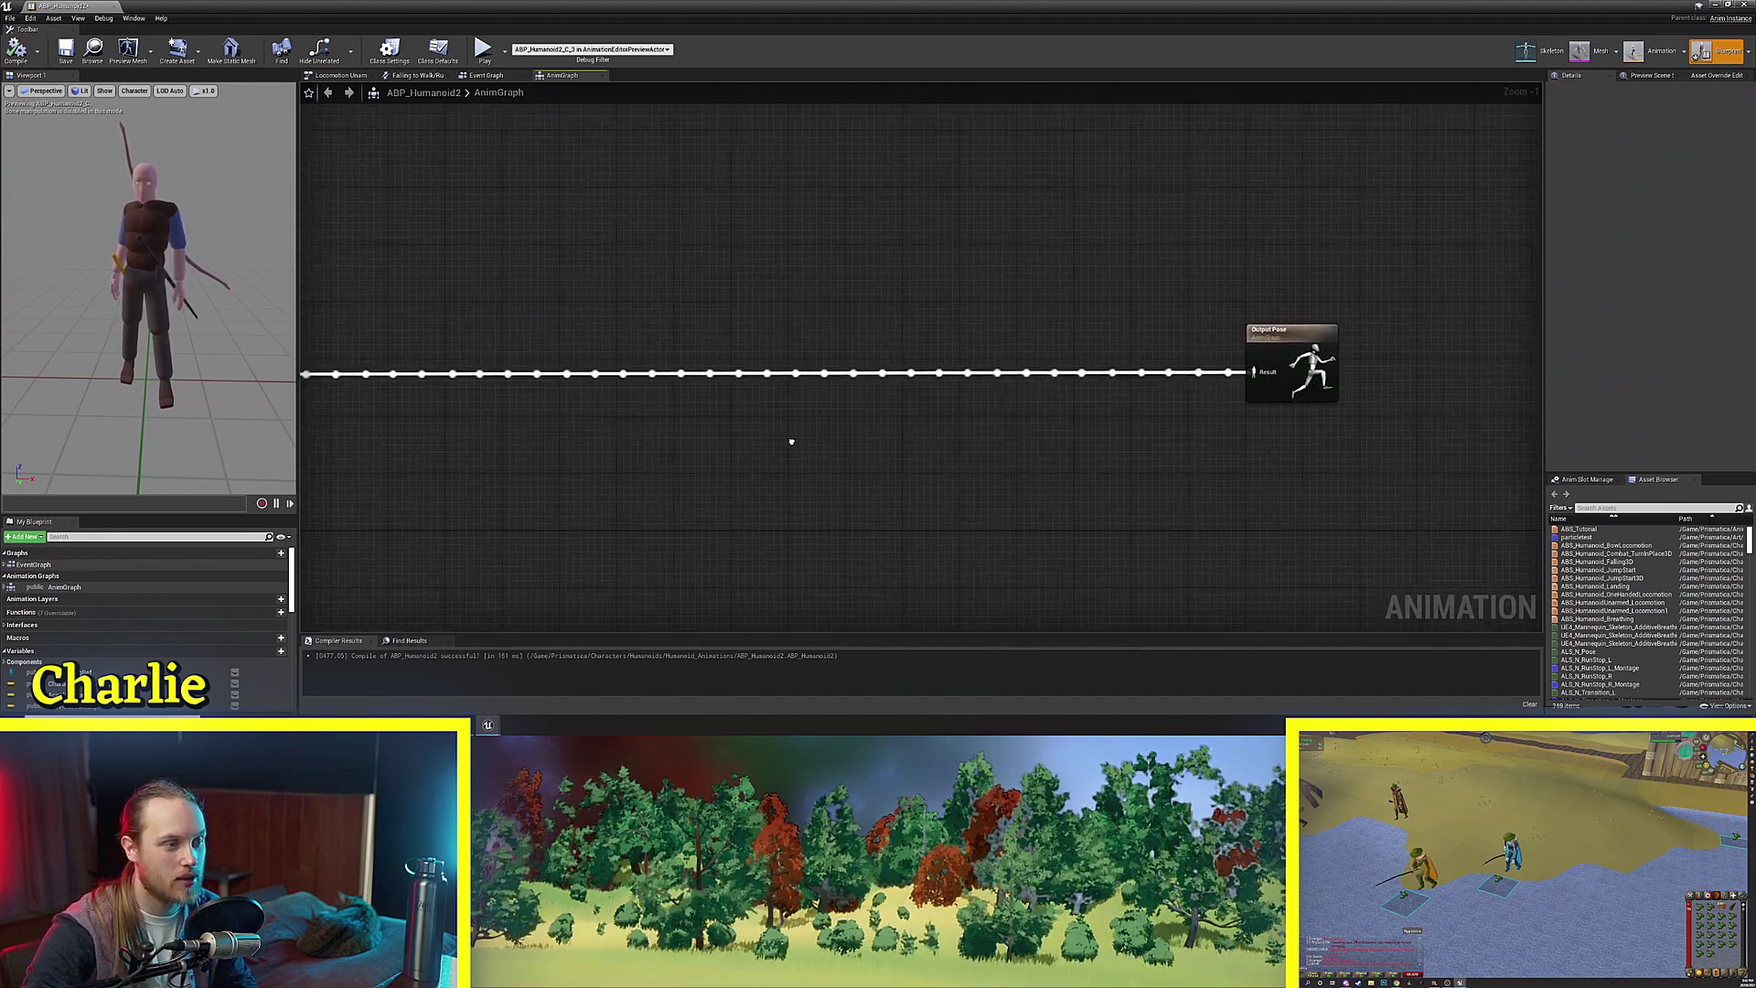
# Add a Blend Poses by bool node to the AnimGraph, placed just above the wire leading to Output Pose.
pyautogui.scroll(1, 788, 287)
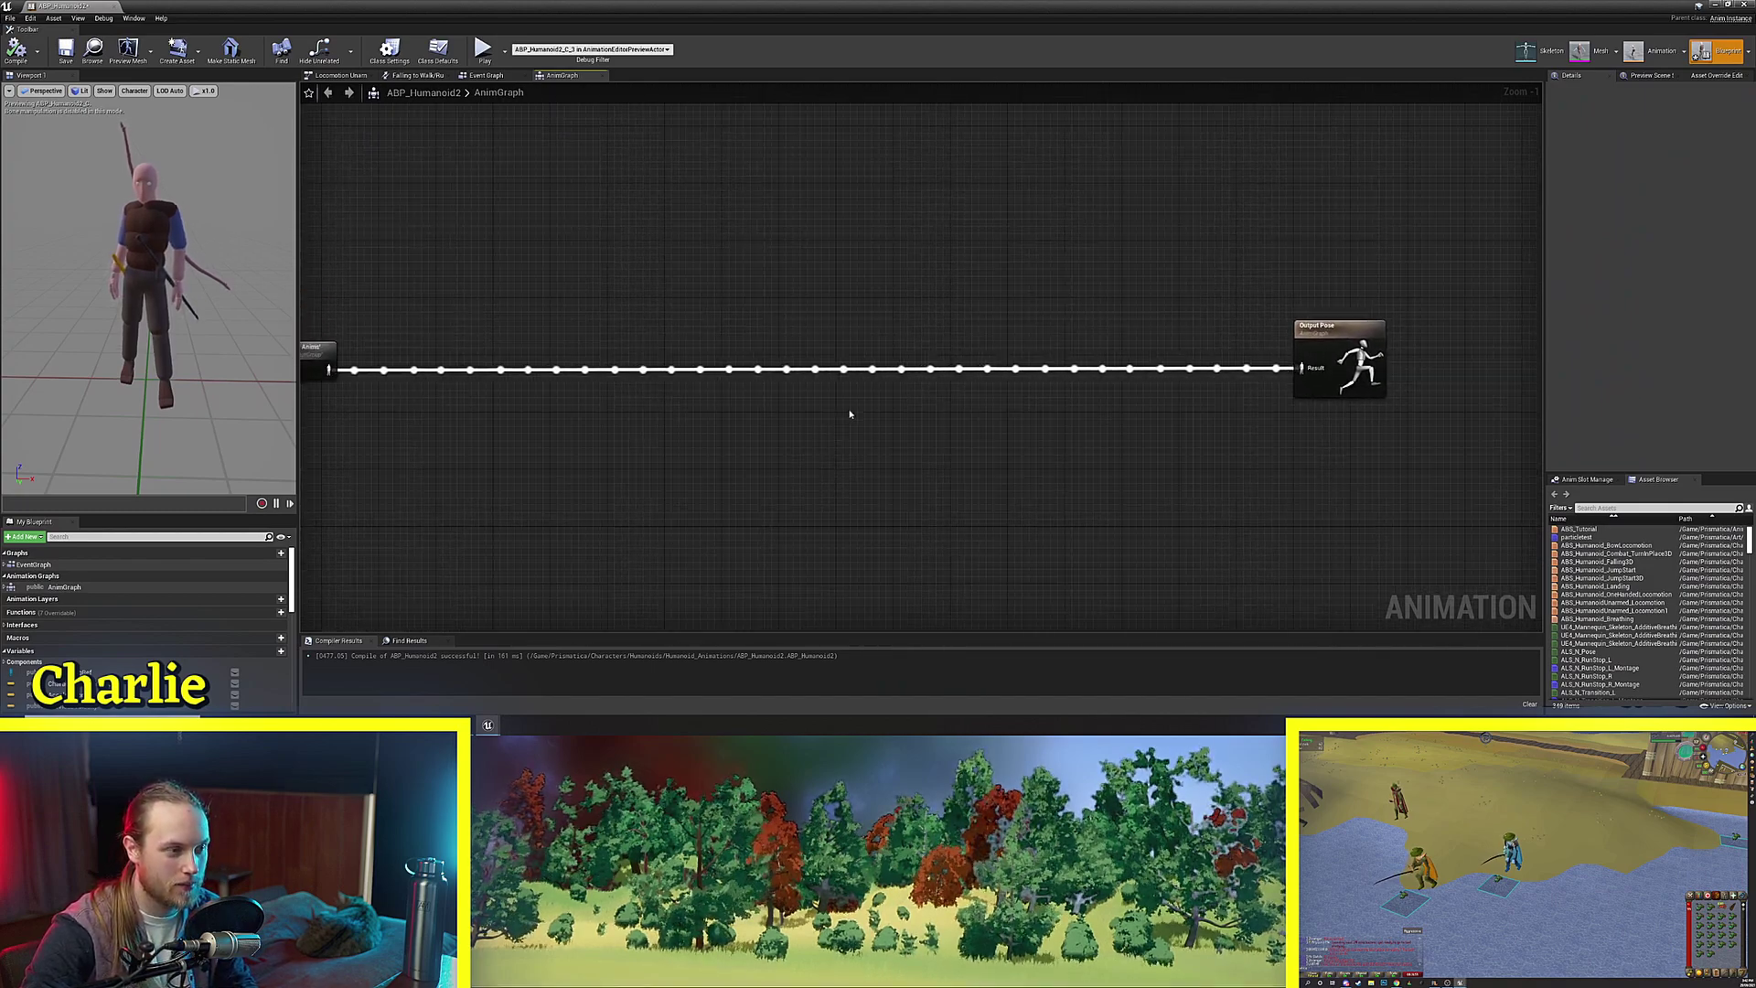
pyautogui.rightClick(788, 280)
pyautogui.write('blend p')
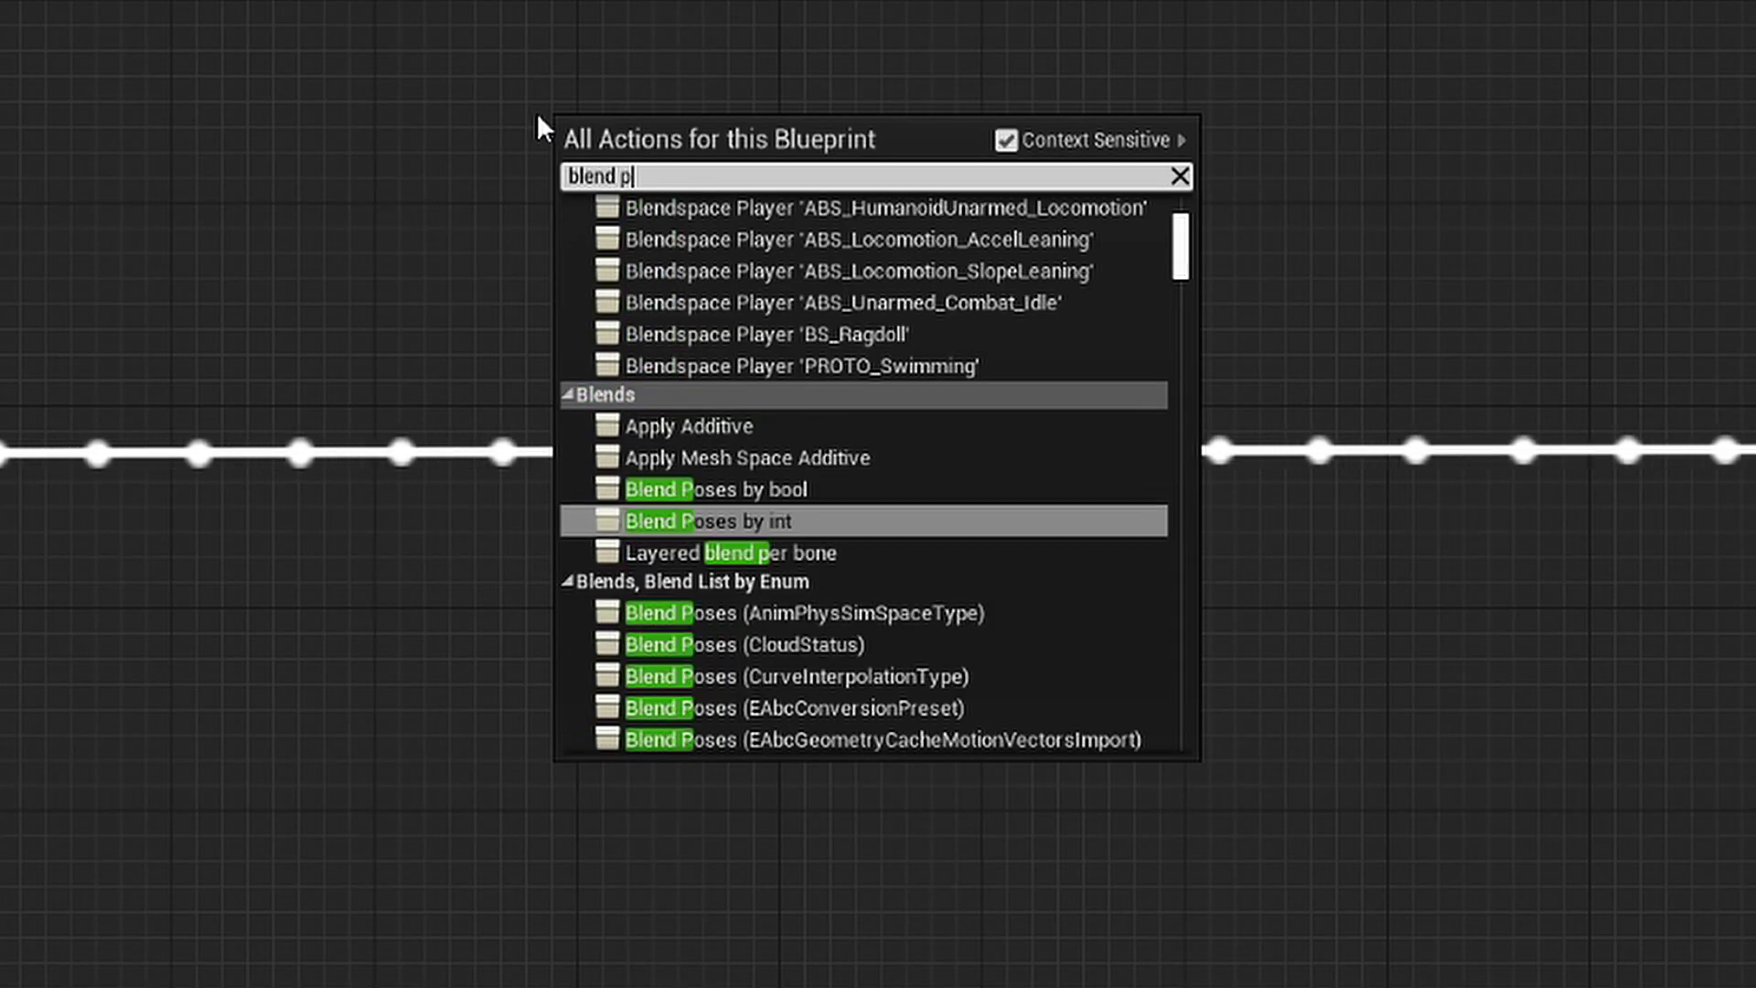
pyautogui.write('oses')
pyautogui.click(723, 239)
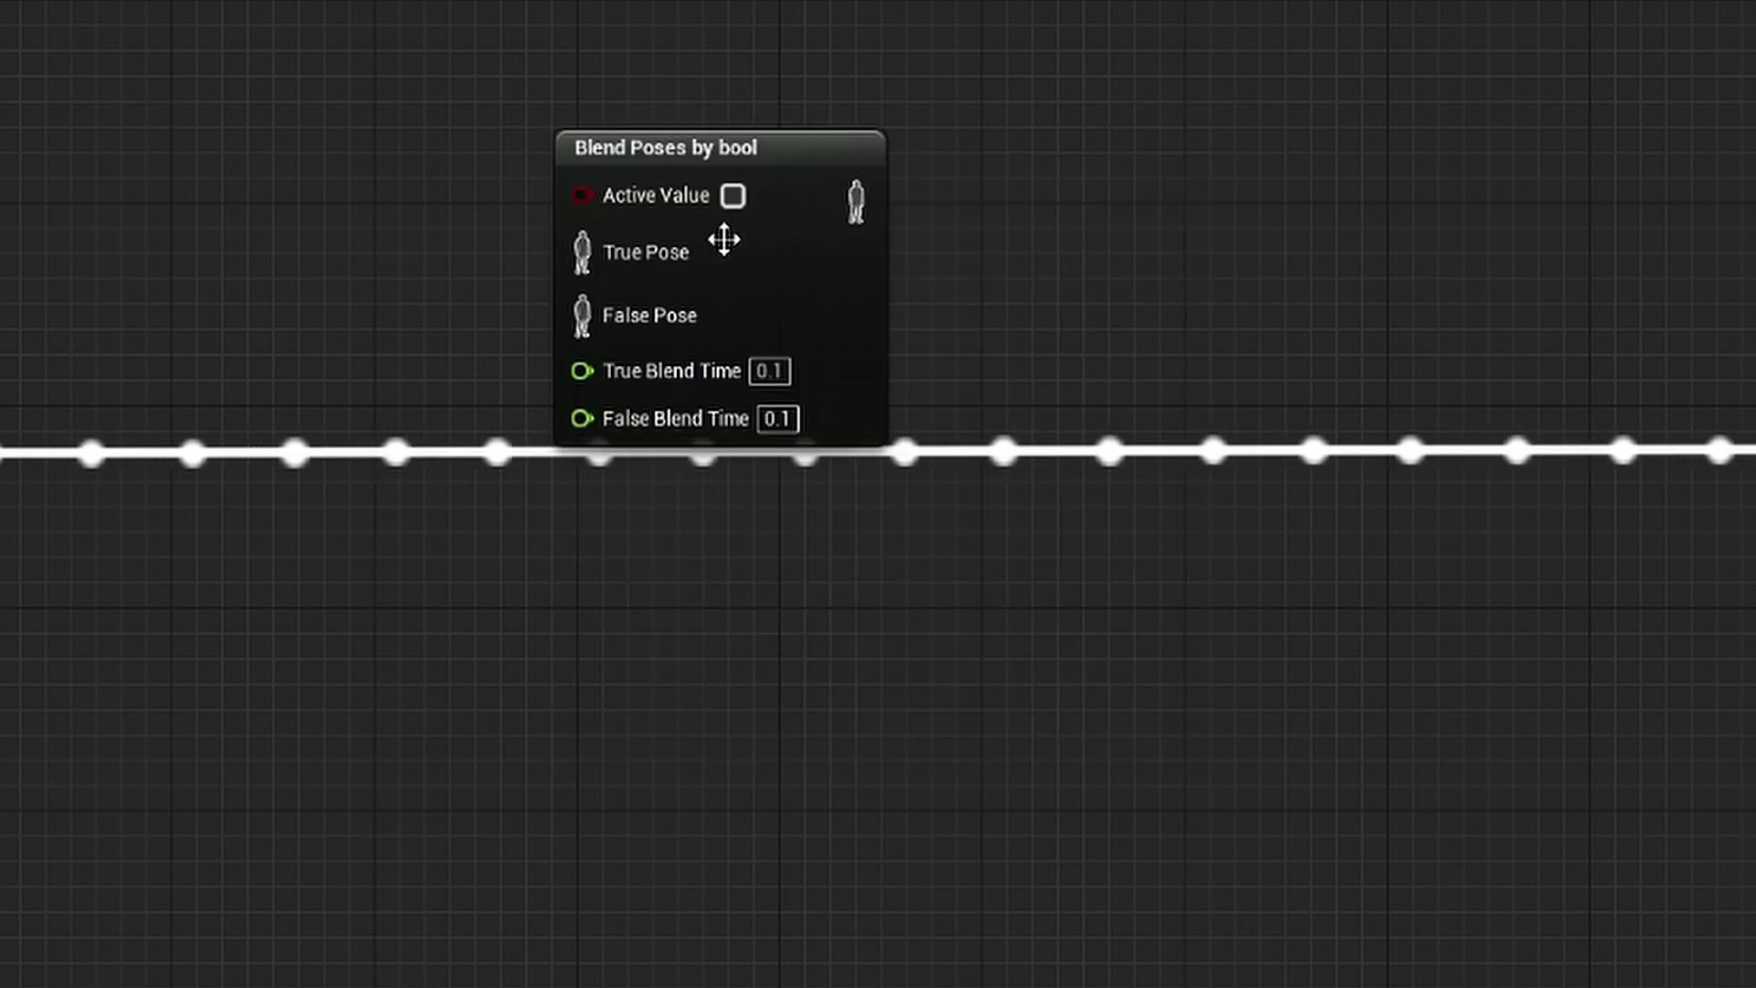
pyautogui.moveTo(795, 210); pyautogui.dragTo(1005, 180)
pyautogui.keyDown('ctrl'); pyautogui.scroll(6, 937, 193); pyautogui.keyUp('ctrl')
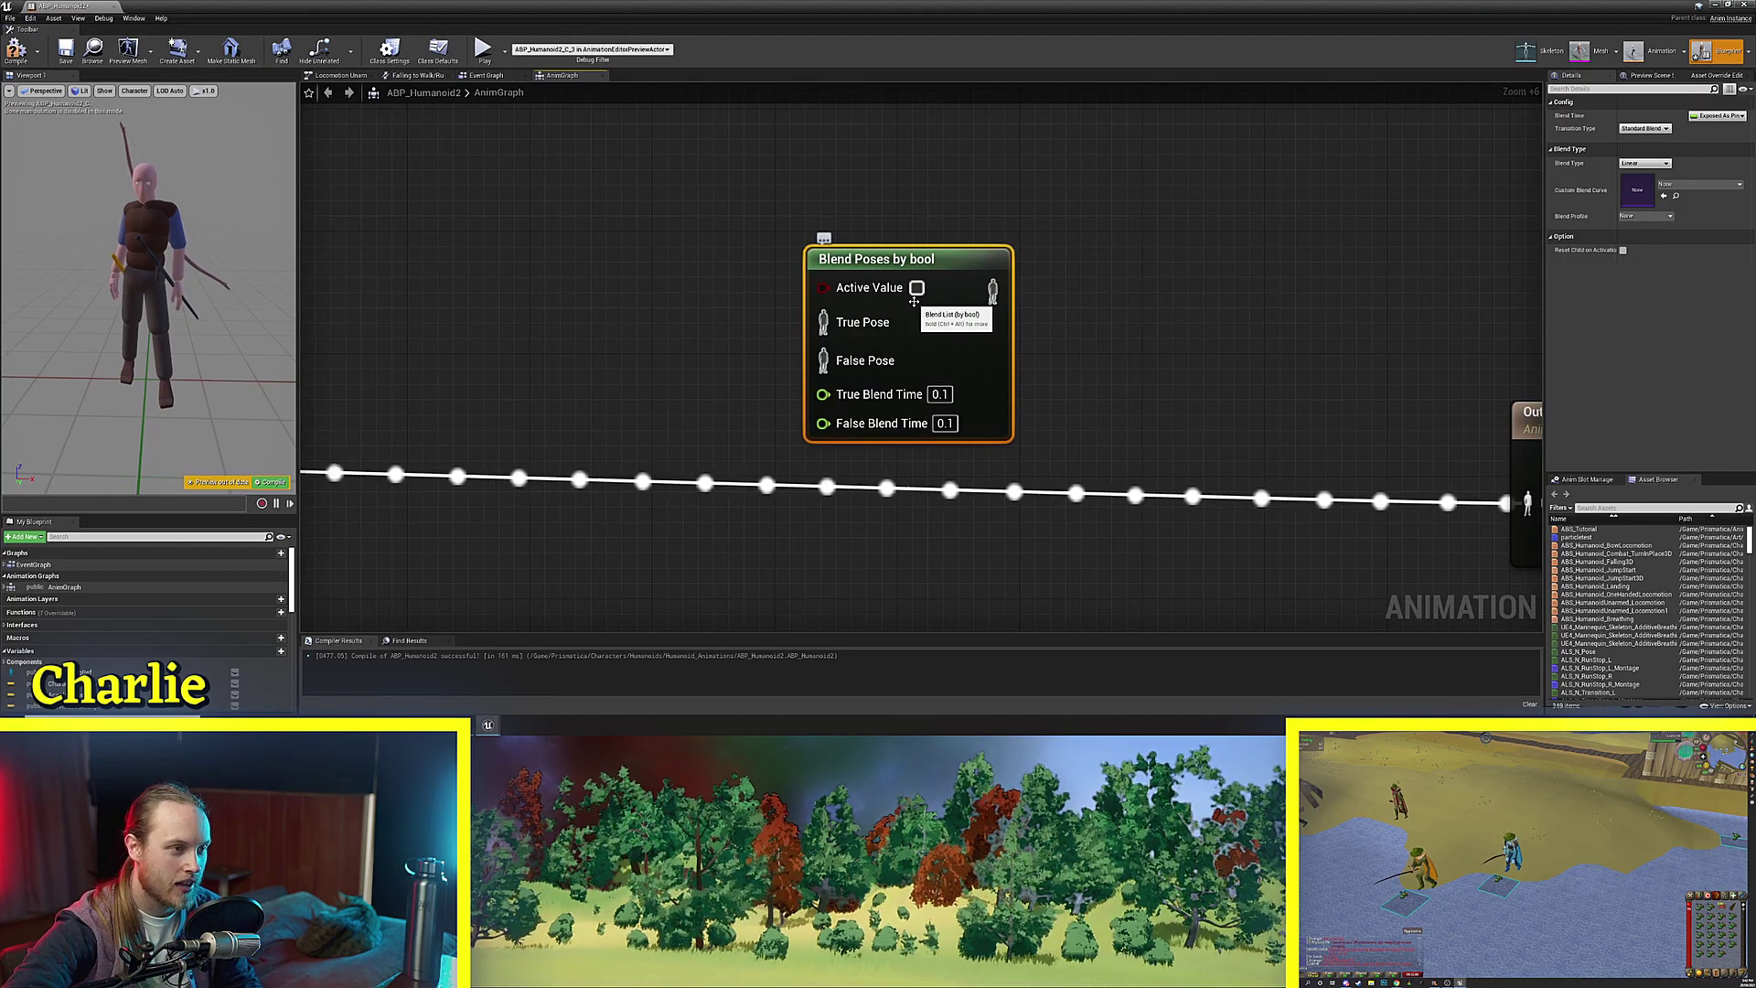
pyautogui.moveTo(914, 311); pyautogui.dragTo(848, 233, button='right')
pyautogui.moveTo(682, 237); pyautogui.dragTo(805, 246)
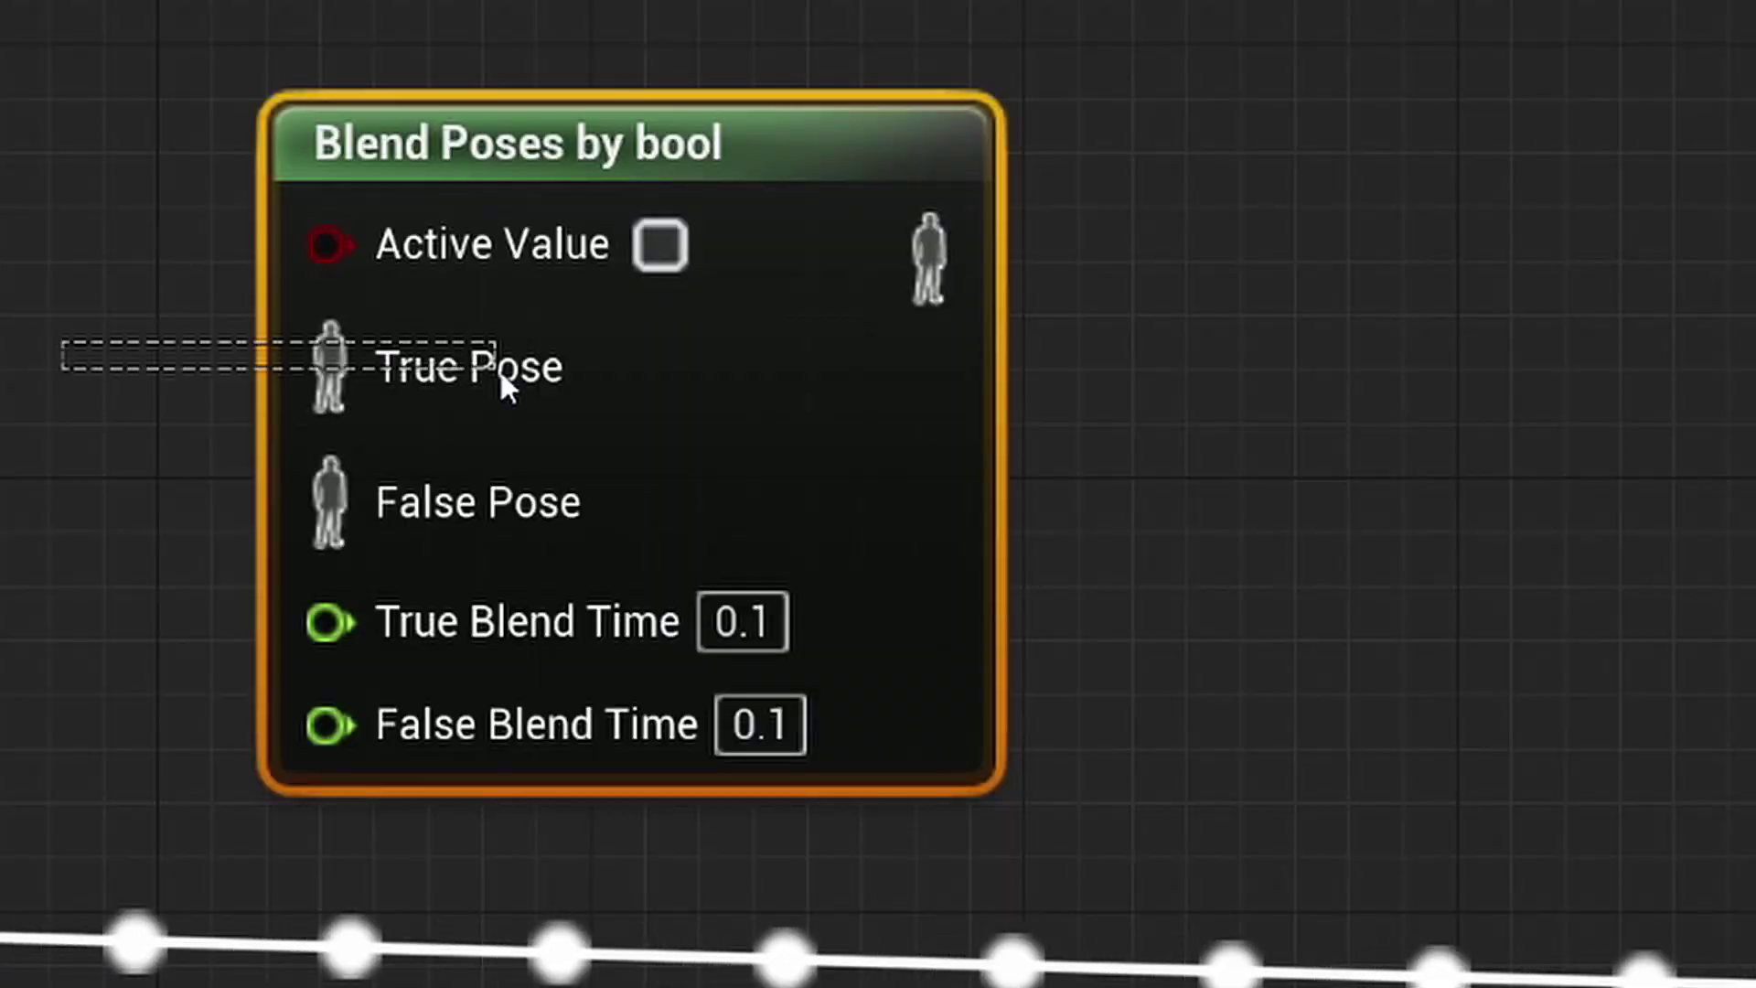
pyautogui.moveTo(501, 374); pyautogui.dragTo(501, 375)
pyautogui.moveTo(37, 480); pyautogui.dragTo(513, 509)
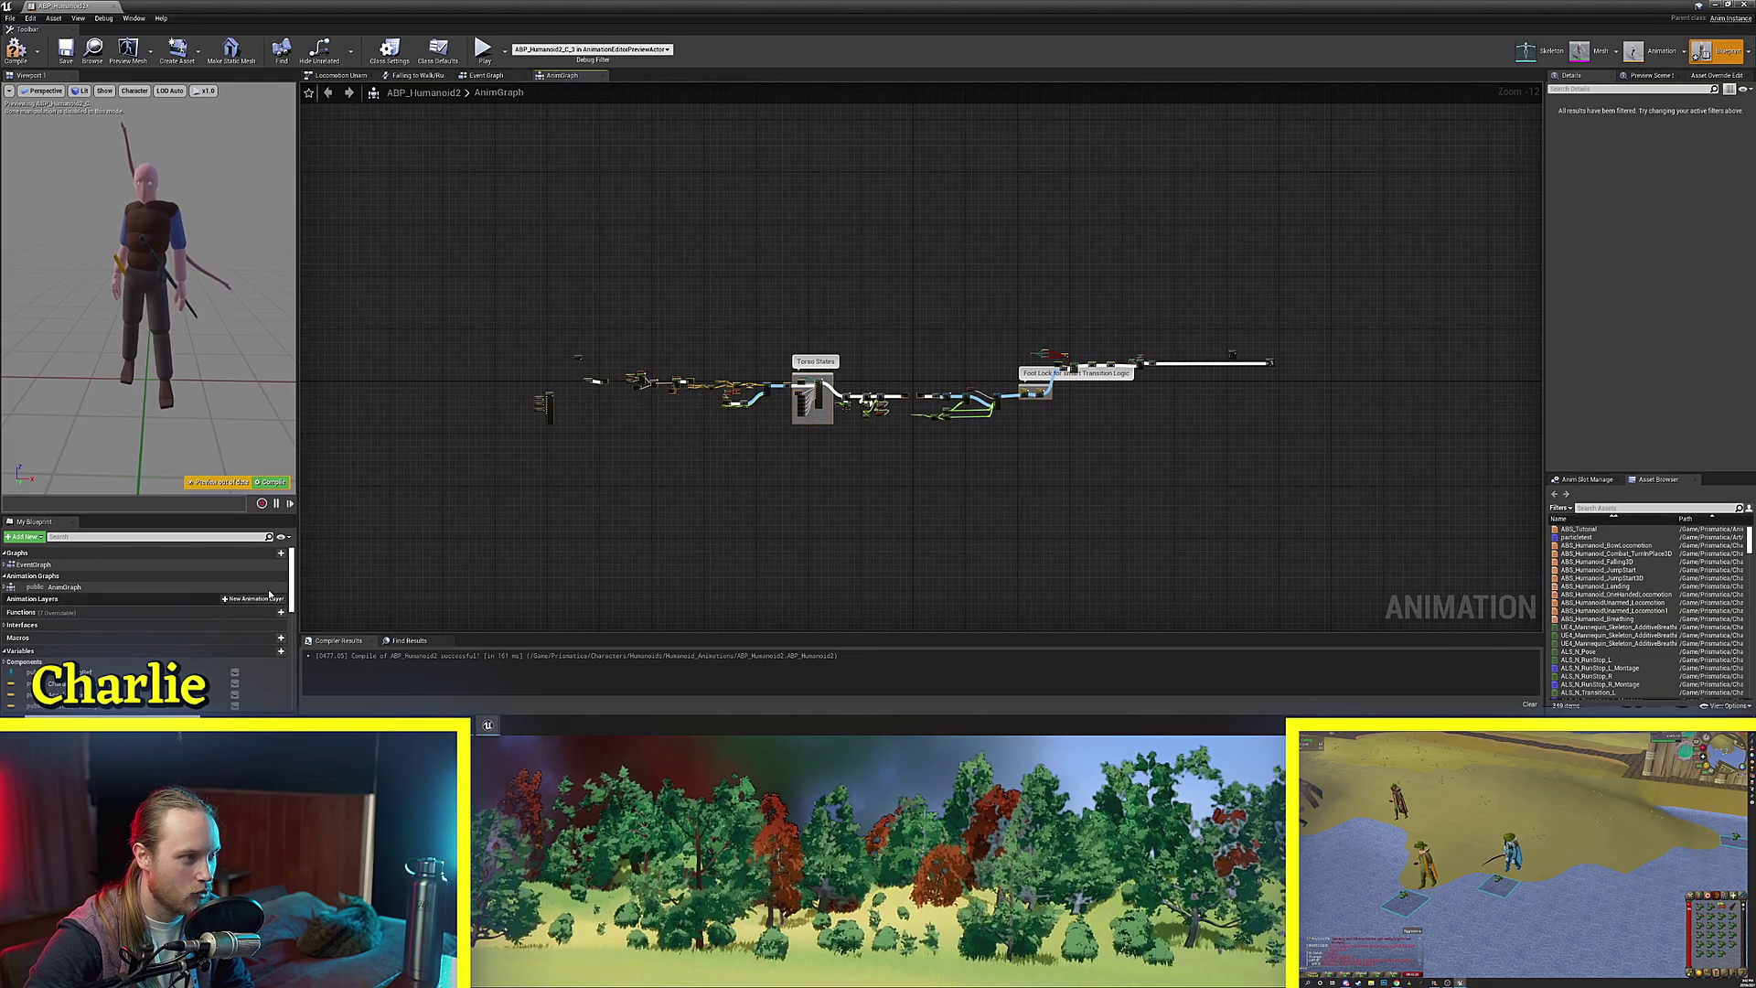
# Position the Blend Poses by bool node in front of Output Pose and connect its output to the Result input.
pyautogui.scroll(14, 1229, 437)
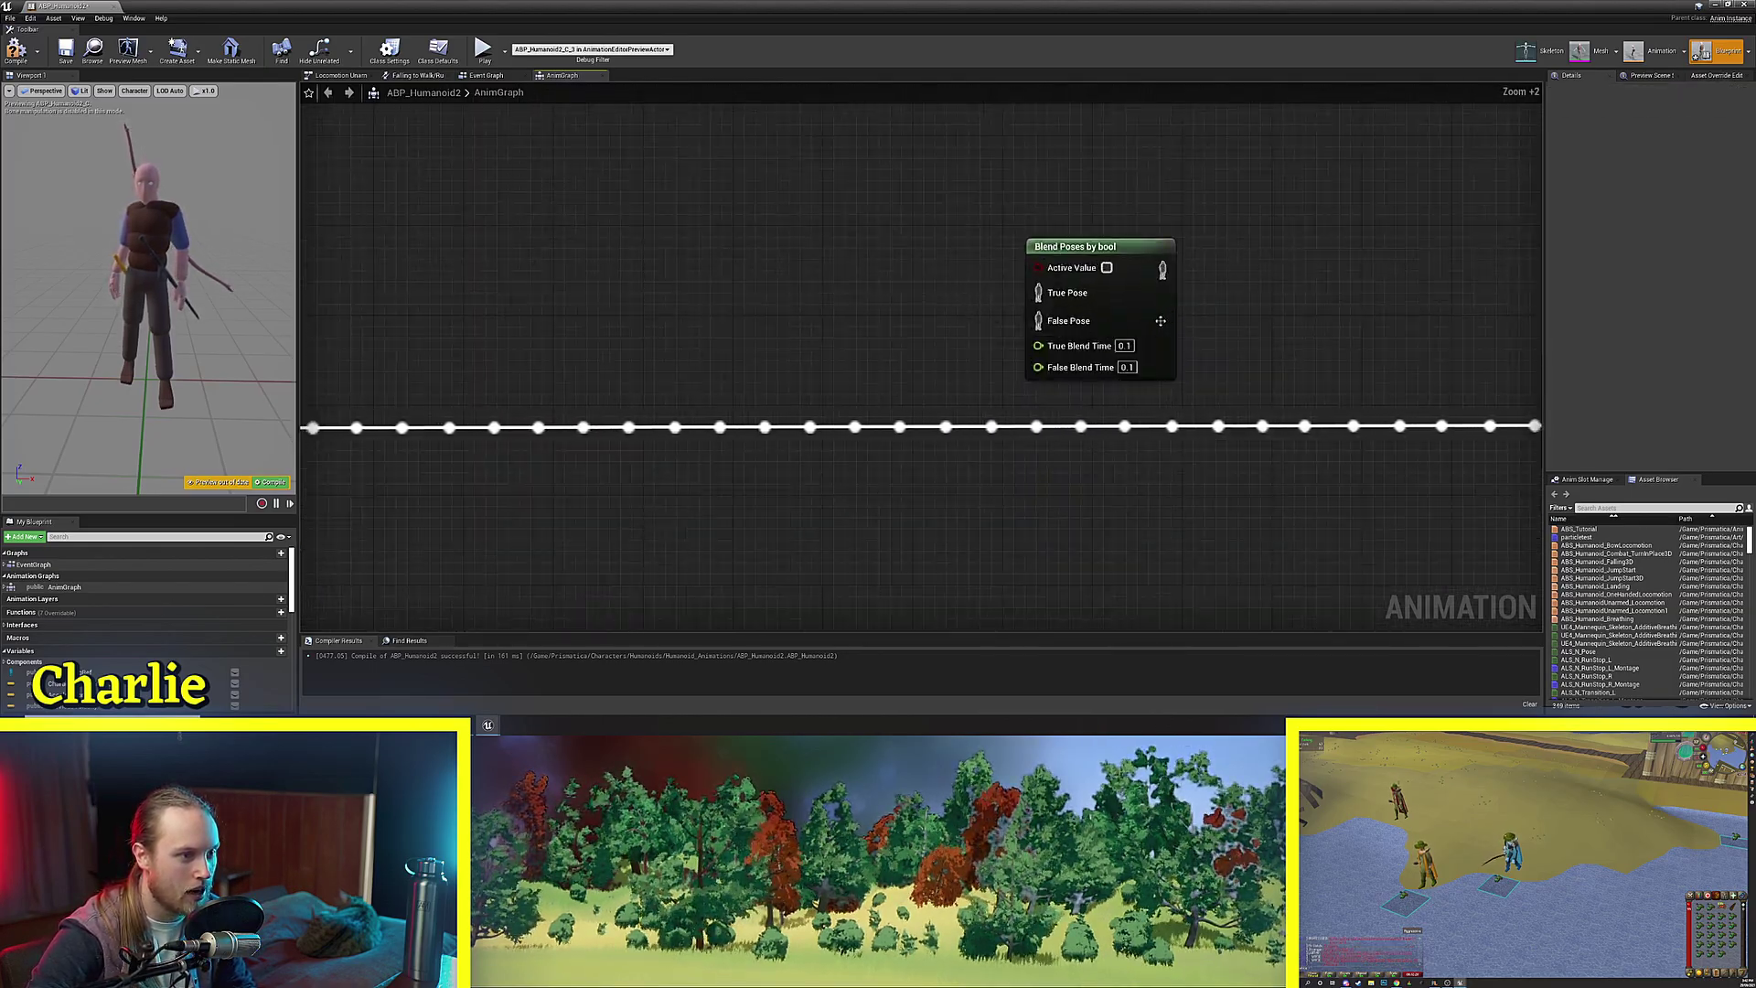
pyautogui.click(1087, 448)
pyautogui.scroll(-3, 1087, 448)
pyautogui.scroll(4, 1098, 403)
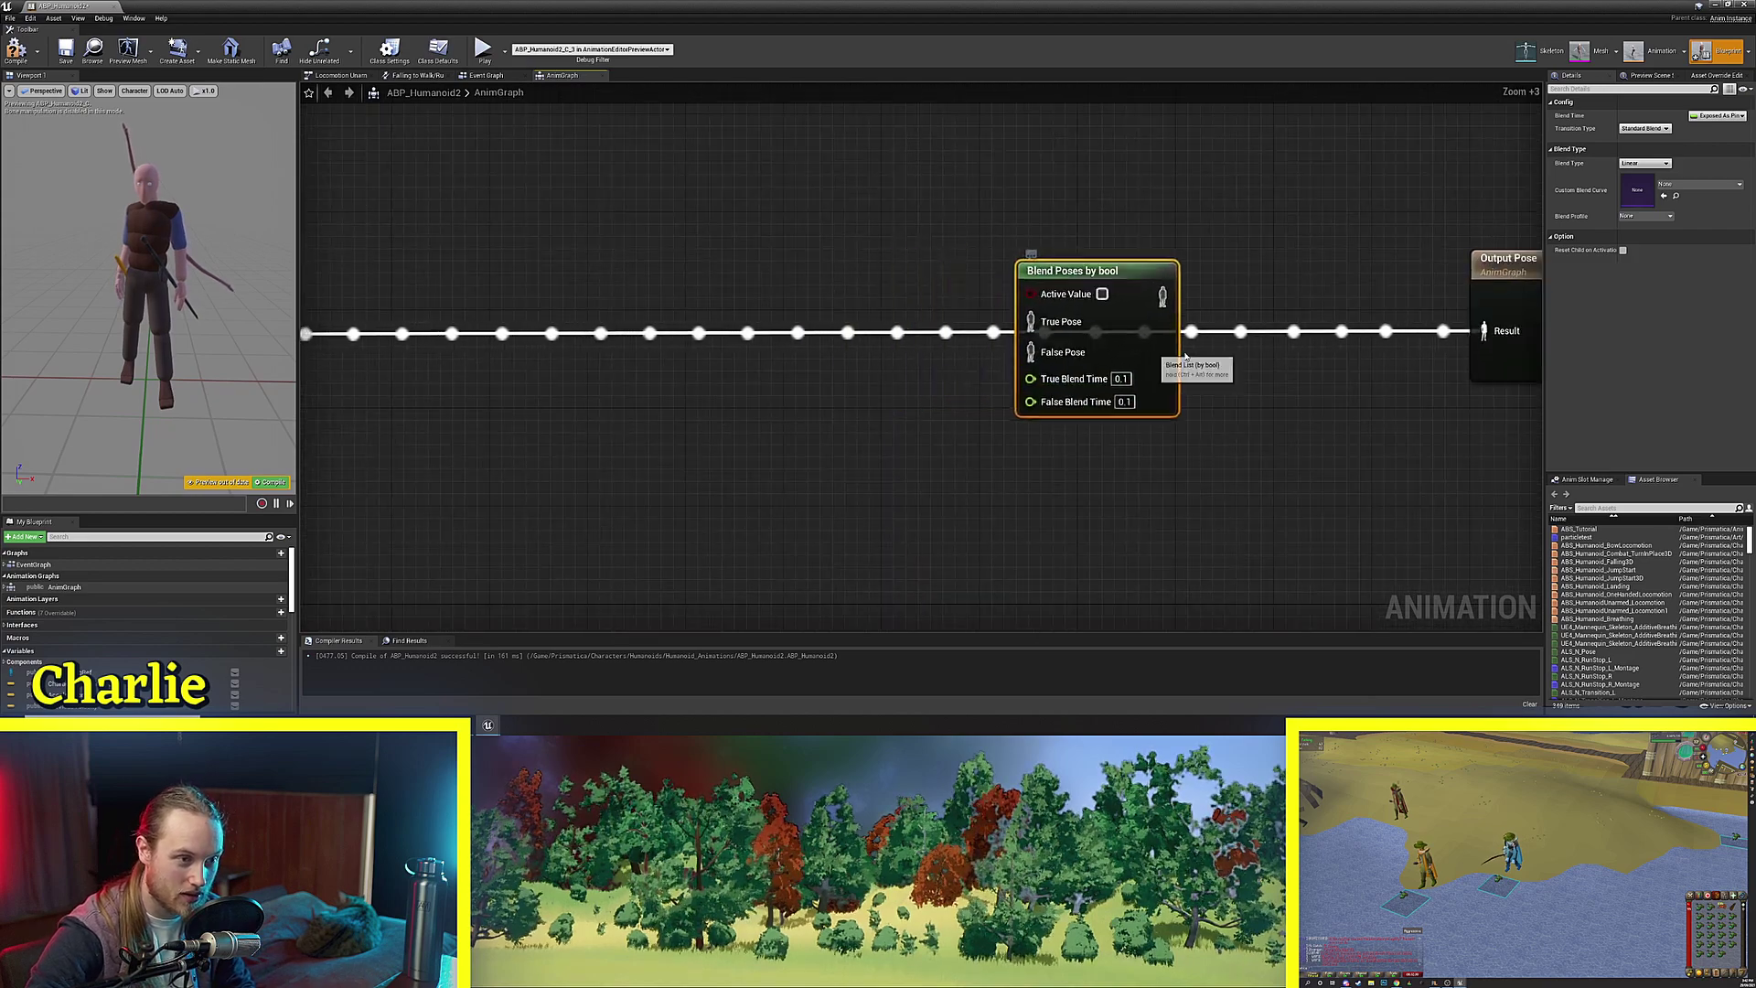
pyautogui.moveTo(1135, 397); pyautogui.dragTo(1104, 383)
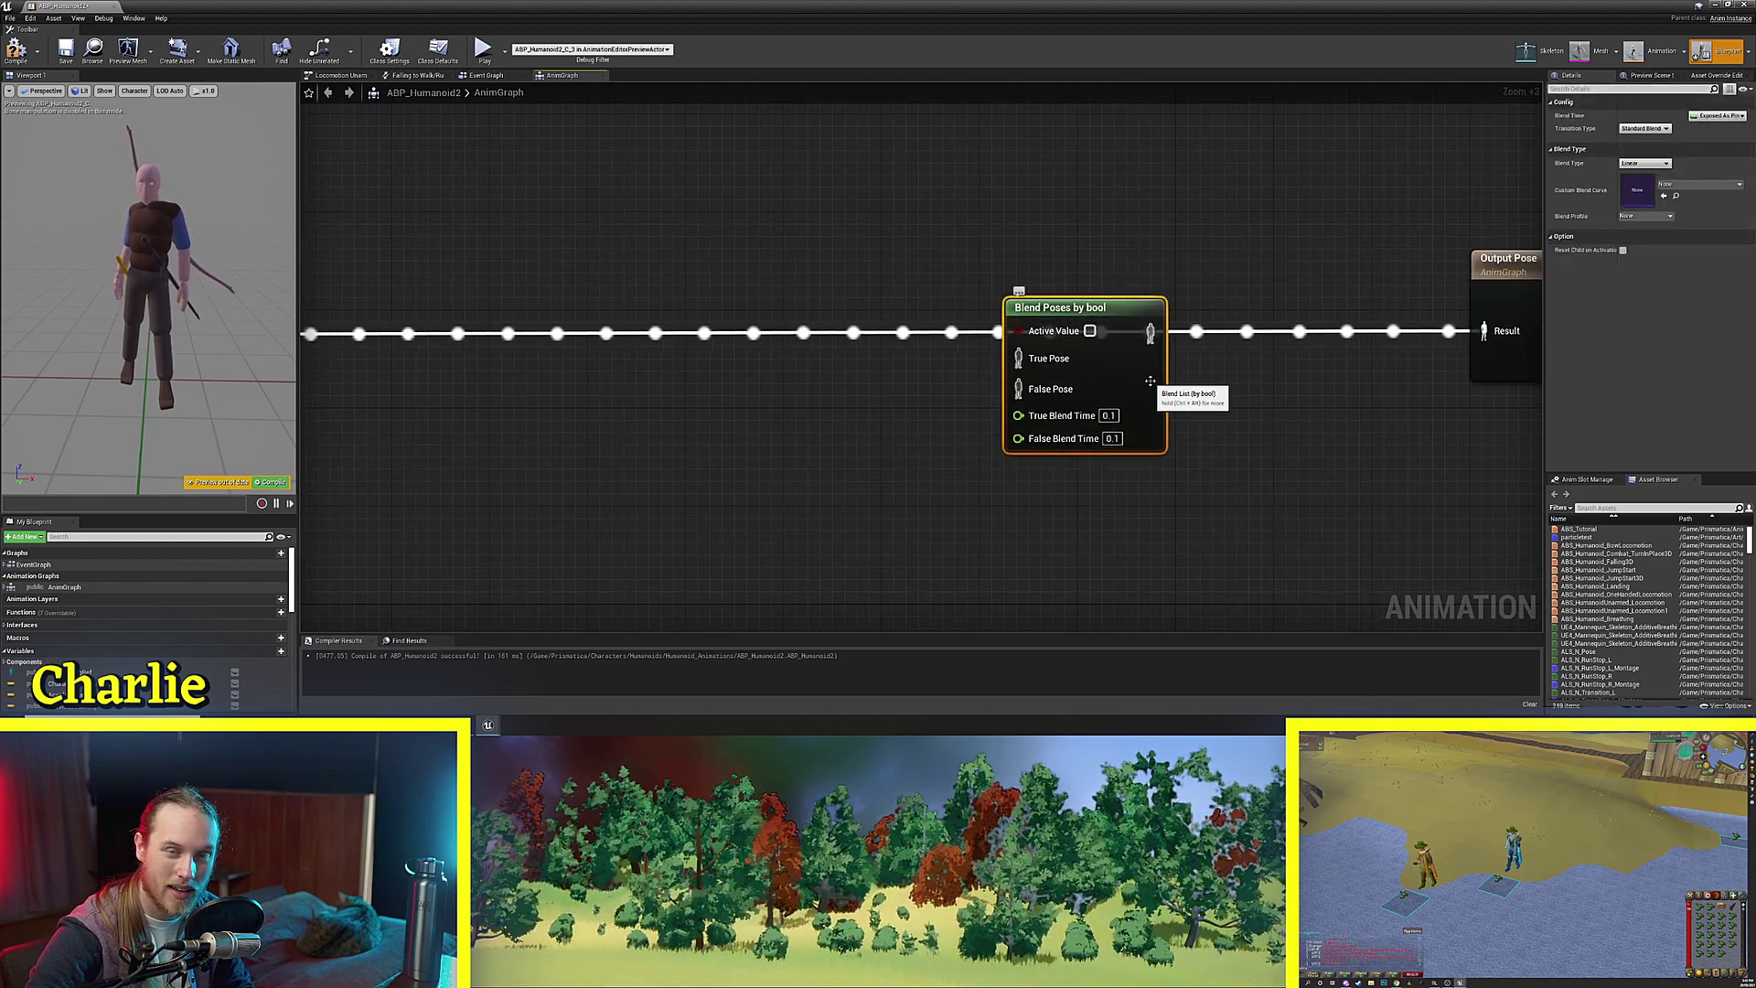
pyautogui.moveTo(1239, 395); pyautogui.dragTo(1149, 386, button='right')
pyautogui.click(1149, 386)
pyautogui.moveTo(1062, 323); pyautogui.dragTo(1398, 321)
# Connect the Death Anims slot's output to the True Pose input of the new Blend Poses by bool node.
pyautogui.scroll(-4, 1398, 321)
pyautogui.moveTo(492, 319); pyautogui.dragTo(495, 322)
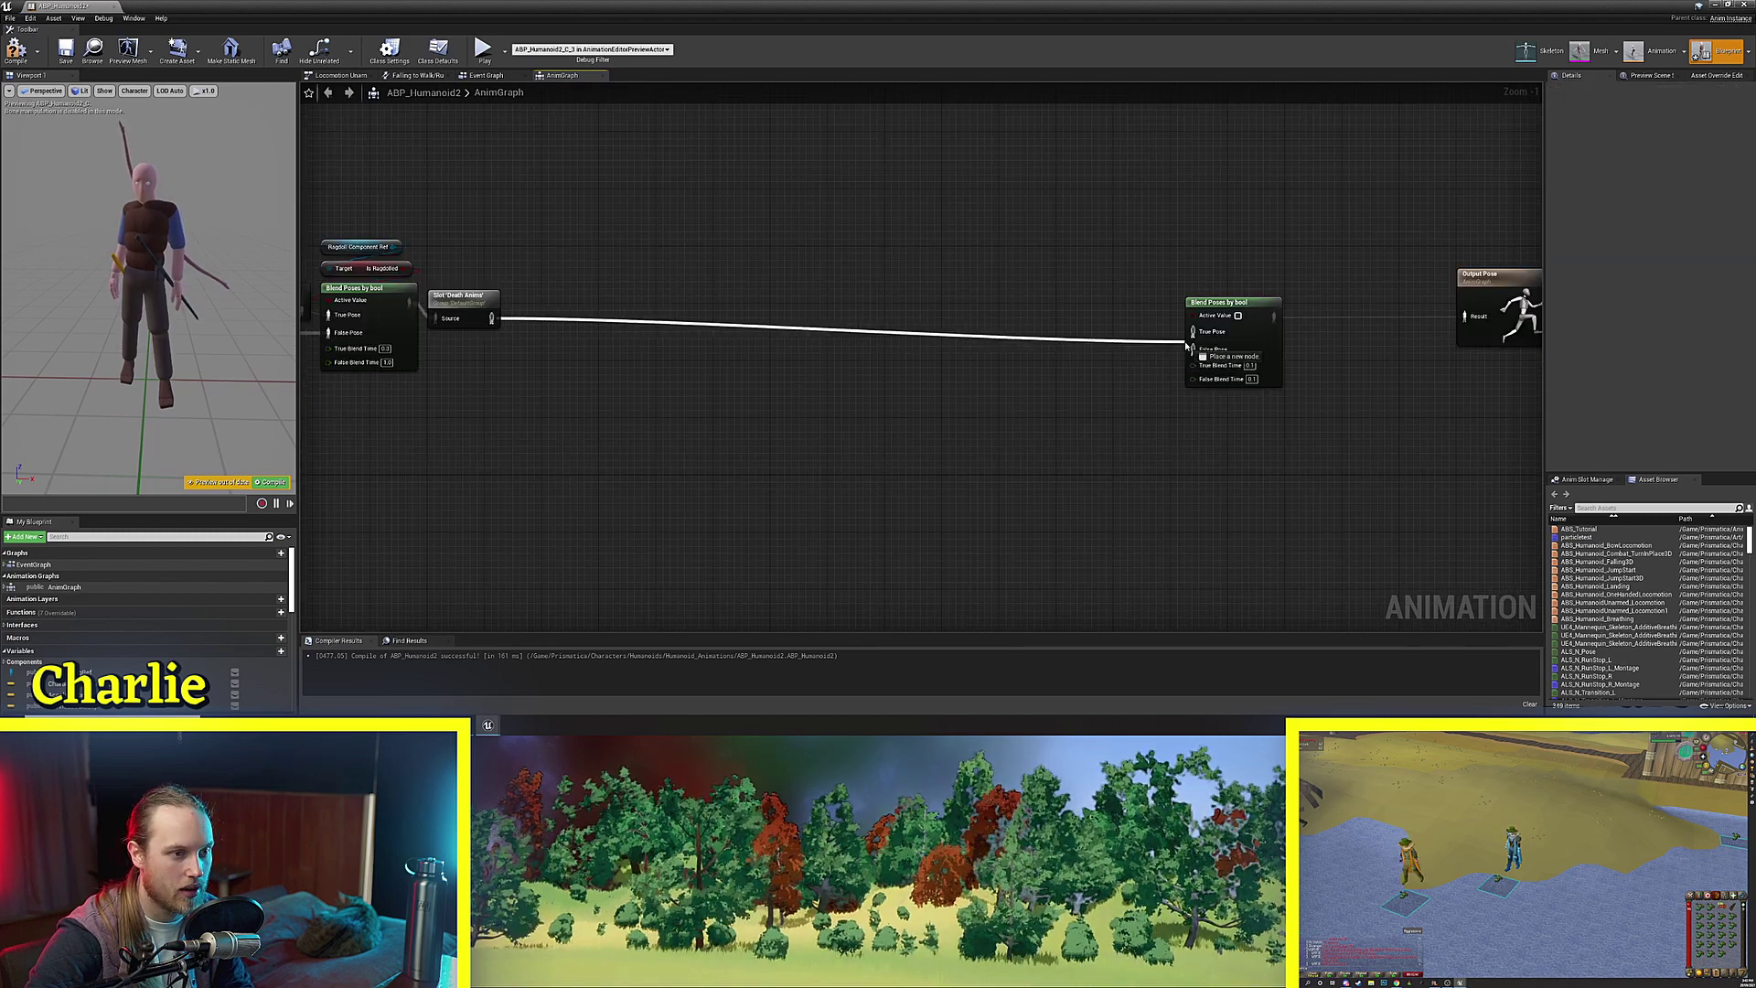
pyautogui.moveTo(1186, 345); pyautogui.dragTo(1189, 335)
pyautogui.scroll(6, 942, 331)
pyautogui.moveTo(1281, 385); pyautogui.dragTo(1273, 371)
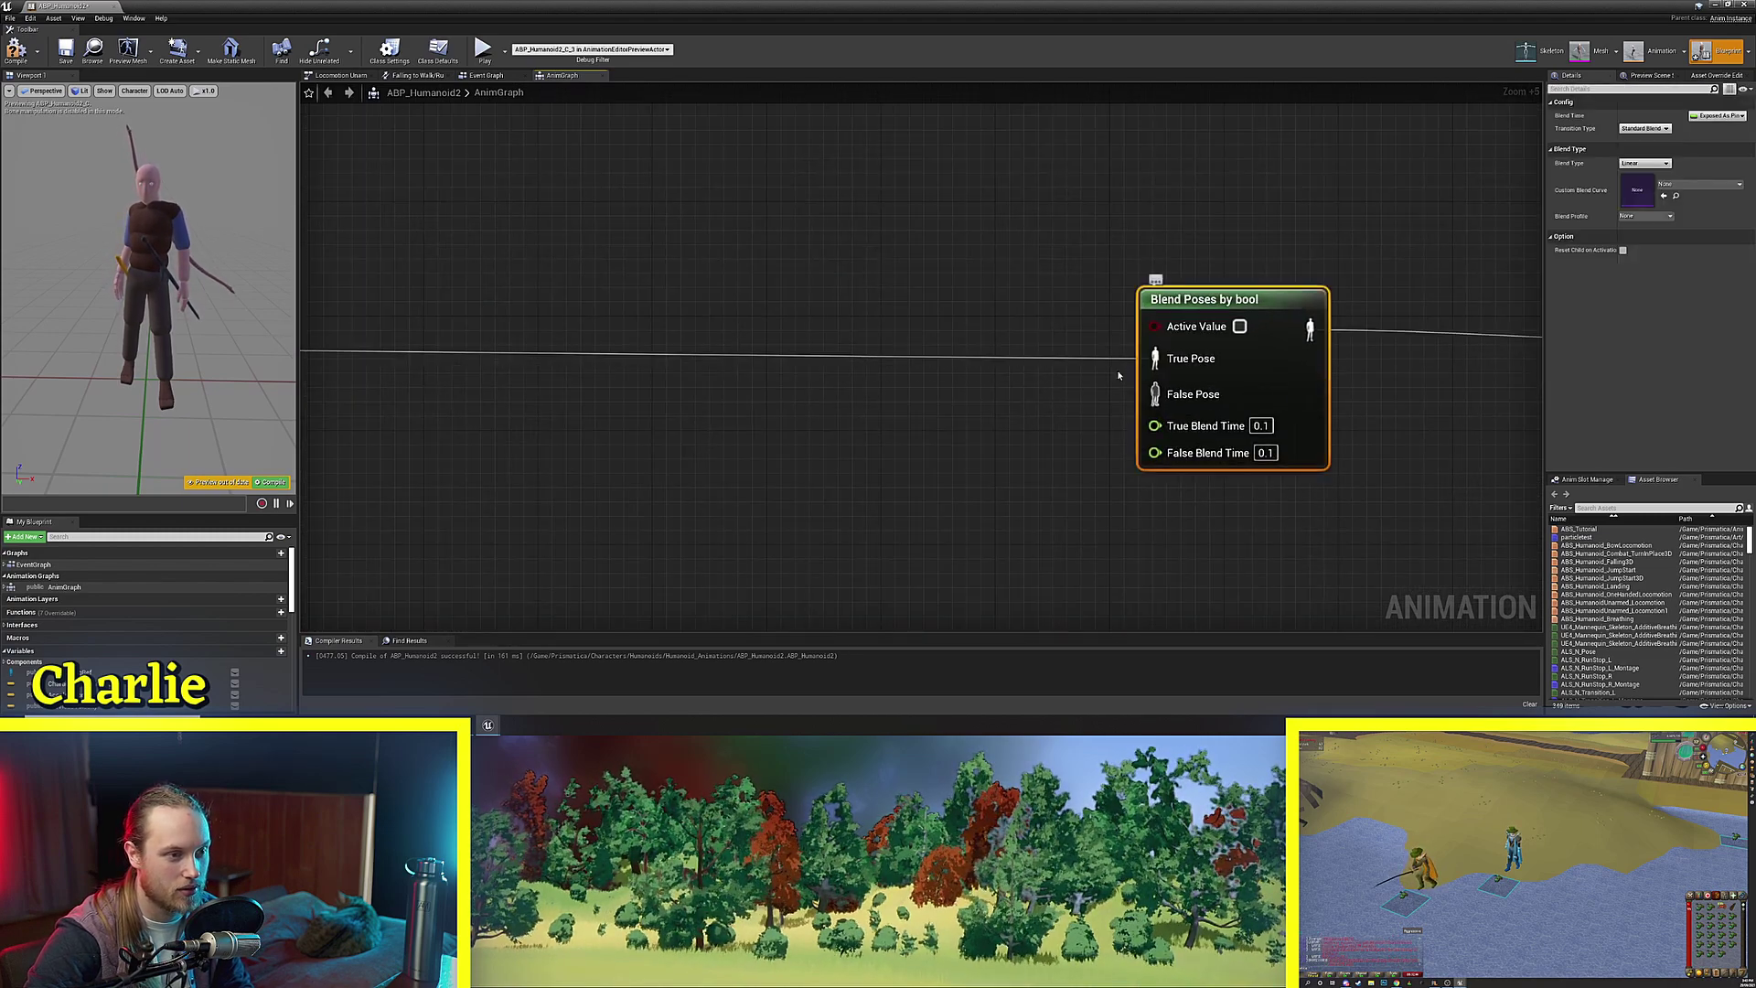
# Add a Local Space Ref Pose node and connect it to the False Pose input of the Blend Poses by bool node.
pyautogui.moveTo(932, 408); pyautogui.dragTo(937, 334, button='right')
pyautogui.click(896, 388)
pyautogui.moveTo(893, 396); pyautogui.dragTo(728, 387, button='right')
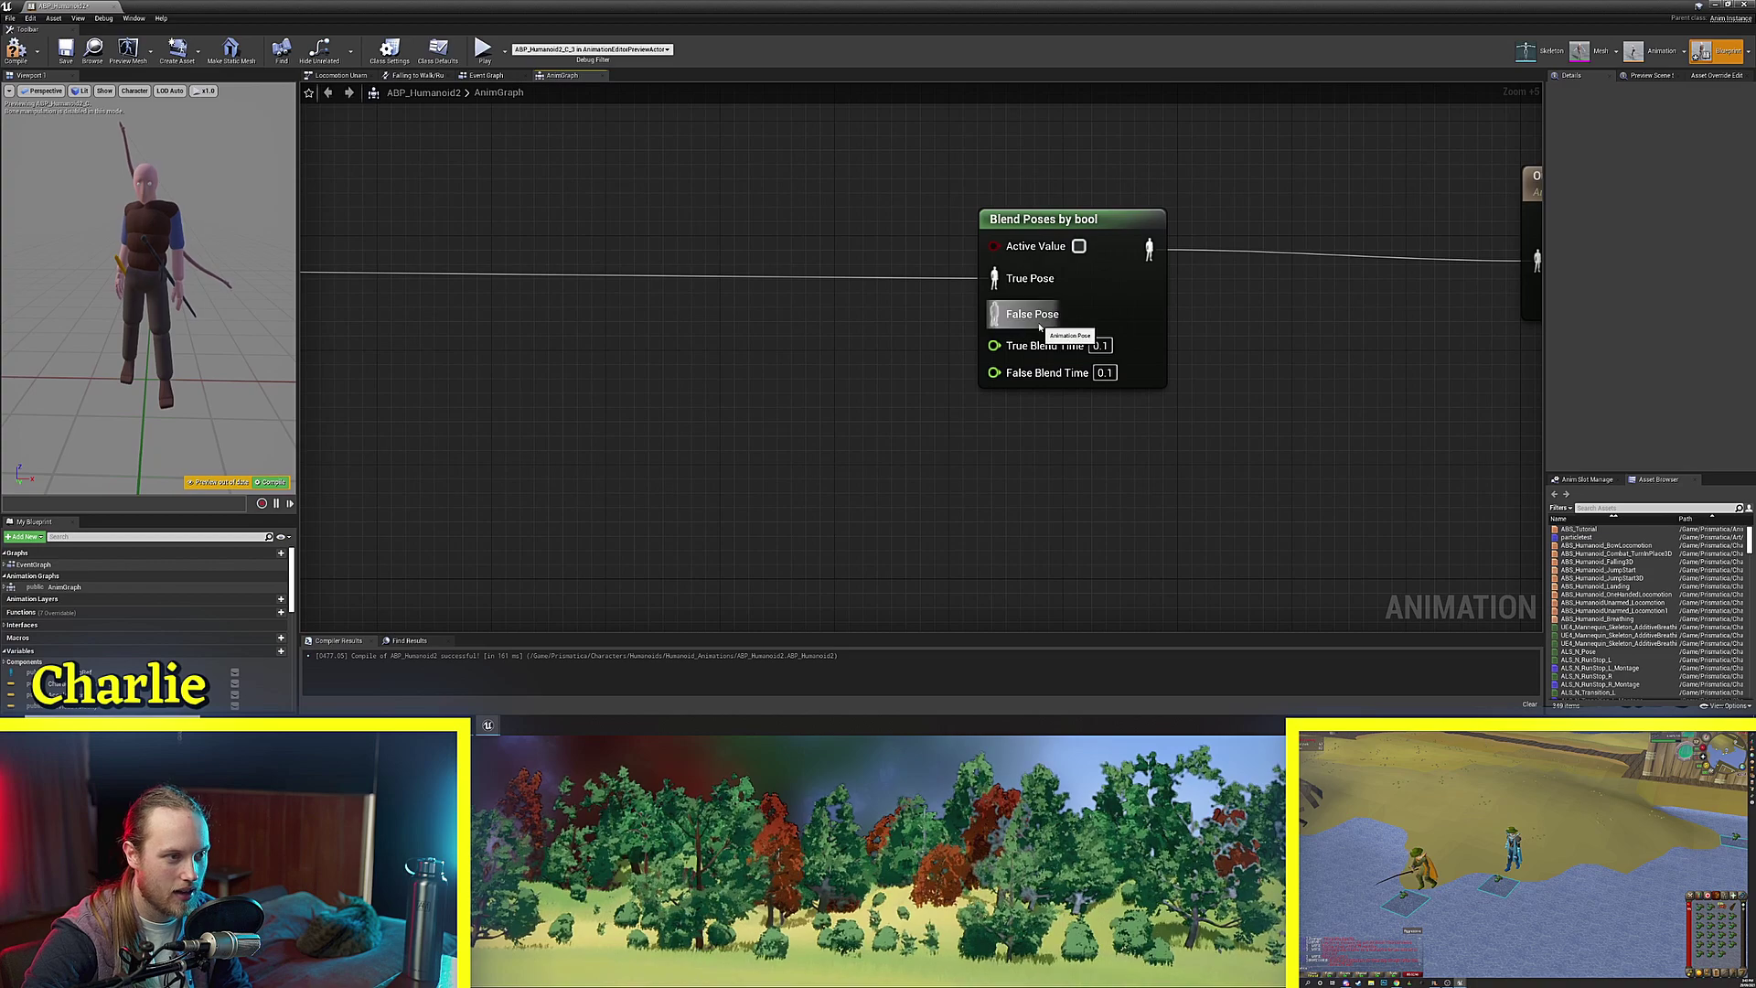
pyautogui.rightClick(708, 388)
pyautogui.write('ref pose')
pyautogui.click(776, 490)
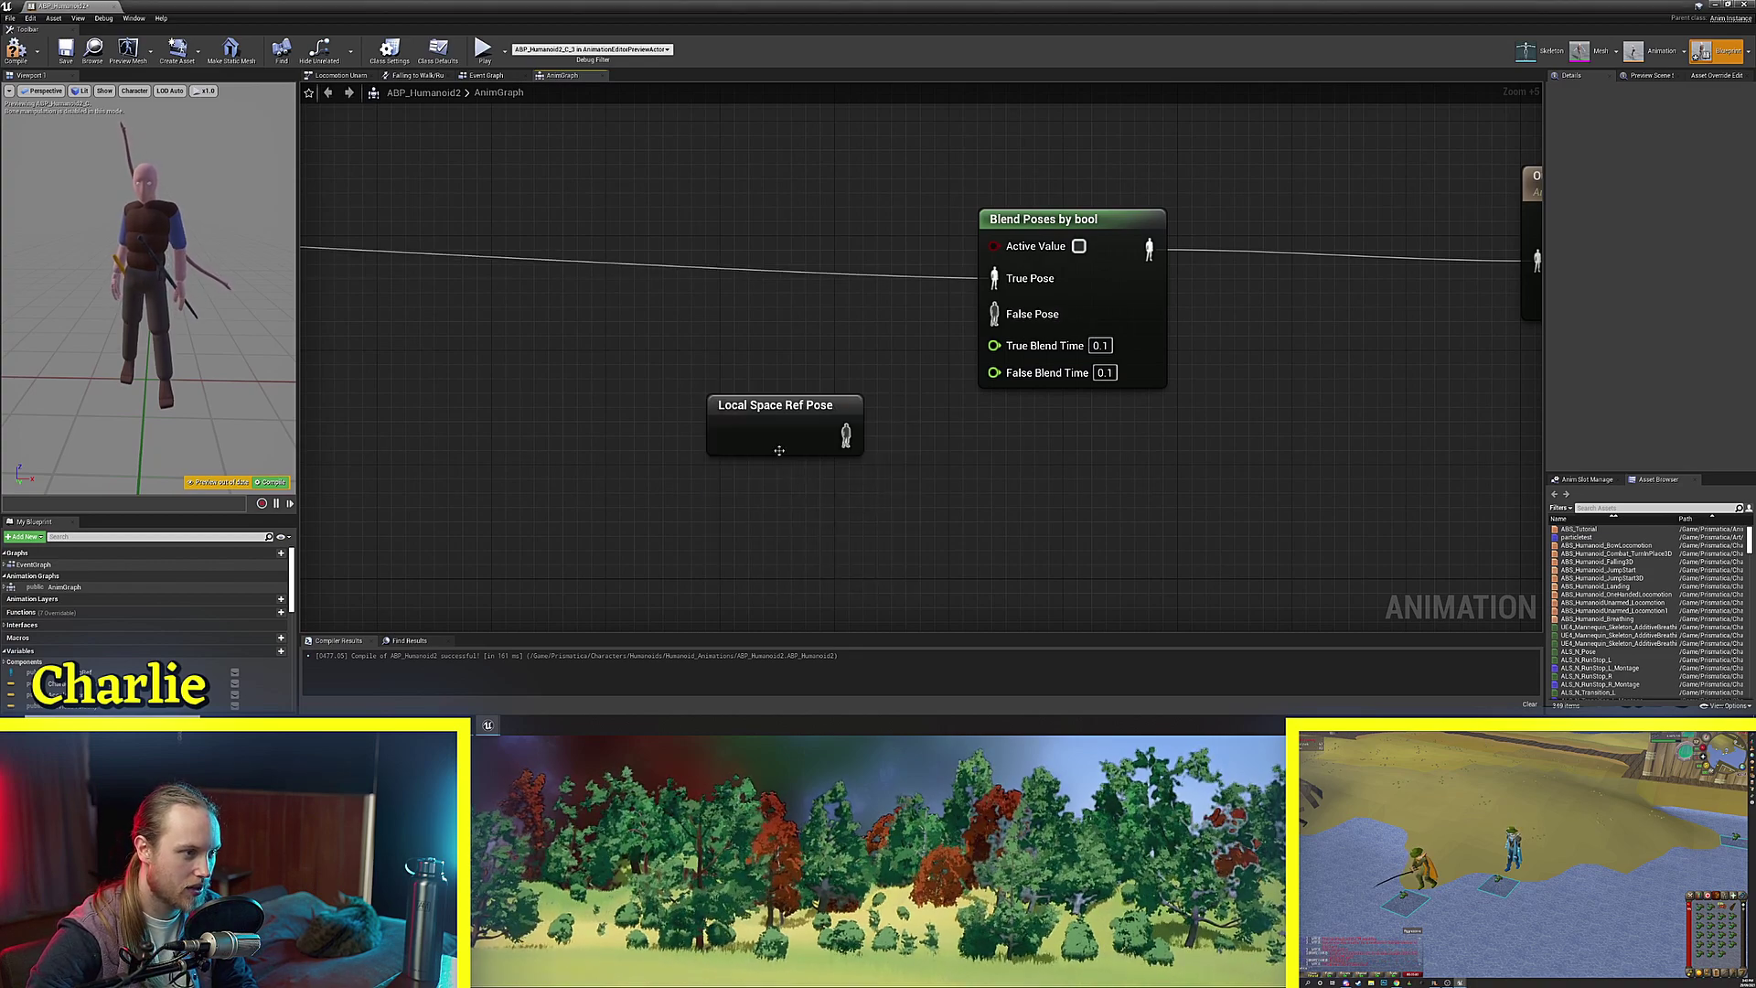
pyautogui.moveTo(779, 450); pyautogui.dragTo(834, 371)
# Compile the animation blueprint with the new pose blend in place.
pyautogui.moveTo(935, 446); pyautogui.dragTo(770, 446, button='right')
pyautogui.click(765, 464)
pyautogui.press('F7')
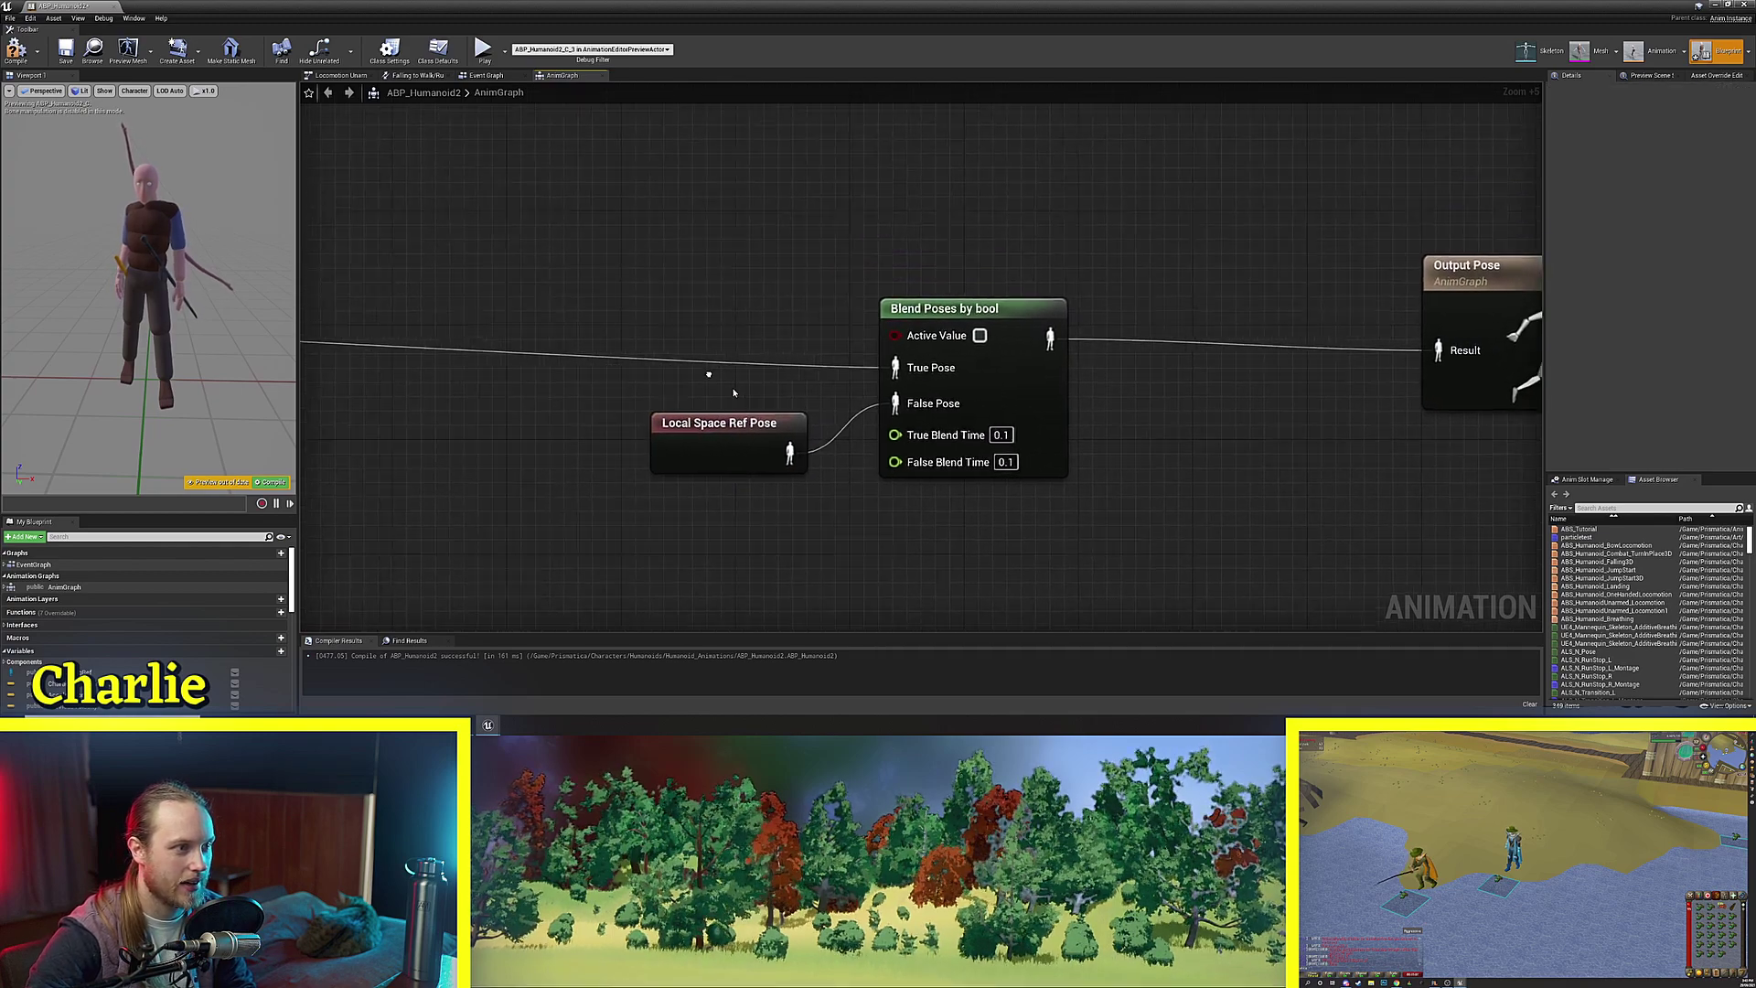
pyautogui.scroll(2, 694, 258)
pyautogui.moveTo(694, 258); pyautogui.dragTo(773, 285, button='right')
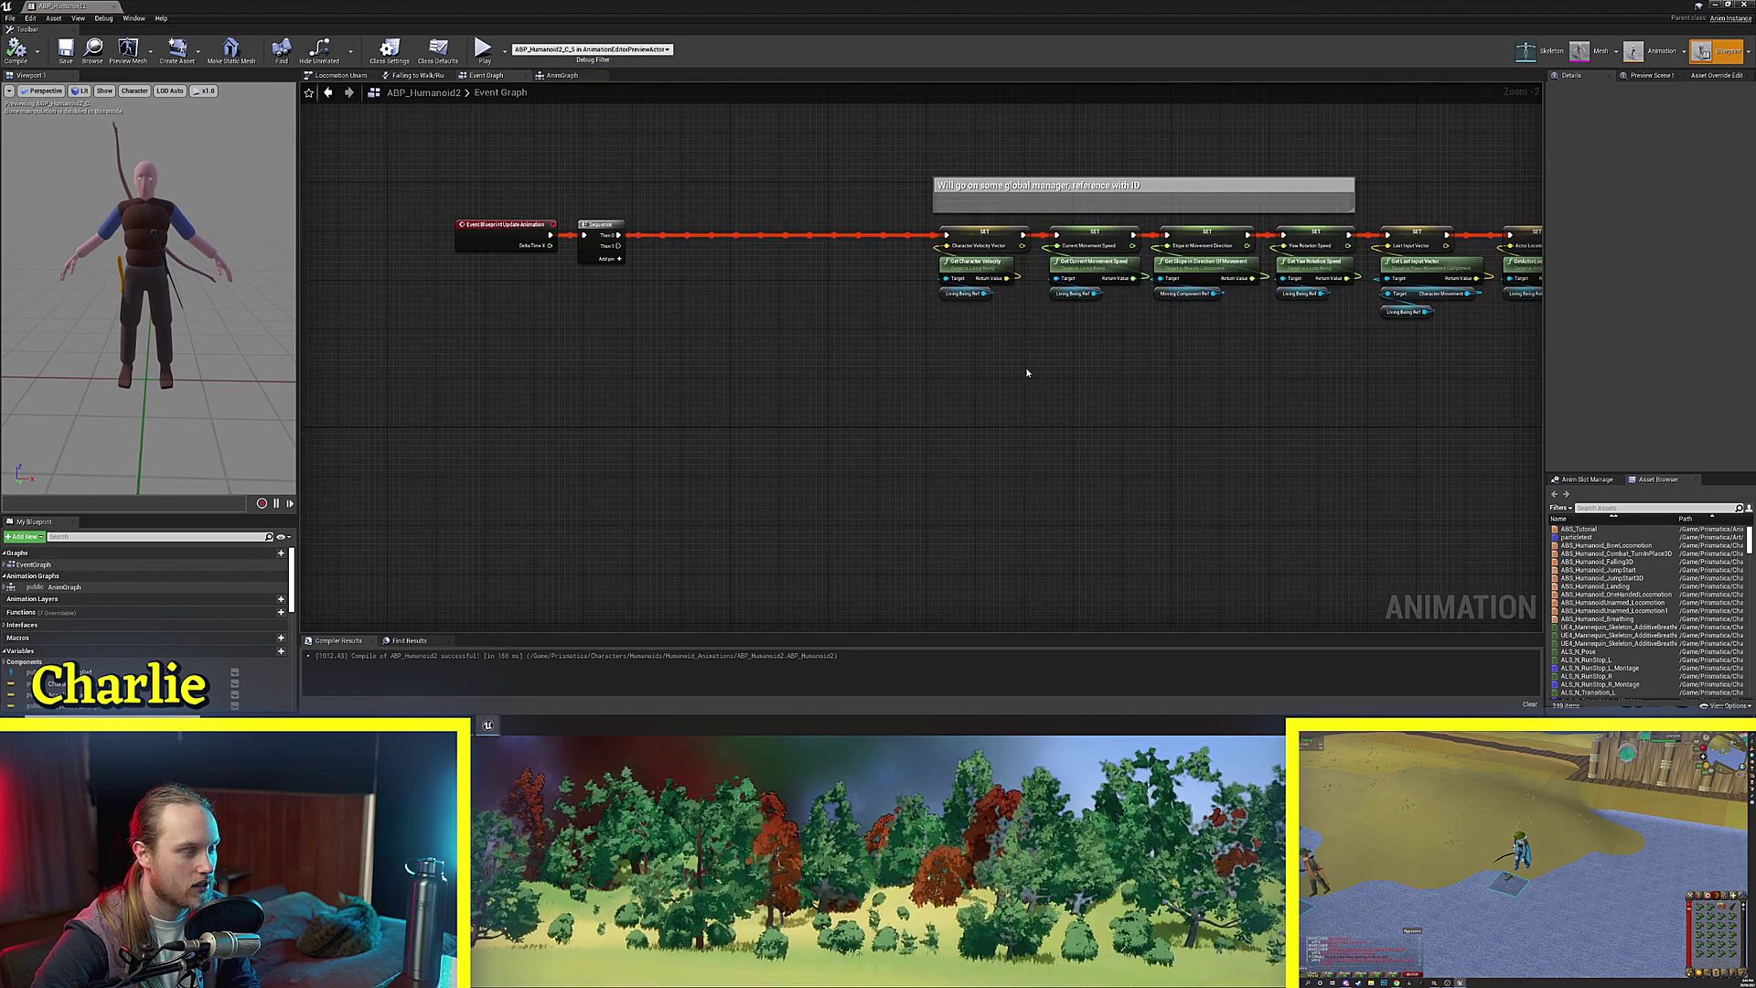
# Examine the Event Graph's update logic to find where the Is Moving? variable is set.
pyautogui.scroll(4, 629, 348)
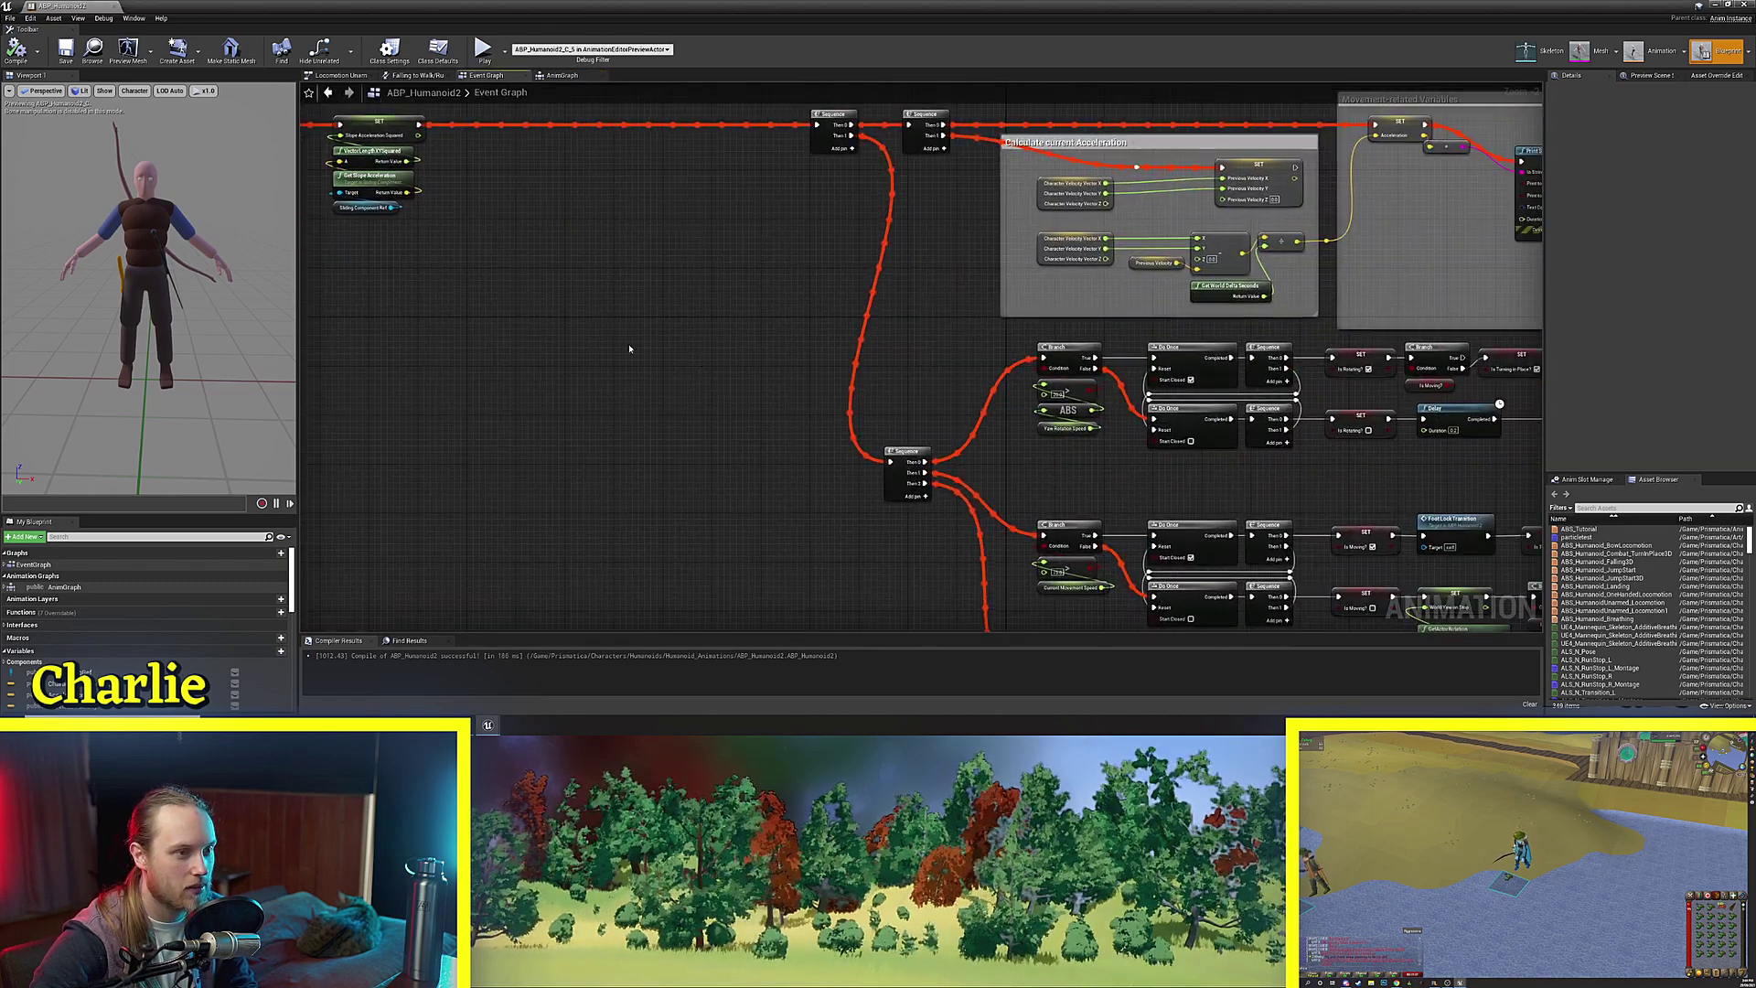
pyautogui.scroll(-1, 1137, 532)
pyautogui.moveTo(1137, 533); pyautogui.dragTo(816, 345, button='right')
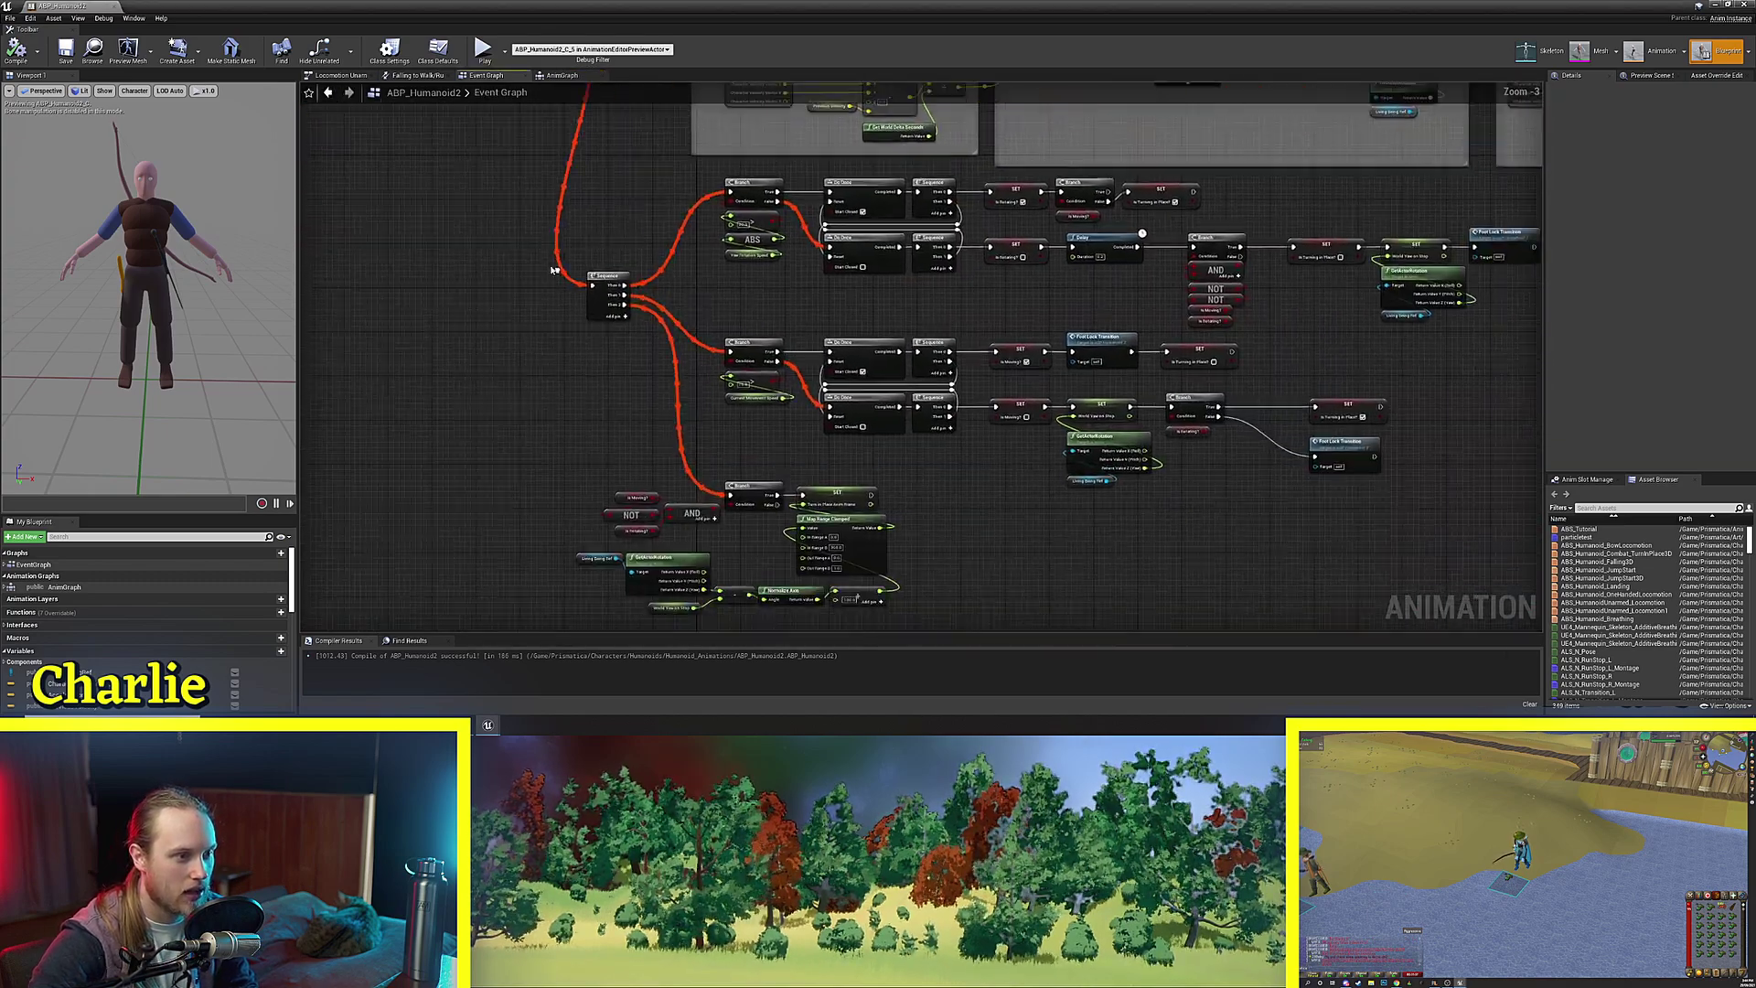
pyautogui.scroll(3, 815, 345)
pyautogui.moveTo(1234, 297); pyautogui.dragTo(958, 465, button='right')
pyautogui.moveTo(937, 625); pyautogui.dragTo(992, 403, button='right')
pyautogui.keyDown('ctrl'); pyautogui.scroll(6, 942, 320); pyautogui.keyUp('ctrl')
pyautogui.click(961, 291)
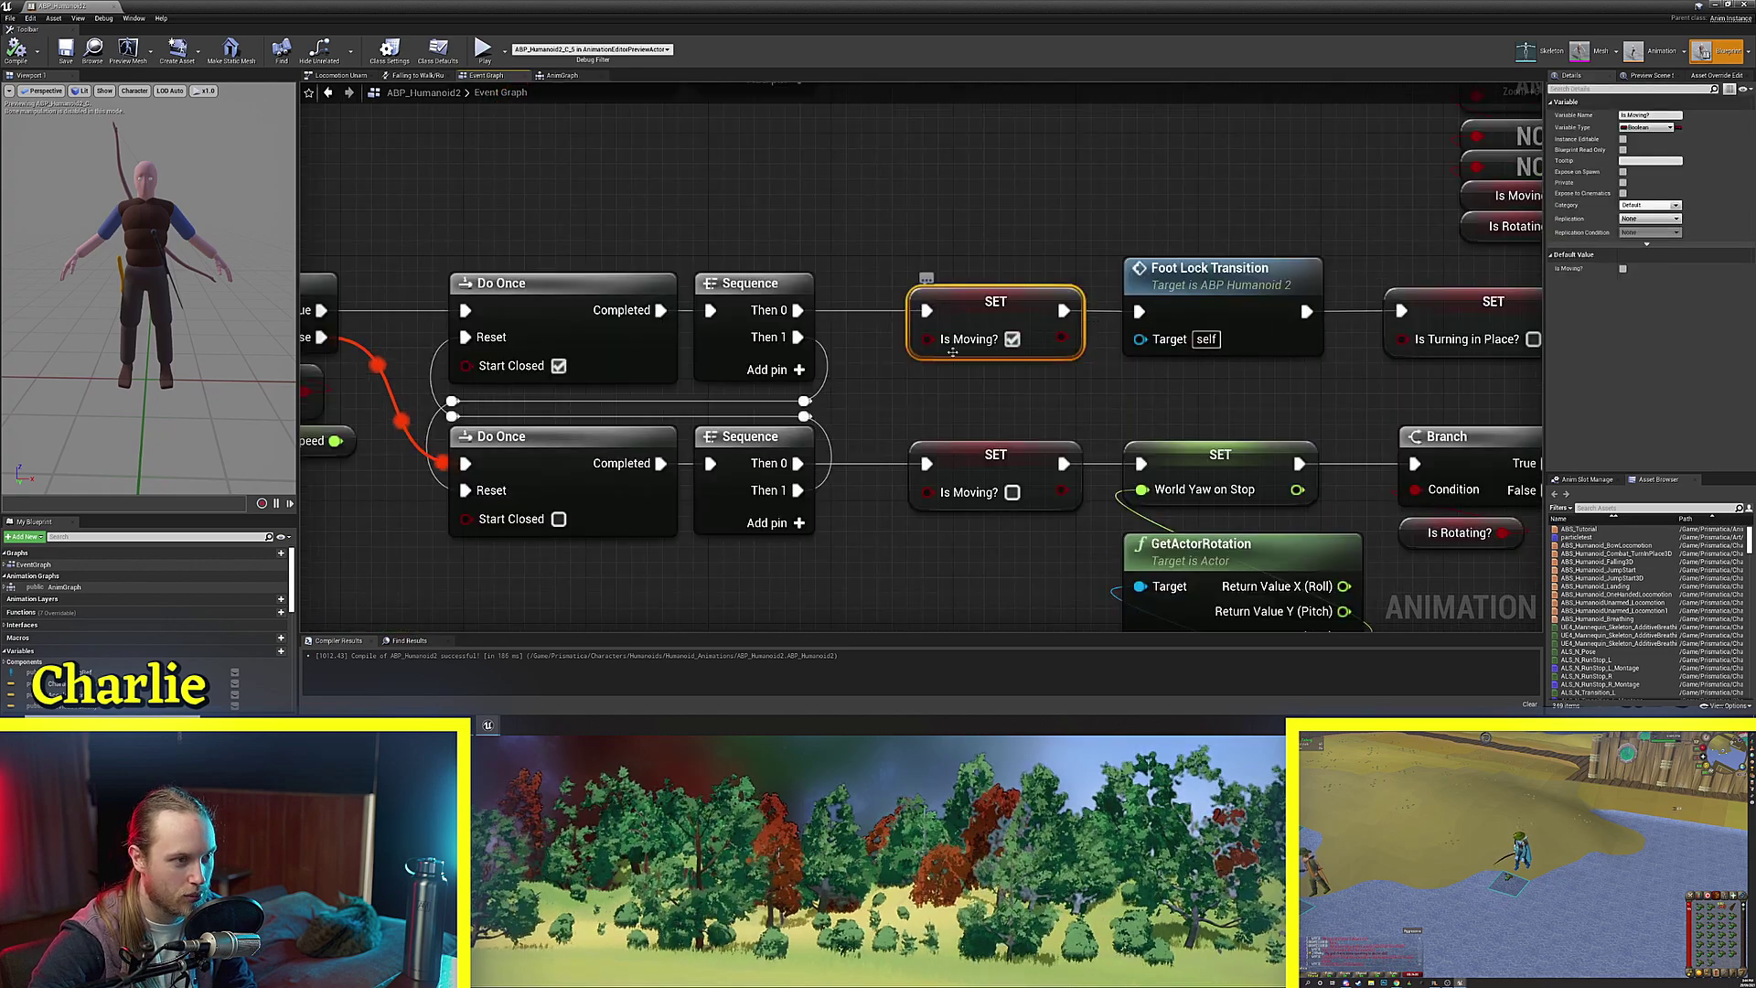
pyautogui.click(806, 226)
pyautogui.scroll(-5, 806, 226)
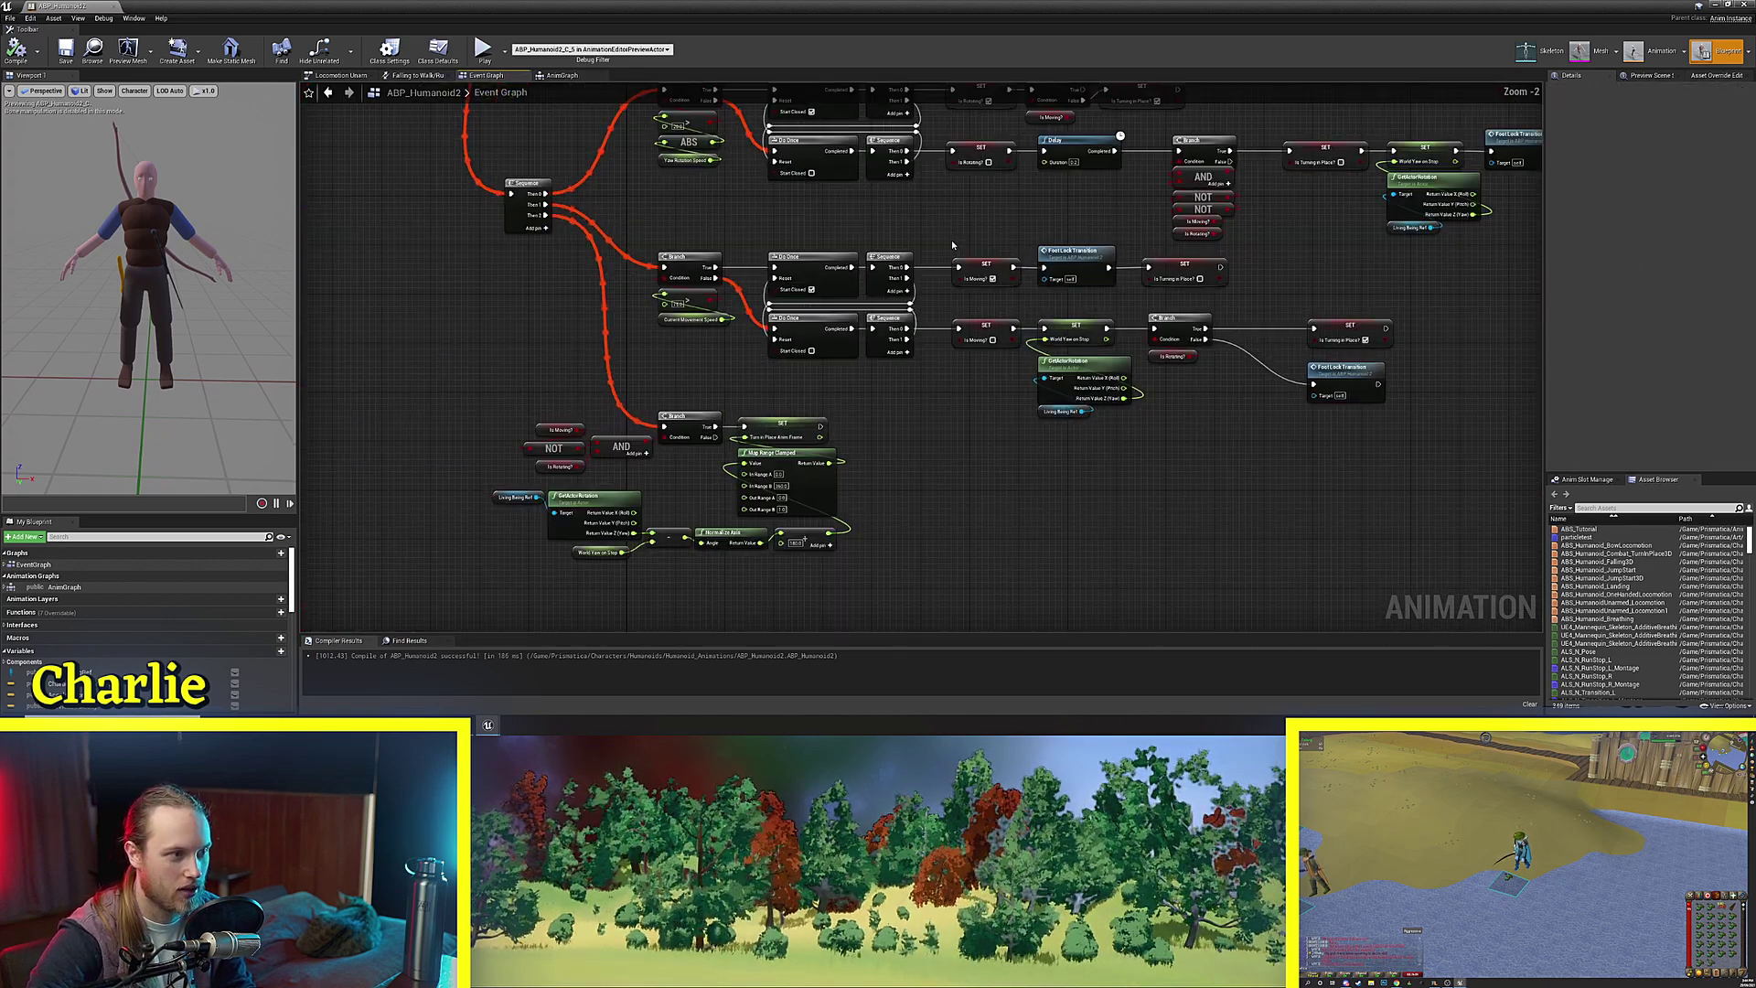
pyautogui.moveTo(720, 284); pyautogui.dragTo(827, 255, button='right')
pyautogui.keyDown('ctrl'); pyautogui.scroll(3, 639, 279); pyautogui.keyUp('ctrl')
pyautogui.scroll(-2, 692, 457)
pyautogui.scroll(3, 690, 455)
pyautogui.moveTo(690, 456); pyautogui.dragTo(586, 459, button='right')
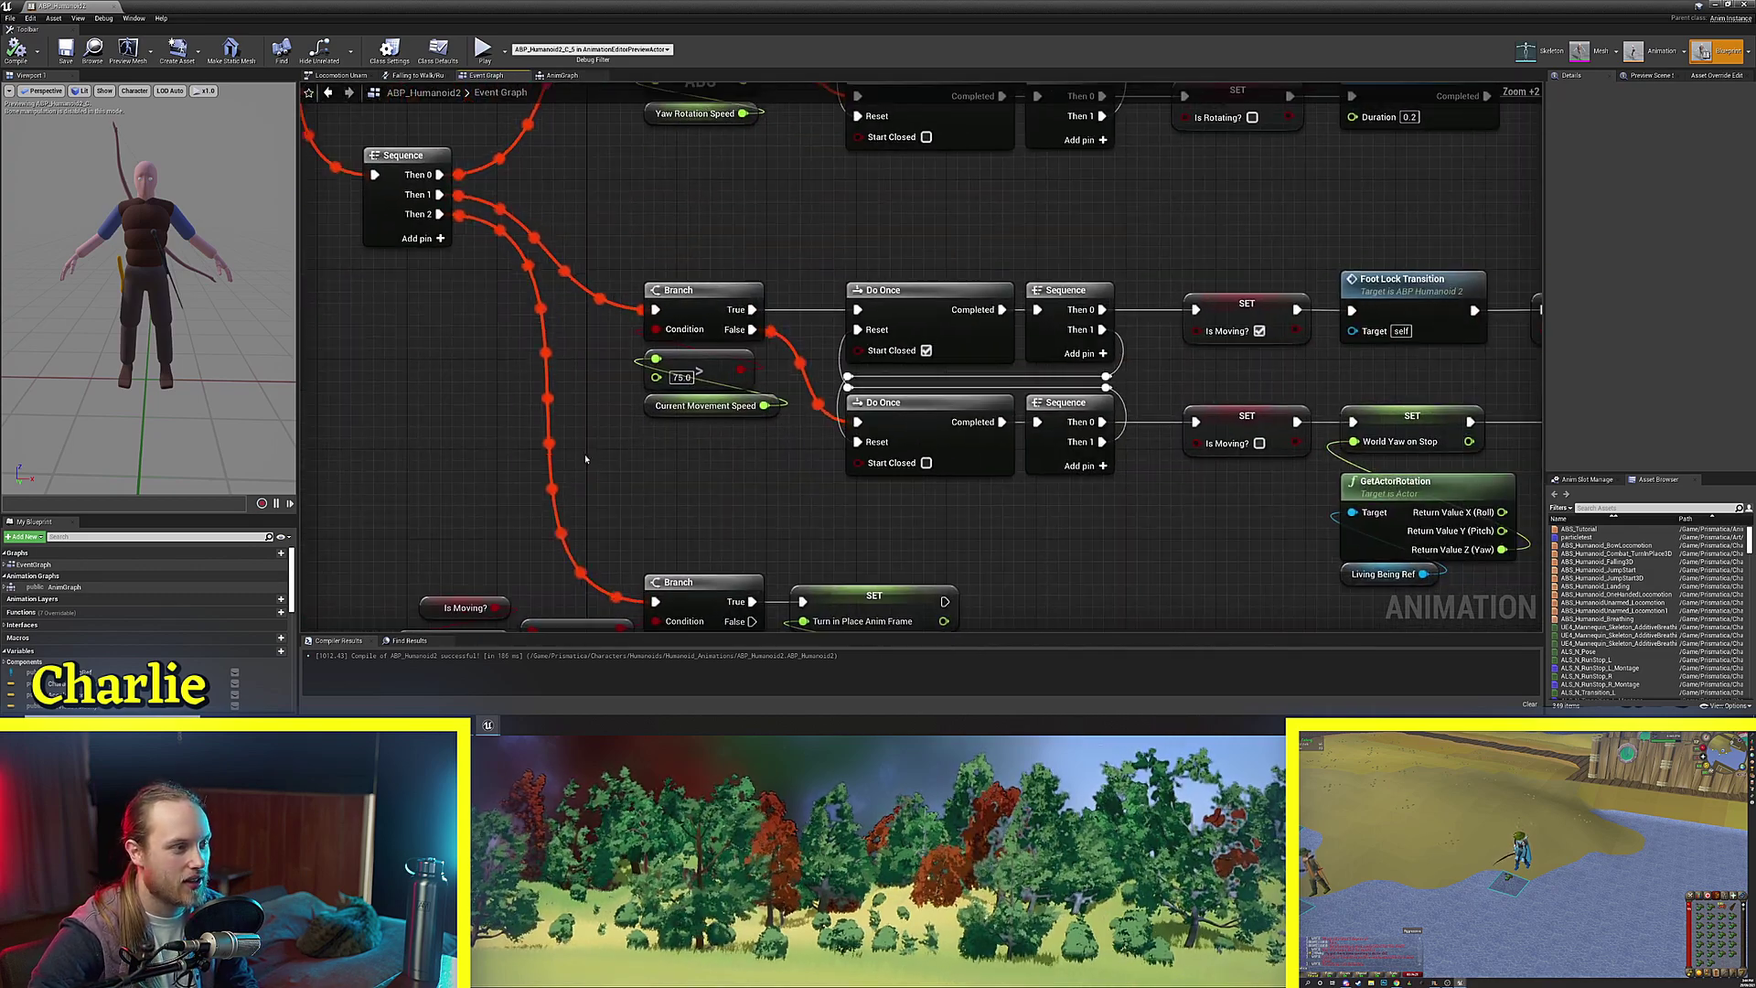
# Examine the Branch that compares Current Movement Speed, along with the Do Once and Sequence nodes that switch Is Moving? on and off.
pyautogui.scroll(-4, 504, 172)
pyautogui.moveTo(504, 172); pyautogui.dragTo(889, 519, button='right')
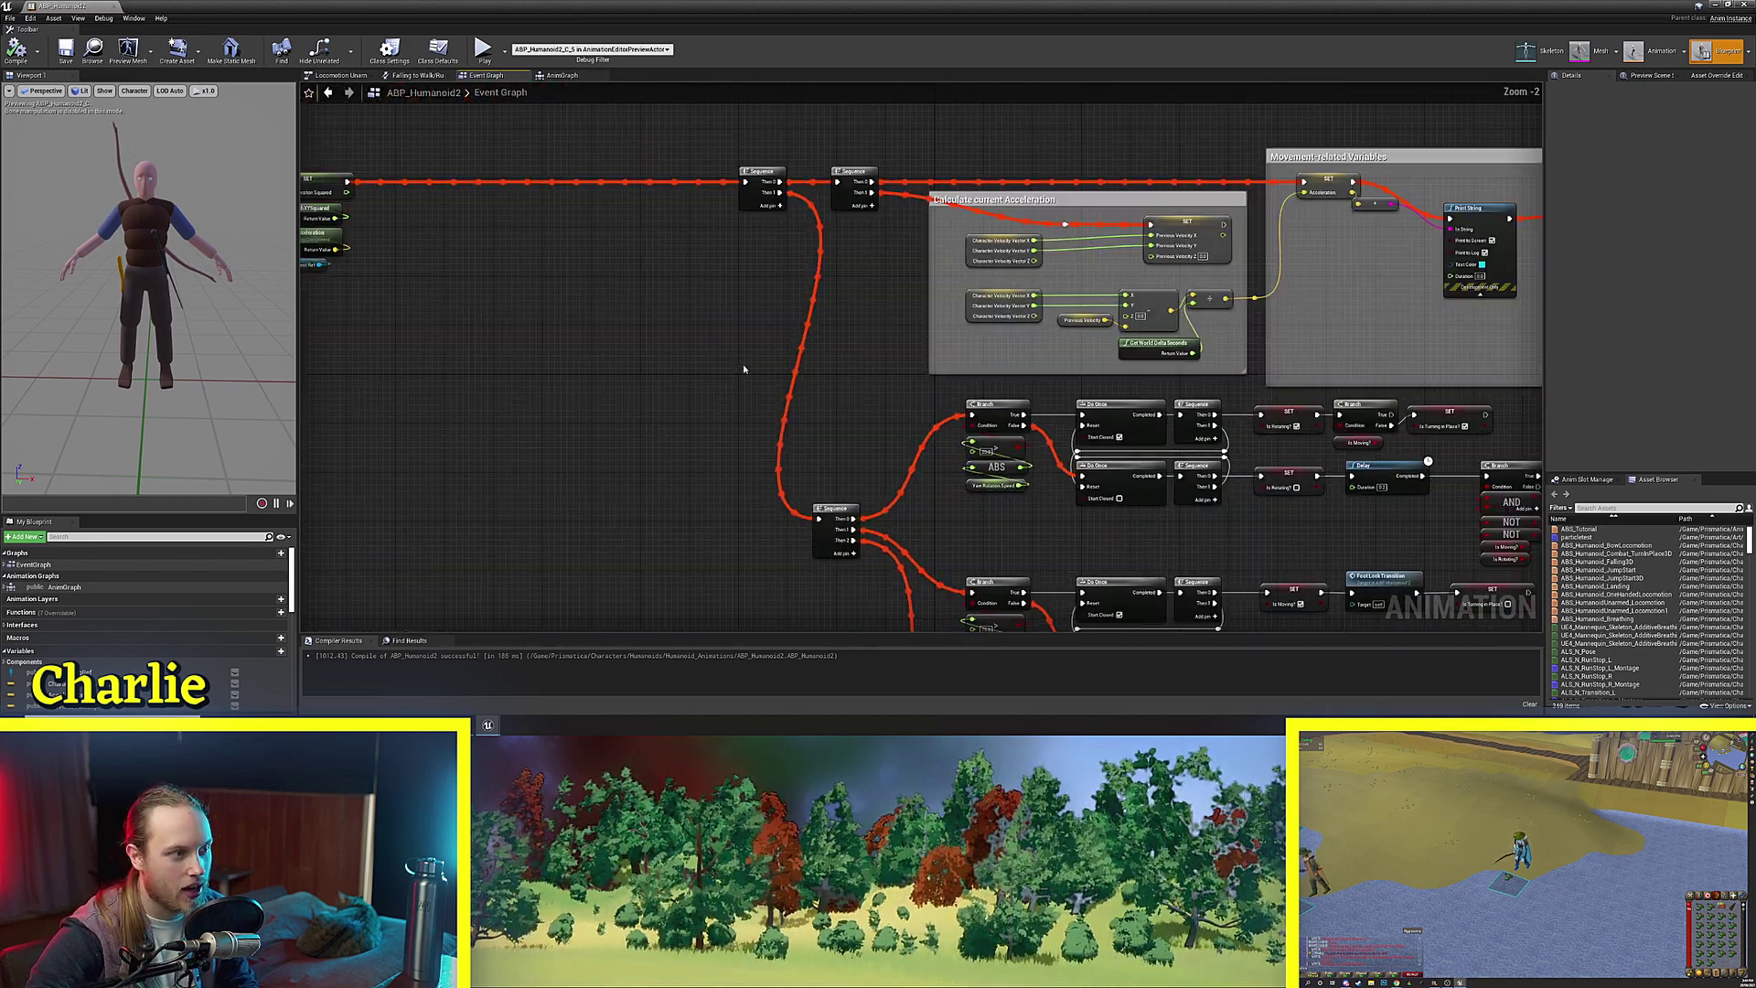
pyautogui.moveTo(881, 364); pyautogui.dragTo(662, 151, button='right')
pyautogui.scroll(2, 710, 392)
pyautogui.keyDown('ctrl'); pyautogui.scroll(5, 705, 397); pyautogui.keyUp('ctrl')
pyautogui.moveTo(699, 399); pyautogui.dragTo(620, 341, button='right')
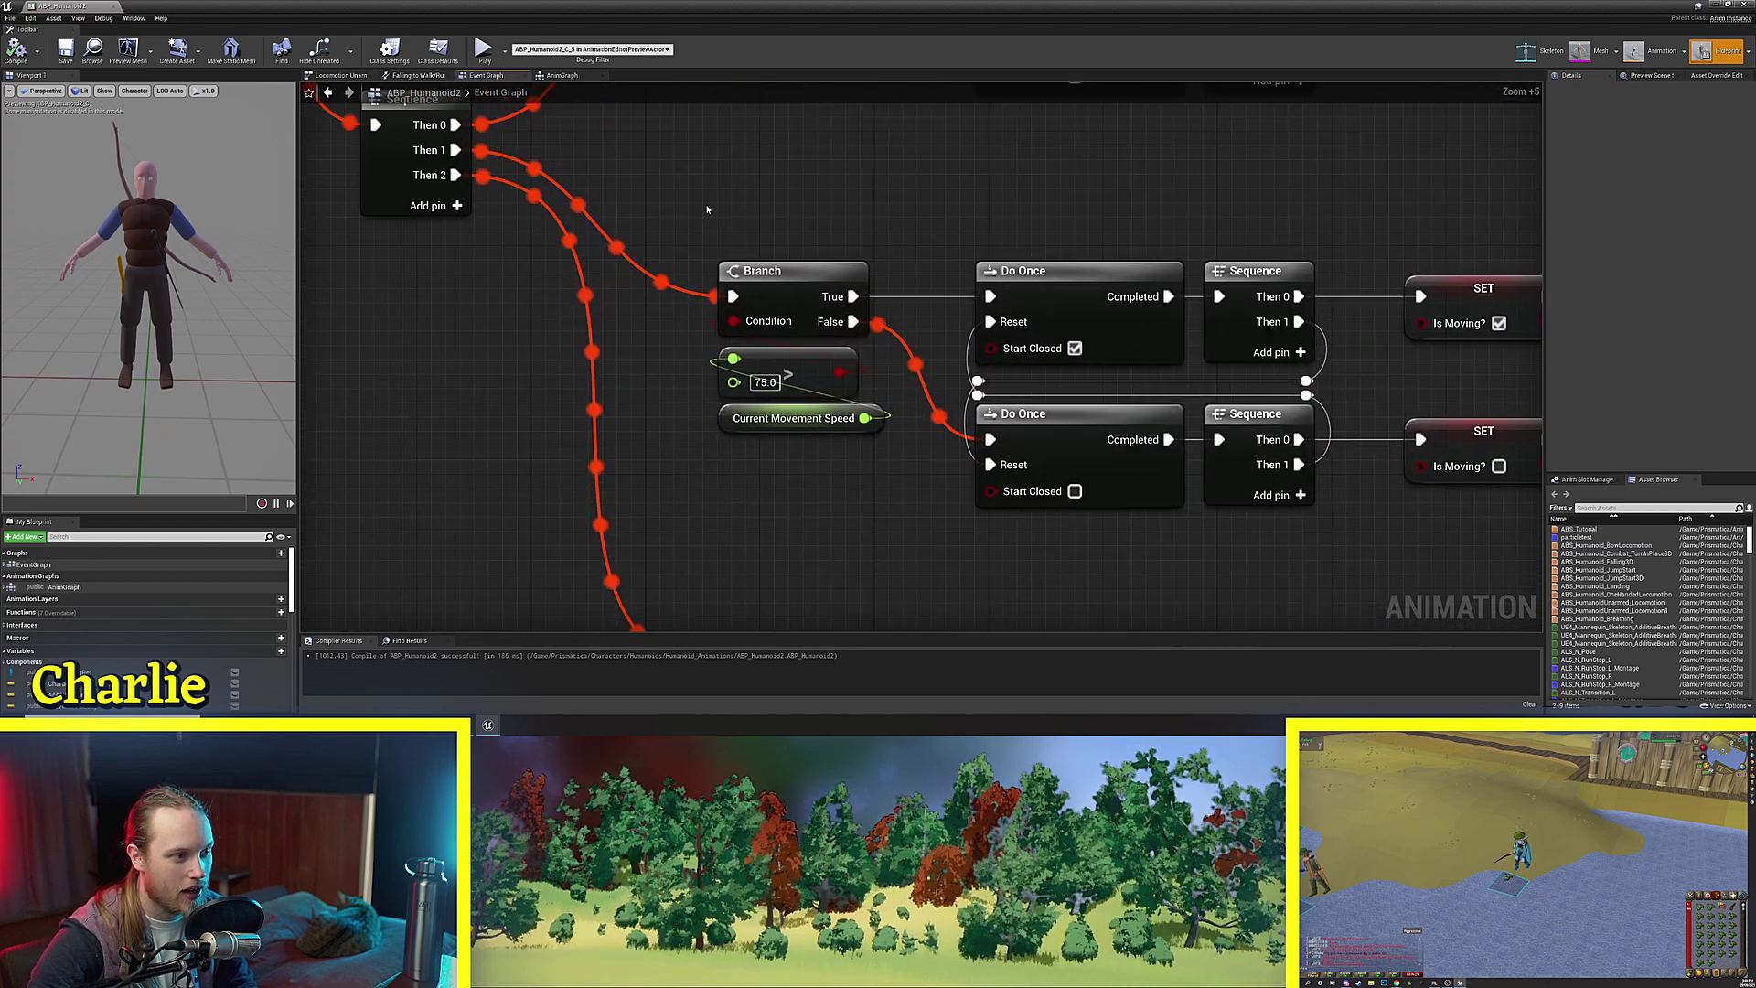
pyautogui.click(765, 554)
pyautogui.moveTo(844, 547); pyautogui.dragTo(532, 509, button='right')
pyautogui.moveTo(584, 446); pyautogui.dragTo(933, 512)
pyautogui.click(762, 531)
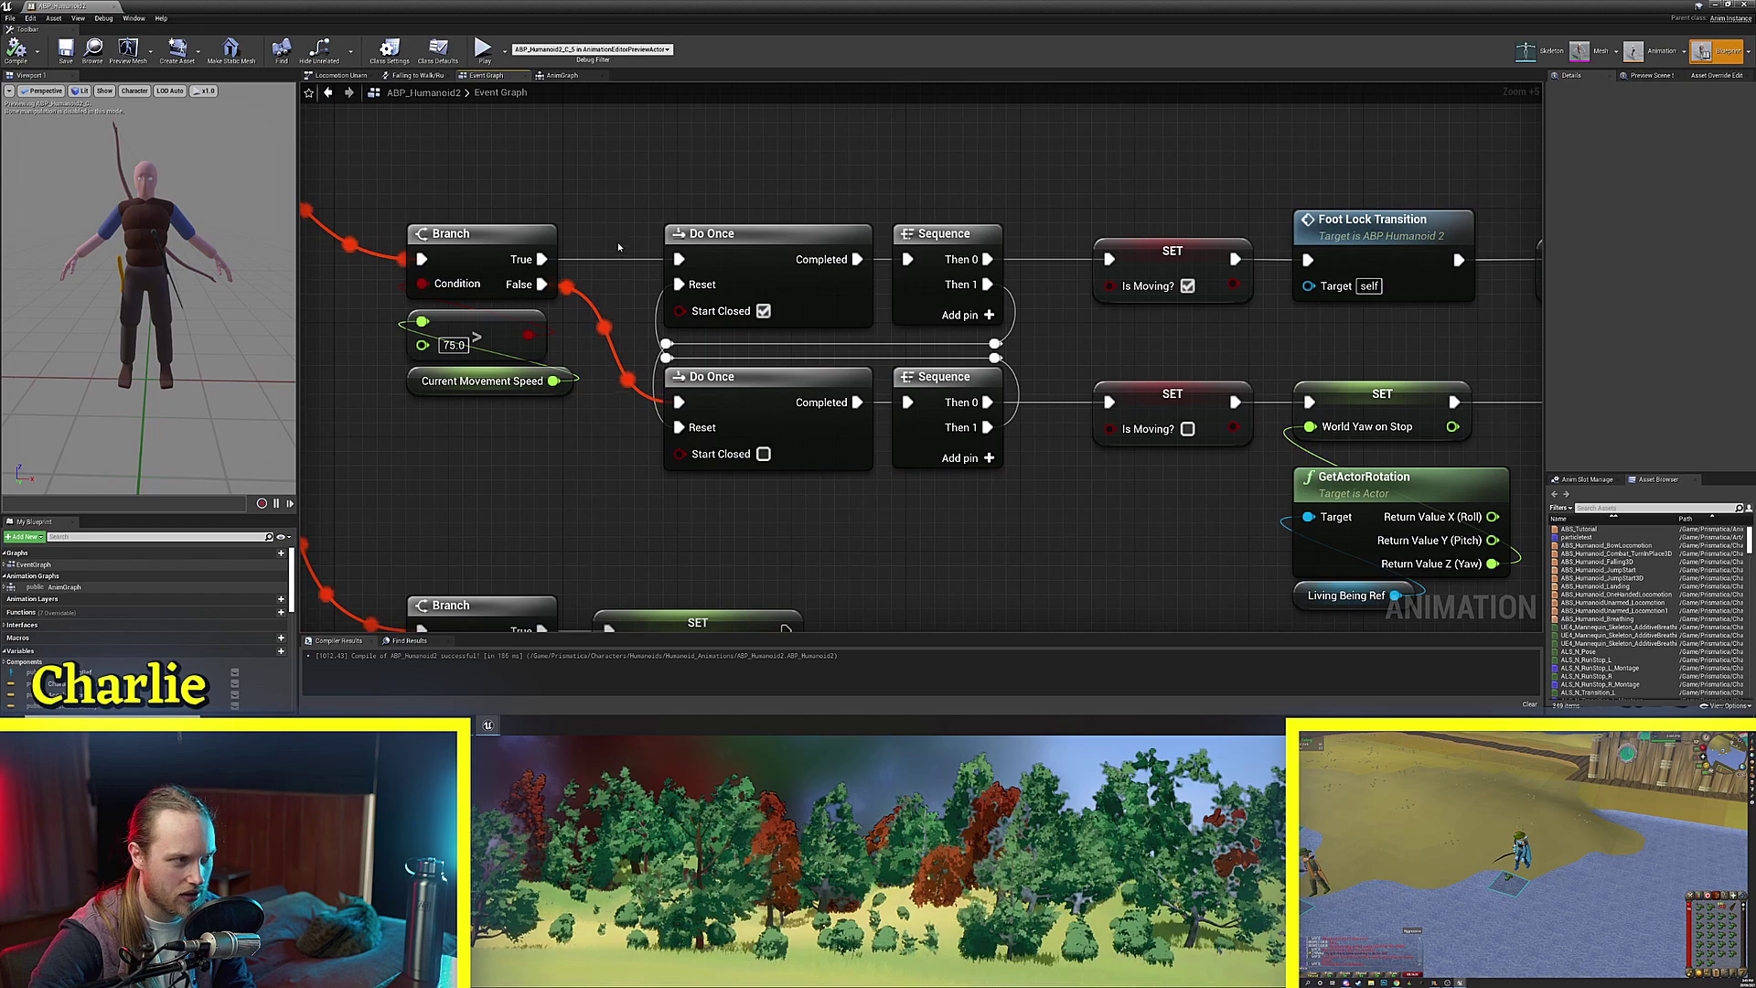
pyautogui.click(1004, 186)
pyautogui.moveTo(1004, 187); pyautogui.dragTo(949, 152, button='right')
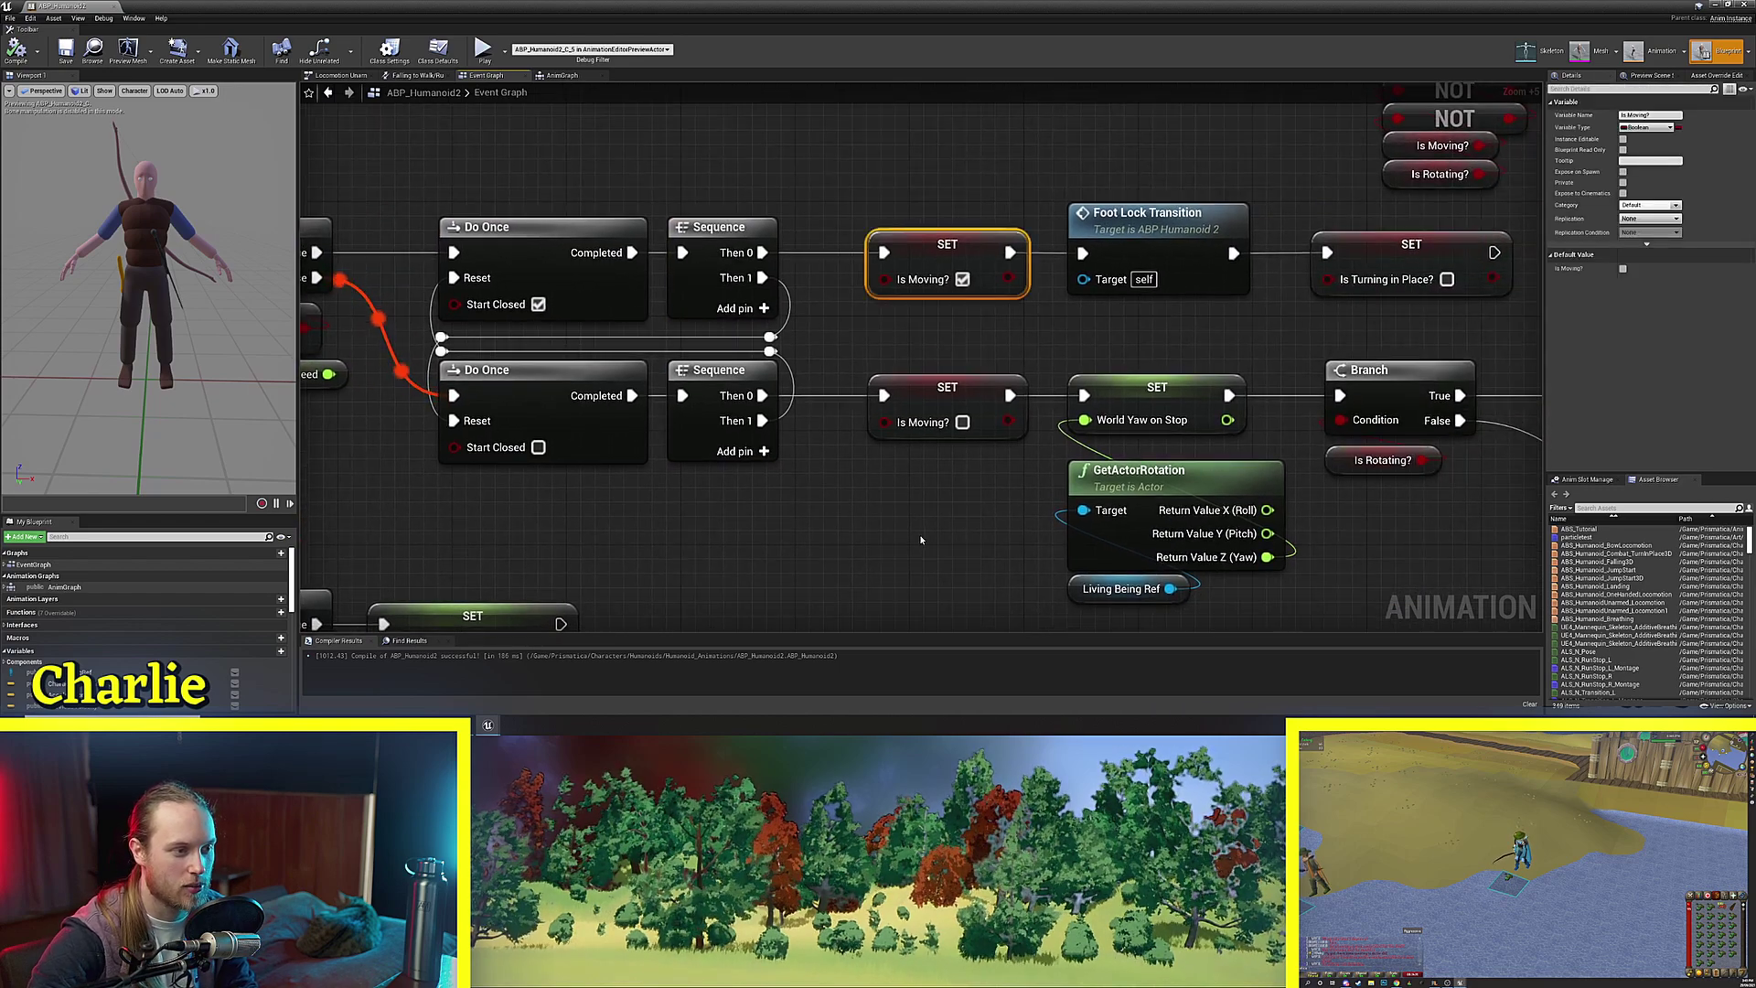
pyautogui.scroll(-3, 560, 149)
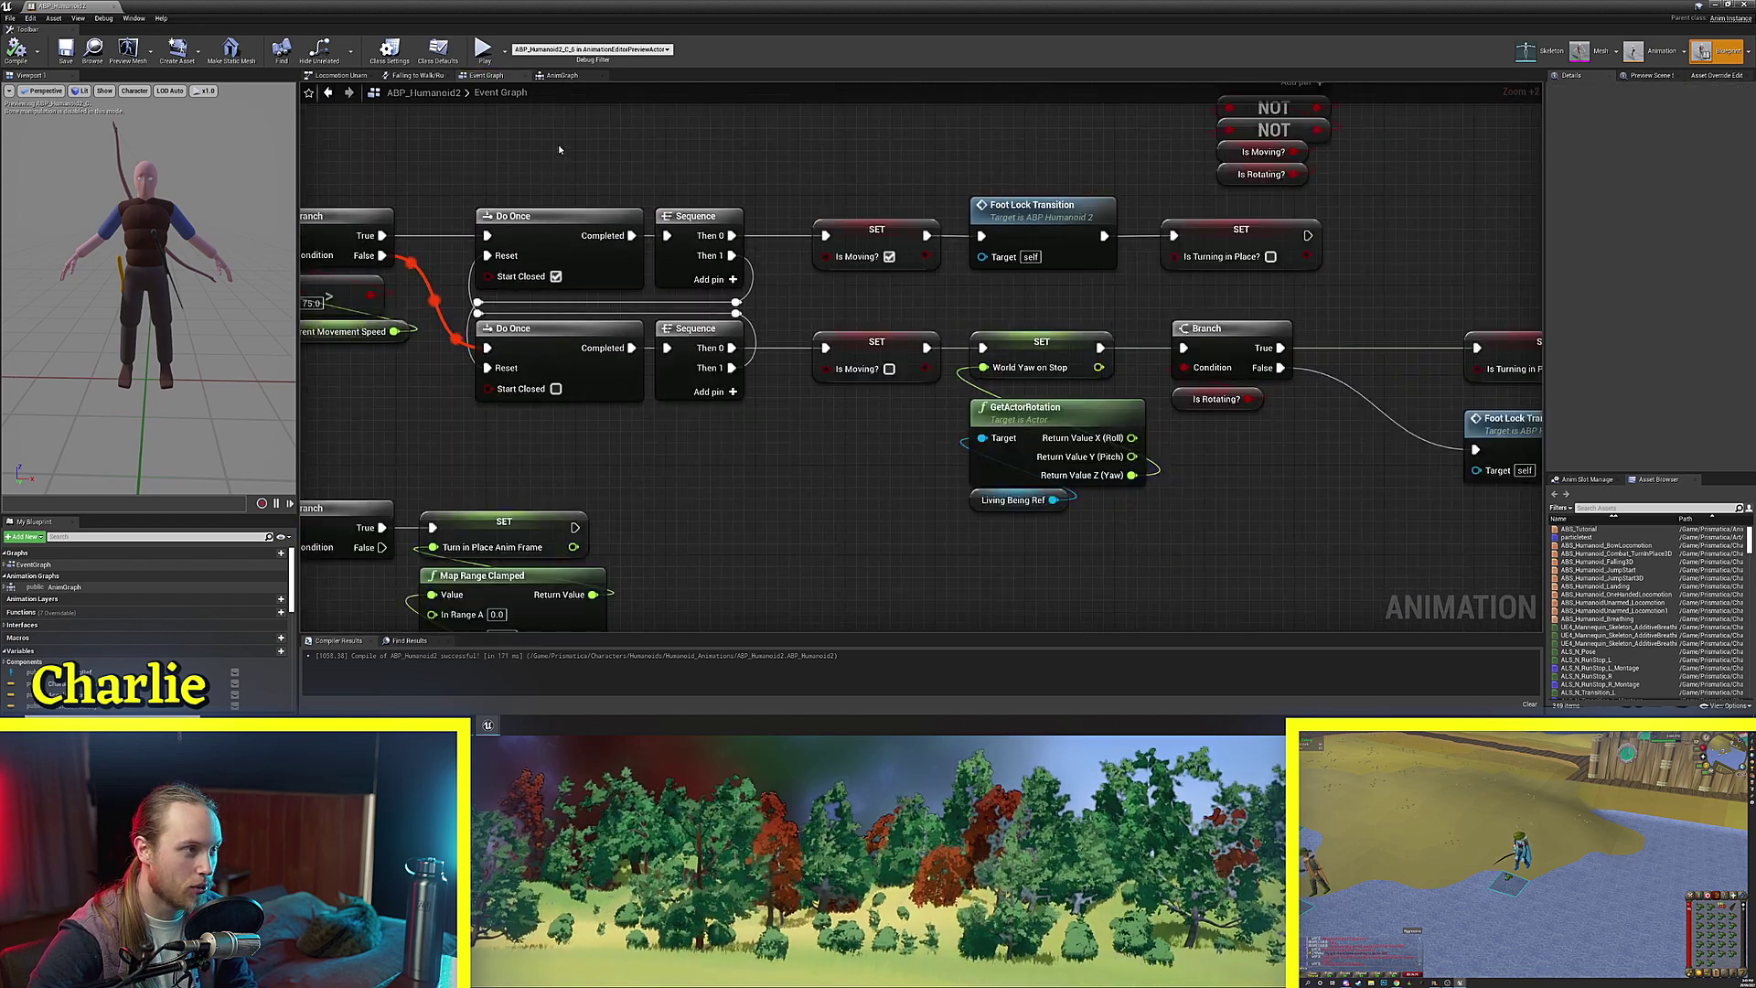
# In the AnimGraph, drive the new Blend Poses by bool node's Active Value with the Is Moving? variable and compile the blueprint.
pyautogui.click(584, 76)
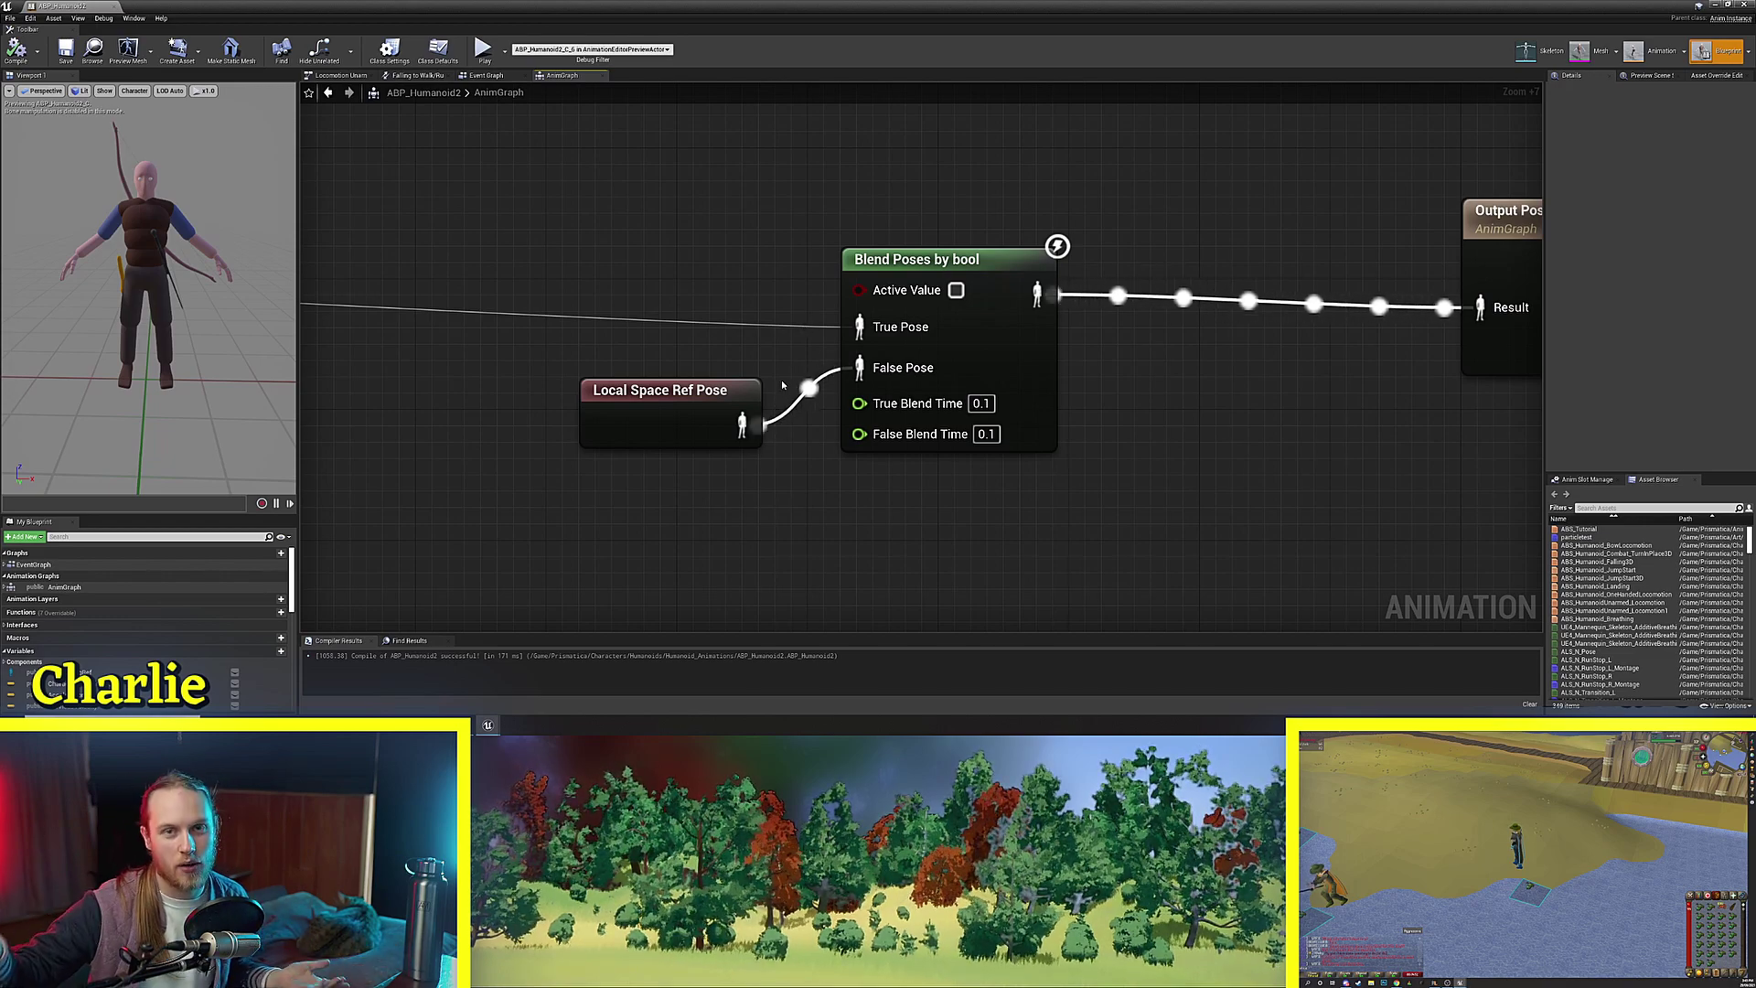
pyautogui.moveTo(782, 385); pyautogui.dragTo(793, 259, button='right')
pyautogui.rightClick(763, 242)
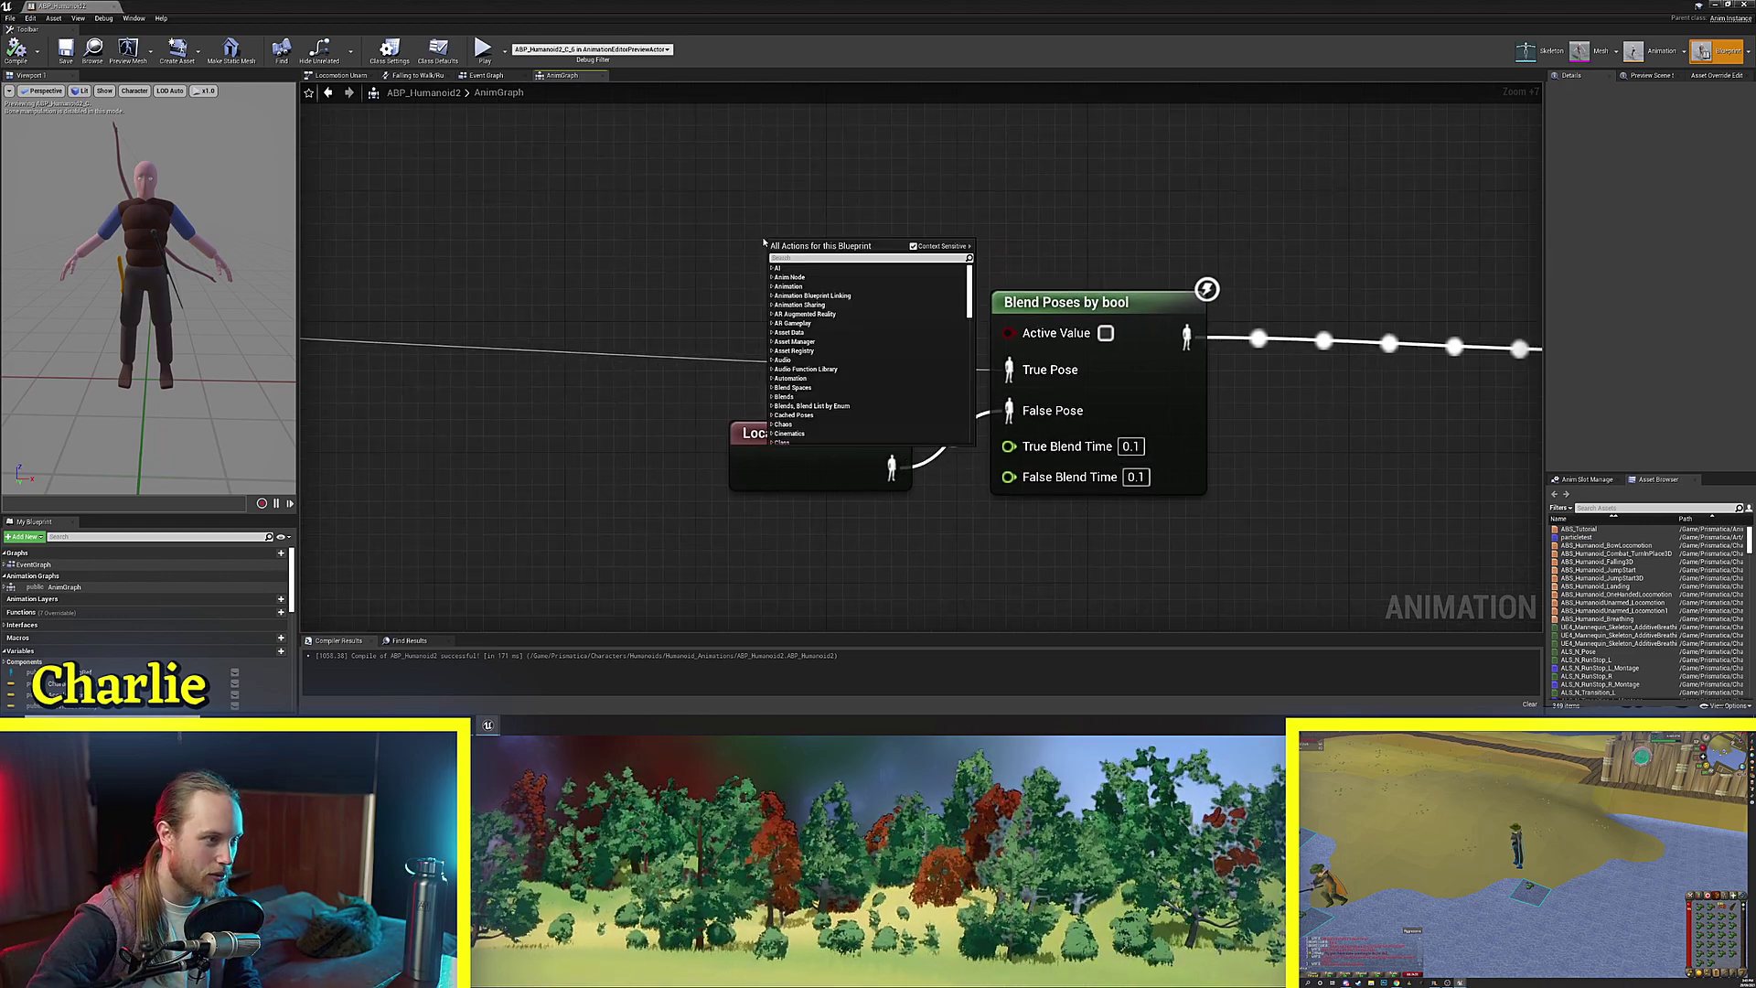
pyautogui.write('is mov')
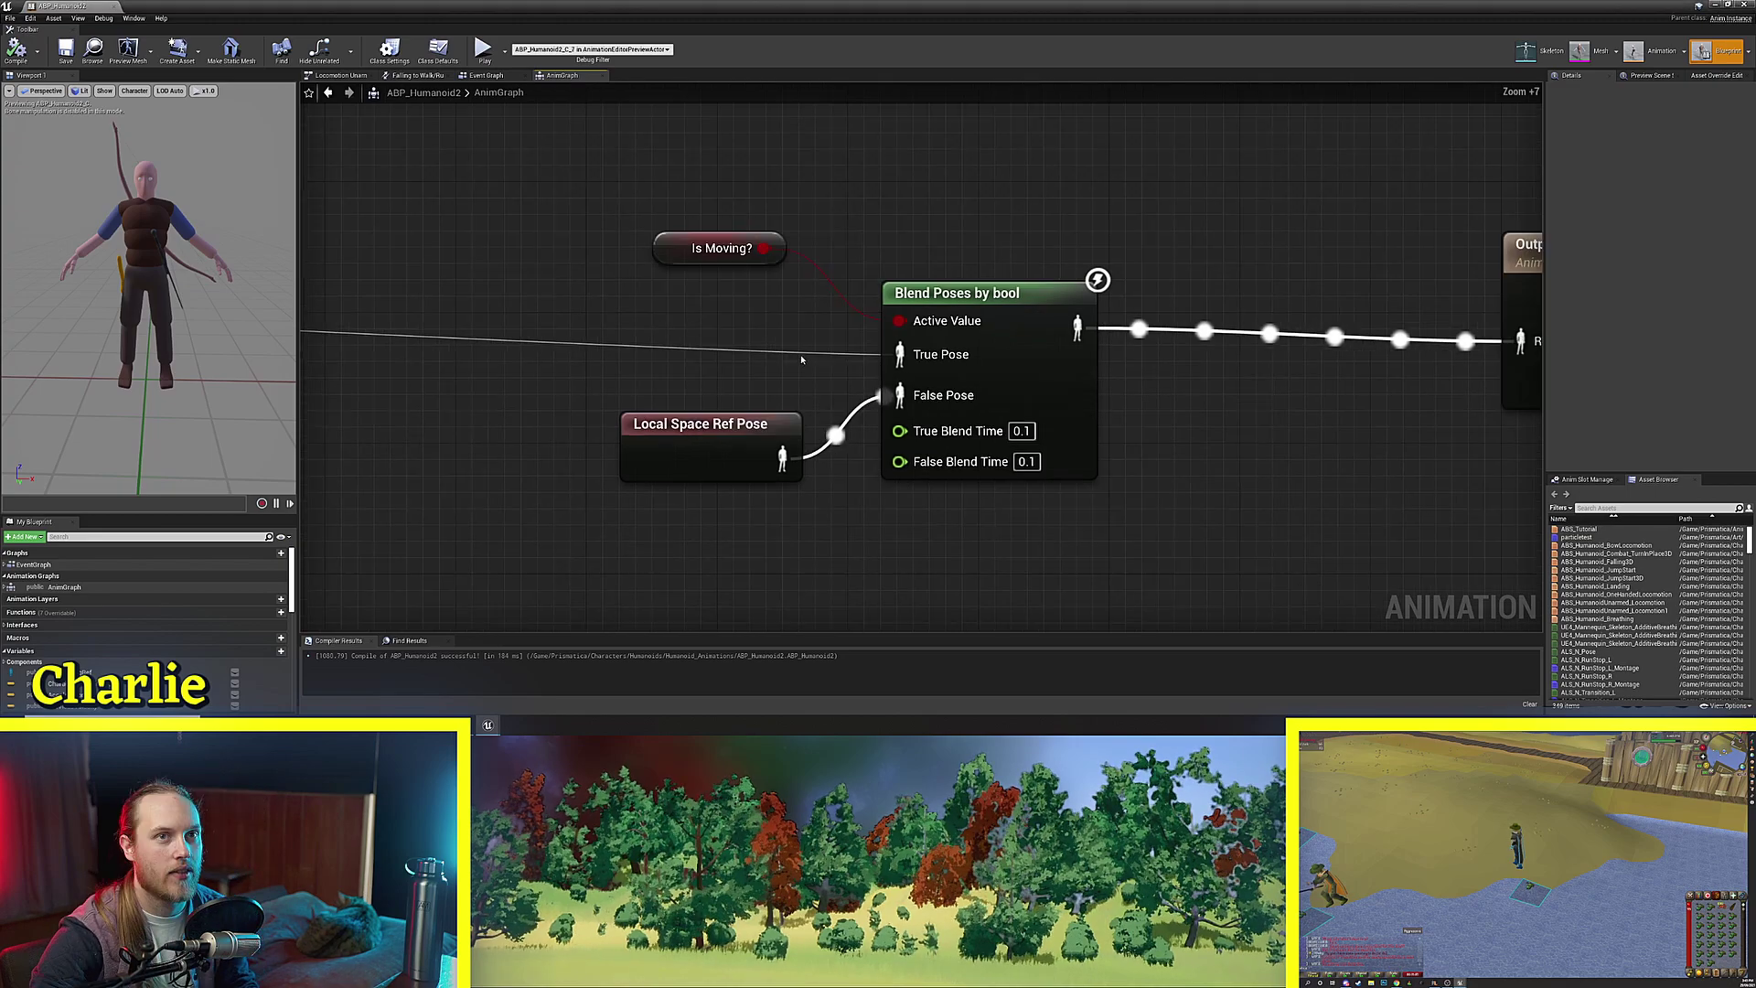
pyautogui.moveTo(803, 357); pyautogui.dragTo(777, 376, button='right')
pyautogui.click(684, 276)
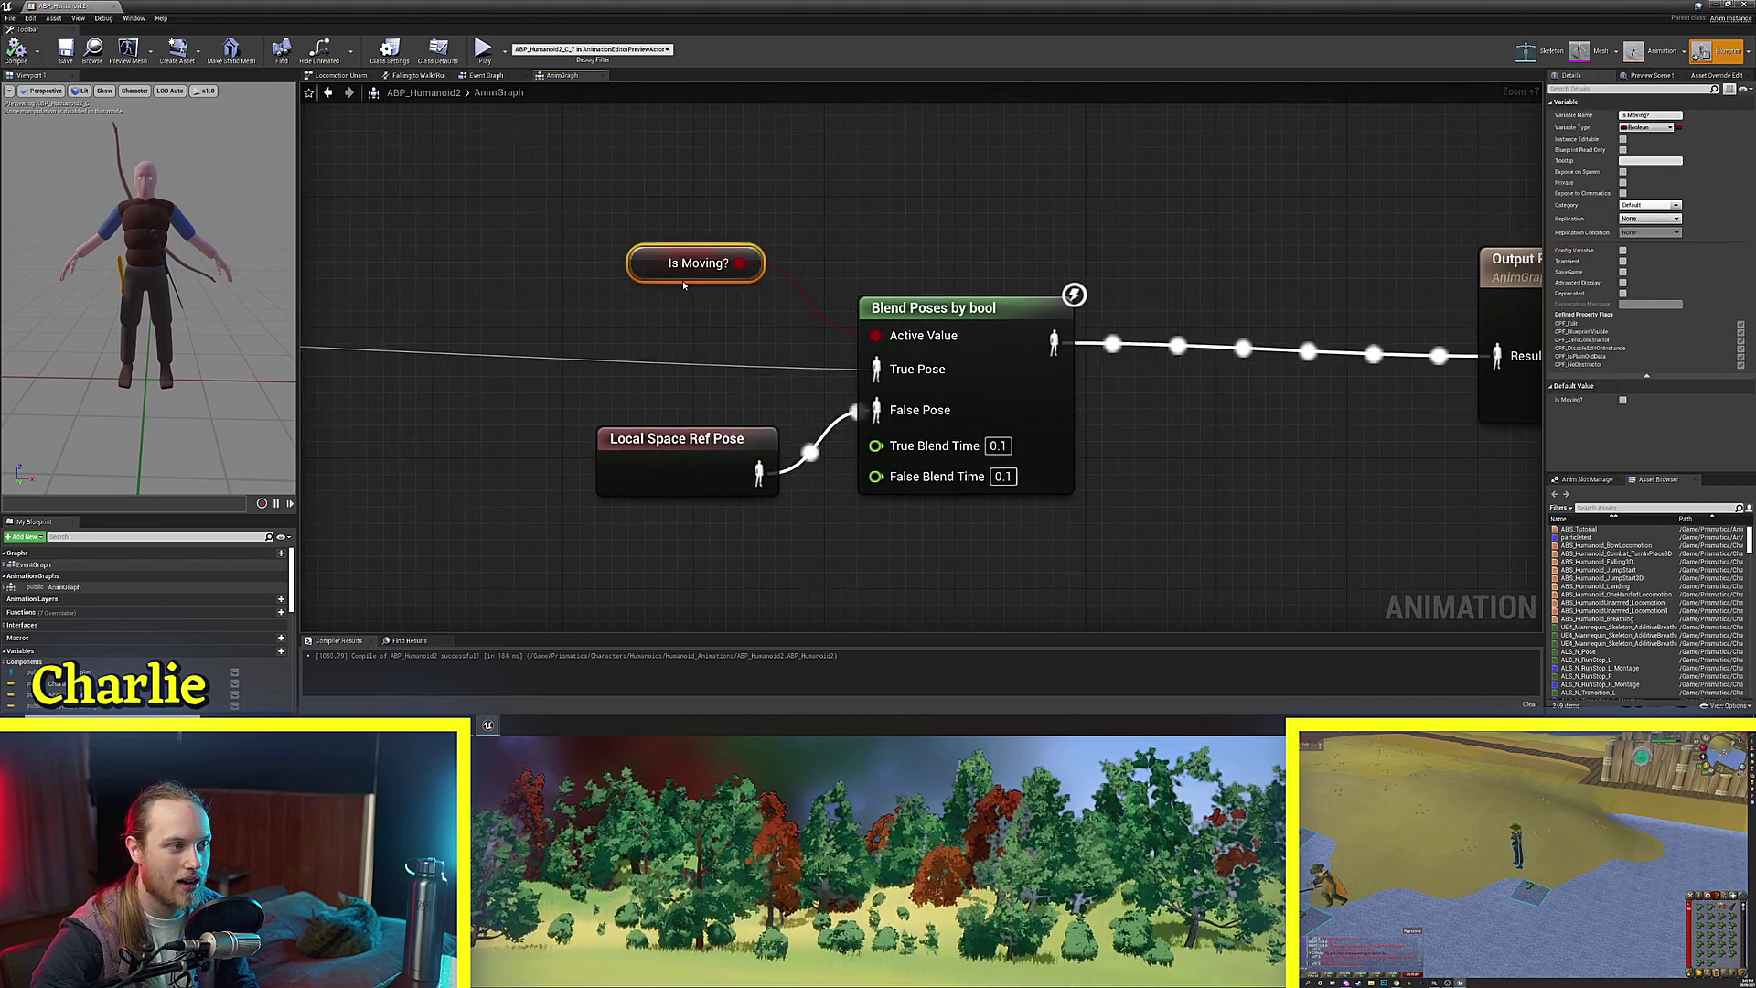
pyautogui.click(740, 317)
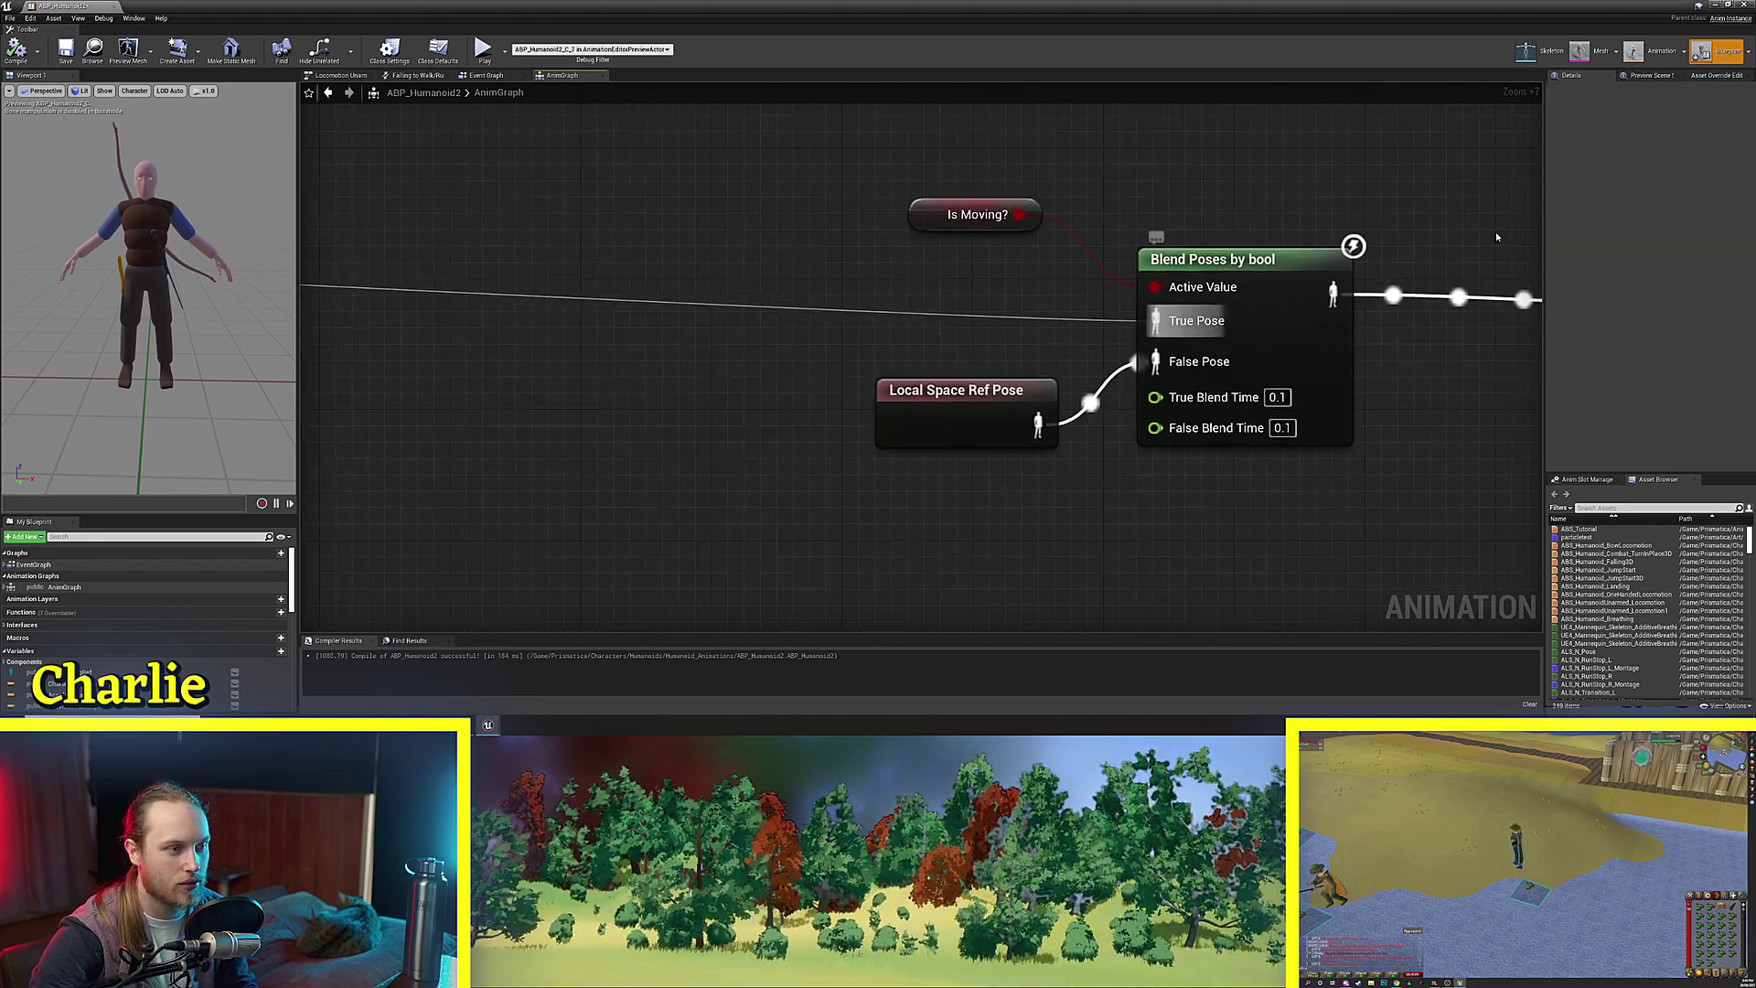
pyautogui.scroll(-11, 679, 274)
pyautogui.moveTo(794, 151); pyautogui.dragTo(988, 146, button='right')
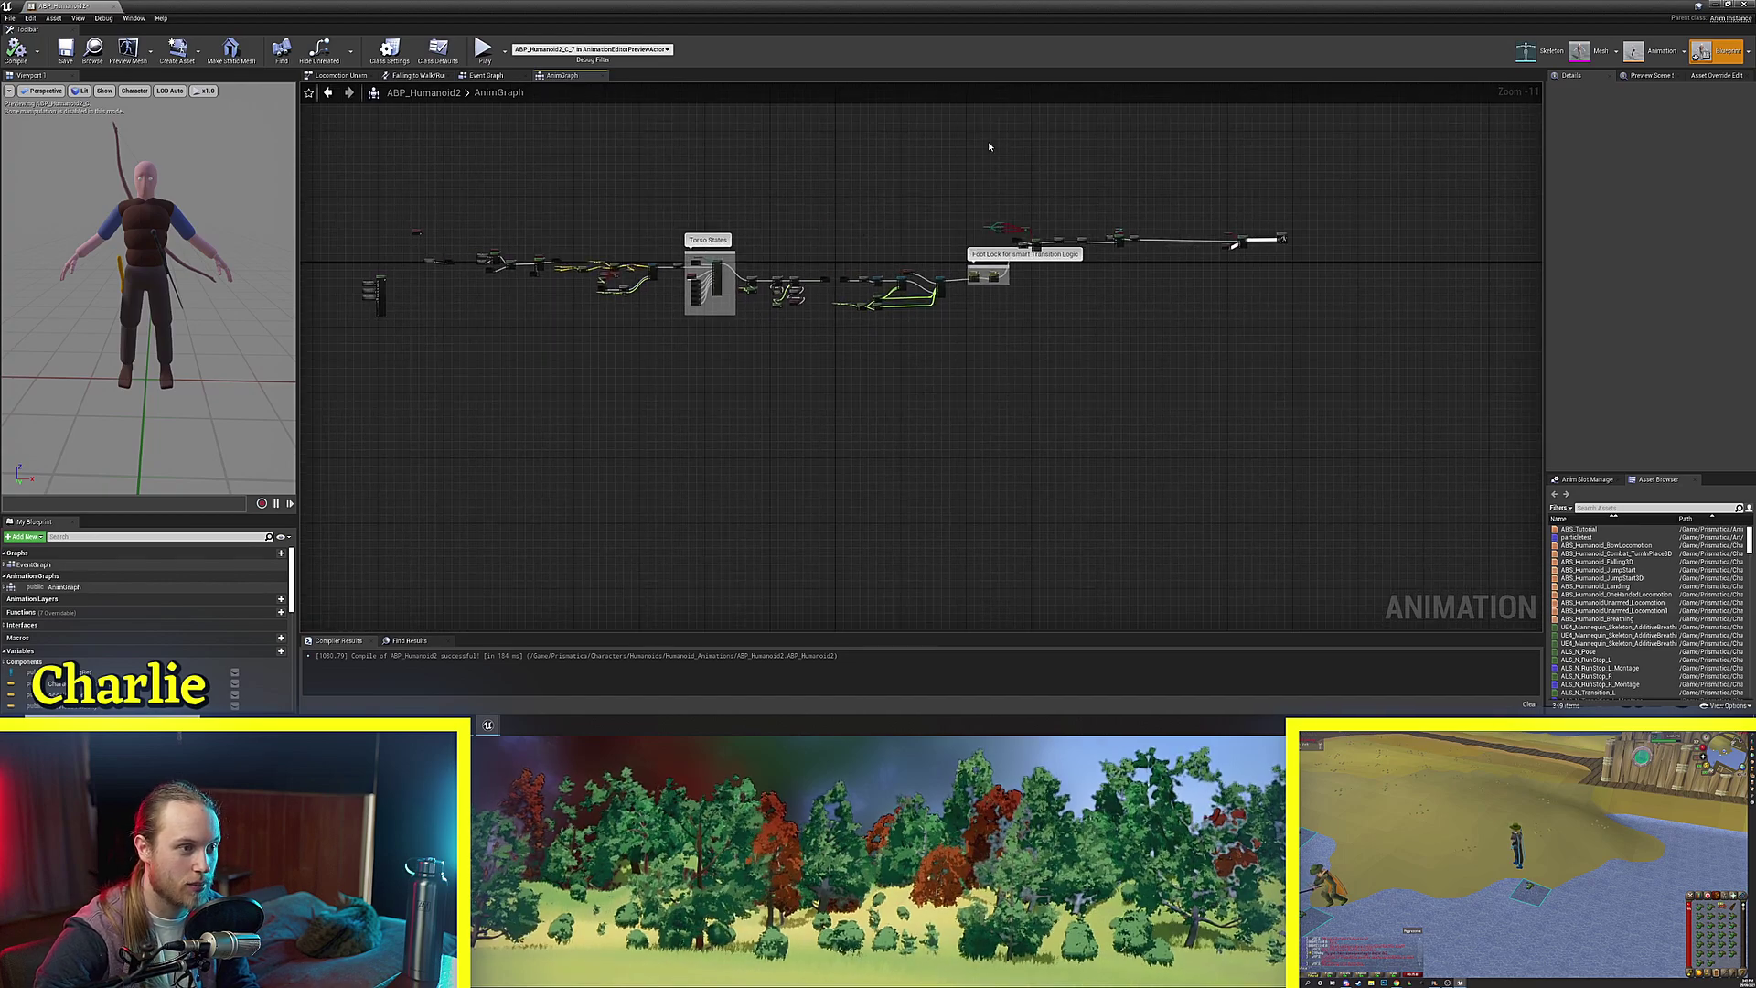
pyautogui.scroll(16, 900, 400)
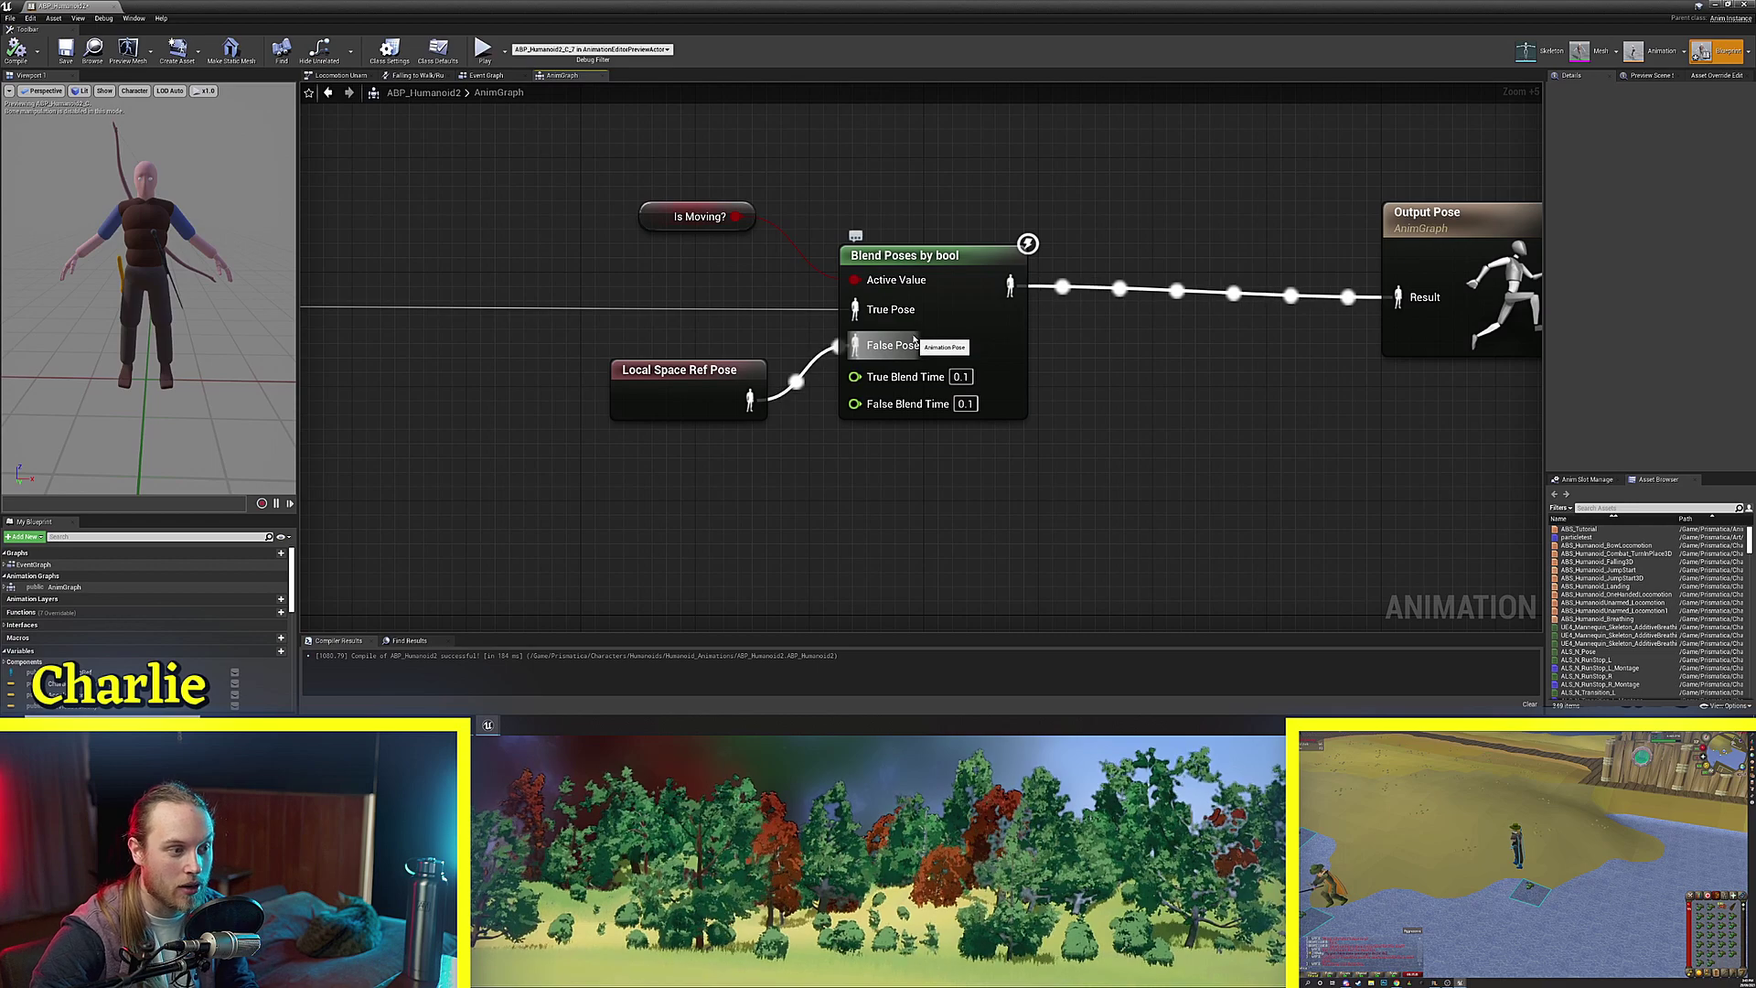
pyautogui.moveTo(686, 396); pyautogui.dragTo(658, 396)
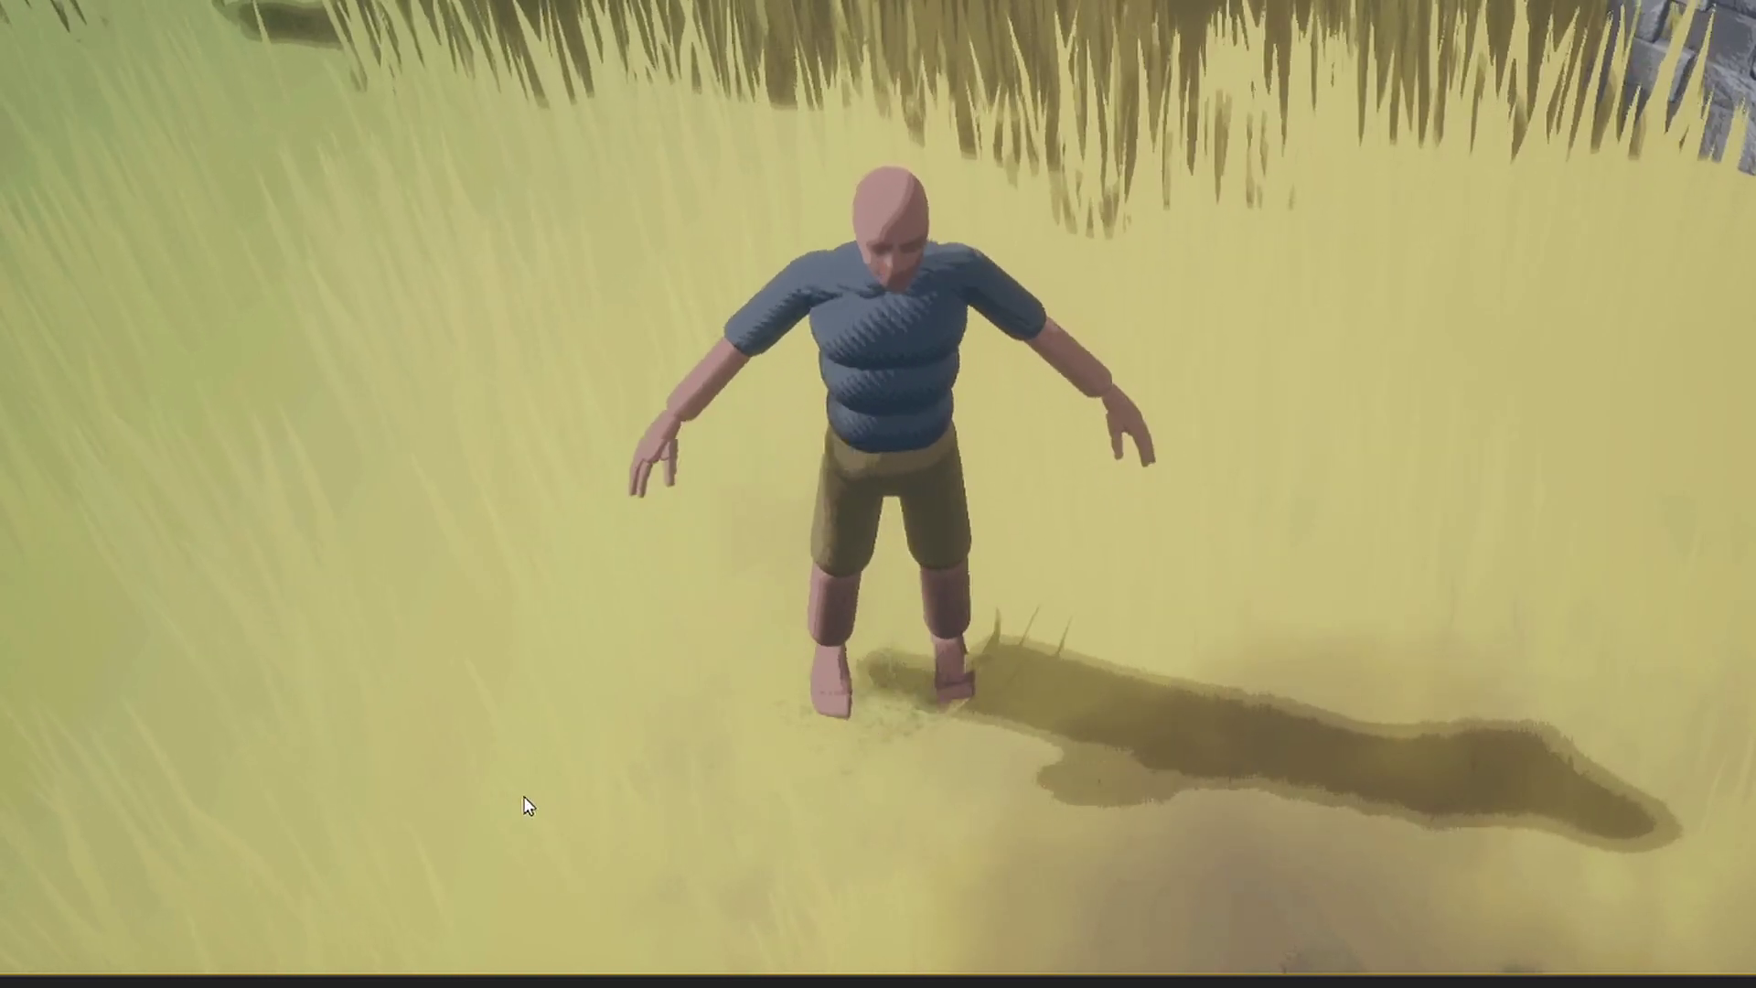
# Run the character around in the game to check the switch between the reference pose and the running animation.
pyautogui.press('a')
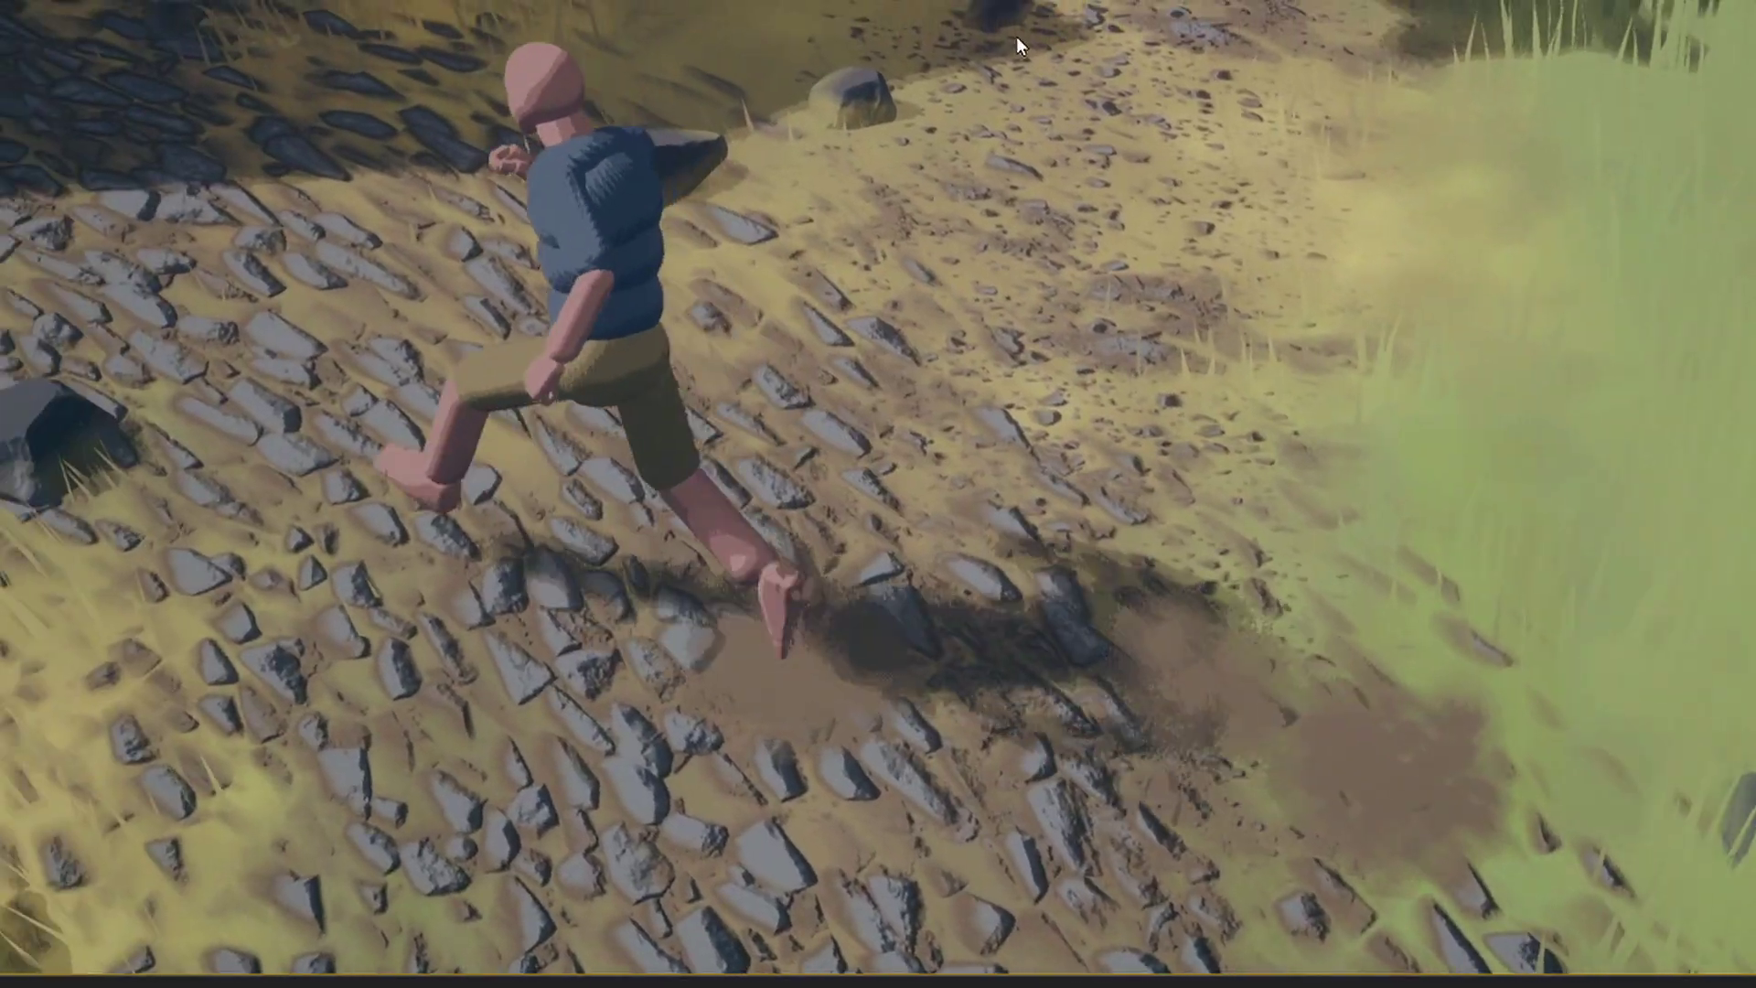
pyautogui.press('w')
pyautogui.moveTo(836, 252)
pyautogui.mouseDown()
pyautogui.moveTo(1432, 453)
pyautogui.moveTo(1480, 728)
pyautogui.moveTo(1464, 714)
pyautogui.mouseUp()
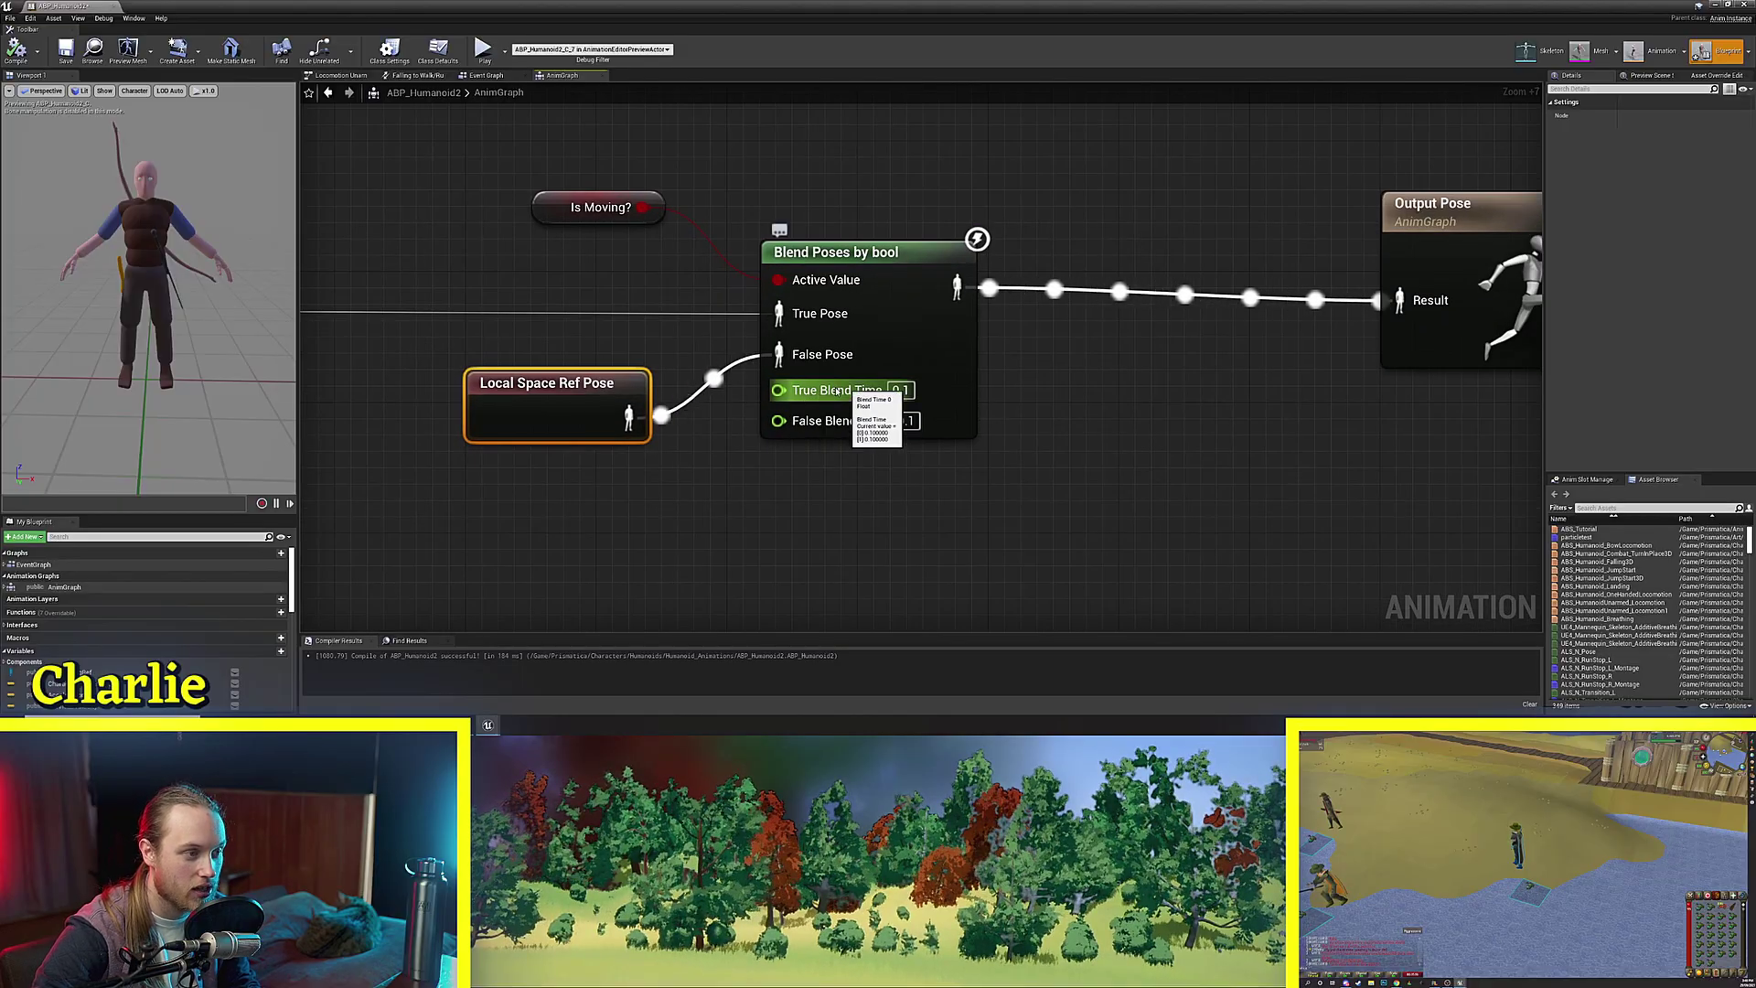
# Open the Blend Type options of the Blend Poses by bool node and choose Linear.
pyautogui.click(972, 375)
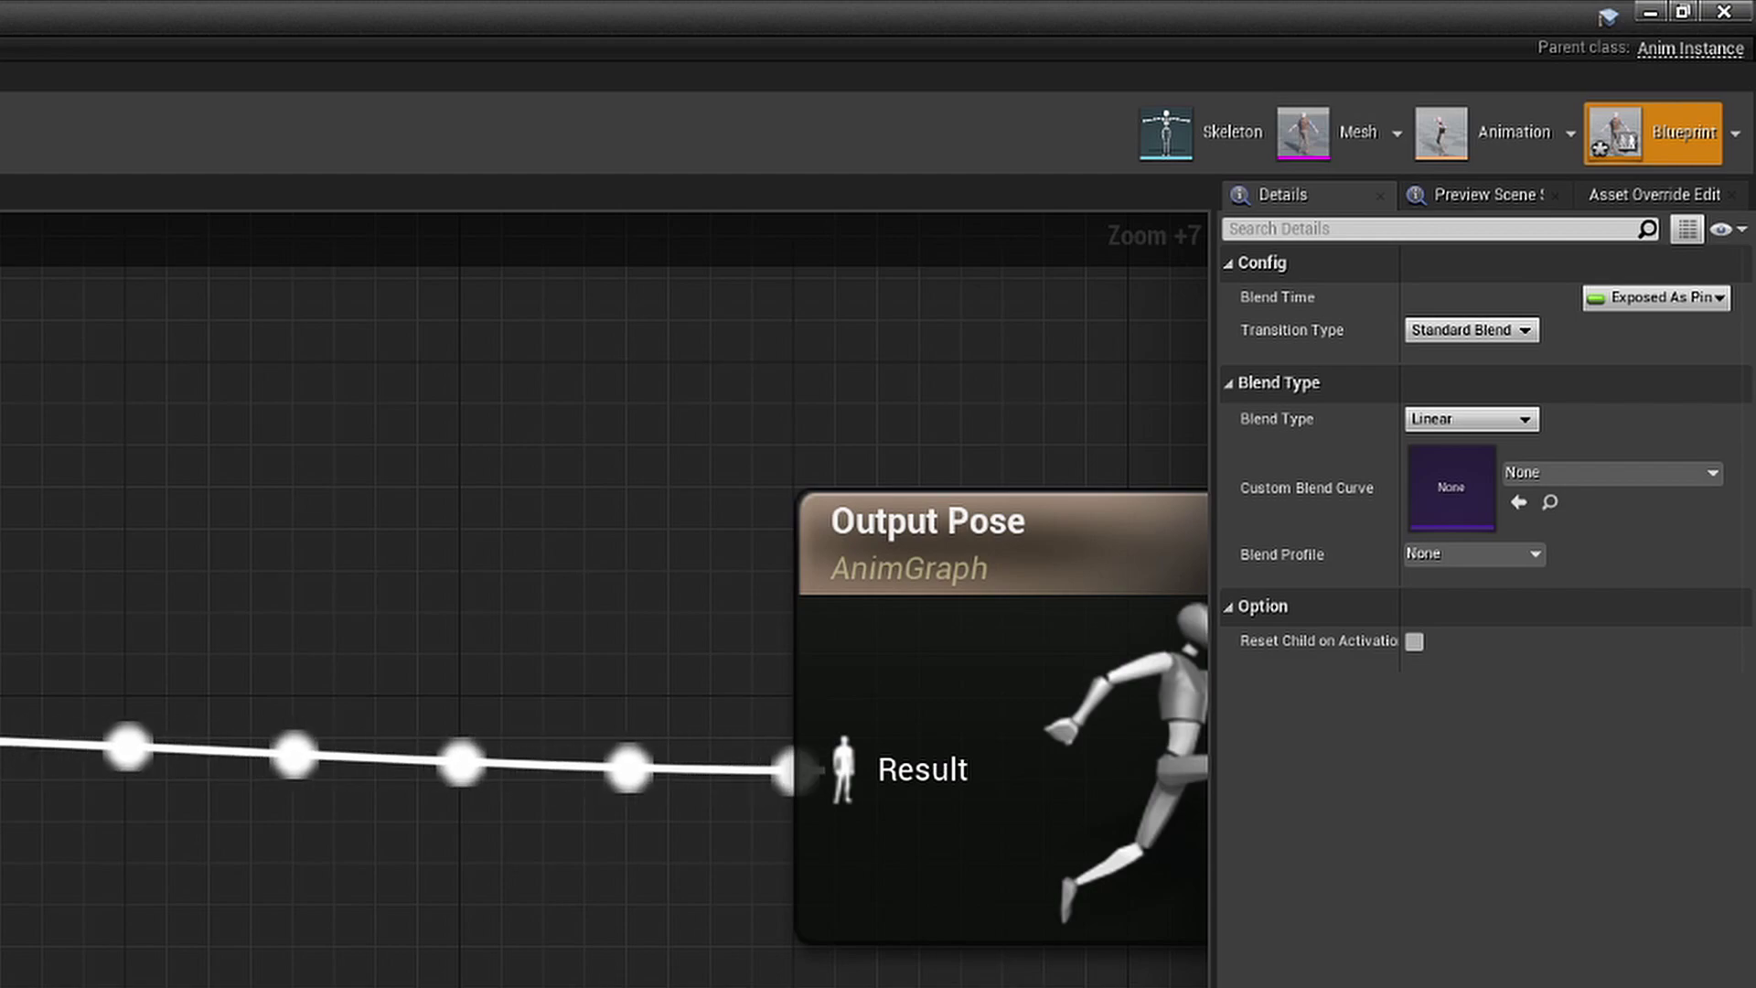
pyautogui.click(1436, 414)
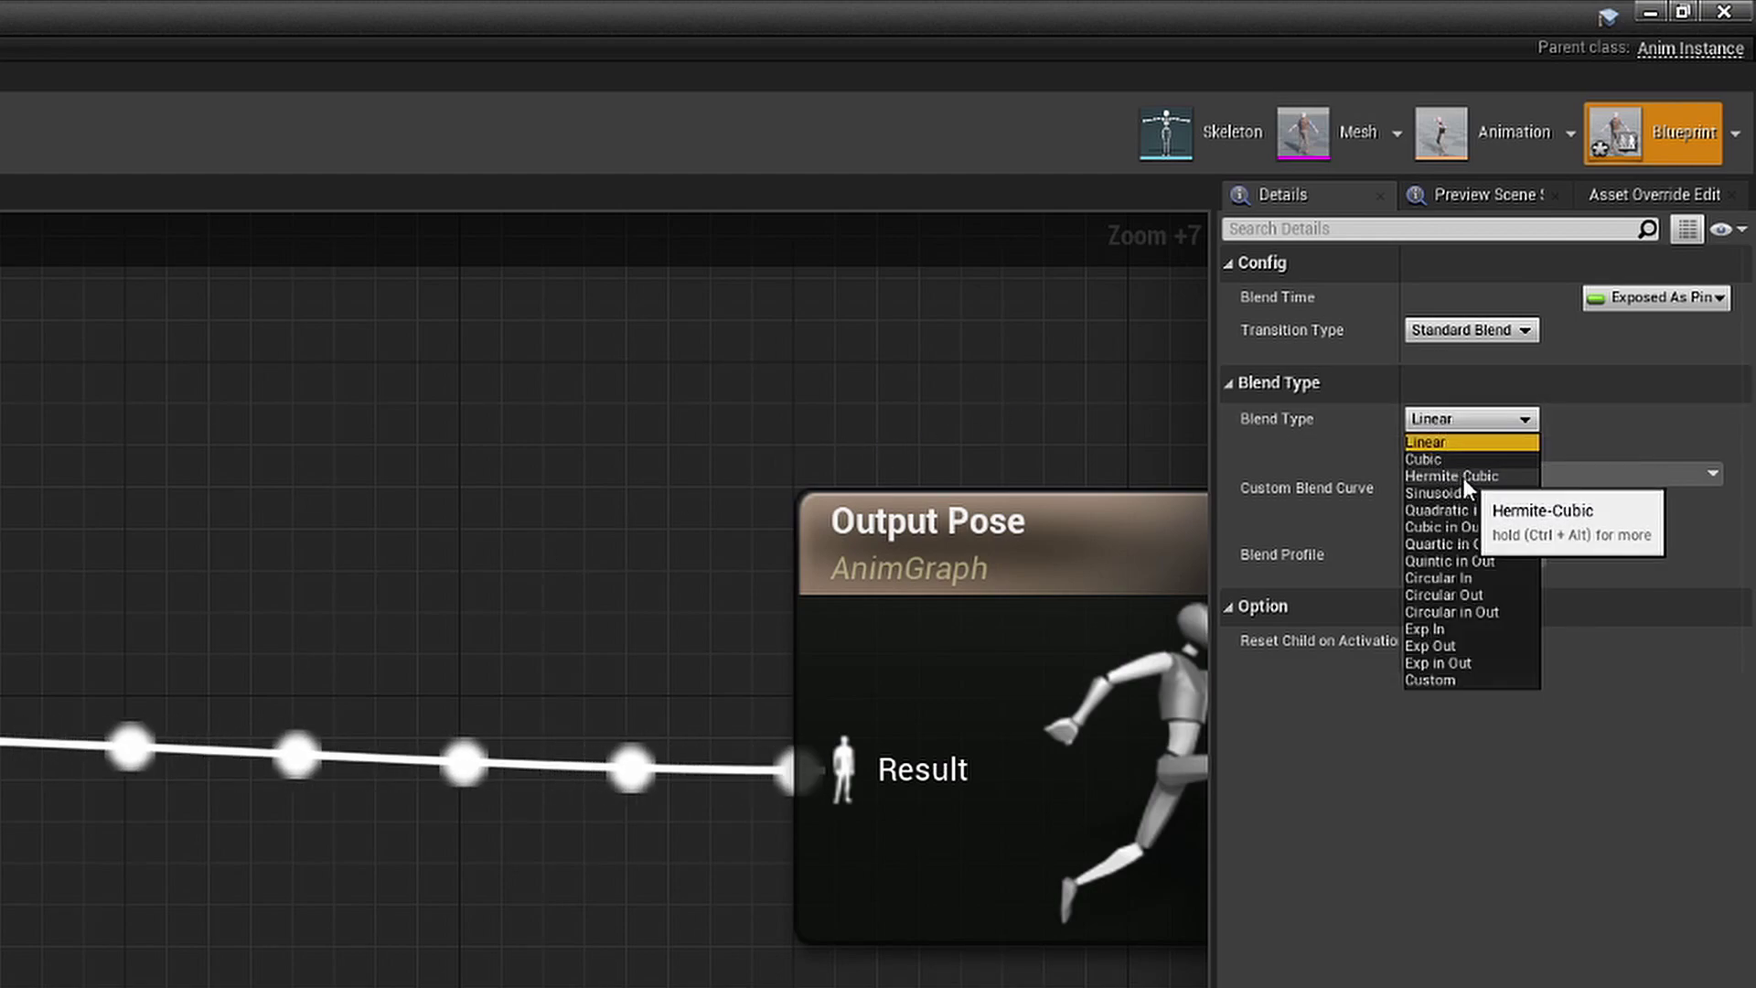
pyautogui.click(1443, 444)
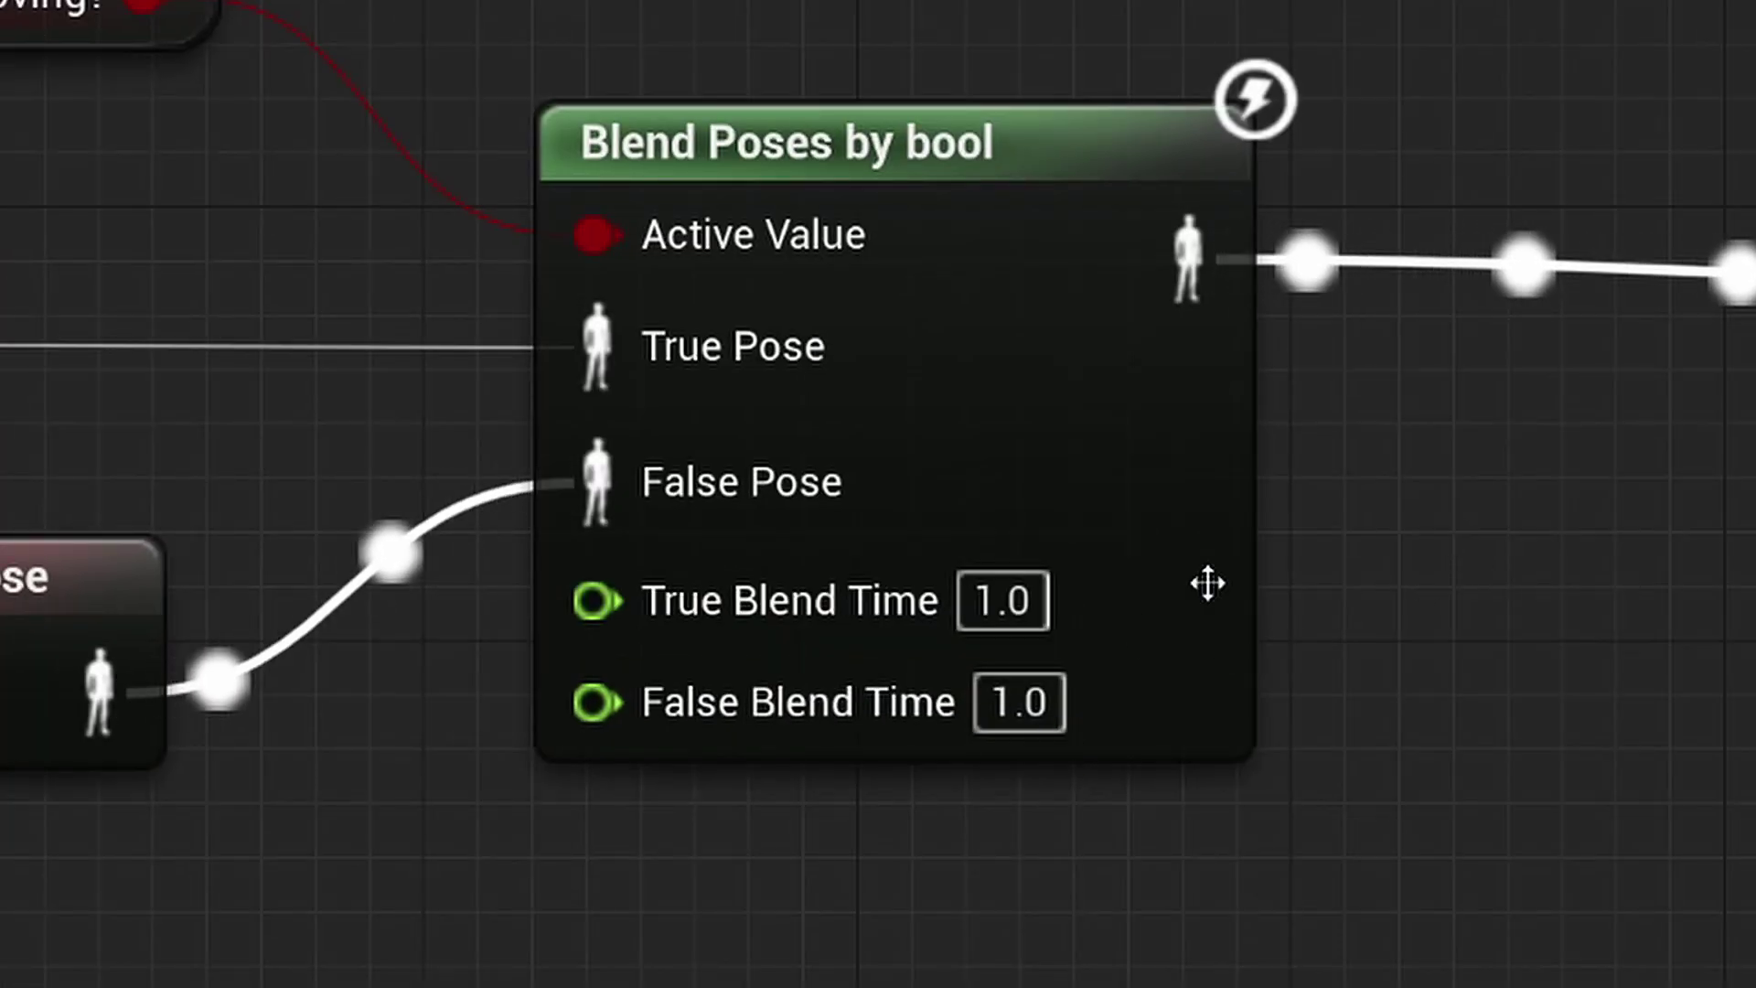
# Set the node's True and False Blend Times to 1.0 and run the character in the game to test the blend.
pyautogui.click(1208, 584)
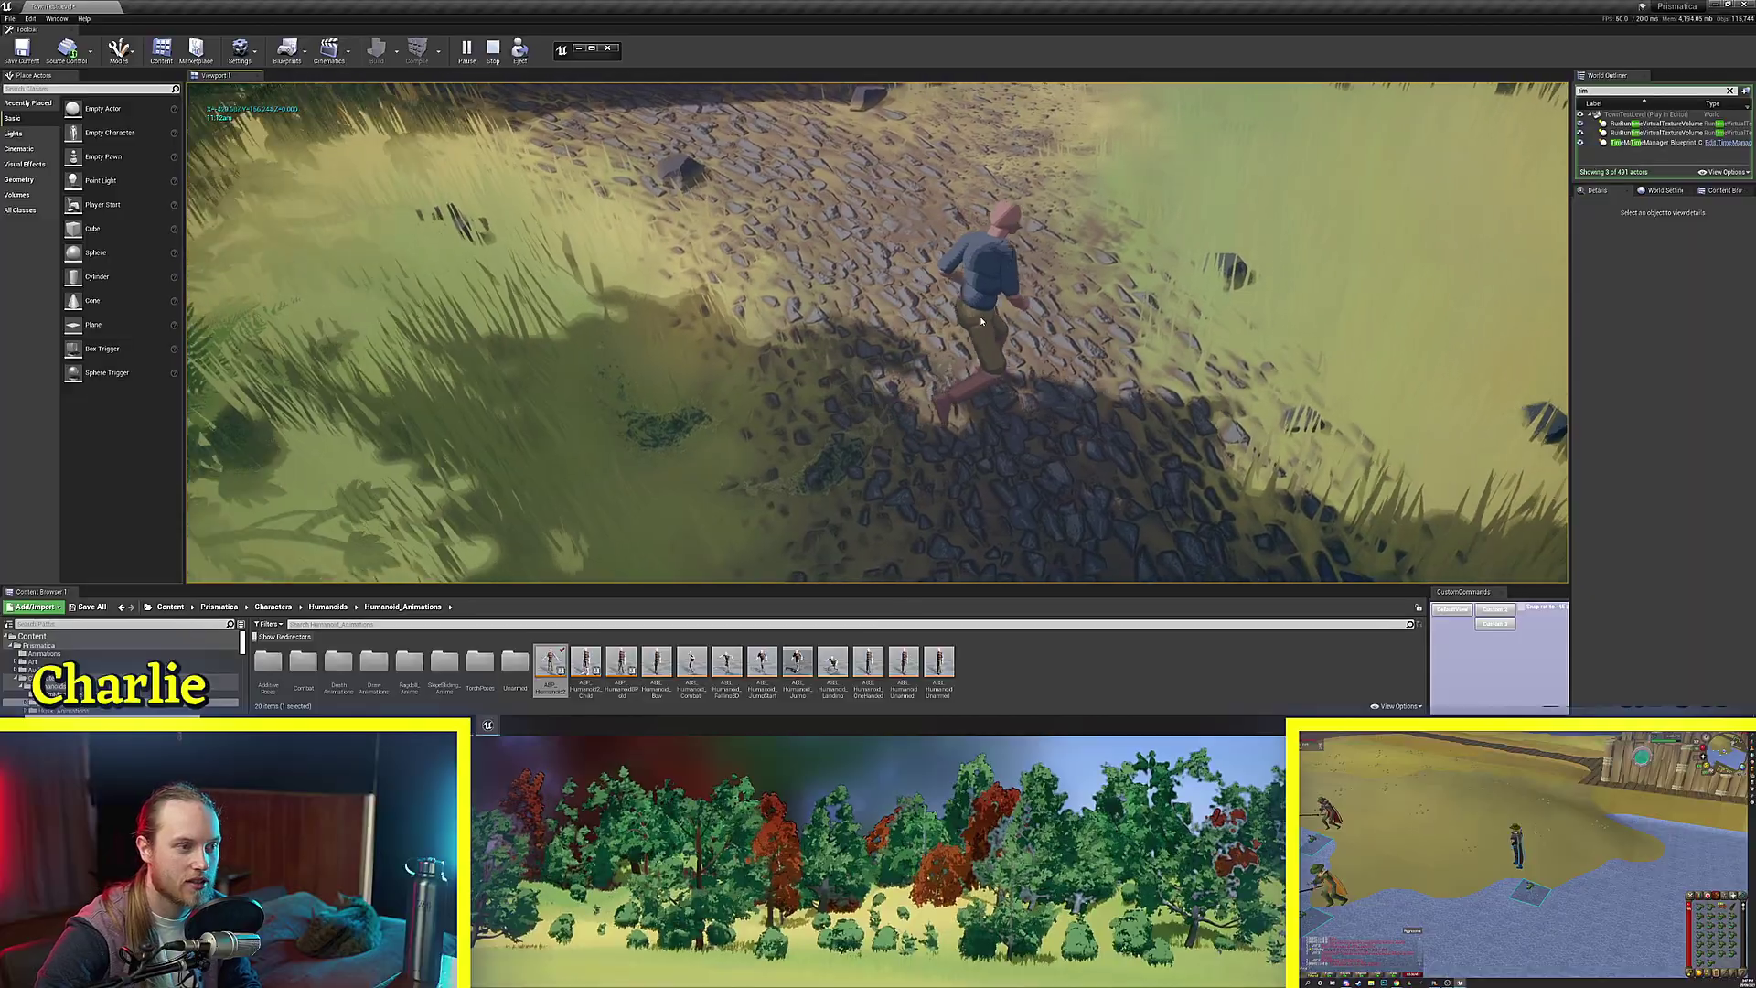
pyautogui.press('d')
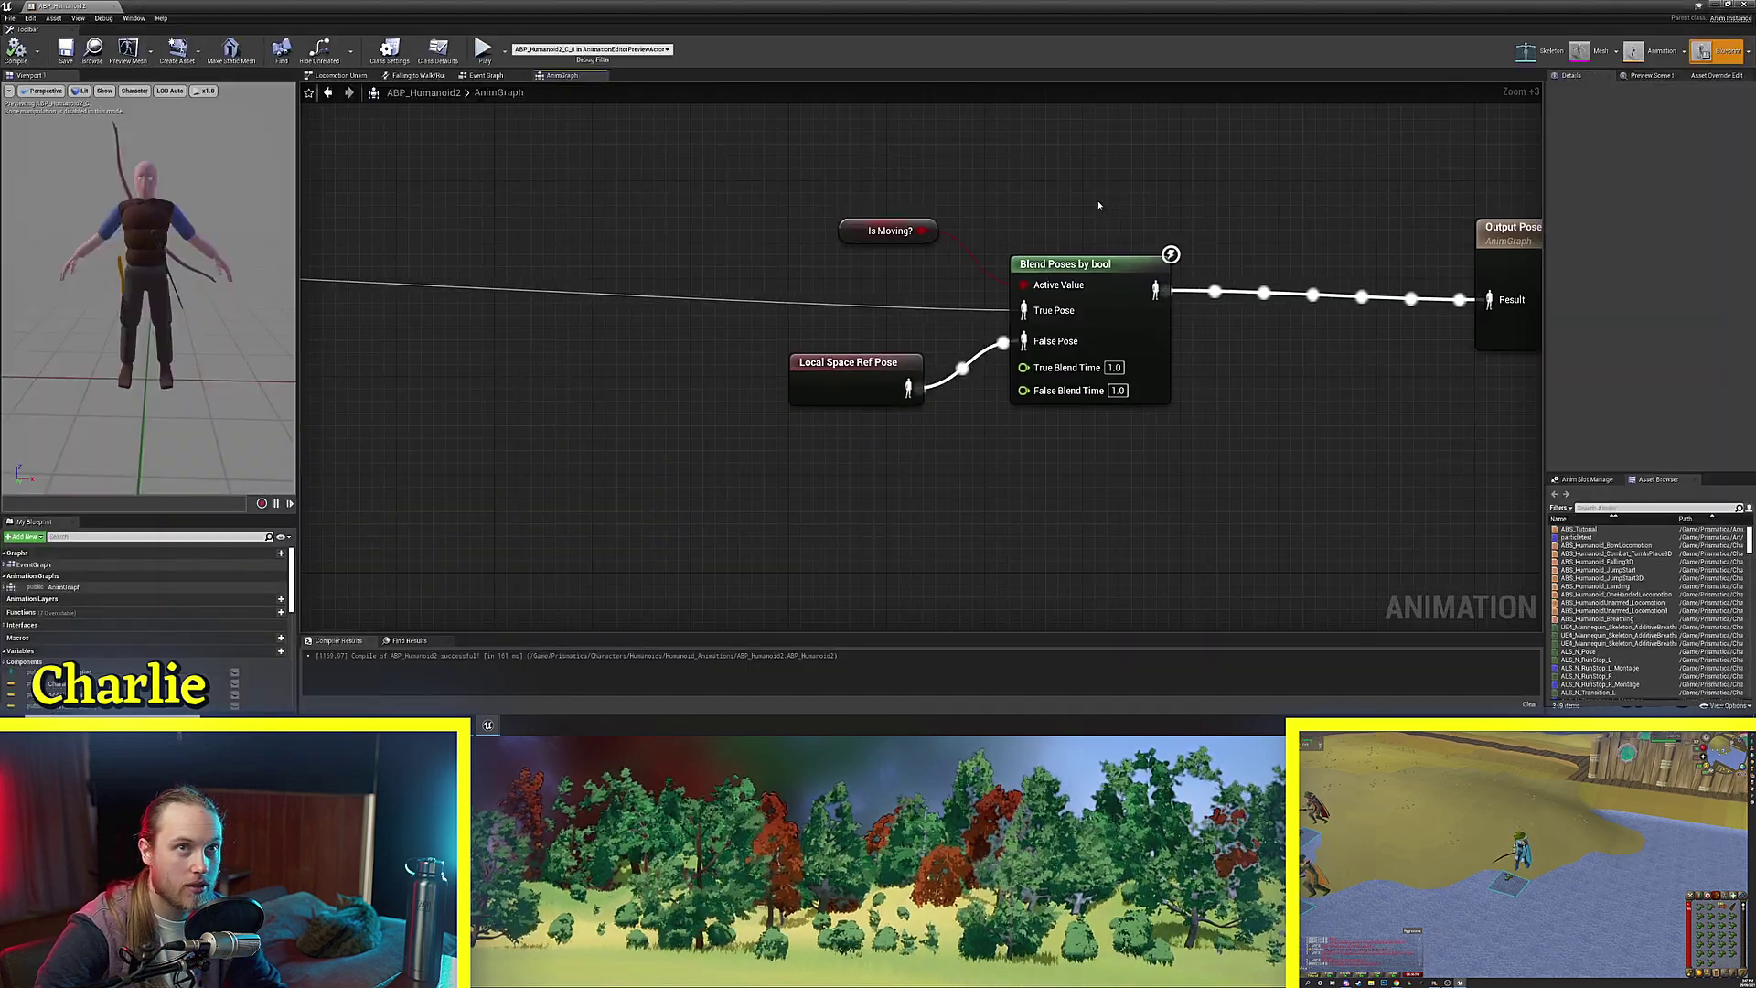
# Examine the existing Blend Poses by bool node and trace its cached pose input back to where Locomotion Pre-IK is saved.
pyautogui.moveTo(808, 423); pyautogui.dragTo(984, 463, button='right')
pyautogui.scroll(-4, 985, 463)
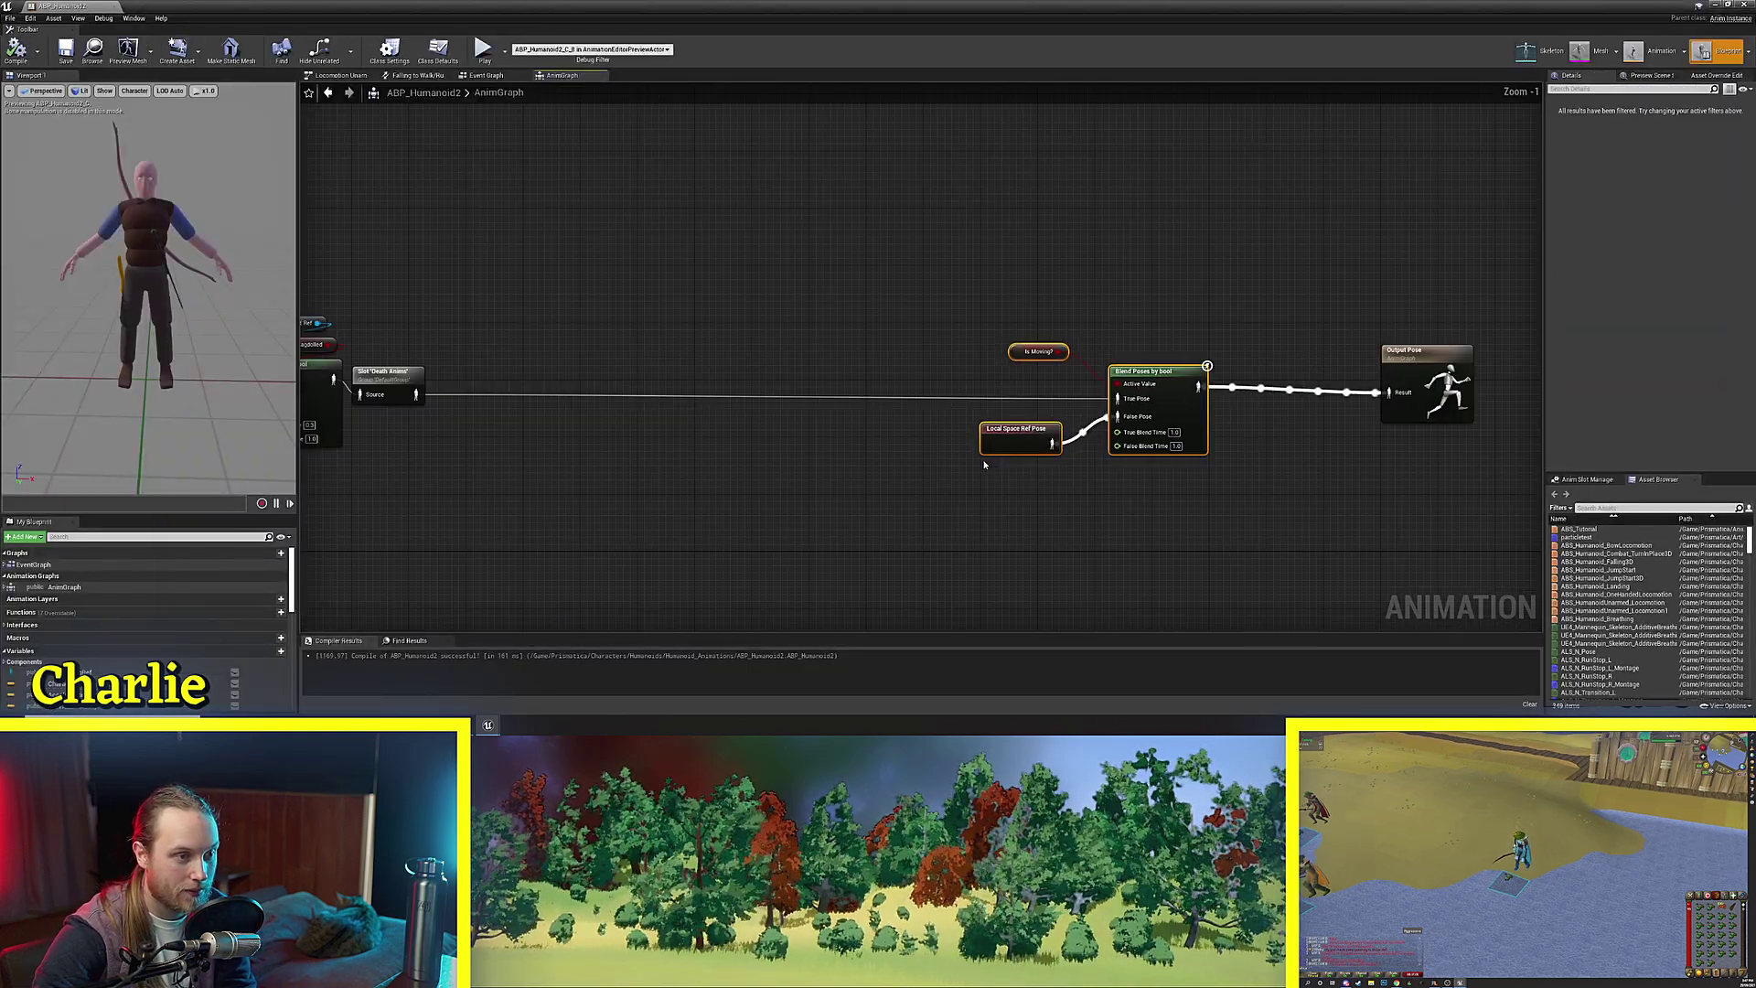
pyautogui.moveTo(545, 421); pyautogui.dragTo(601, 372, button='right')
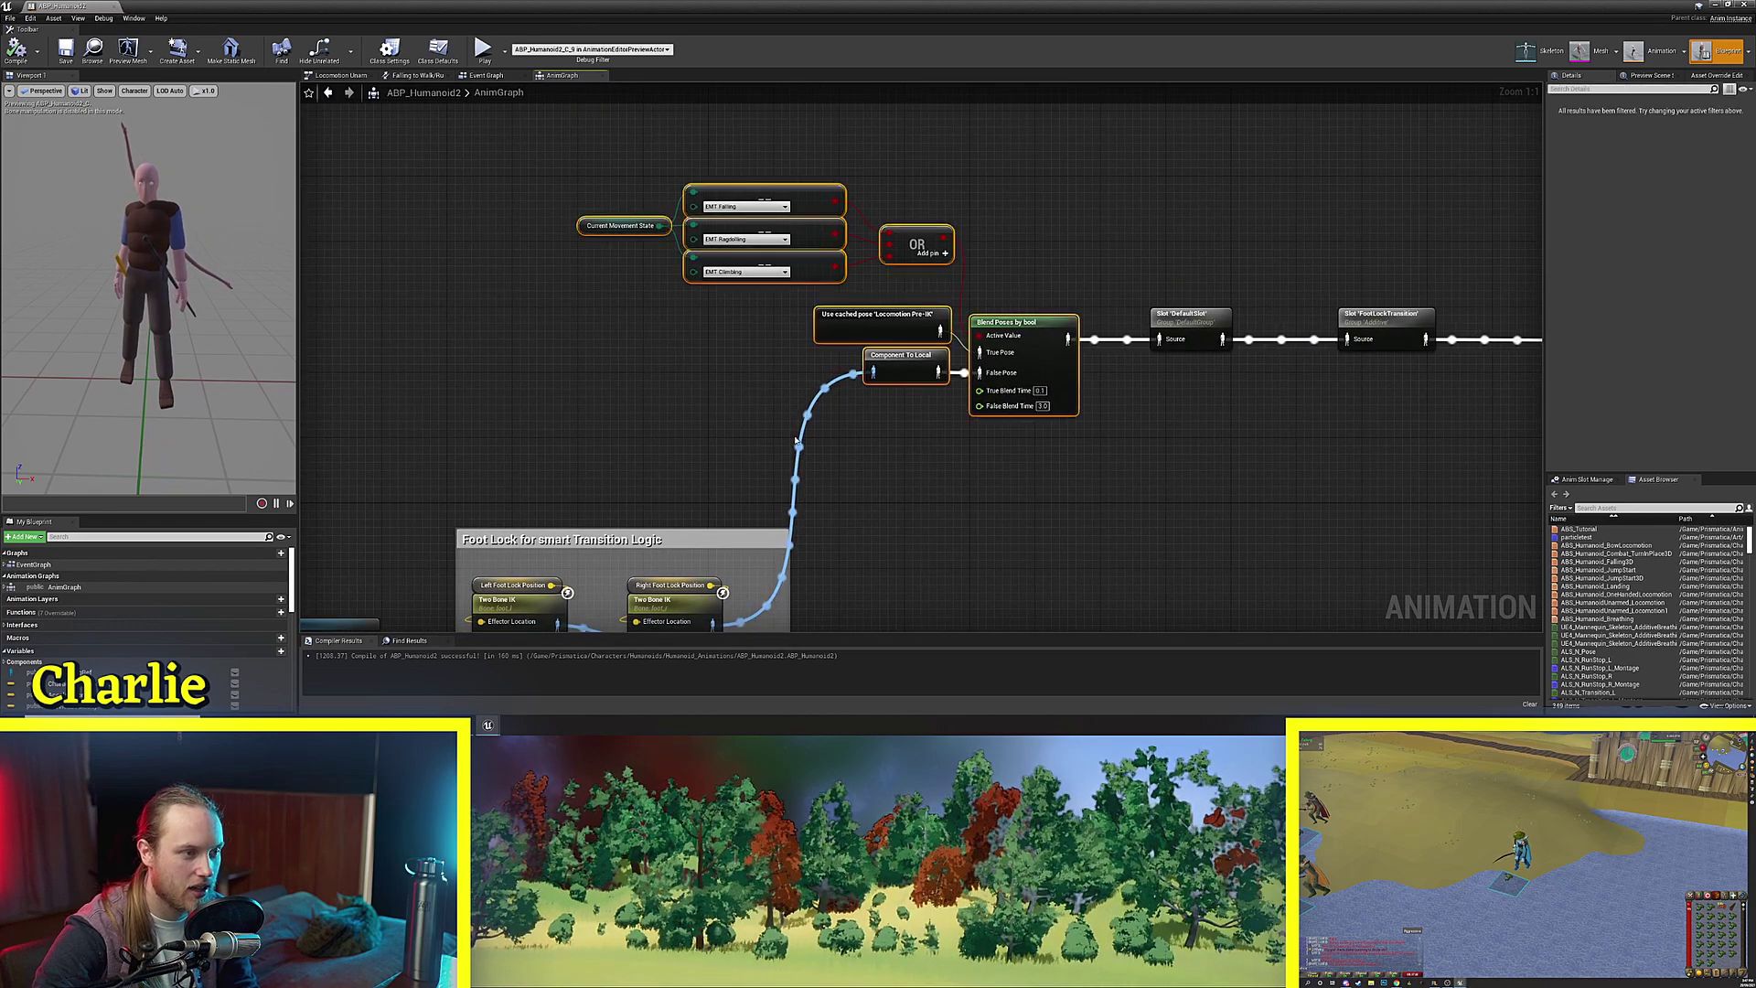
pyautogui.scroll(6, 901, 390)
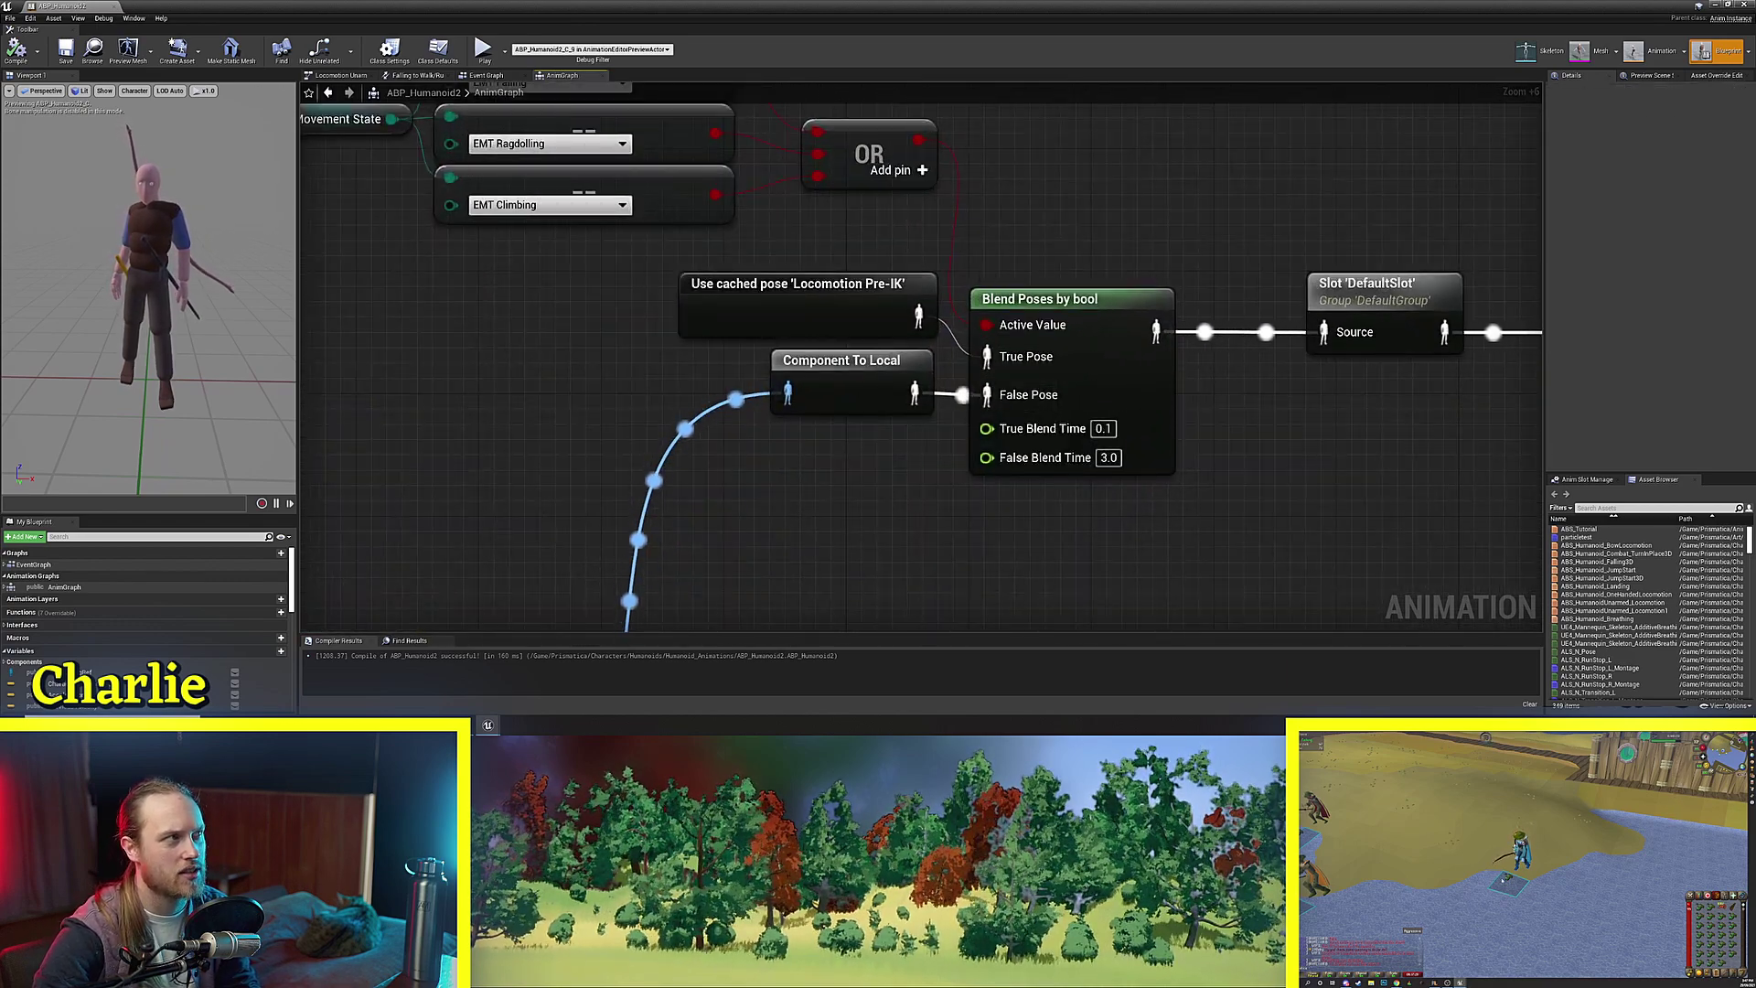
pyautogui.moveTo(797, 574); pyautogui.dragTo(1118, 212, button='right')
pyautogui.scroll(-5, 1118, 211)
pyautogui.moveTo(720, 336); pyautogui.dragTo(1125, 271, button='right')
pyautogui.moveTo(357, 423); pyautogui.dragTo(952, 396, button='right')
pyautogui.scroll(8, 854, 335)
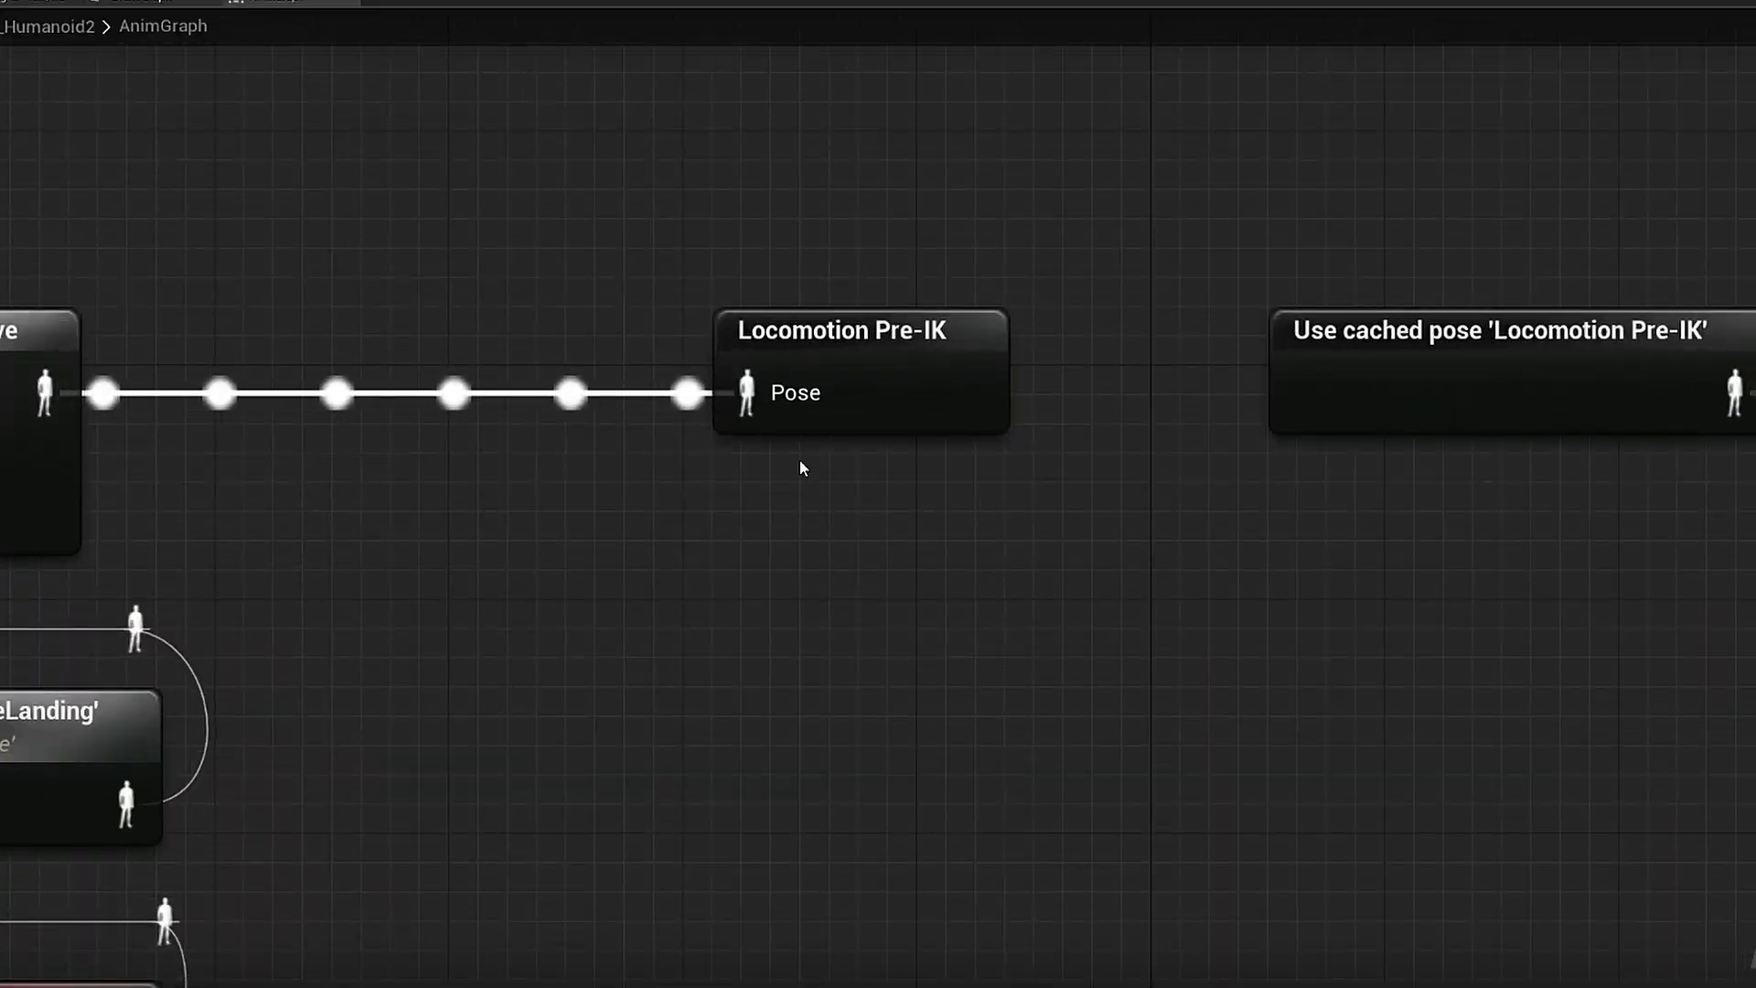
# Save the Apply Additive output as a new cached pose, placed above the Locomotion Pre-IK node.
pyautogui.moveTo(910, 420)
pyautogui.mouseDown()
pyautogui.moveTo(787, 423)
pyautogui.moveTo(876, 428)
pyautogui.mouseUp()
pyautogui.moveTo(311, 309); pyautogui.dragTo(393, 547, button='right')
pyautogui.click(393, 547)
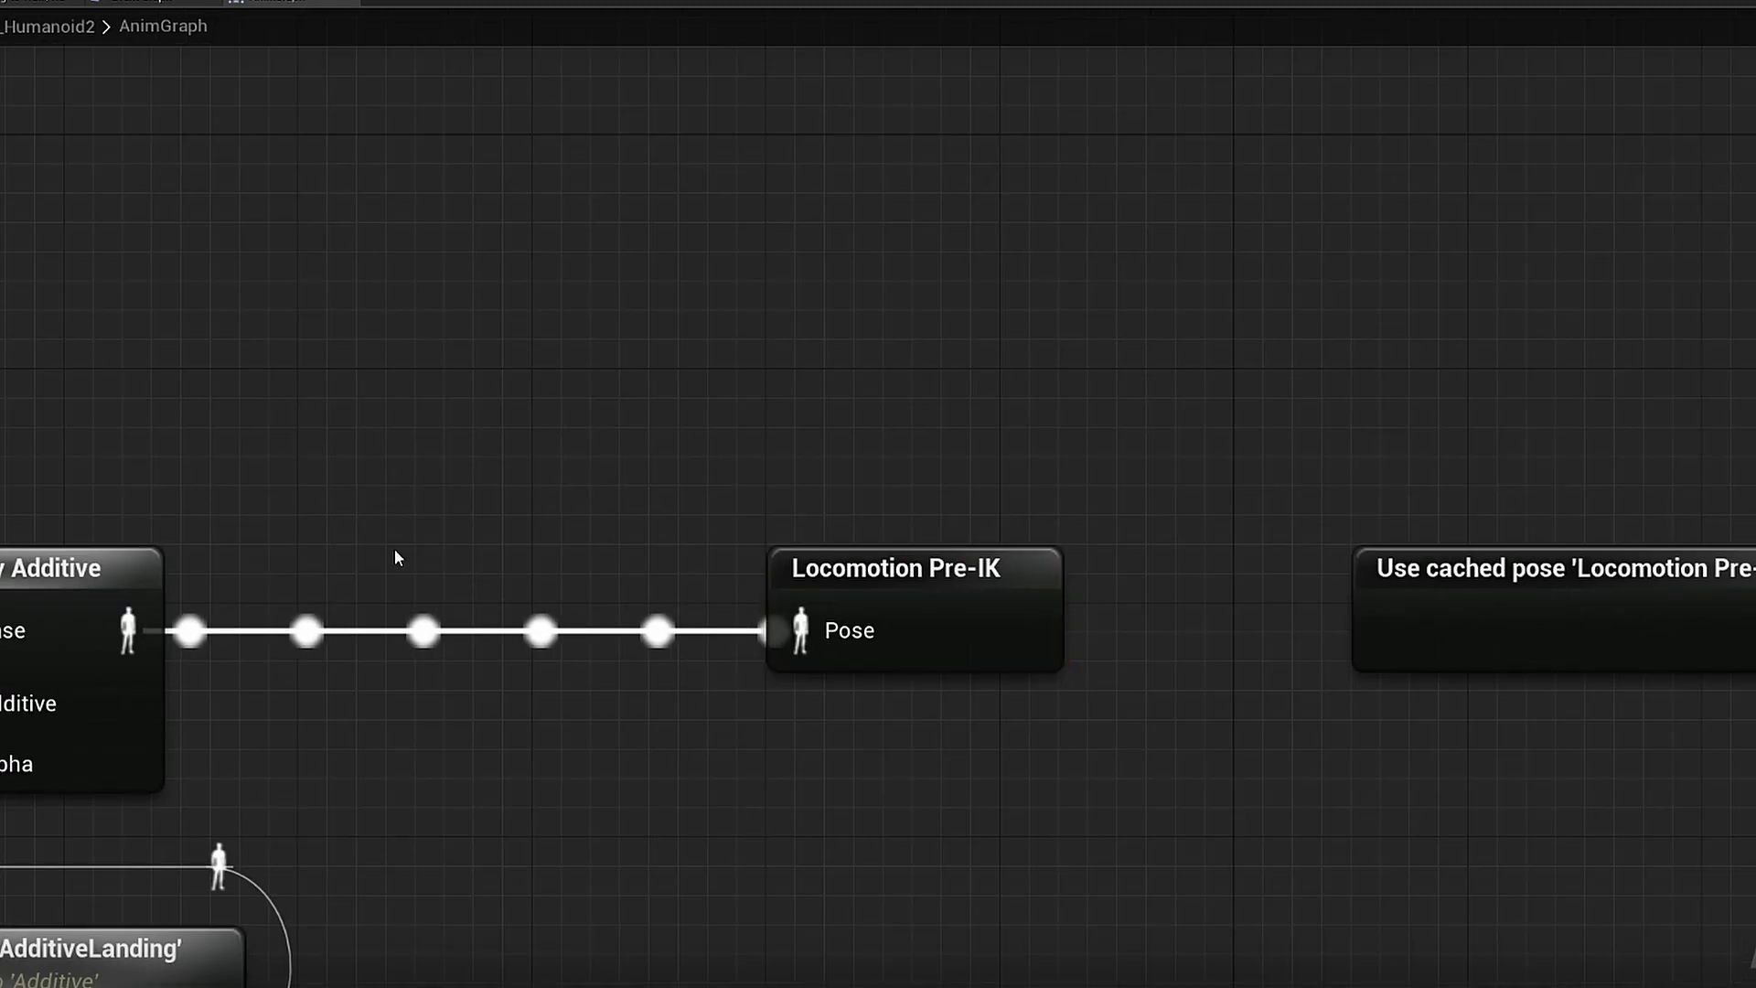
pyautogui.moveTo(649, 350); pyautogui.dragTo(671, 245, button='right')
pyautogui.moveTo(699, 205); pyautogui.dragTo(737, 184)
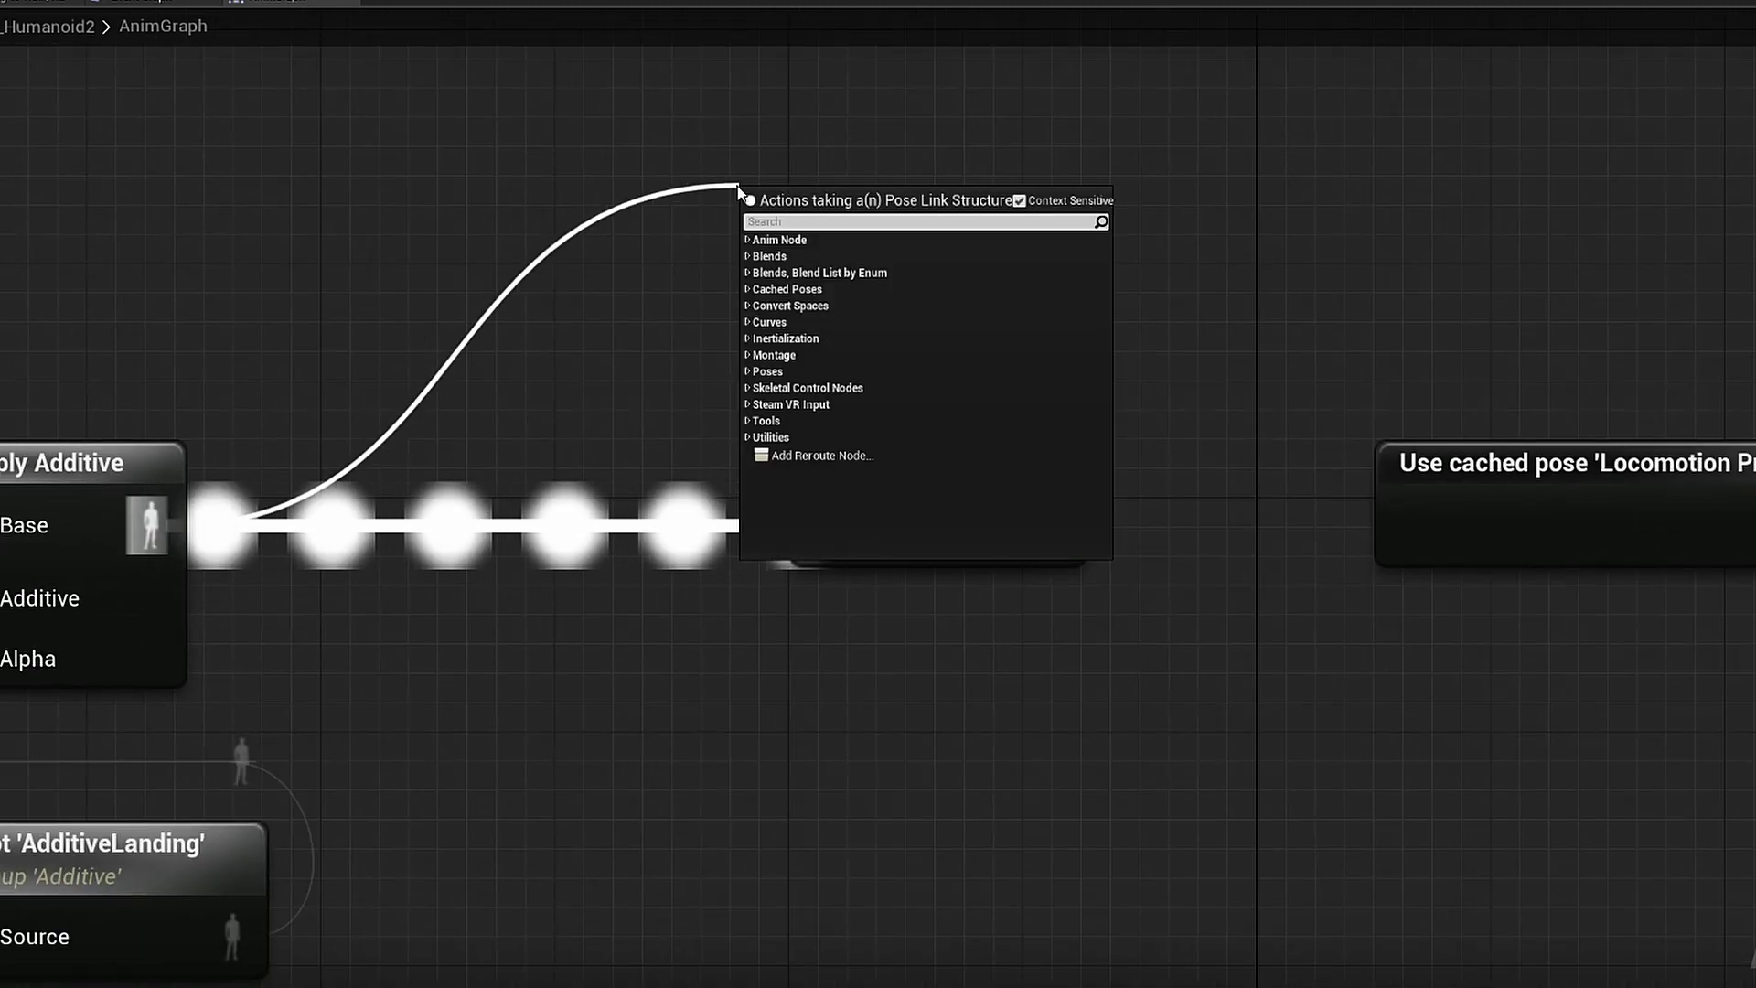
pyautogui.write('cache')
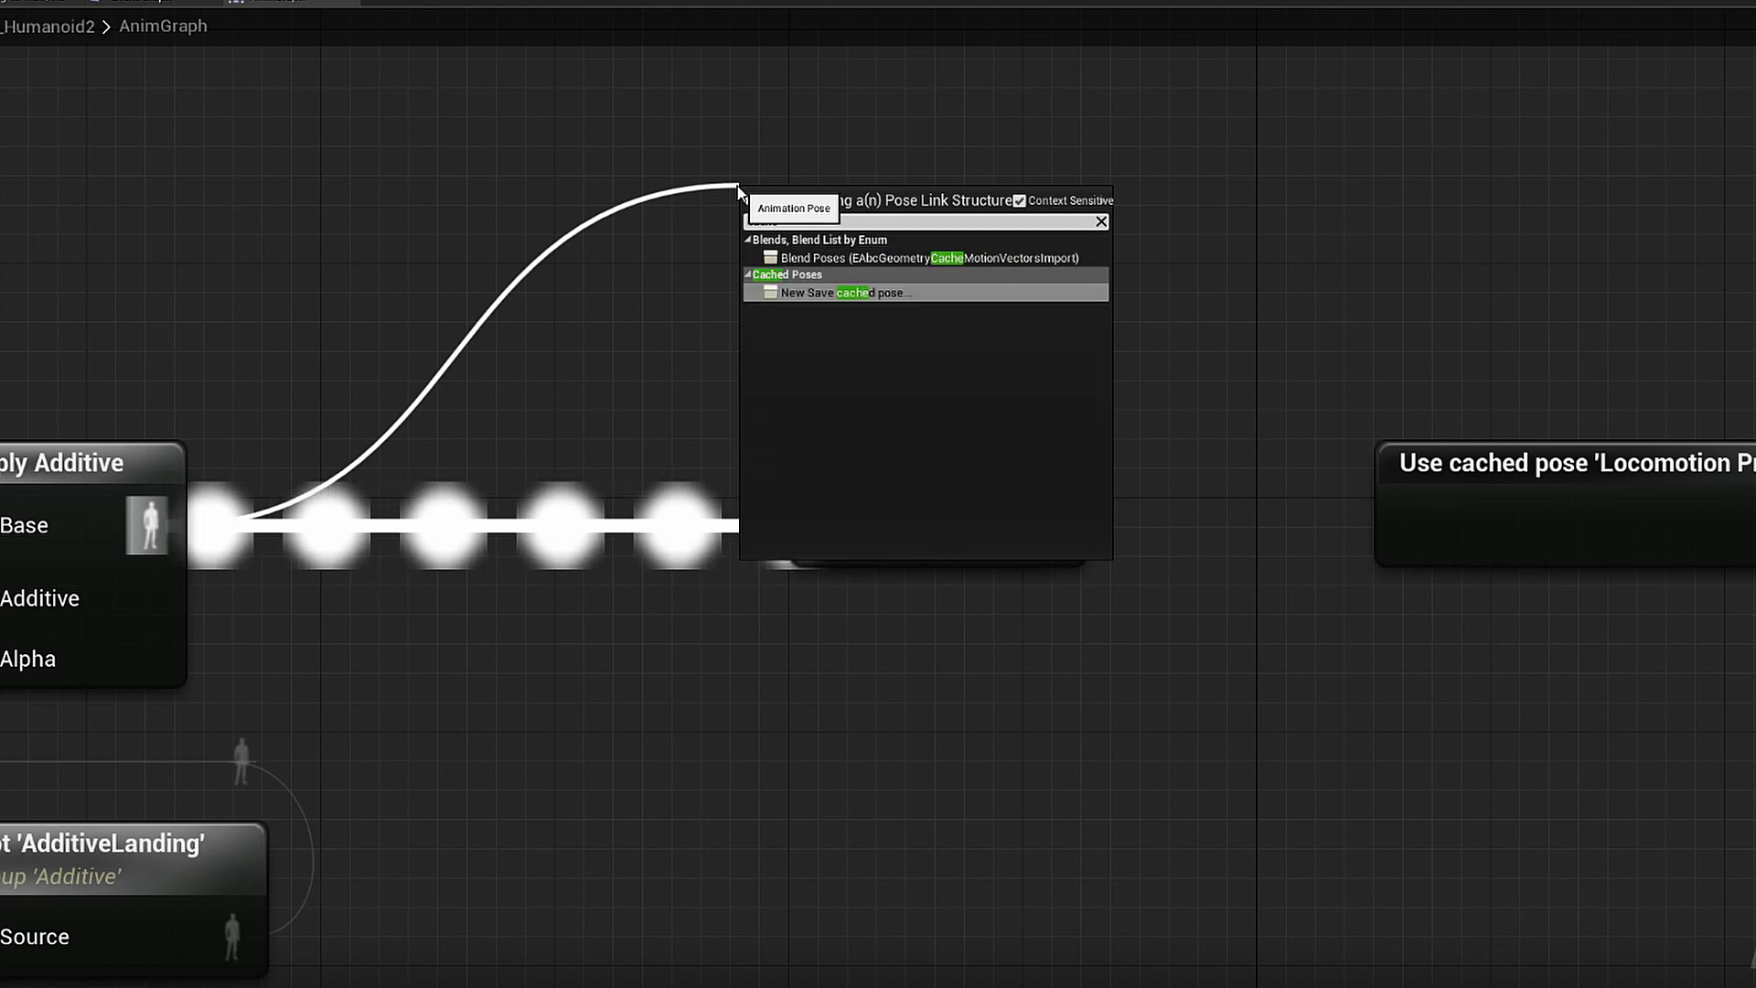
pyautogui.click(822, 293)
pyautogui.moveTo(901, 278); pyautogui.dragTo(950, 329)
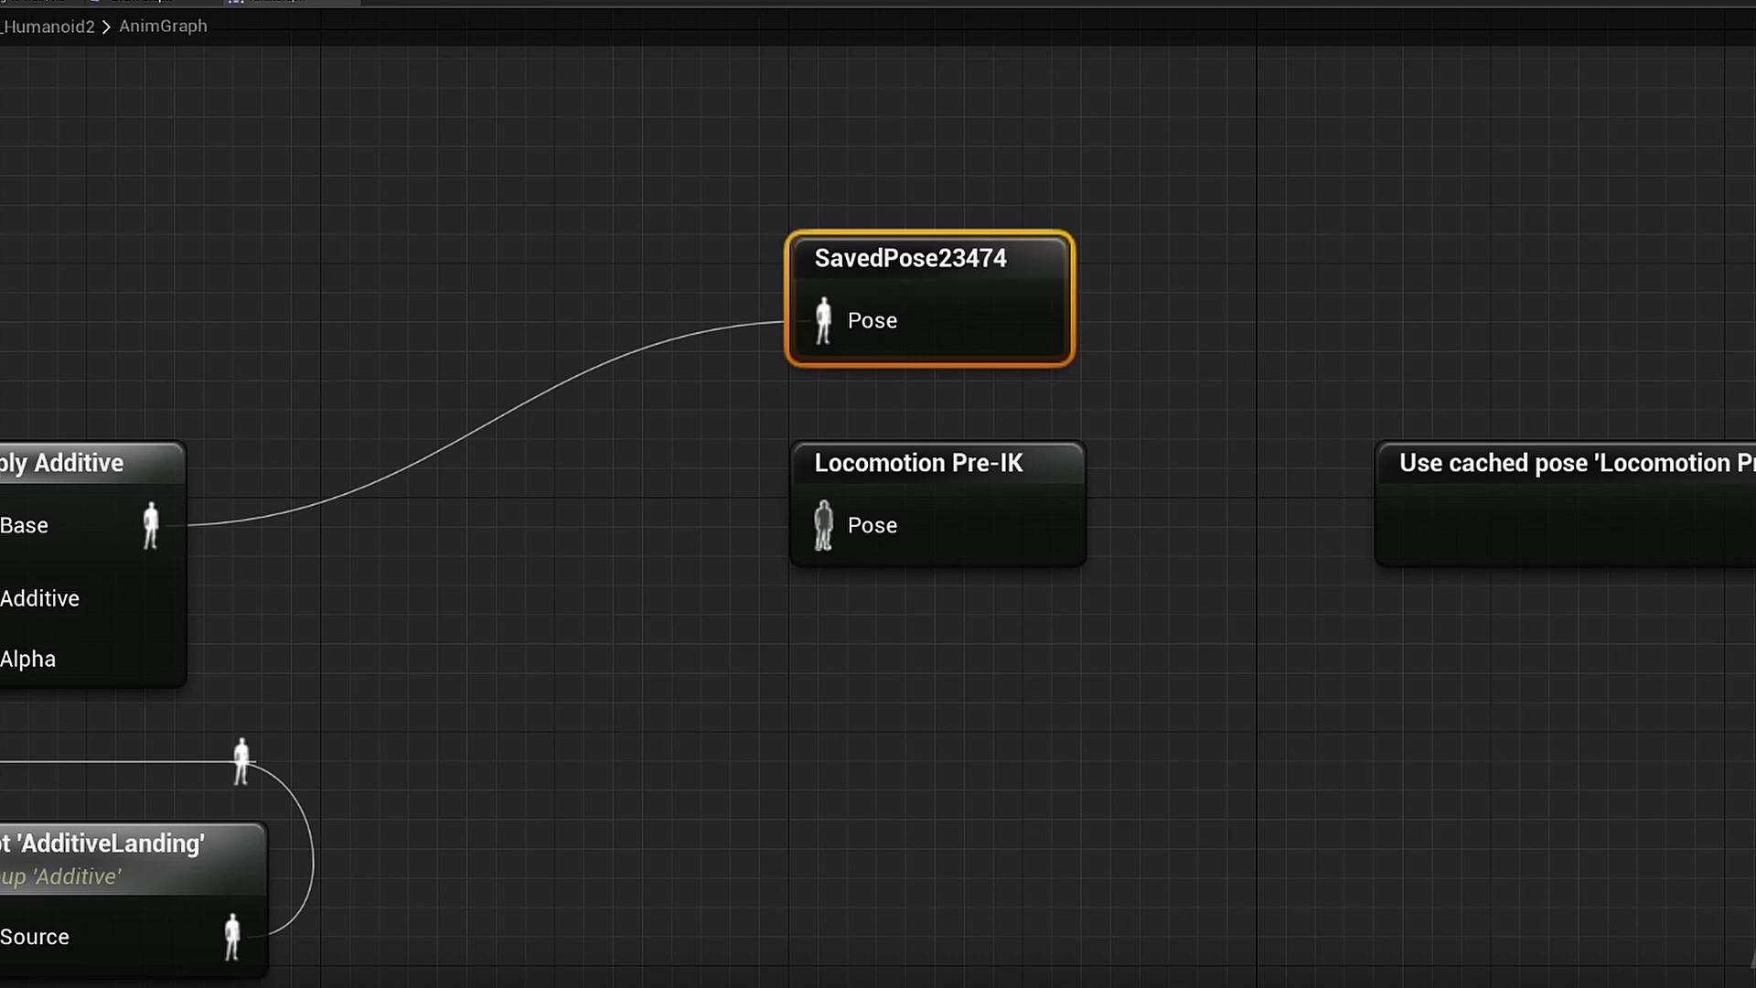
# Search the graph actions for "savedpose" and add a Use cached pose node for the newly saved pose.
pyautogui.moveTo(1531, 393); pyautogui.dragTo(86, 522, button='right')
pyautogui.scroll(-1, 1176, 388)
pyautogui.moveTo(1176, 388); pyautogui.dragTo(1154, 337, button='right')
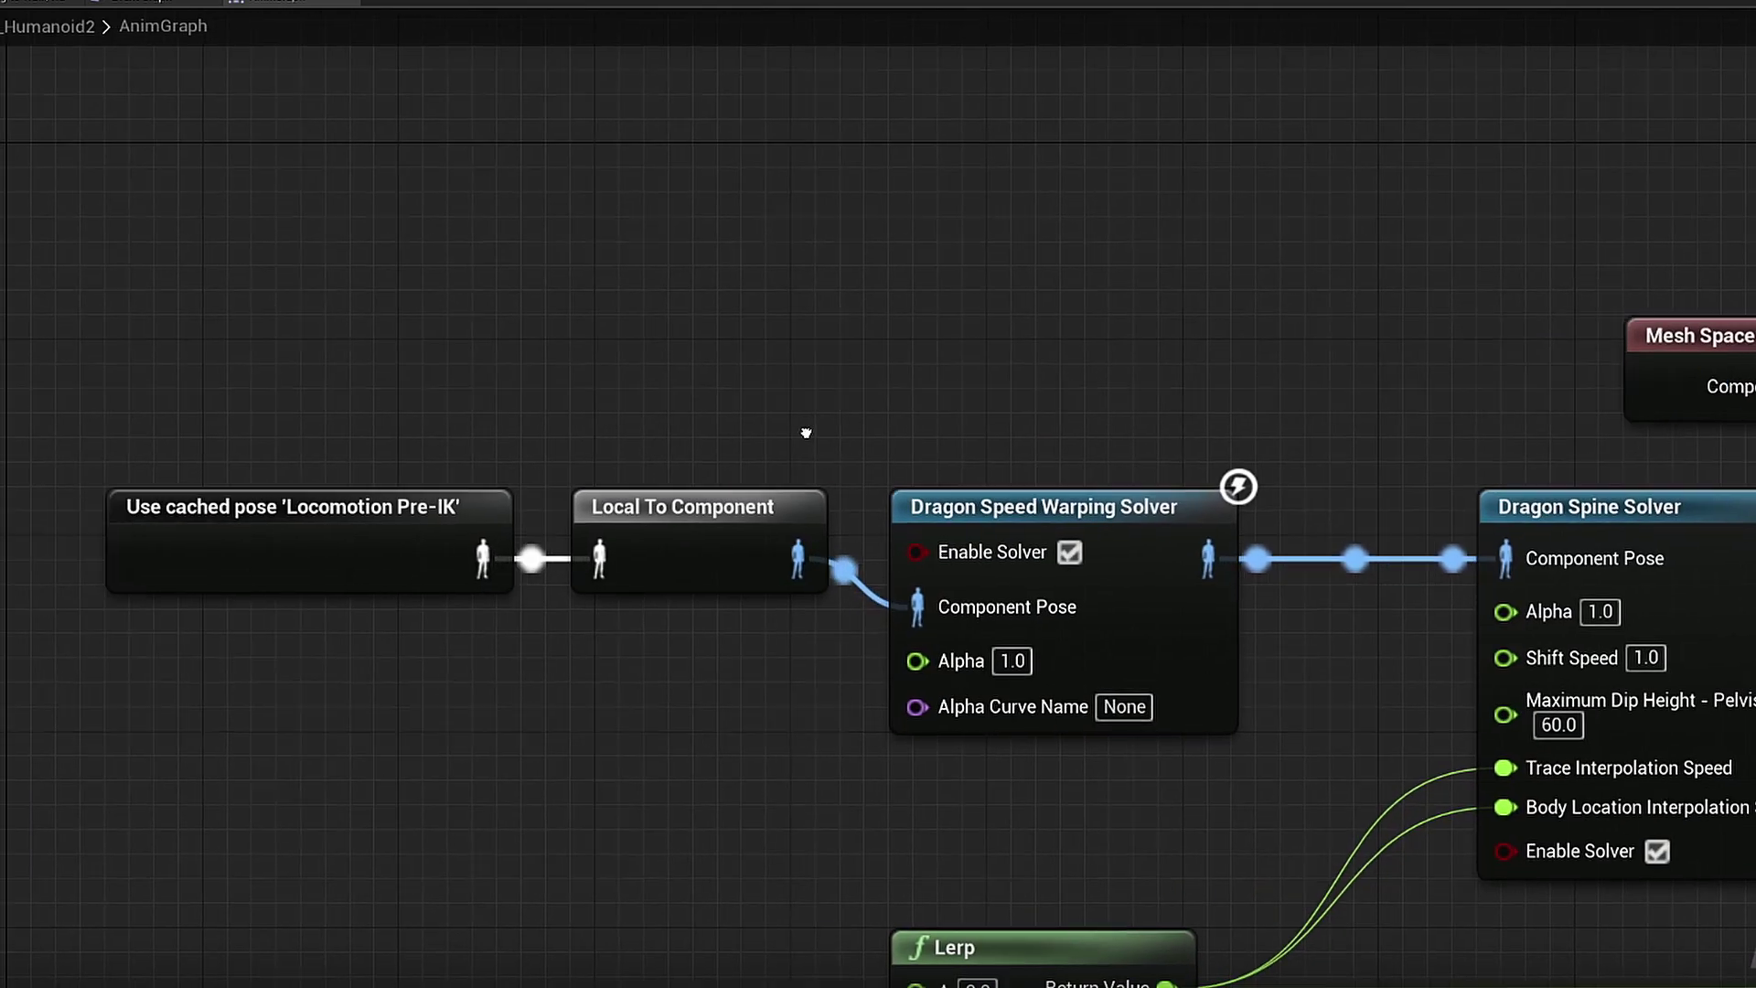
pyautogui.moveTo(804, 431); pyautogui.dragTo(1571, 357, button='right')
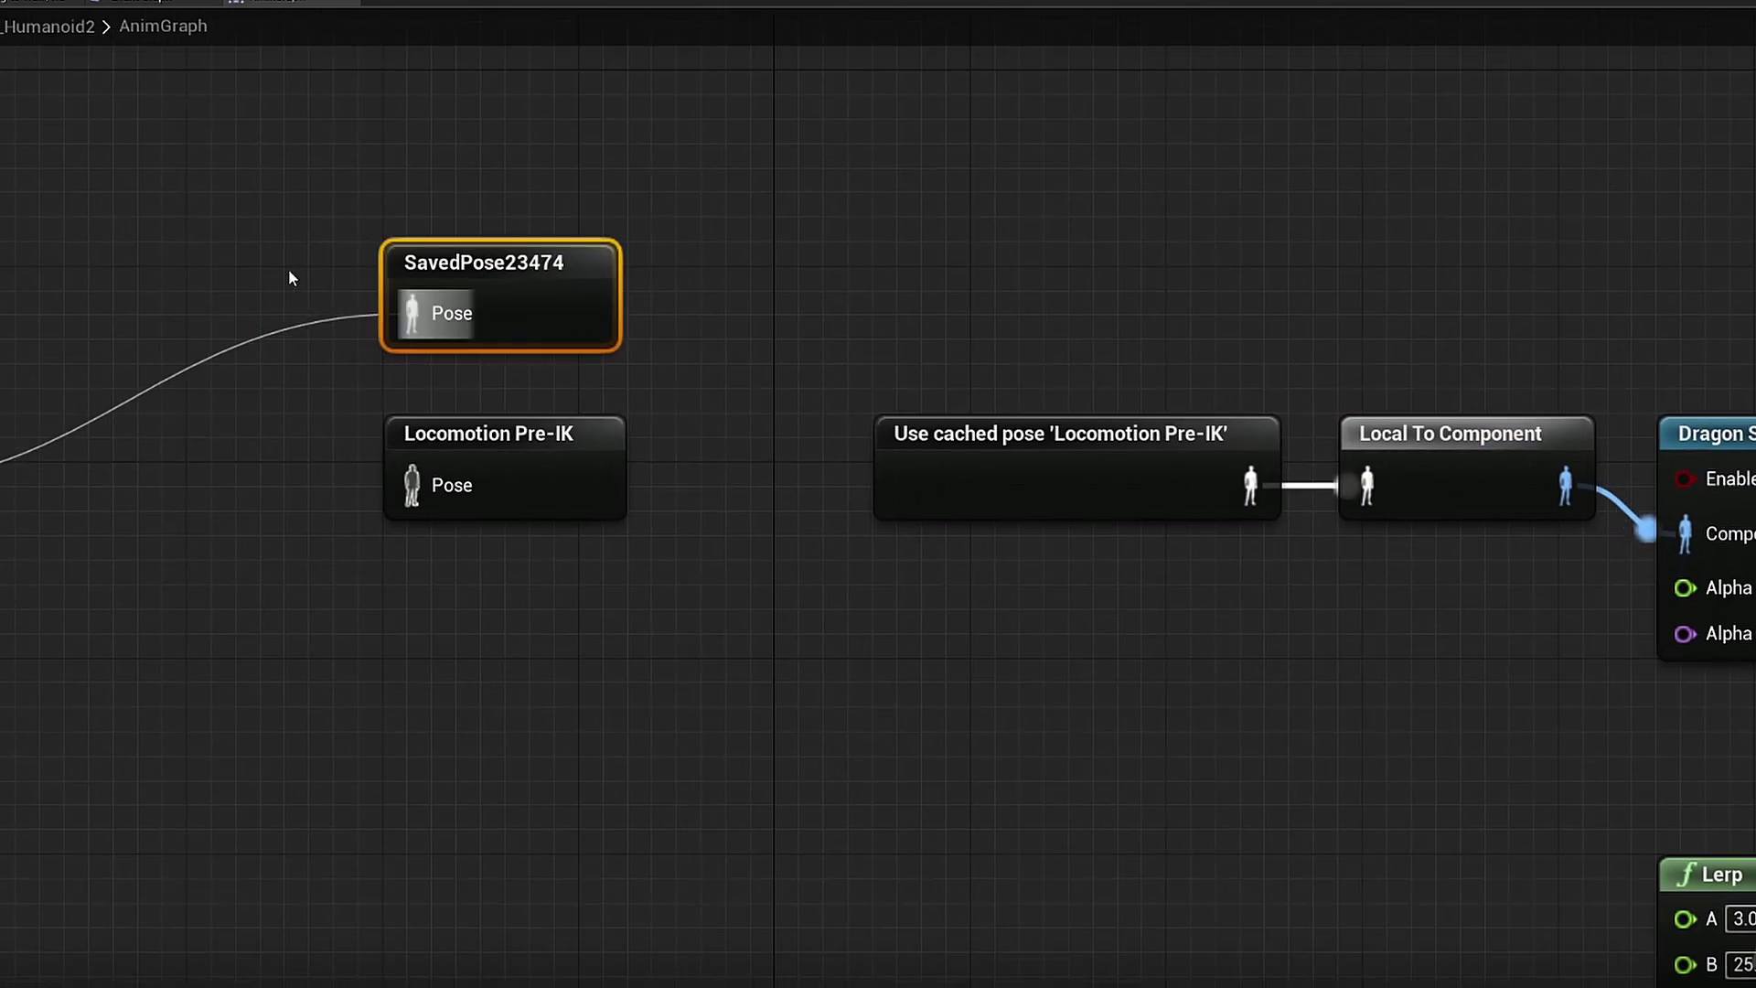
pyautogui.rightClick(851, 246)
pyautogui.write('savedpose')
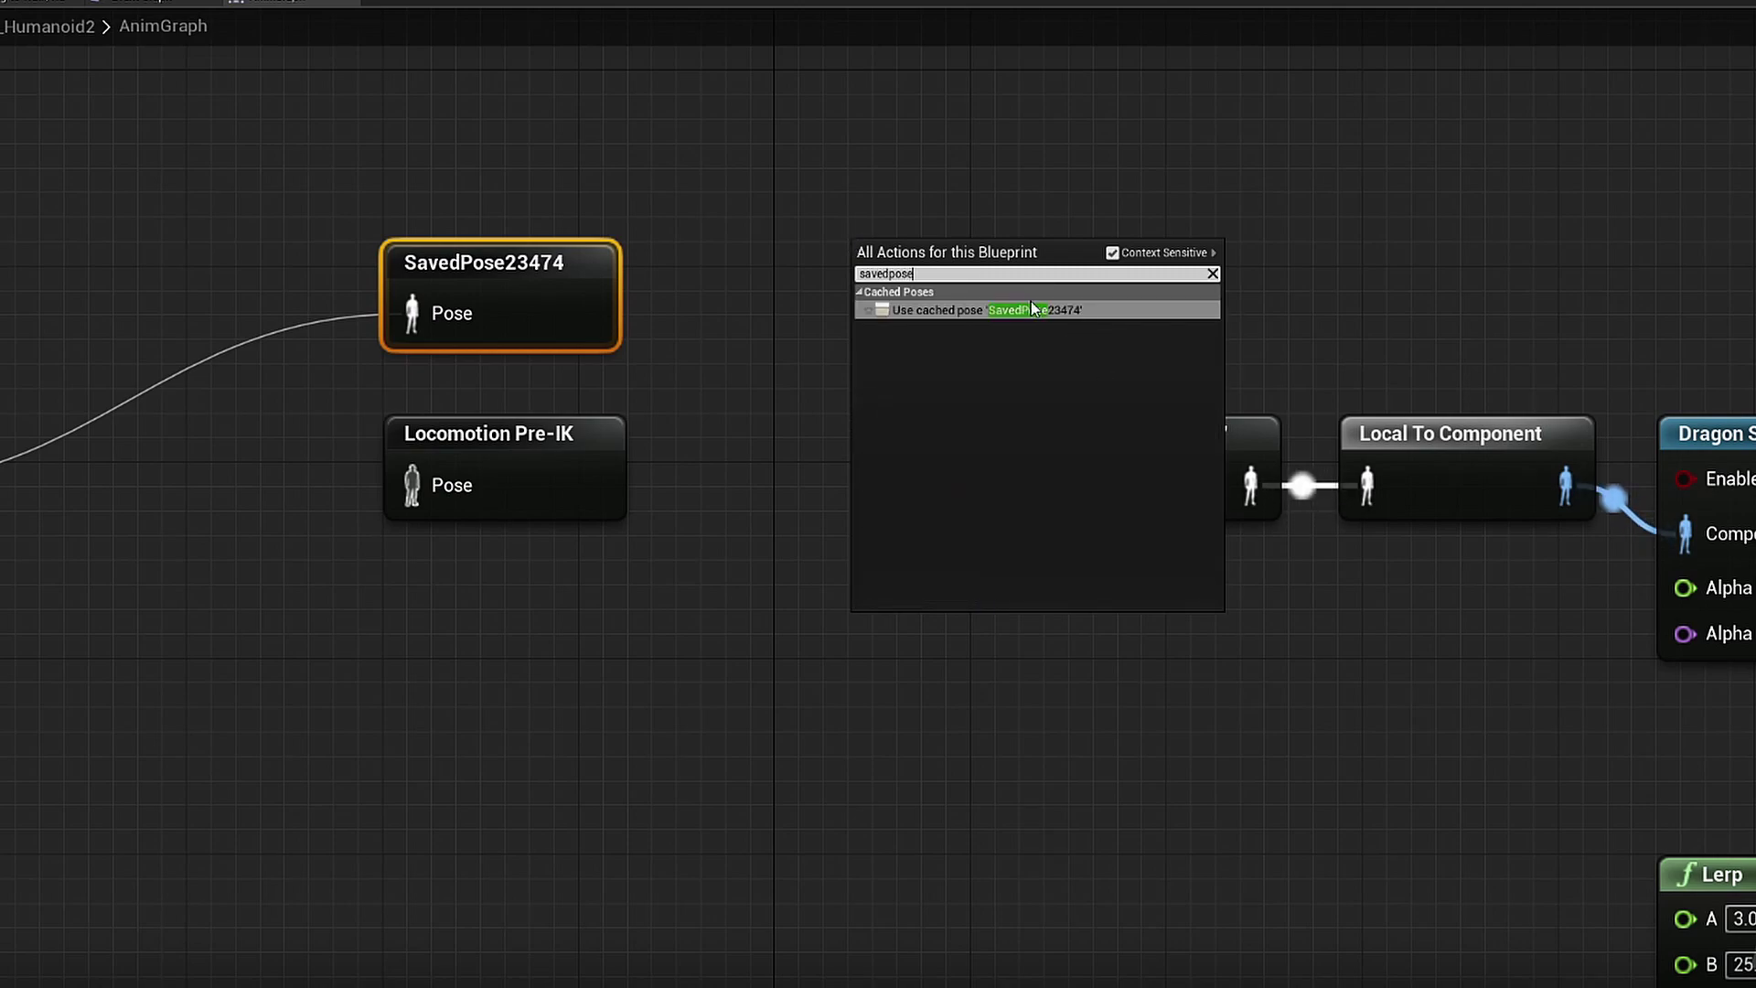
pyautogui.click(1040, 303)
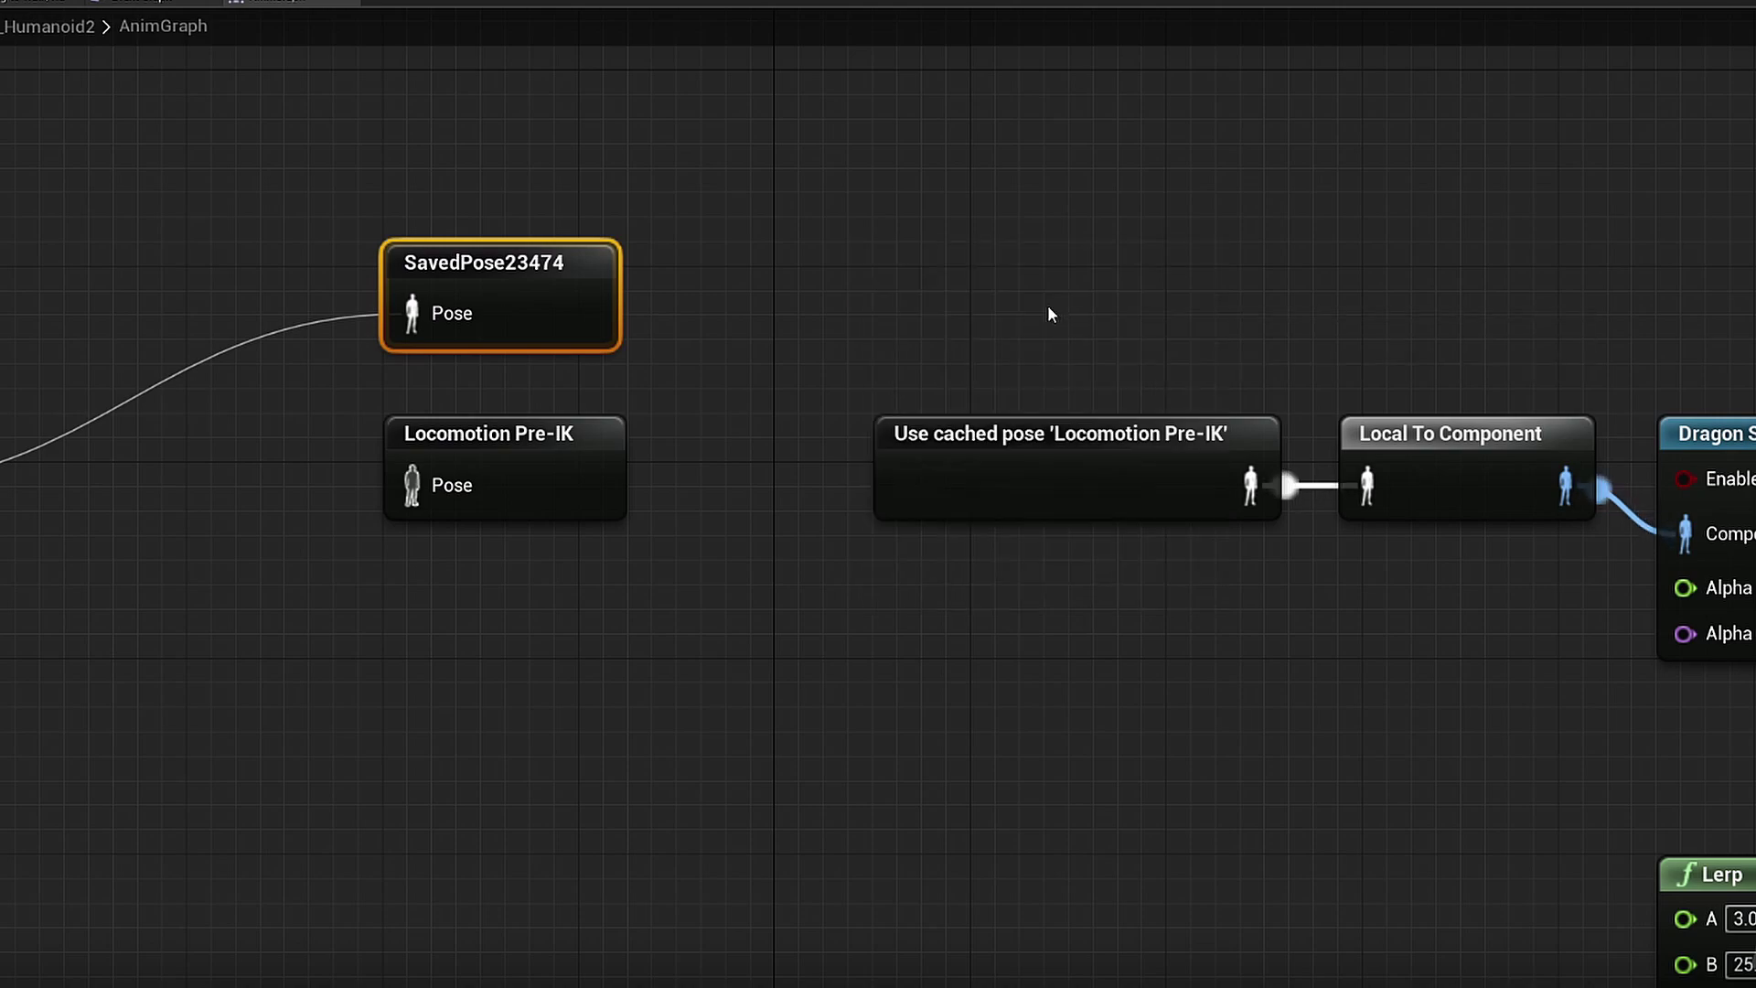
# Remove the newly added cached pose nodes and restore the link from Apply Additive to Locomotion Pre-IK.
pyautogui.moveTo(1063, 372); pyautogui.dragTo(946, 350, button='right')
pyautogui.moveTo(948, 267); pyautogui.dragTo(970, 193)
pyautogui.moveTo(863, 92); pyautogui.dragTo(827, 239, button='right')
pyautogui.hotkey('ctrl', 'v')
pyautogui.moveTo(980, 267); pyautogui.dragTo(905, 185)
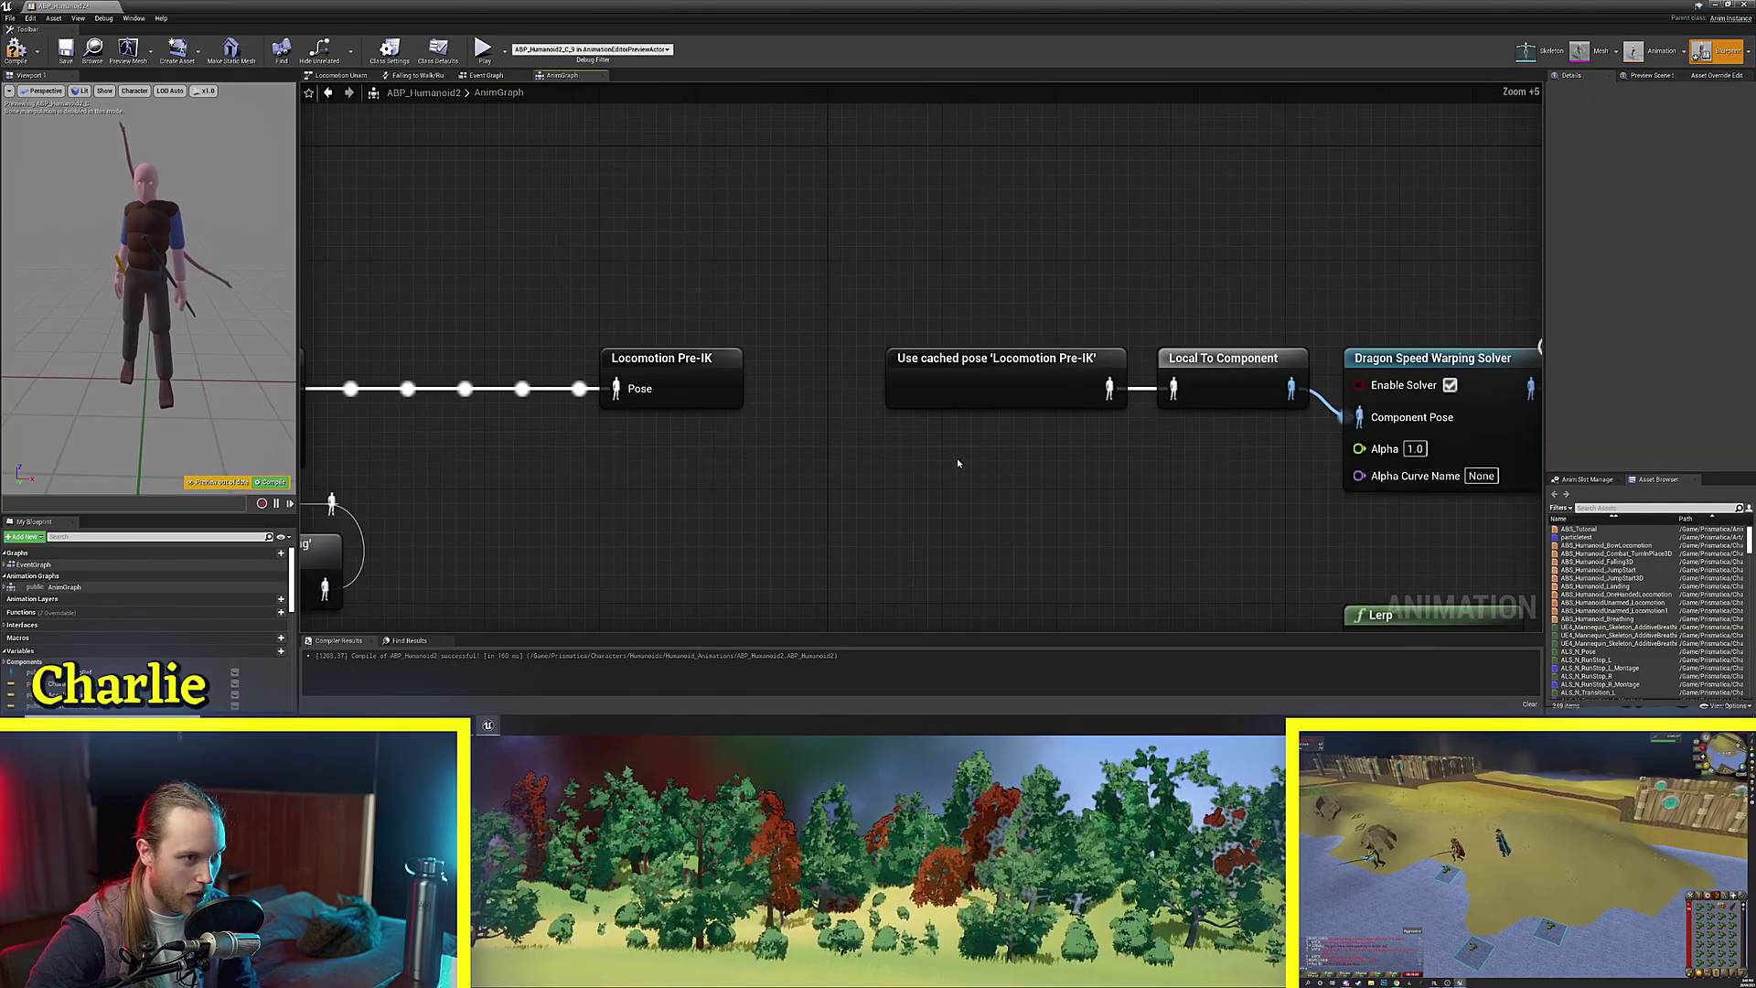
# Examine the Apply Additive chain that feeds the saved Locomotion Pre-IK pose.
pyautogui.scroll(-1, 957, 461)
pyautogui.moveTo(856, 461); pyautogui.dragTo(1088, 381, button='right')
pyautogui.moveTo(935, 392); pyautogui.dragTo(911, 451, button='right')
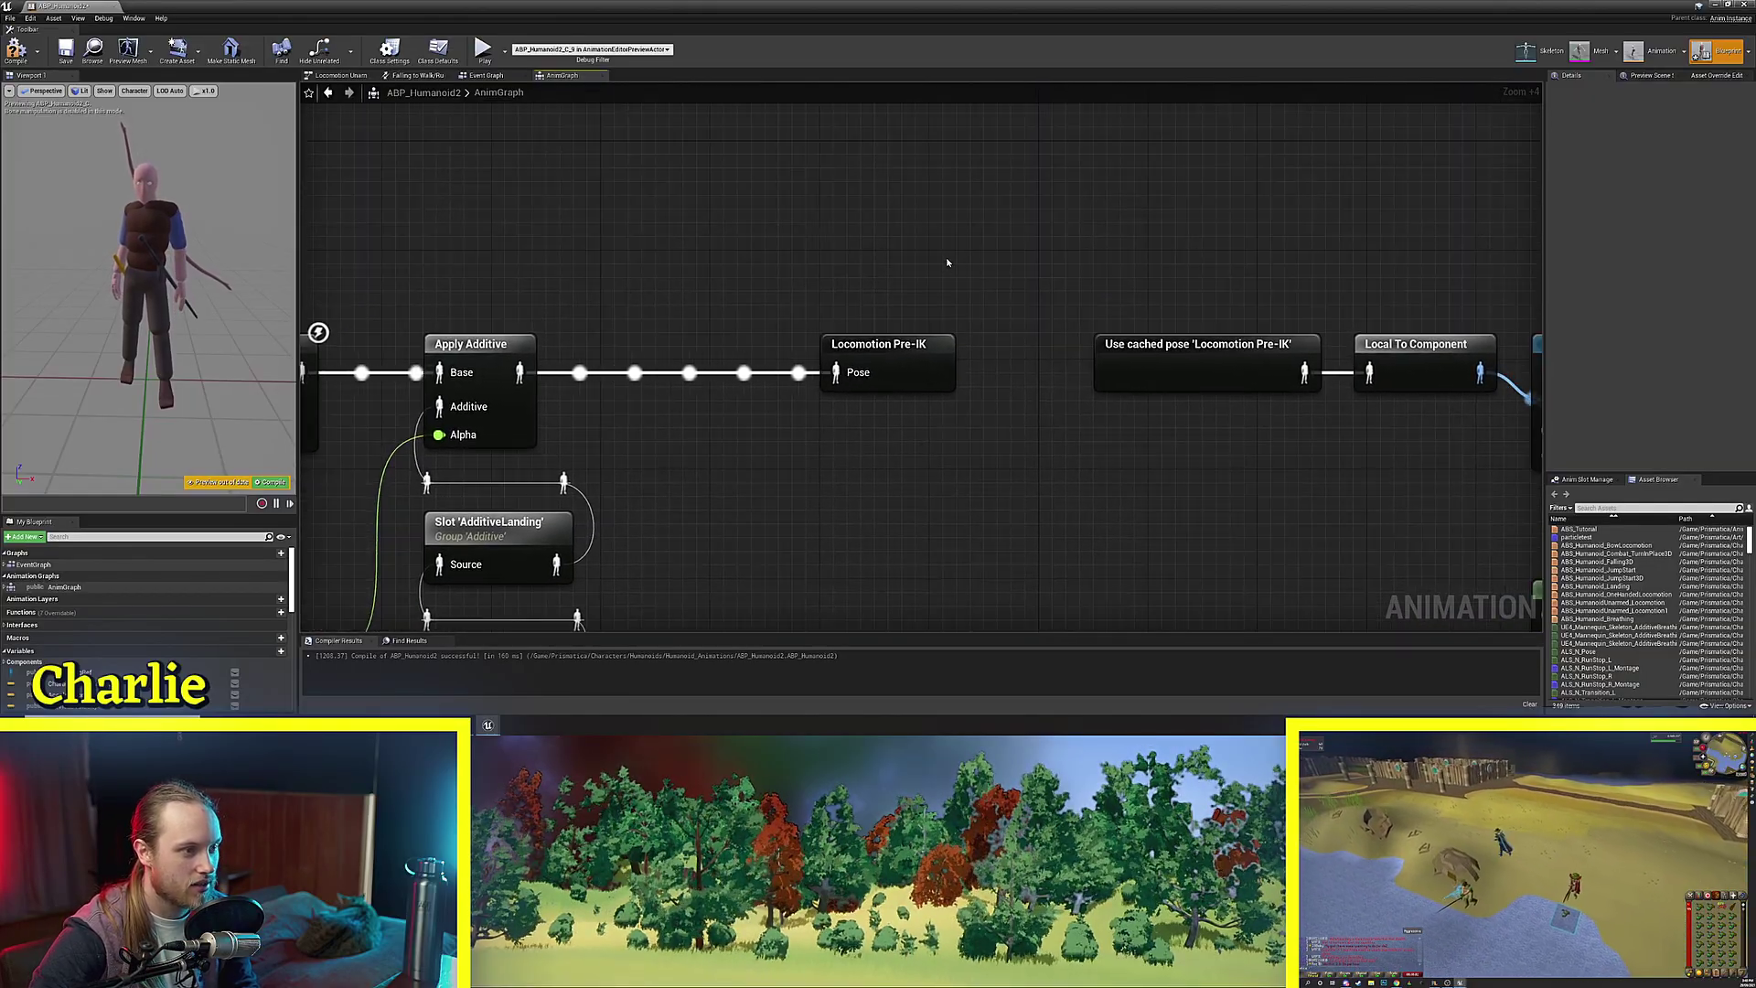
pyautogui.click(874, 353)
pyautogui.moveTo(814, 423); pyautogui.dragTo(1026, 344, button='right')
pyautogui.scroll(-2, 1025, 344)
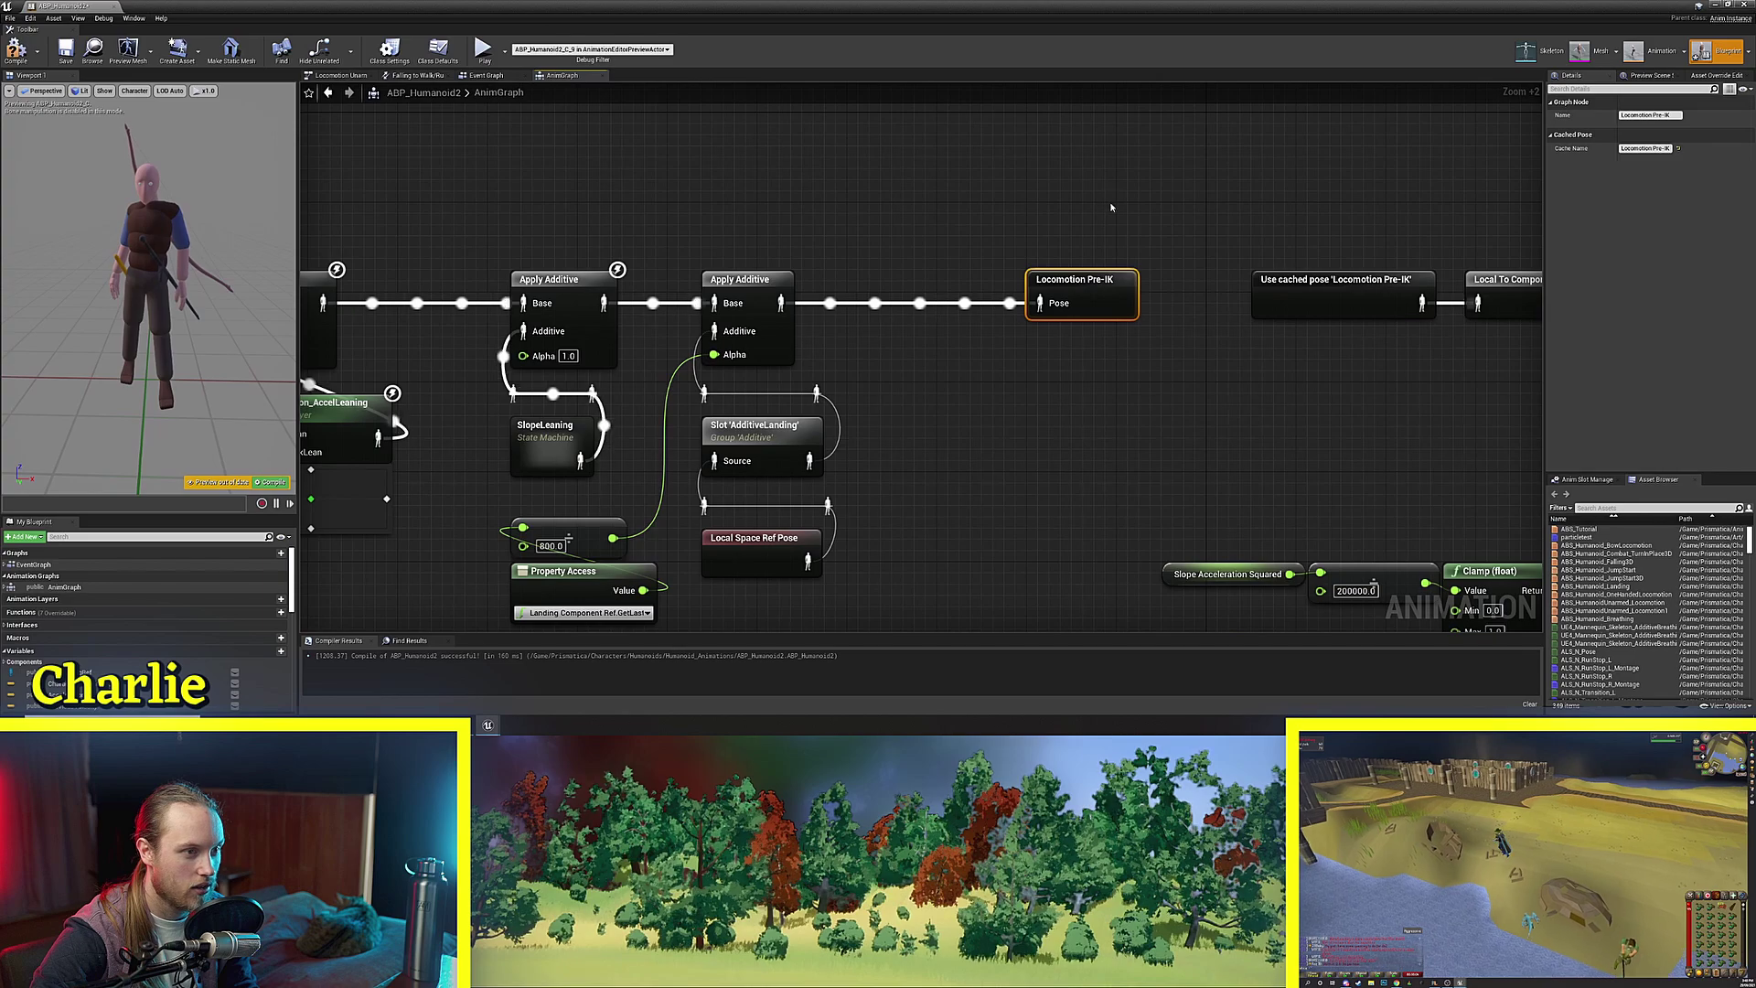
pyautogui.click(964, 413)
# Follow the cached Locomotion Pre-IK pose through the Dragon solvers and the foot lock section to the Blend Poses by bool node.
pyautogui.moveTo(1090, 371); pyautogui.dragTo(638, 411, button='right')
pyautogui.scroll(-1, 748, 414)
pyautogui.click(759, 318)
pyautogui.moveTo(849, 437); pyautogui.dragTo(655, 404, button='right')
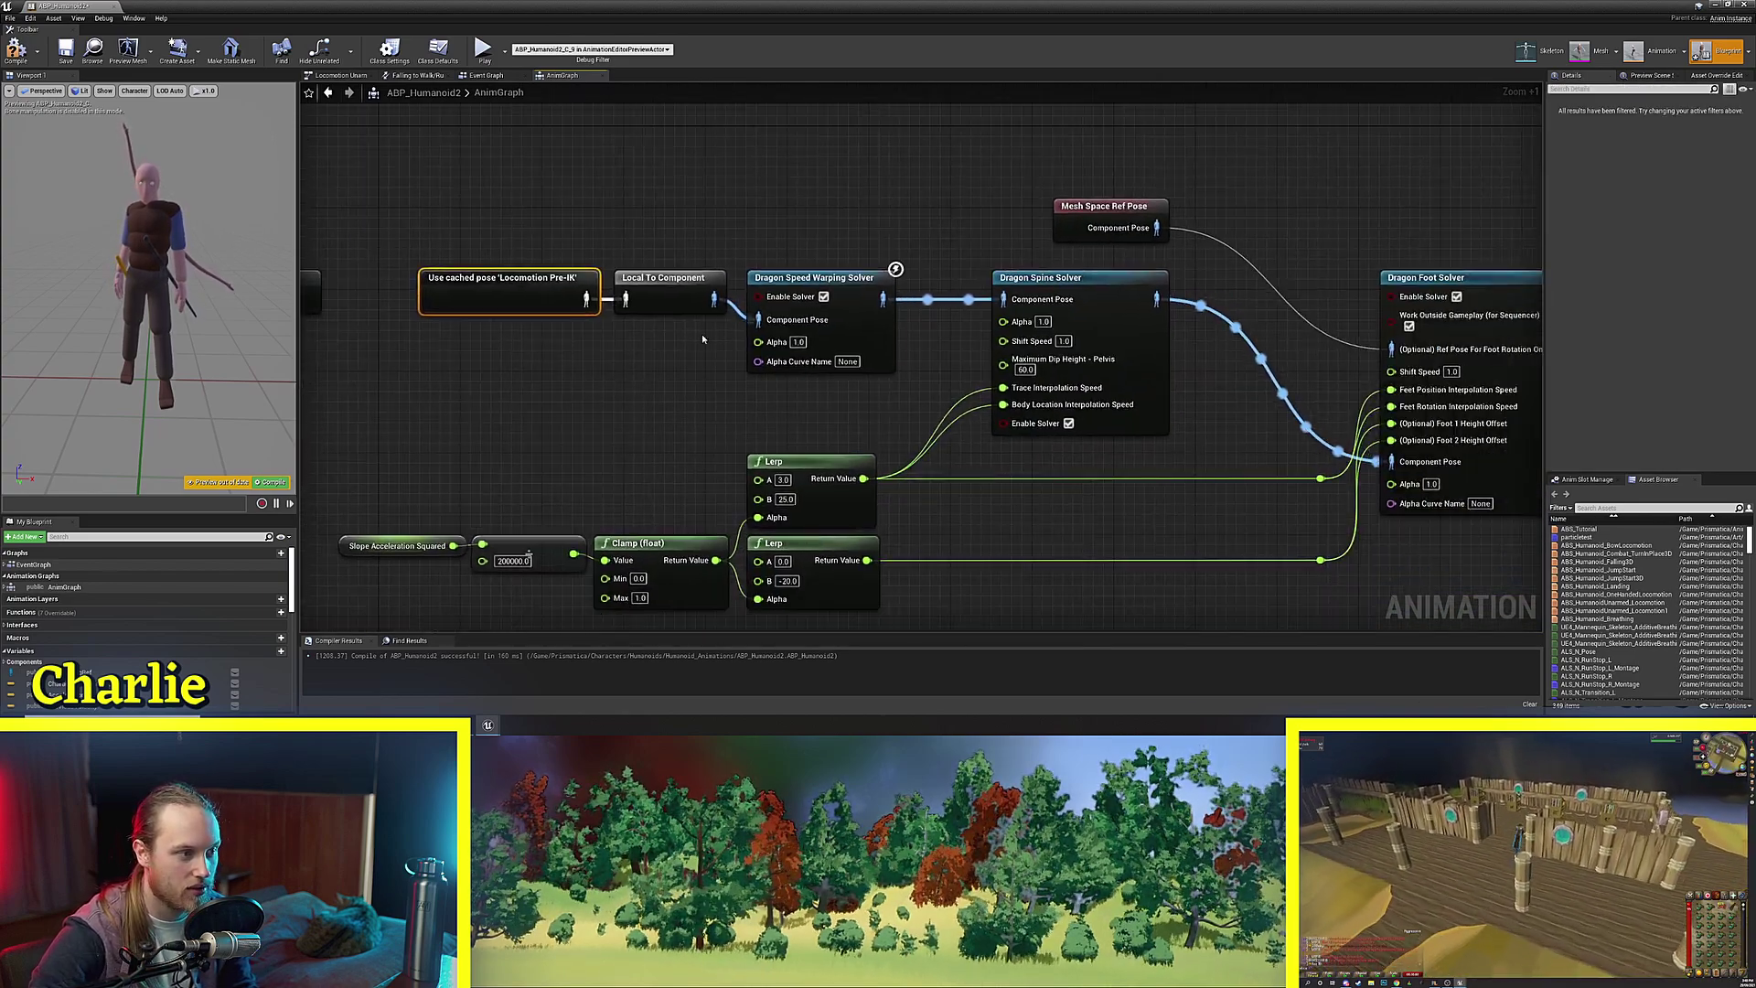
pyautogui.scroll(-3, 711, 237)
pyautogui.moveTo(703, 229); pyautogui.dragTo(612, 191, button='right')
pyautogui.moveTo(611, 189); pyautogui.dragTo(1429, 416)
pyautogui.moveTo(1429, 416); pyautogui.dragTo(881, 585, button='right')
pyautogui.moveTo(1113, 404); pyautogui.dragTo(1113, 497, button='right')
pyautogui.moveTo(1029, 370); pyautogui.dragTo(1003, 496, button='right')
pyautogui.keyDown('ctrl'); pyautogui.scroll(5, 983, 439); pyautogui.keyUp('ctrl')
pyautogui.moveTo(980, 435); pyautogui.dragTo(921, 381, button='right')
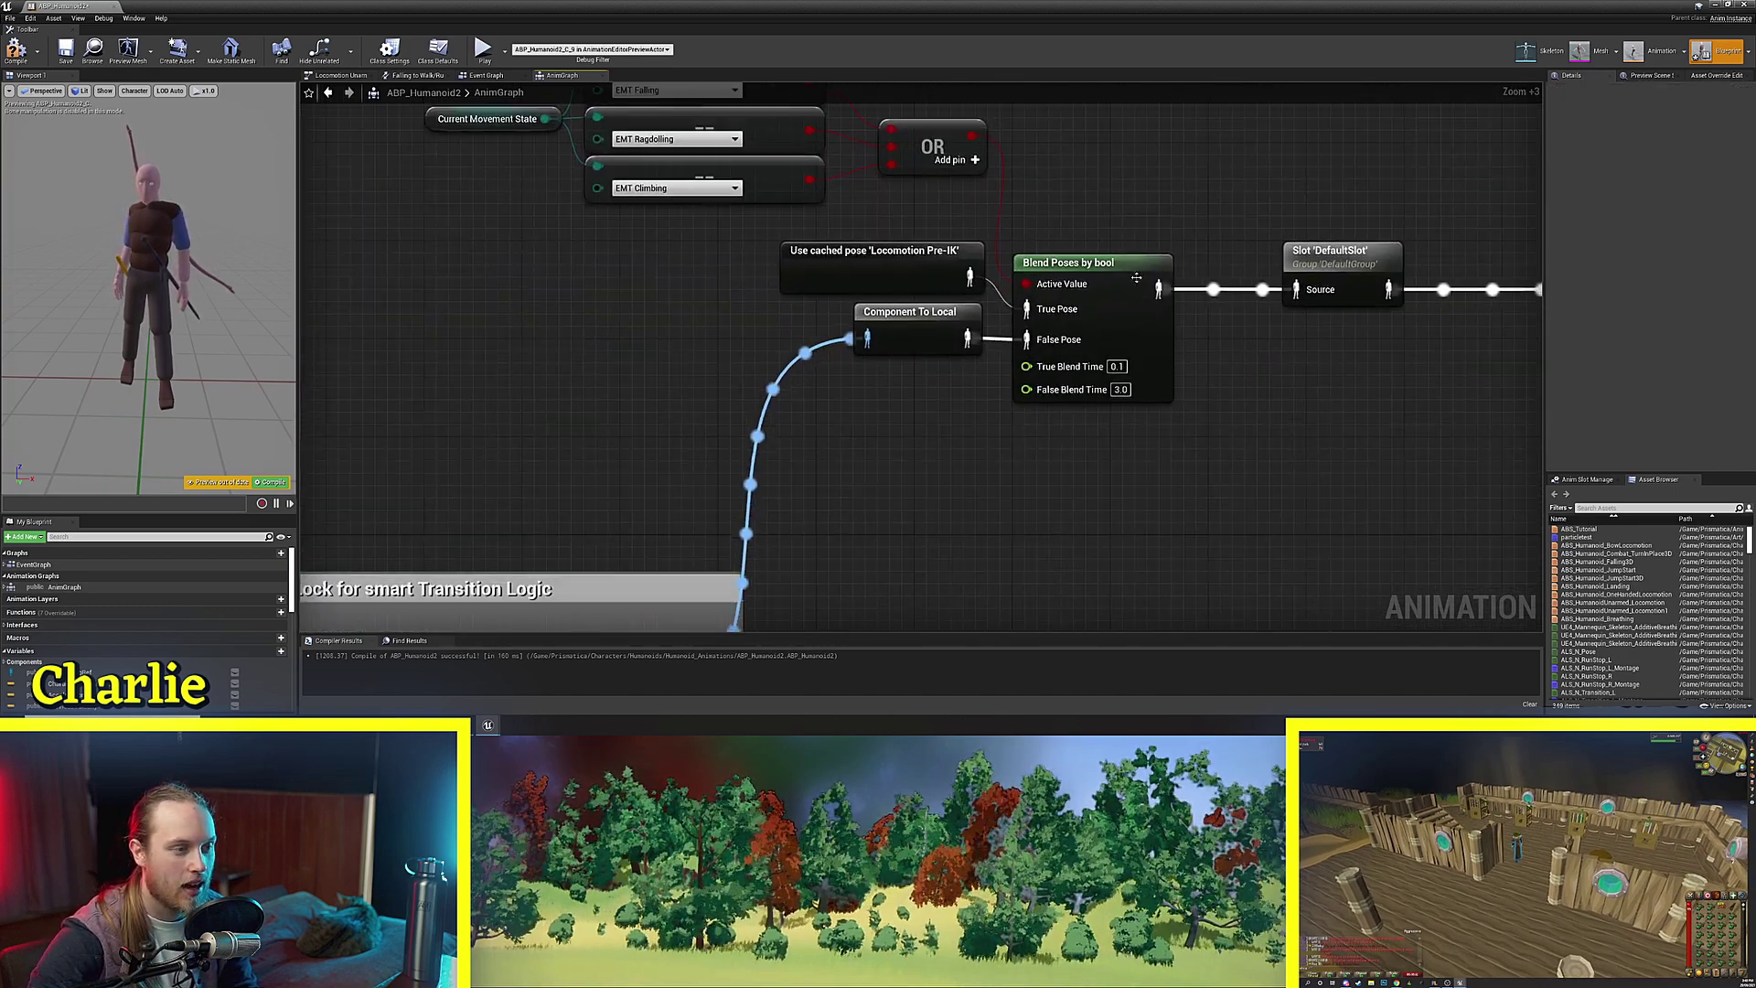
# Examine how the Blend Poses by bool node chooses between the cached Locomotion Pre-IK pose and the Component To Local pose.
pyautogui.click(819, 282)
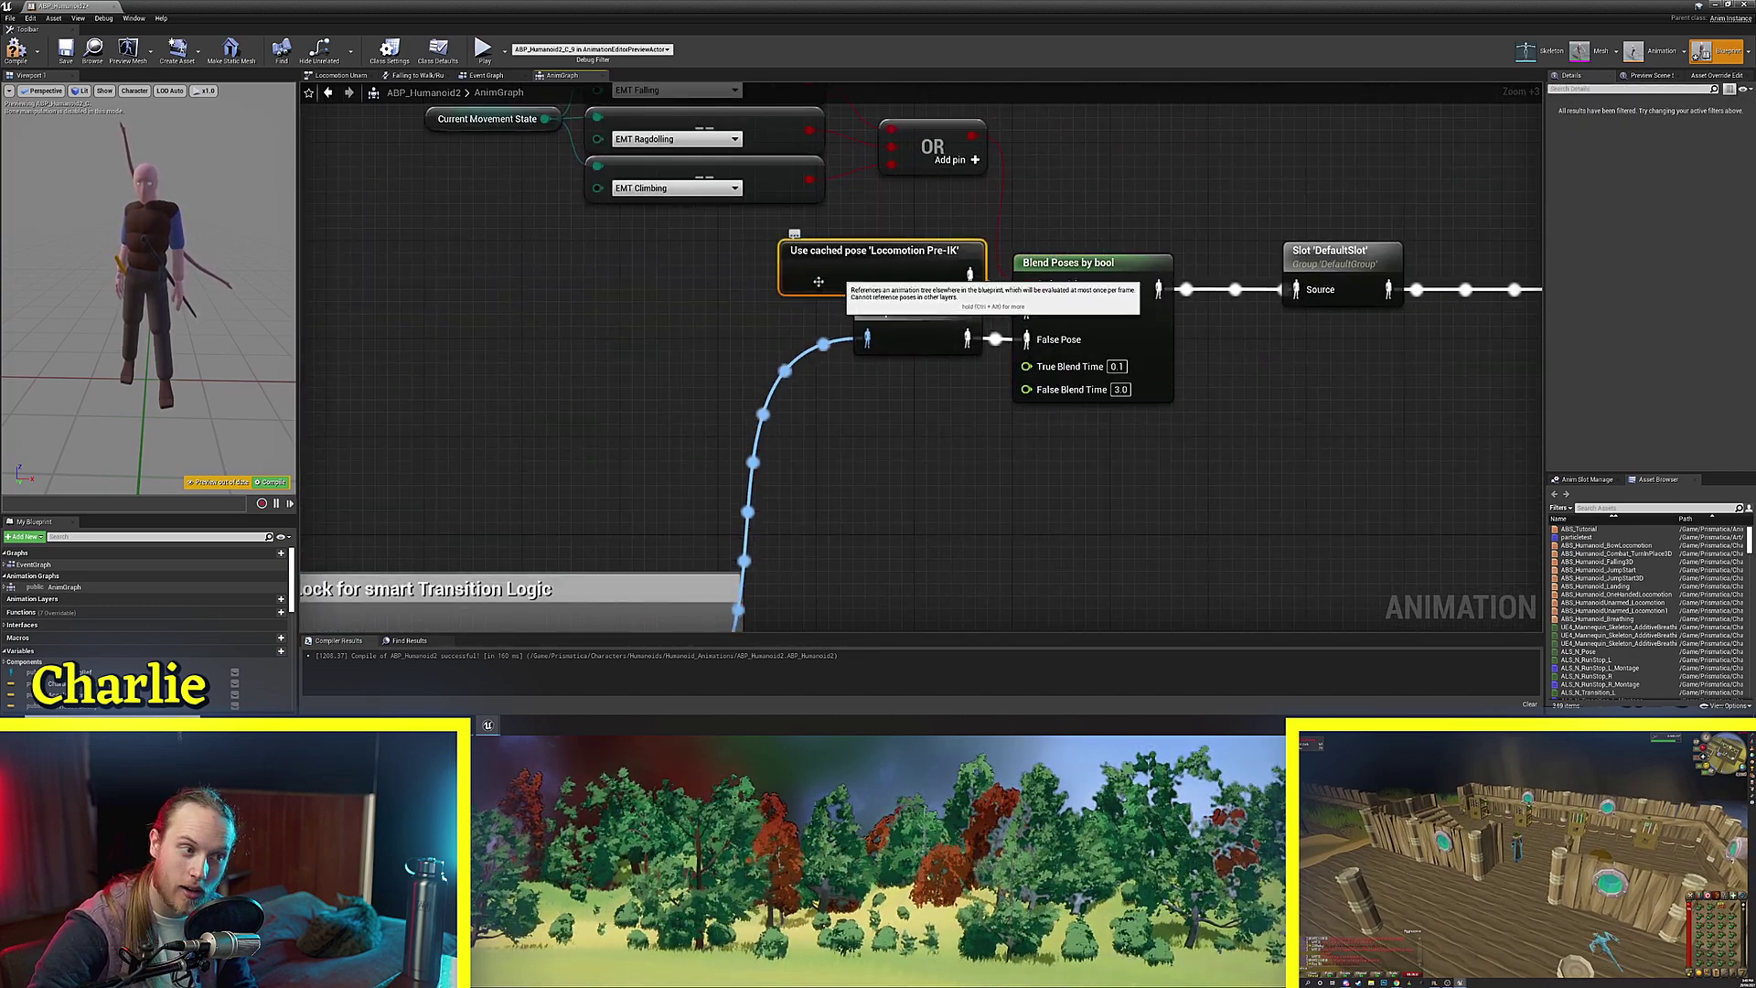
pyautogui.click(625, 345)
pyautogui.moveTo(625, 345); pyautogui.dragTo(530, 400, button='right')
pyautogui.click(1018, 331)
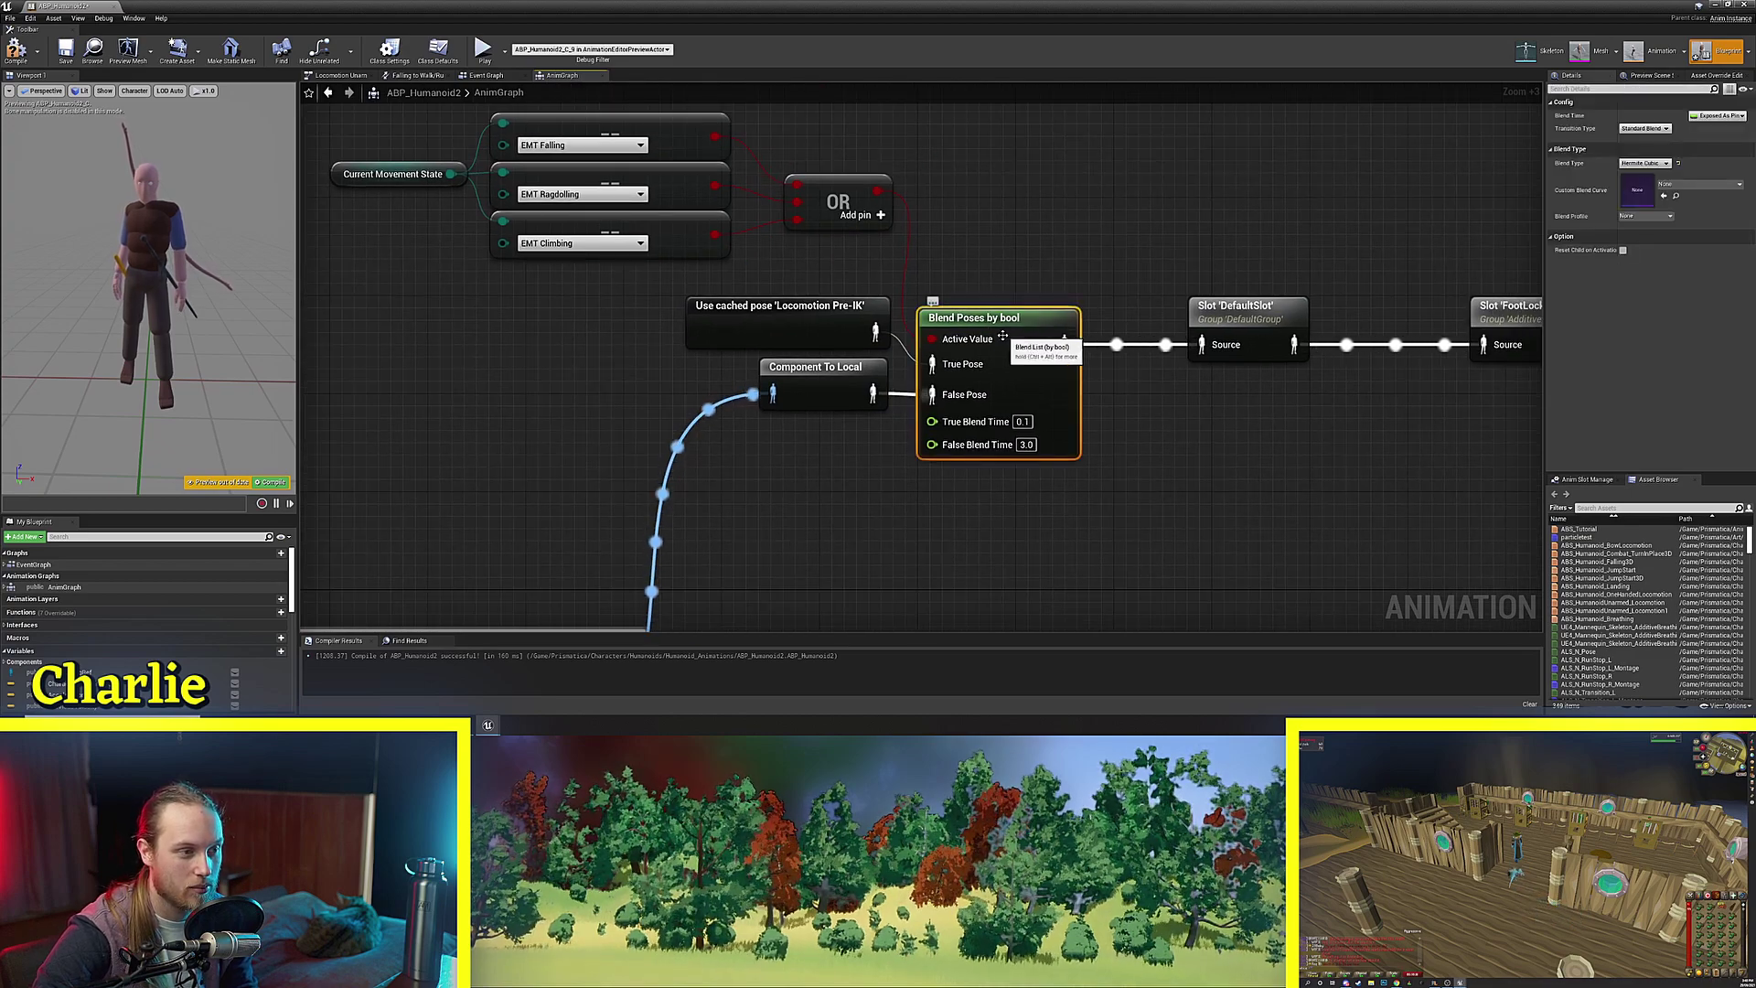
pyautogui.scroll(4, 772, 411)
pyautogui.click(772, 411)
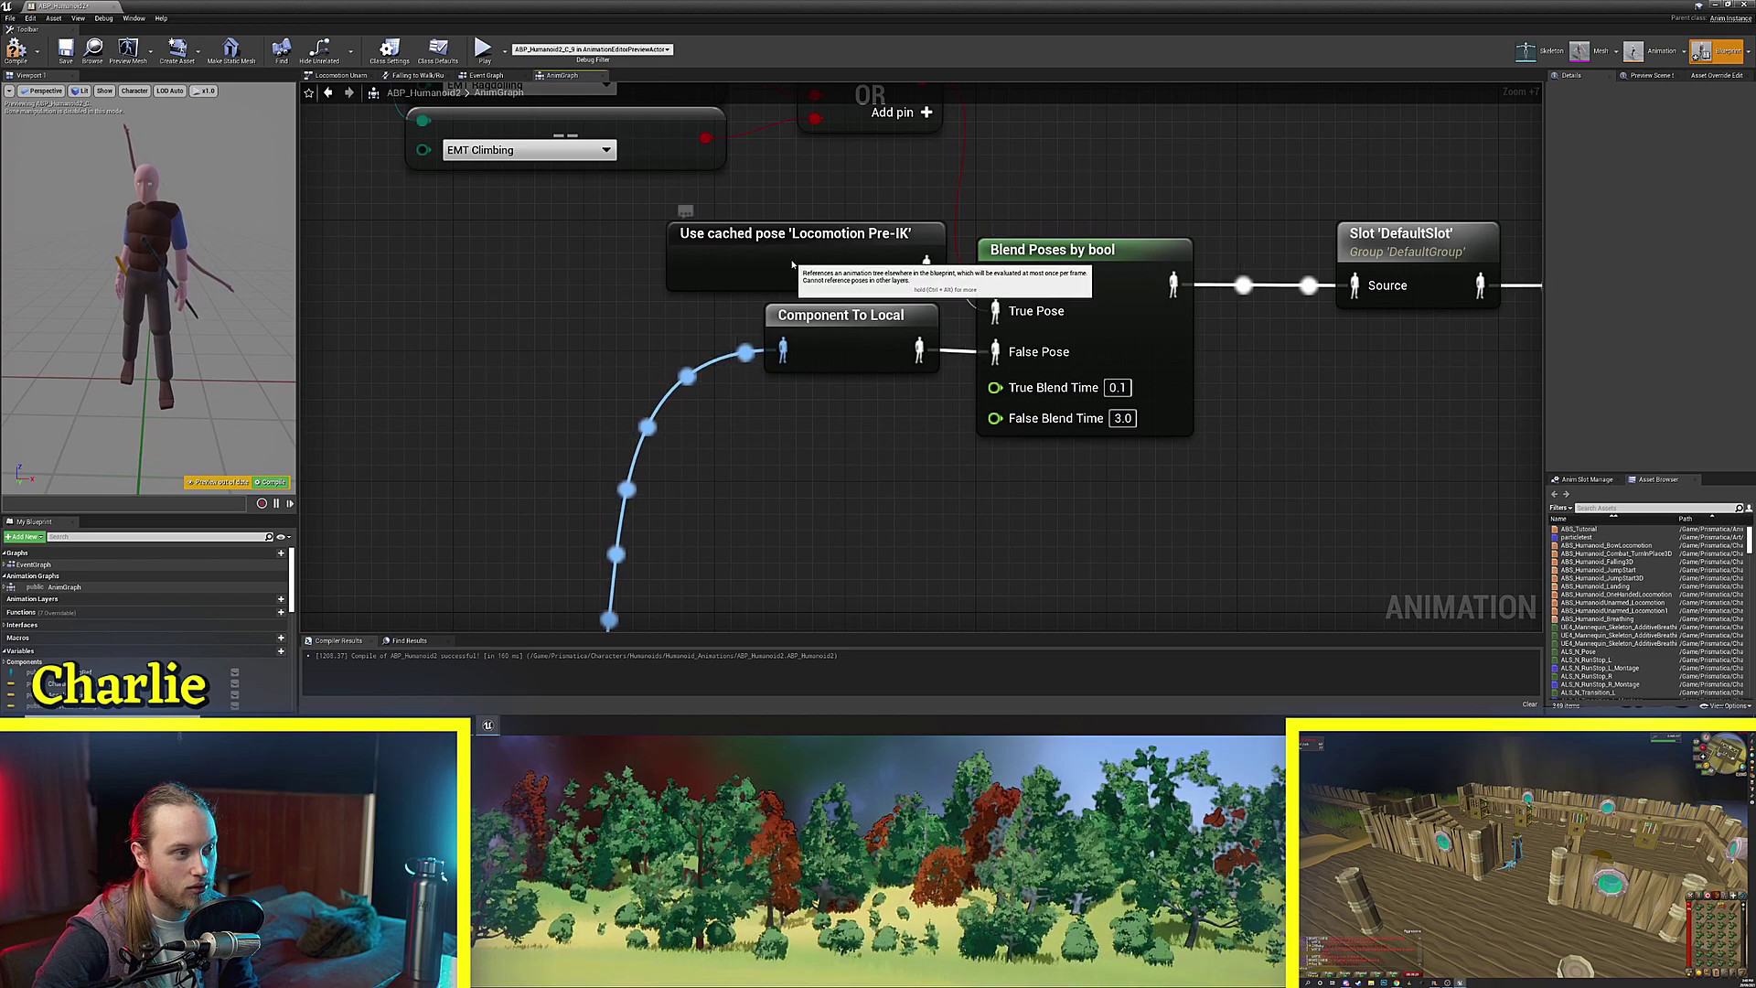
pyautogui.moveTo(792, 264); pyautogui.dragTo(773, 266)
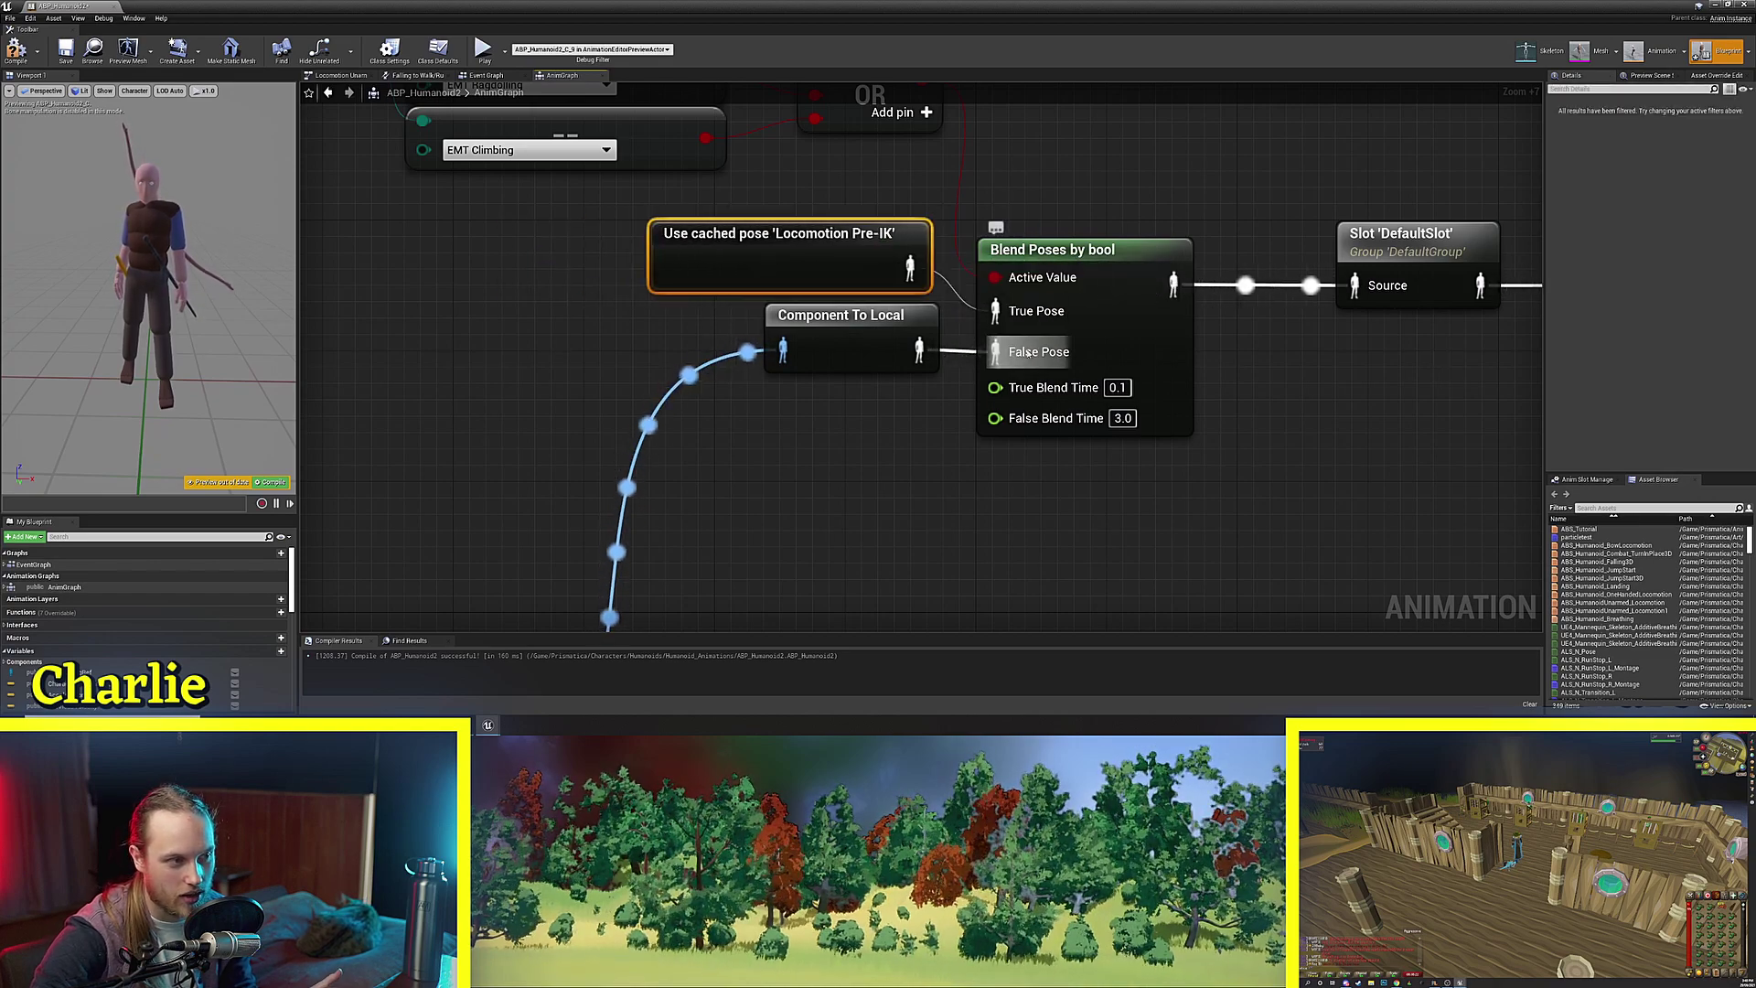
pyautogui.moveTo(855, 486); pyautogui.dragTo(906, 479, button='right')
pyautogui.moveTo(911, 290); pyautogui.dragTo(870, 418, button='right')
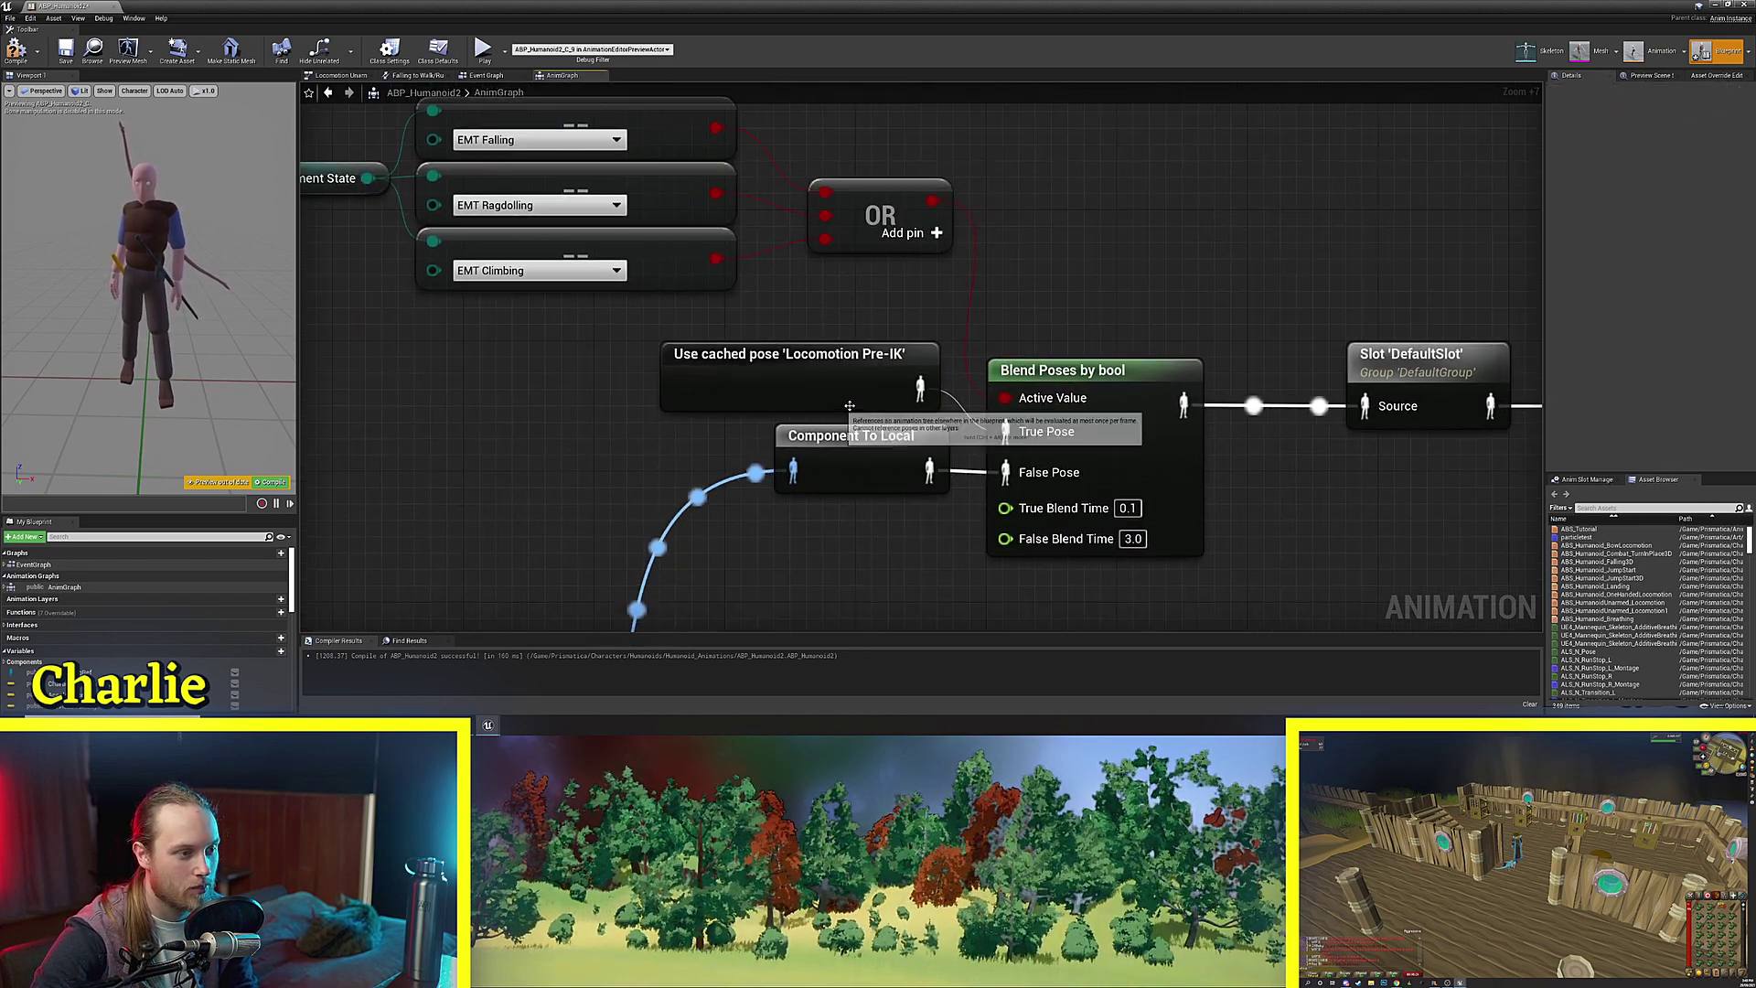
pyautogui.click(1160, 389)
pyautogui.click(784, 358)
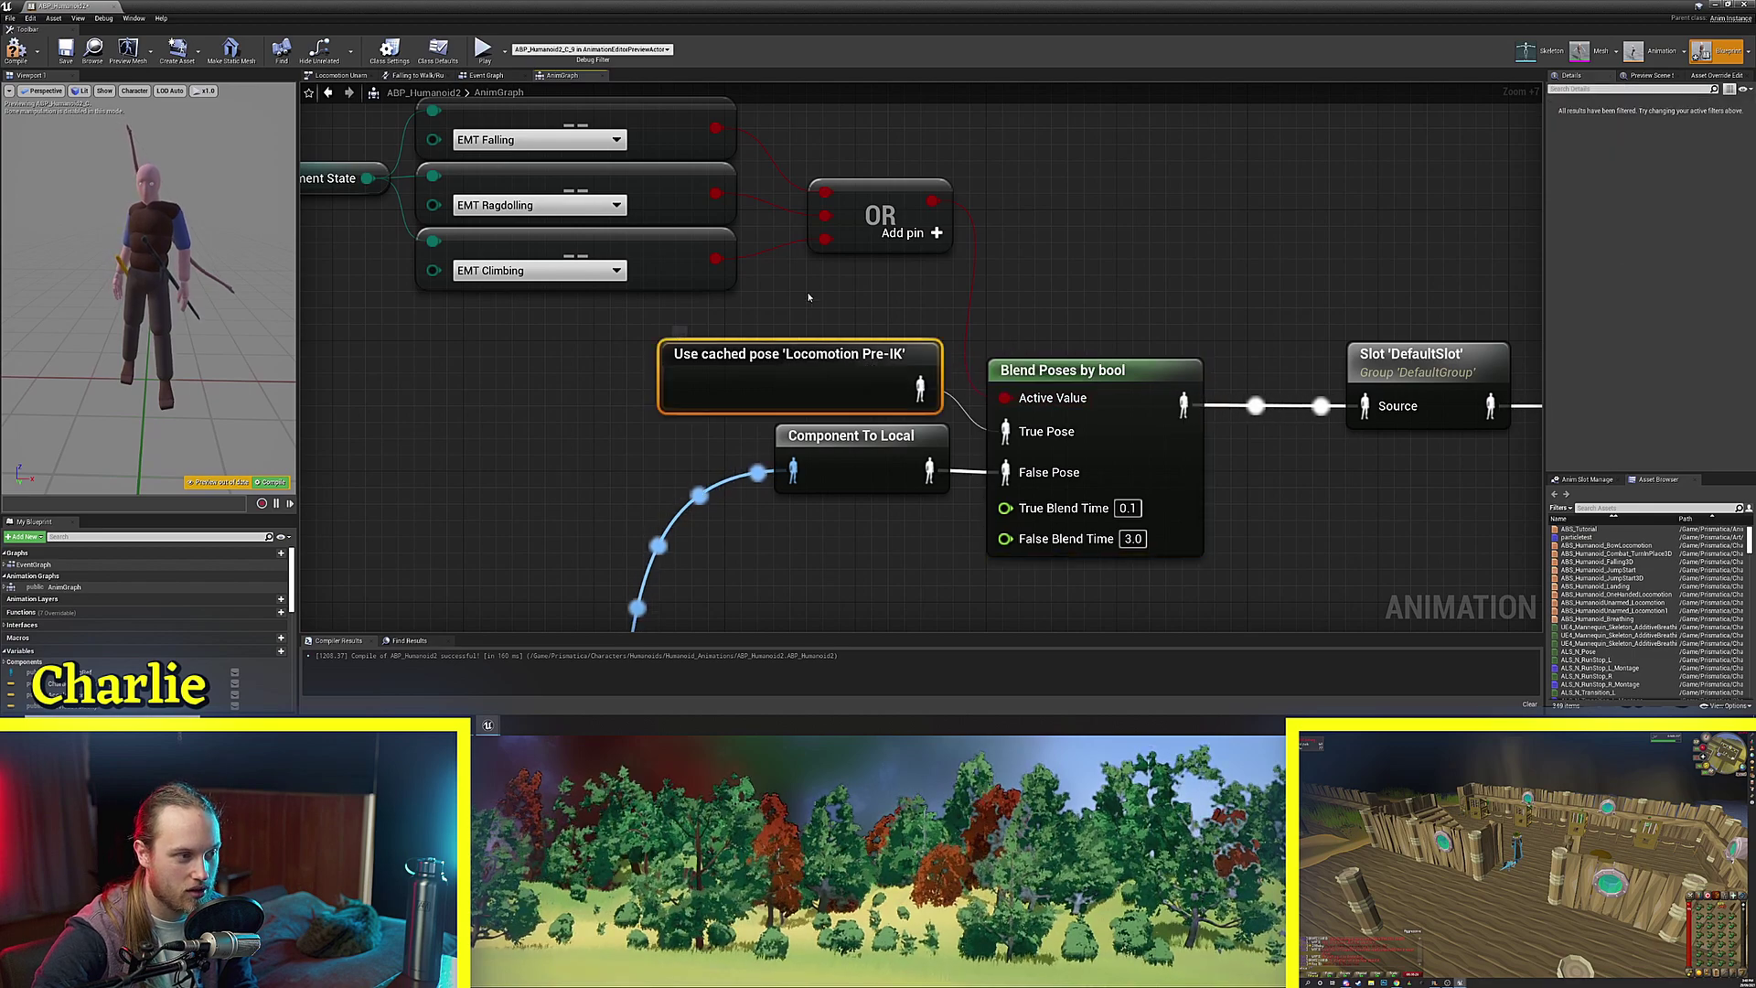
pyautogui.moveTo(826, 366); pyautogui.dragTo(842, 369)
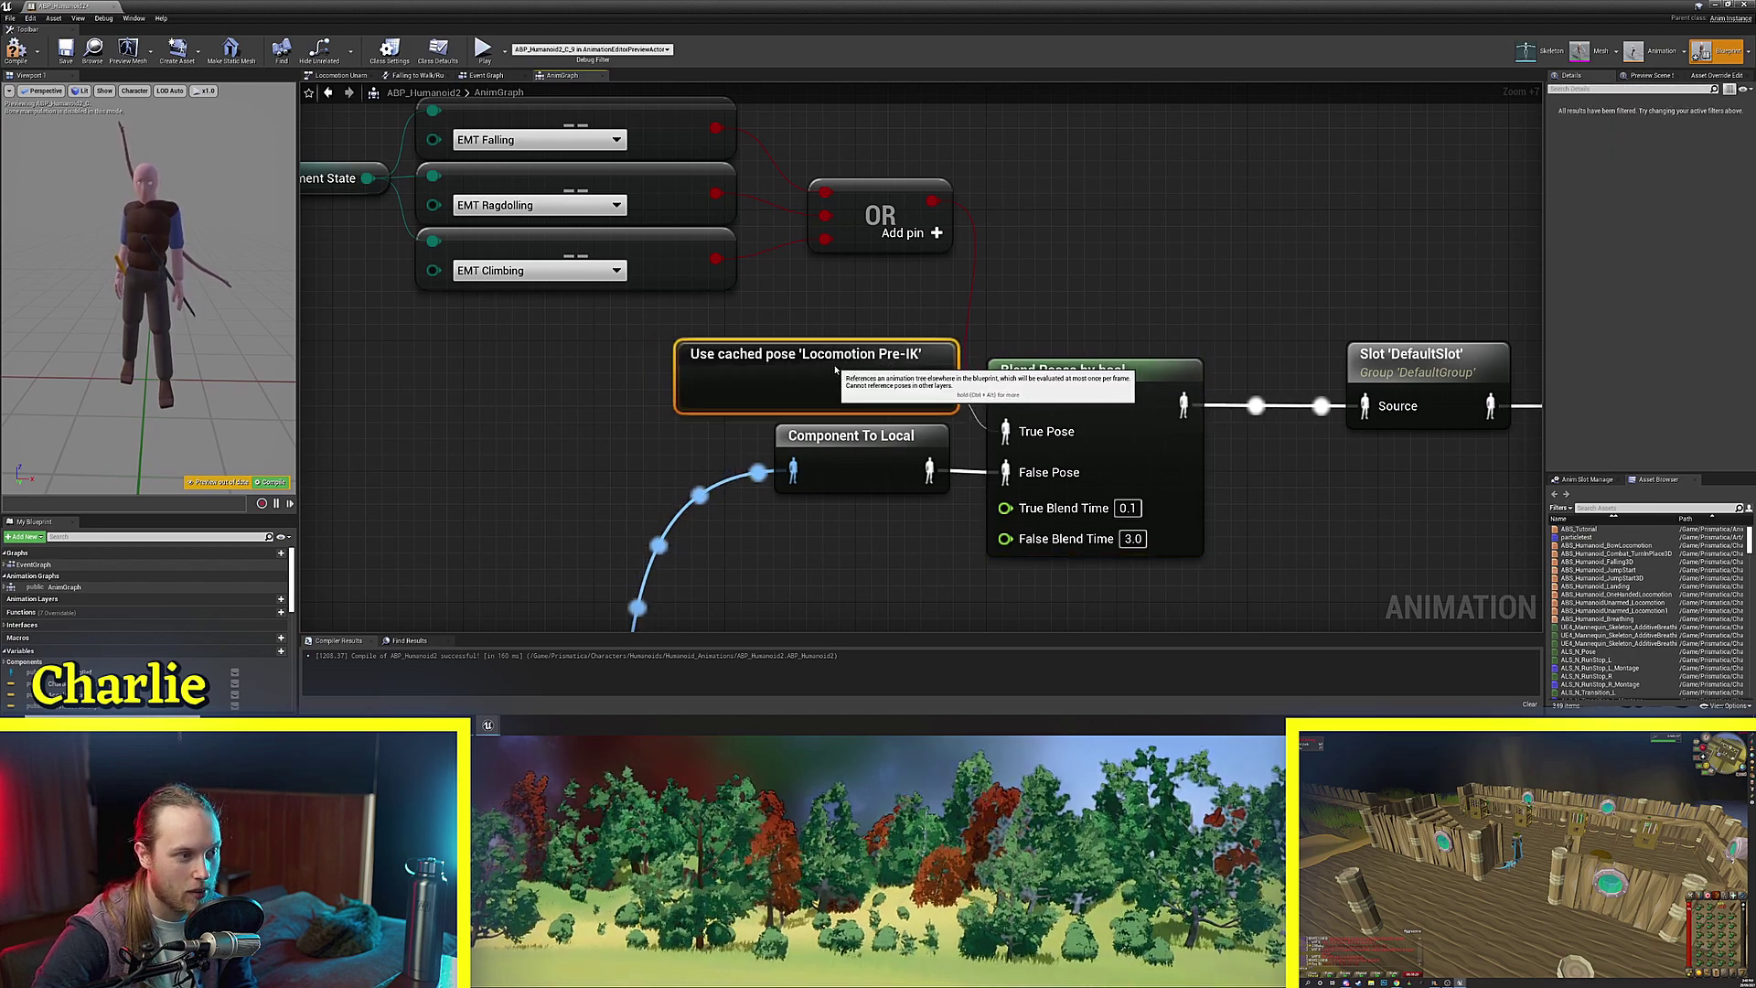
pyautogui.moveTo(830, 368); pyautogui.dragTo(833, 361, button='right')
pyautogui.moveTo(833, 361); pyautogui.dragTo(1118, 171, button='right')
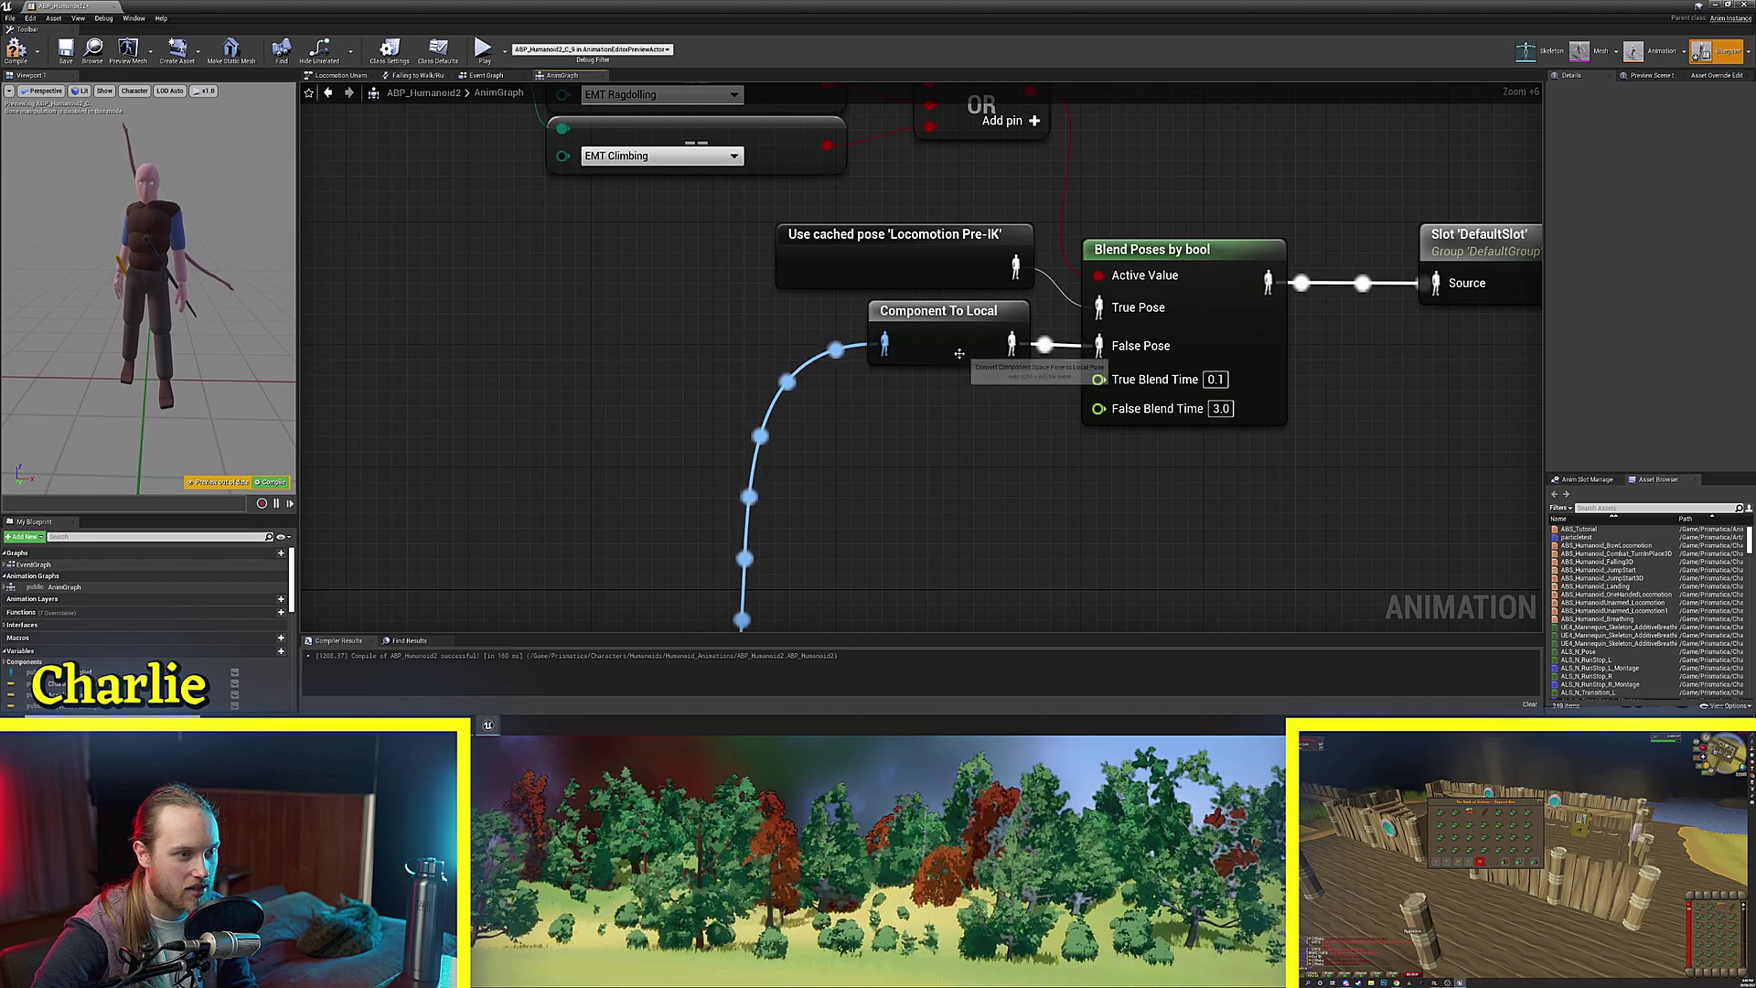
# Examine the IK chain behind the False Pose, the Falling, Ragdolling and Climbing checks, and the node's blend times.
pyautogui.scroll(-8, 938, 370)
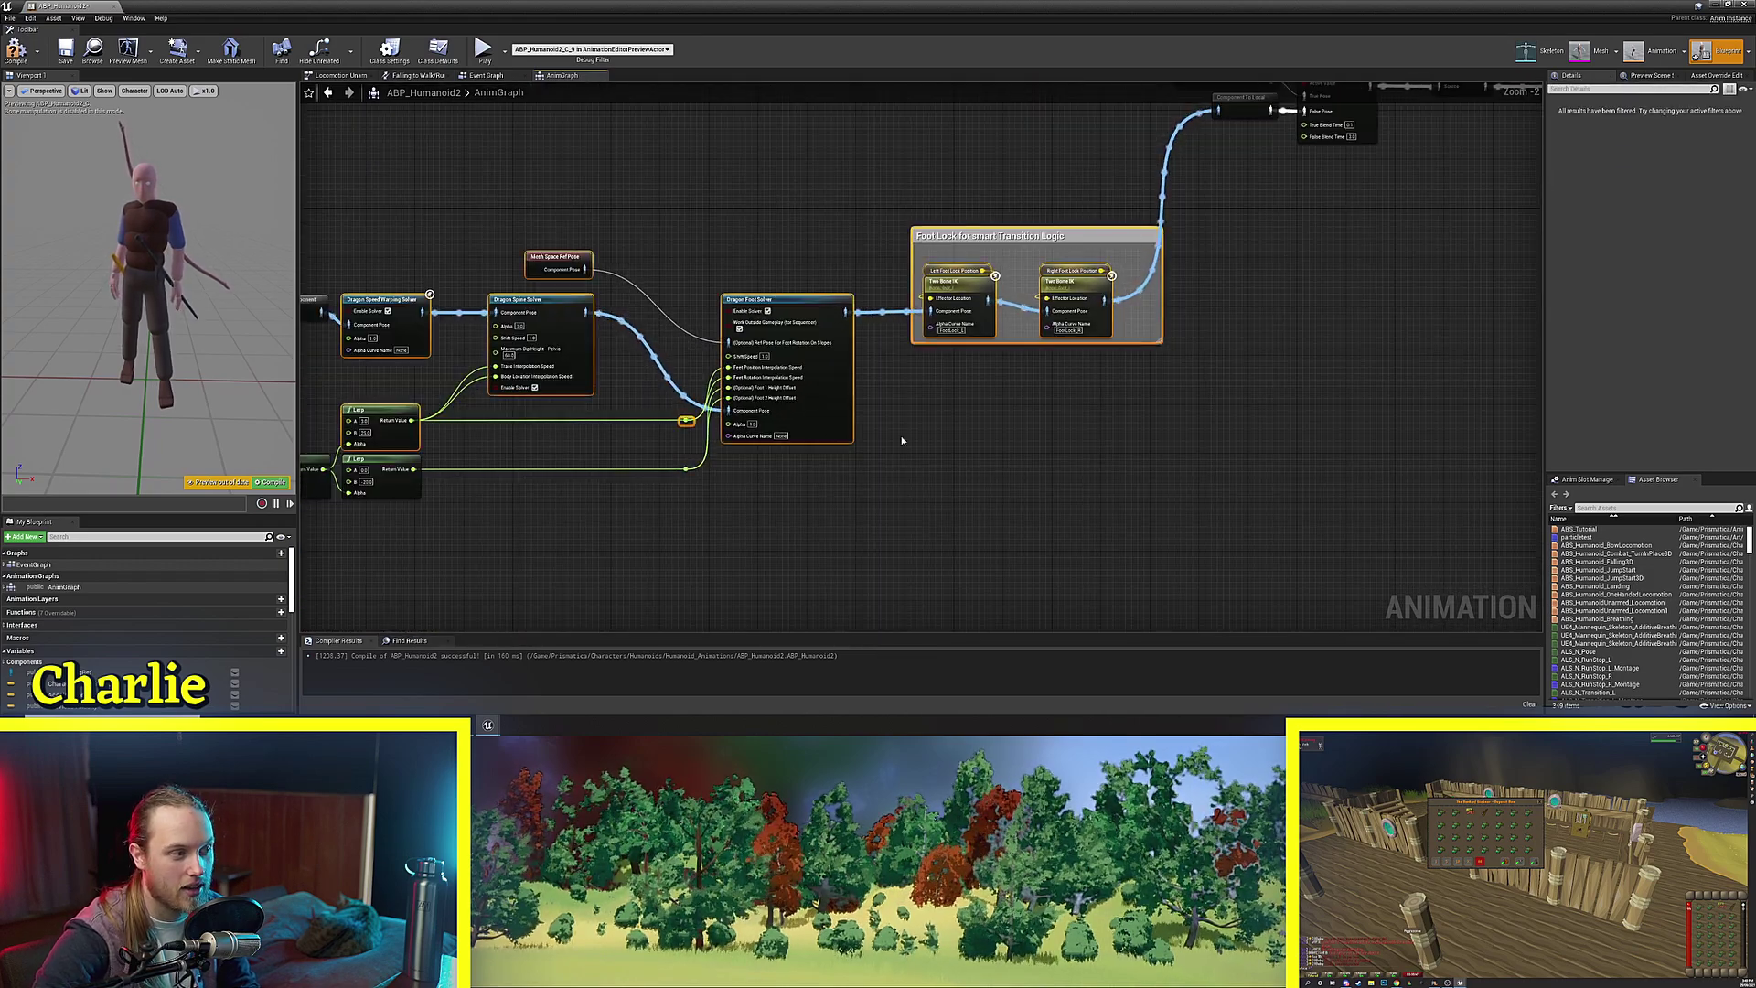
pyautogui.moveTo(1223, 237); pyautogui.dragTo(989, 372, button='right')
pyautogui.scroll(7, 967, 300)
pyautogui.scroll(-4, 933, 414)
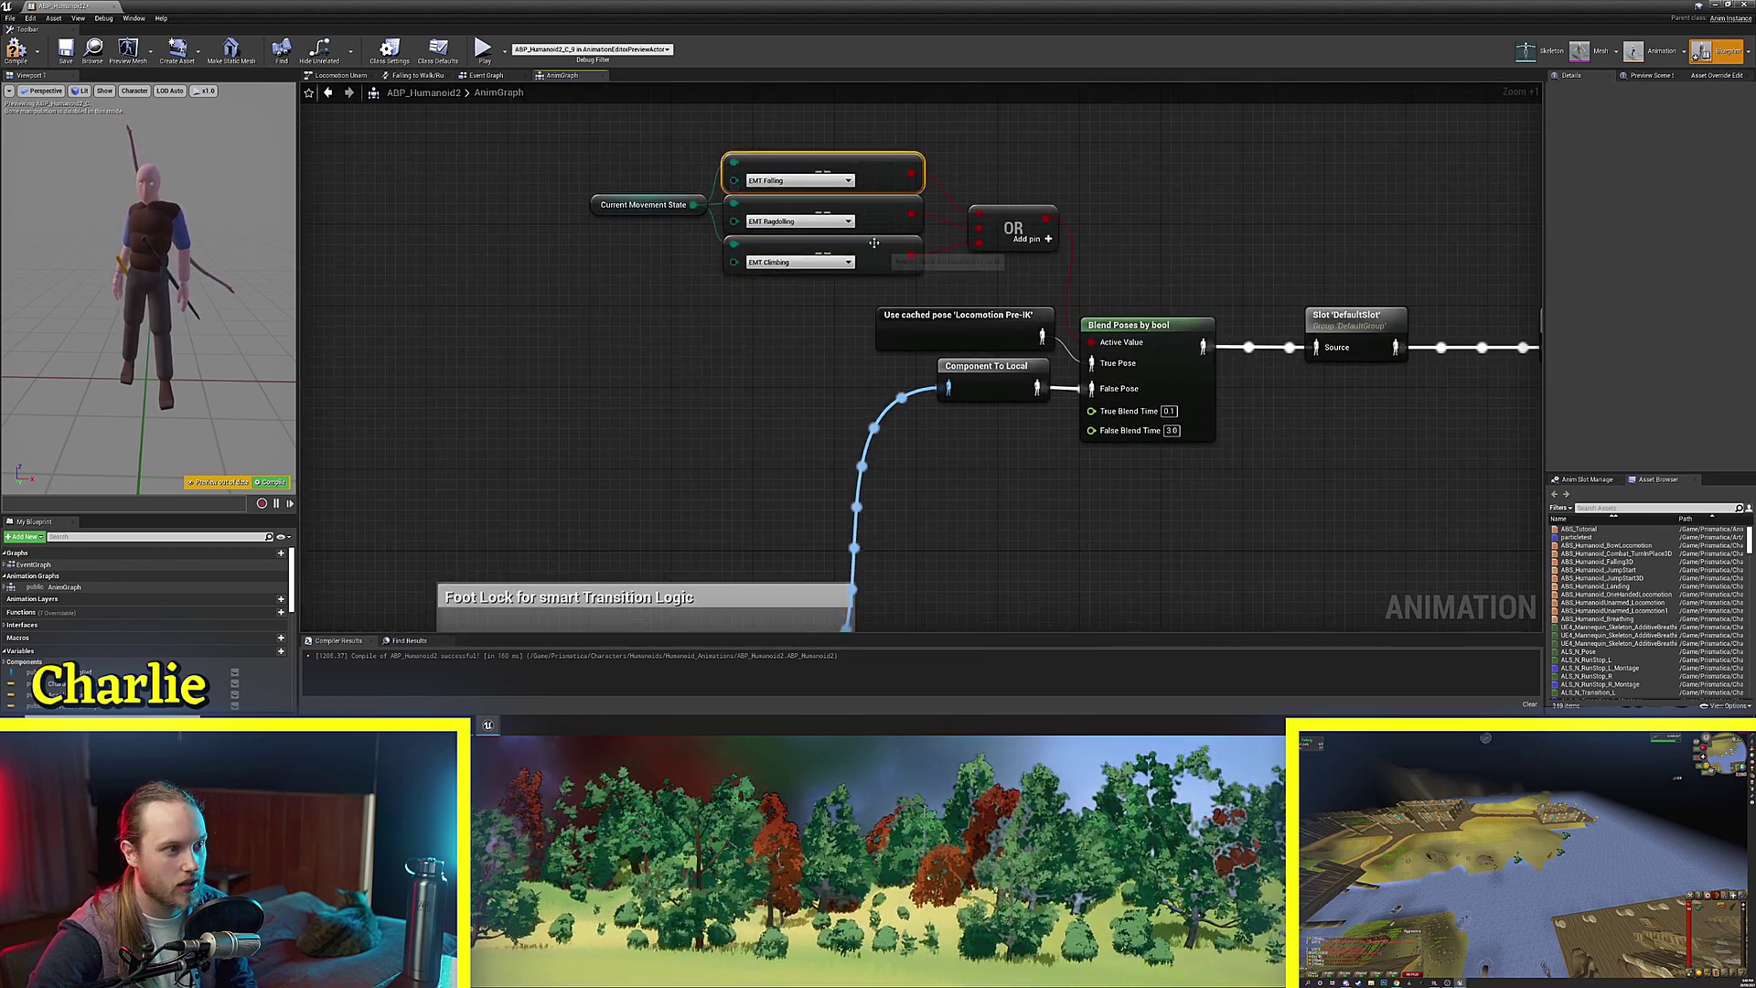
pyautogui.scroll(4, 875, 229)
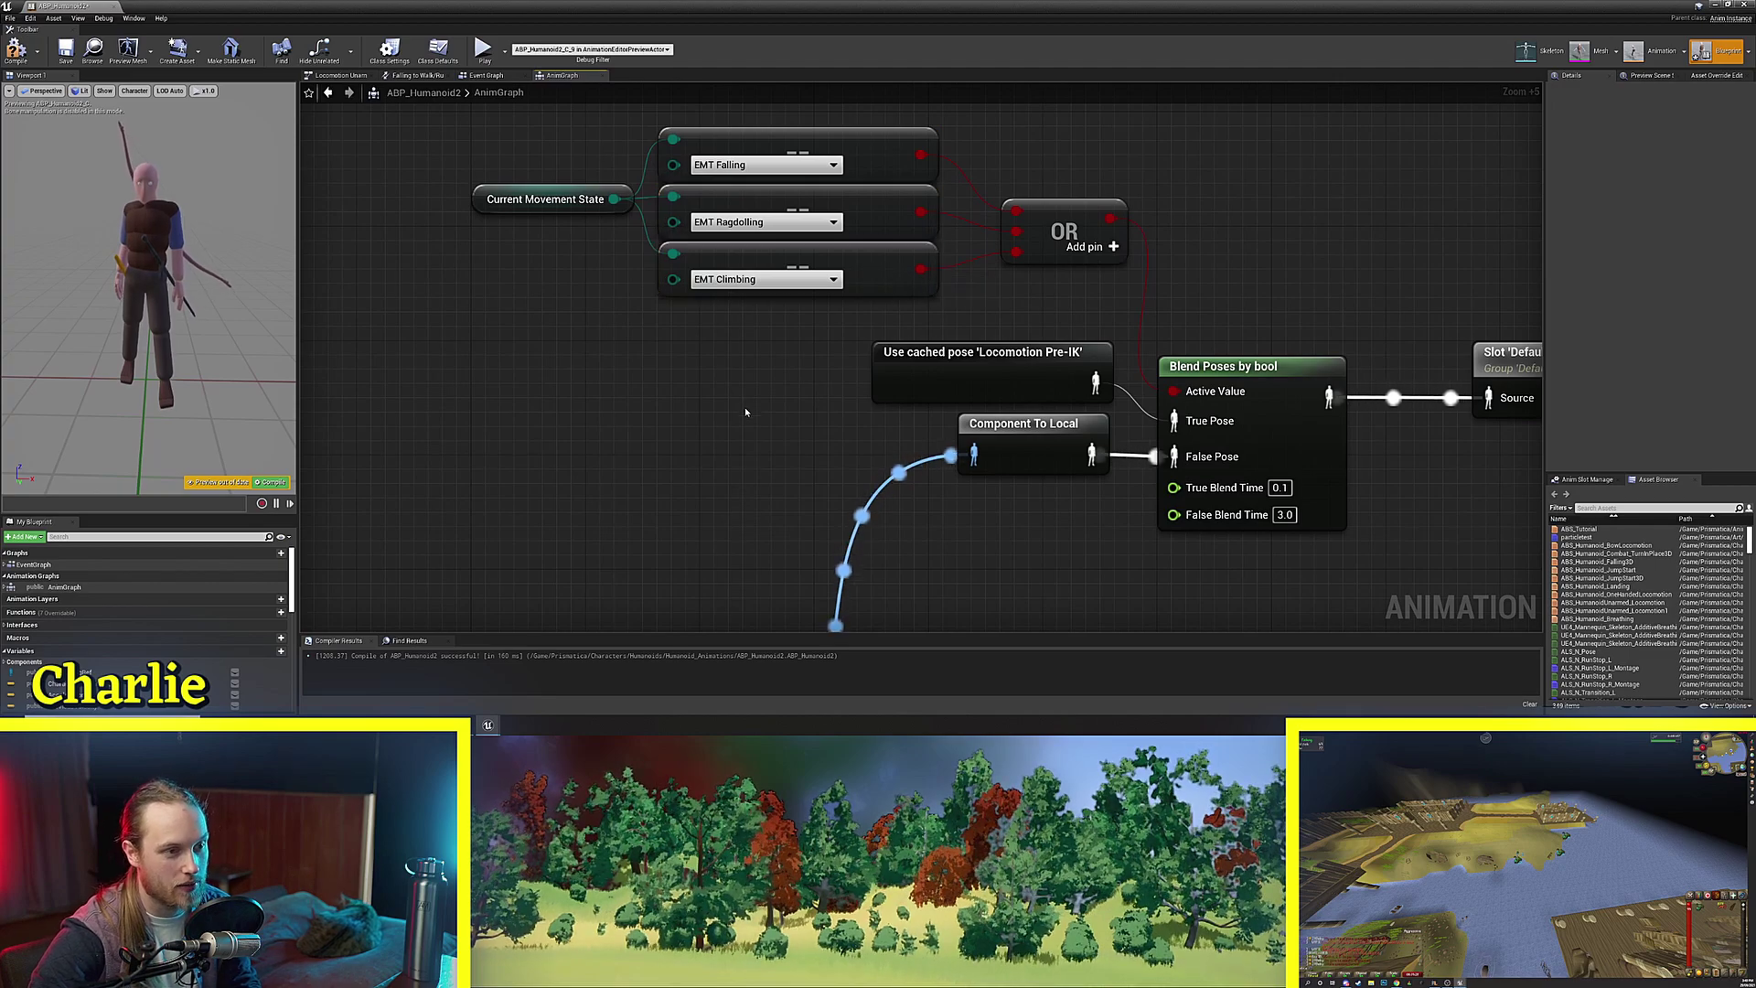
pyautogui.moveTo(745, 411); pyautogui.dragTo(661, 249, button='right')
pyautogui.scroll(-2, 702, 369)
pyautogui.moveTo(1079, 396); pyautogui.dragTo(934, 475, button='right')
pyautogui.scroll(4, 933, 472)
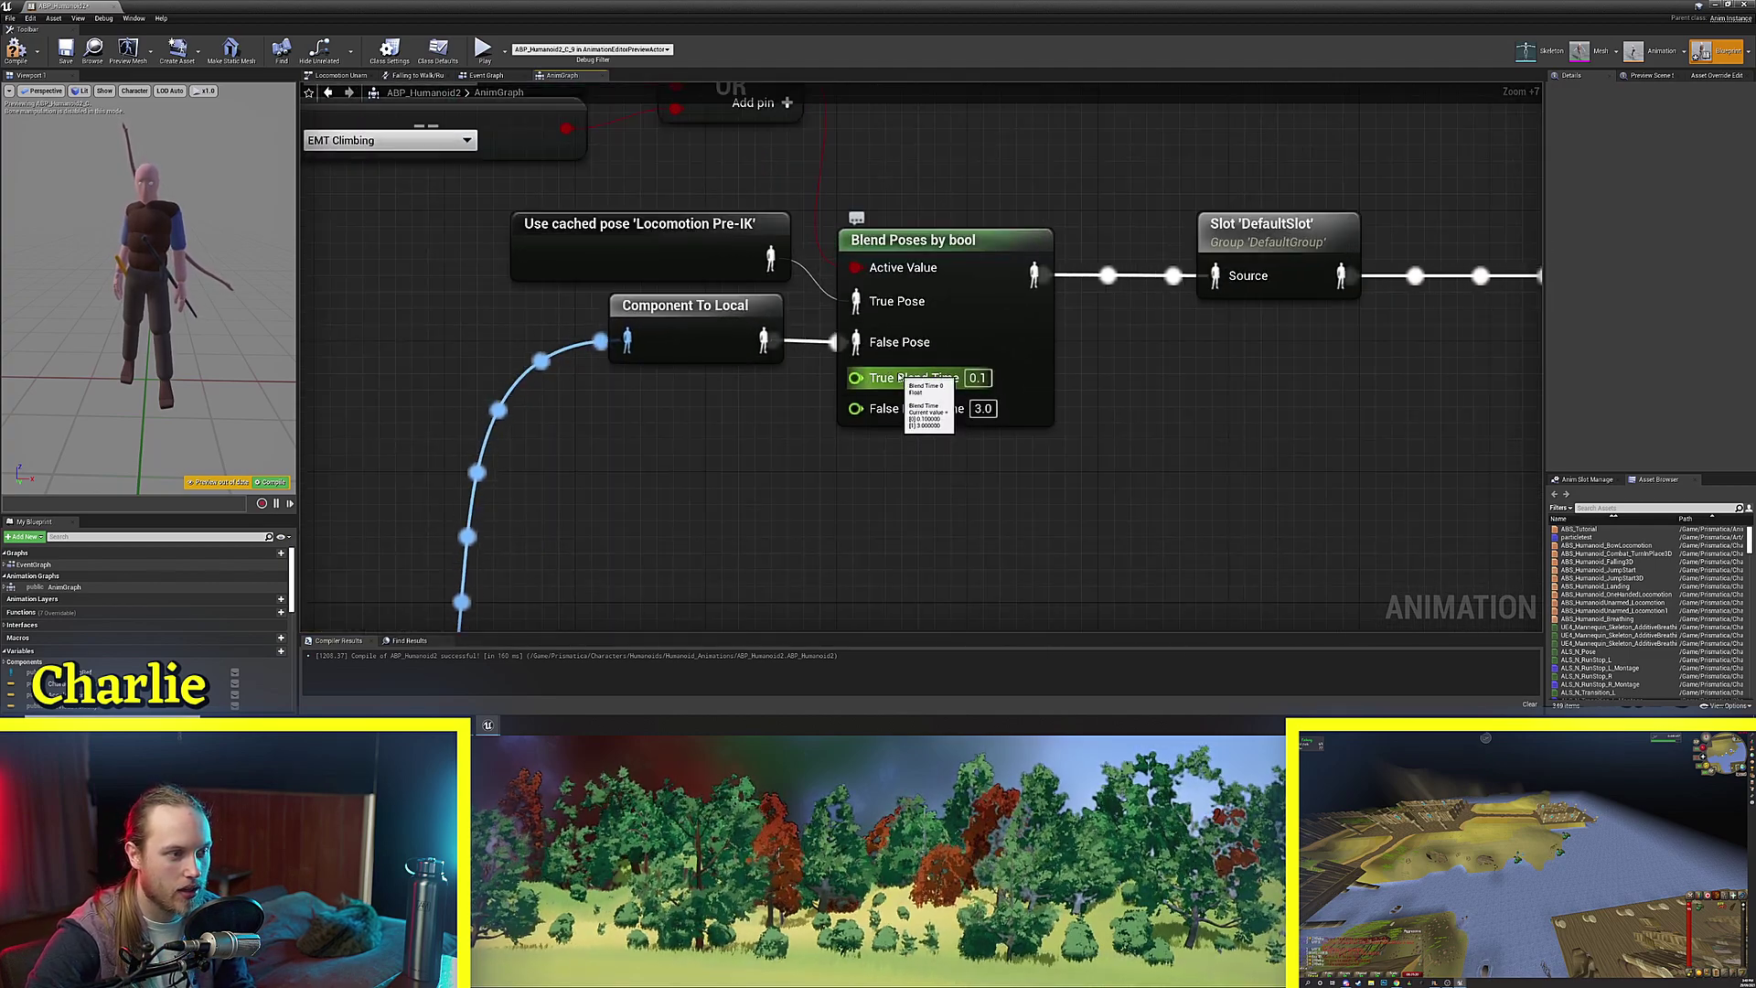
pyautogui.moveTo(802, 488); pyautogui.dragTo(904, 418, button='right')
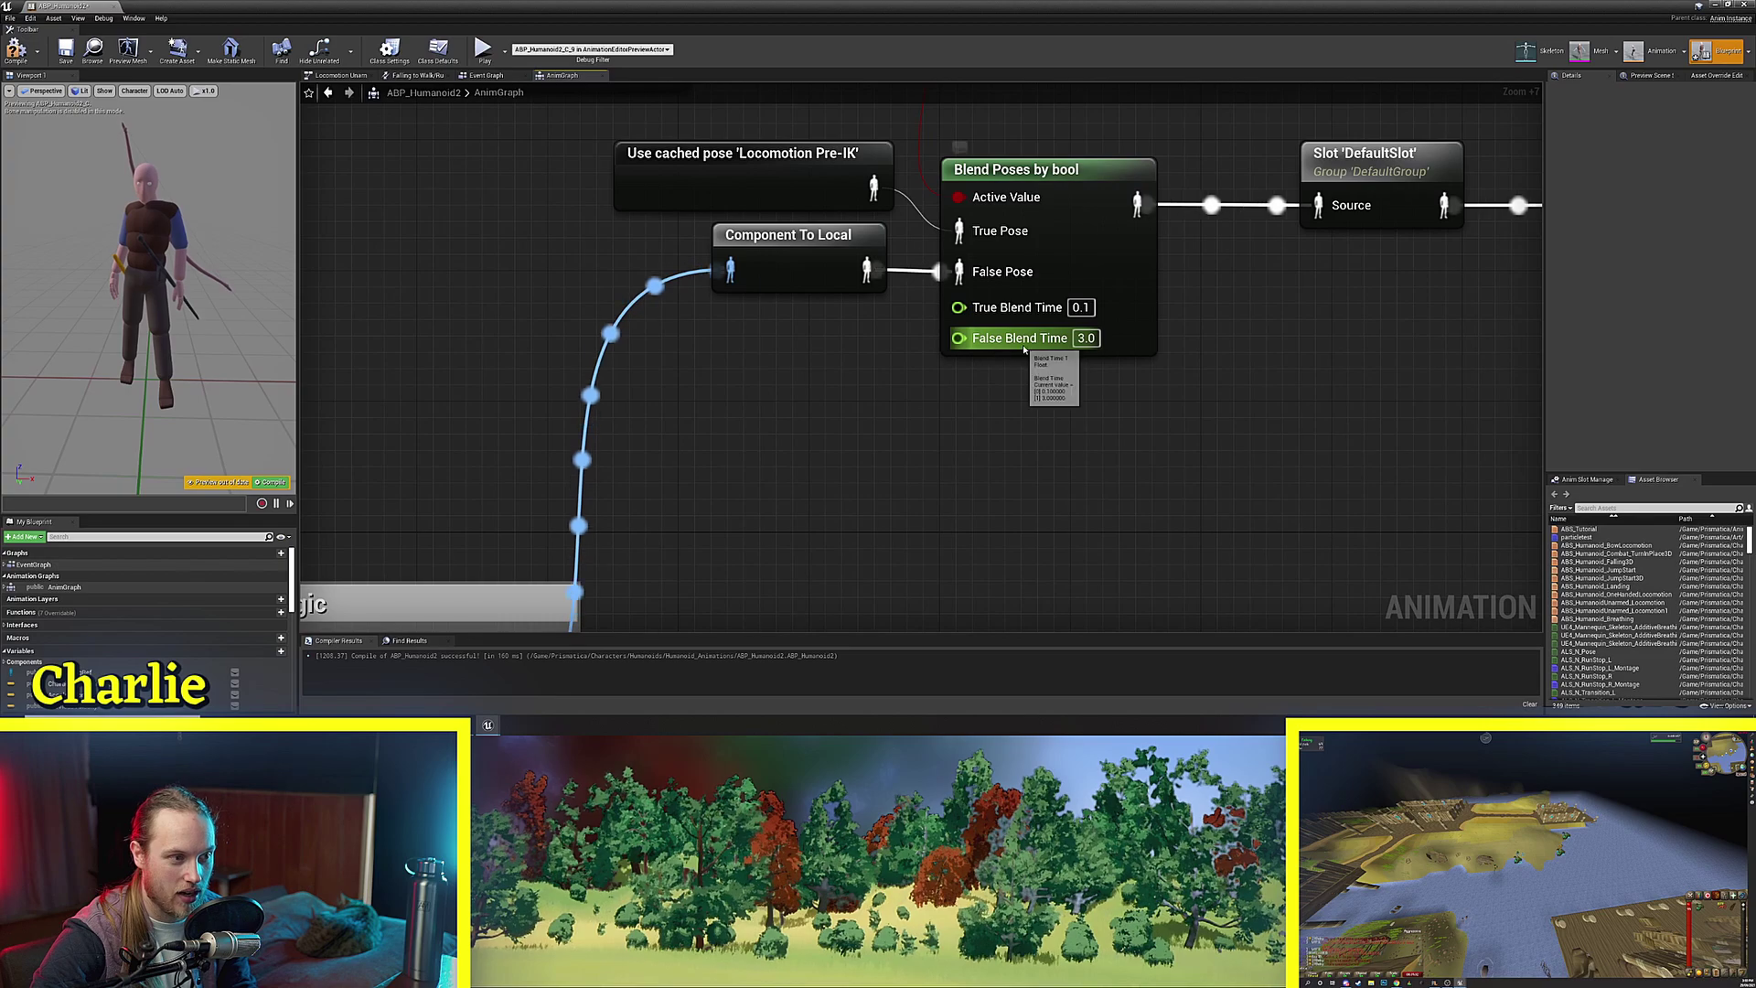
# Trace the False Pose input of Blend Poses by bool back through the foot lock section and the Dragon solver nodes.
pyautogui.scroll(-5, 1182, 235)
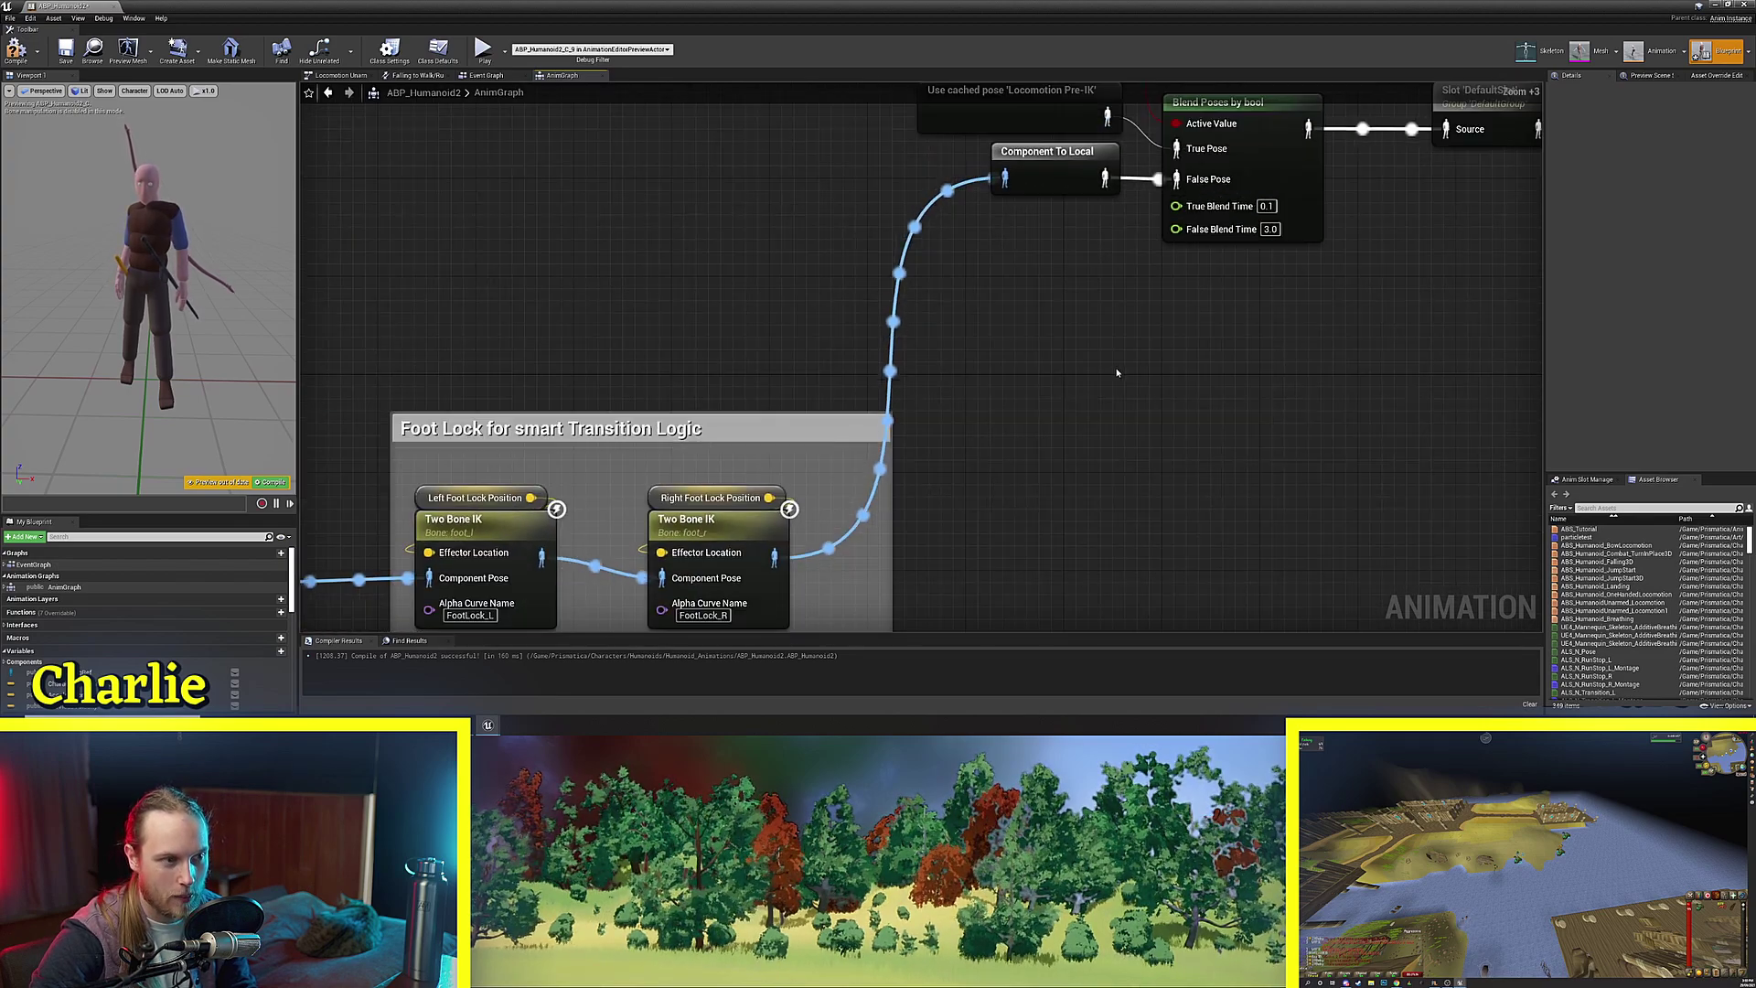
pyautogui.scroll(2, 1182, 236)
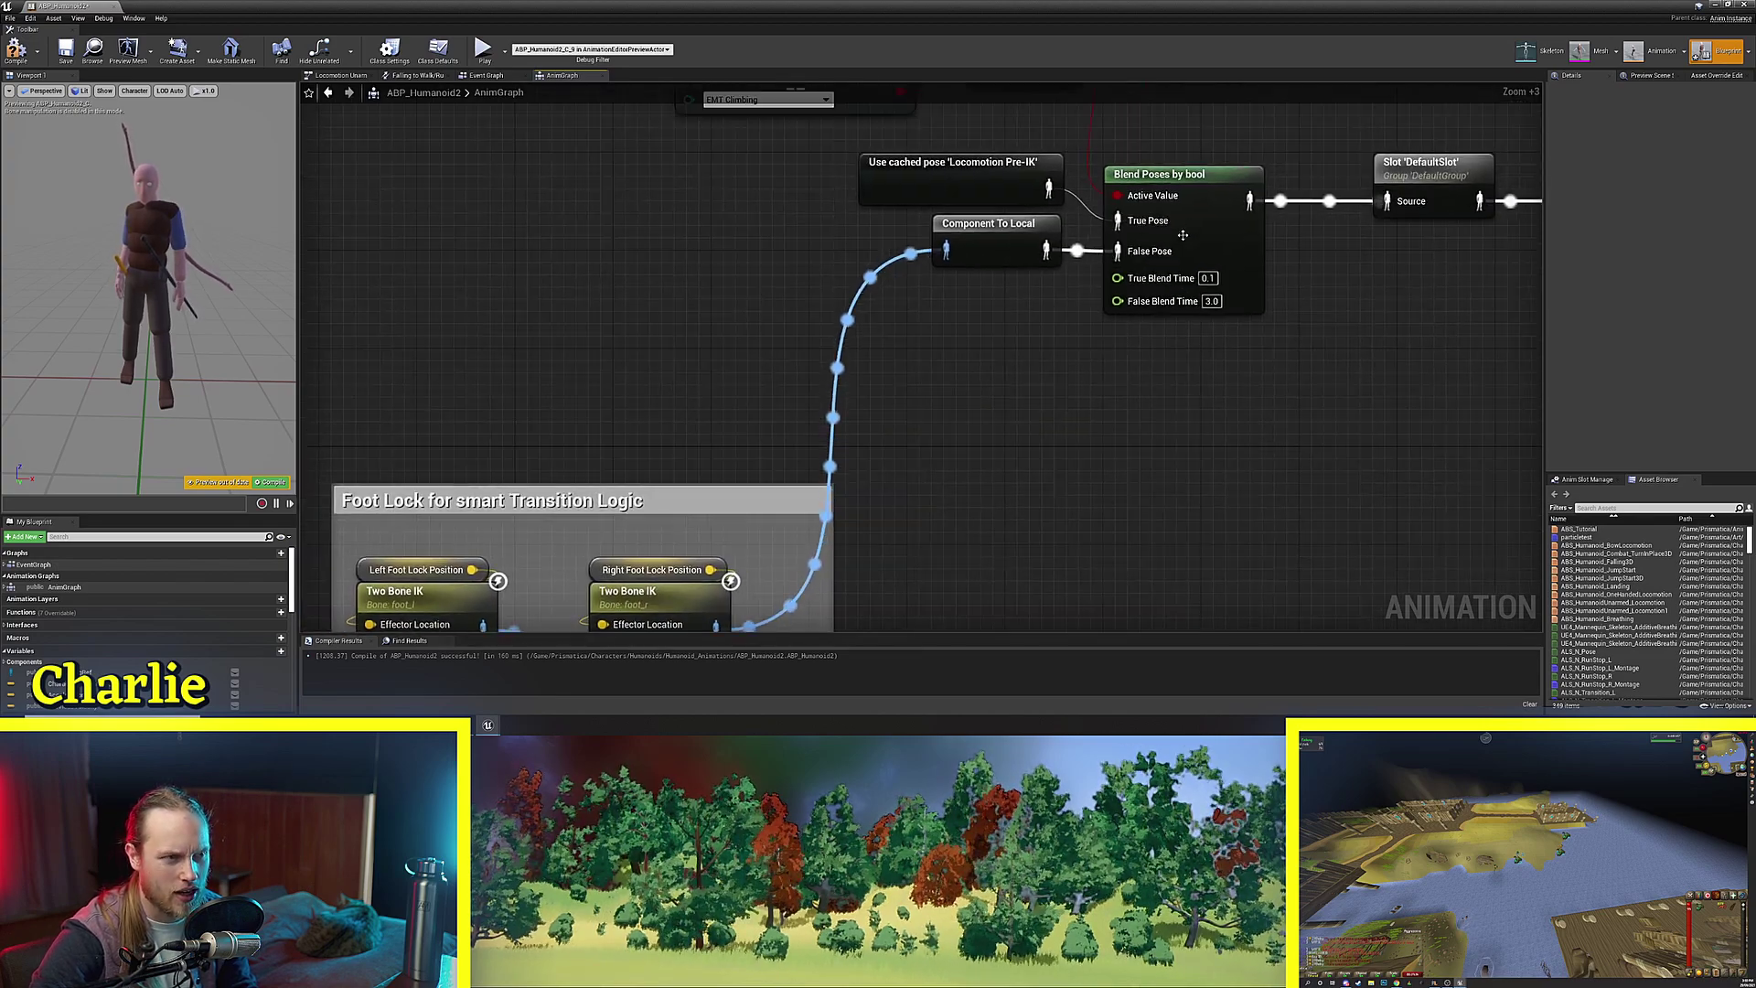
pyautogui.click(952, 351)
pyautogui.moveTo(904, 371); pyautogui.dragTo(1012, 271, button='right')
pyautogui.scroll(-5, 1012, 271)
pyautogui.moveTo(786, 484); pyautogui.dragTo(1199, 372, button='right')
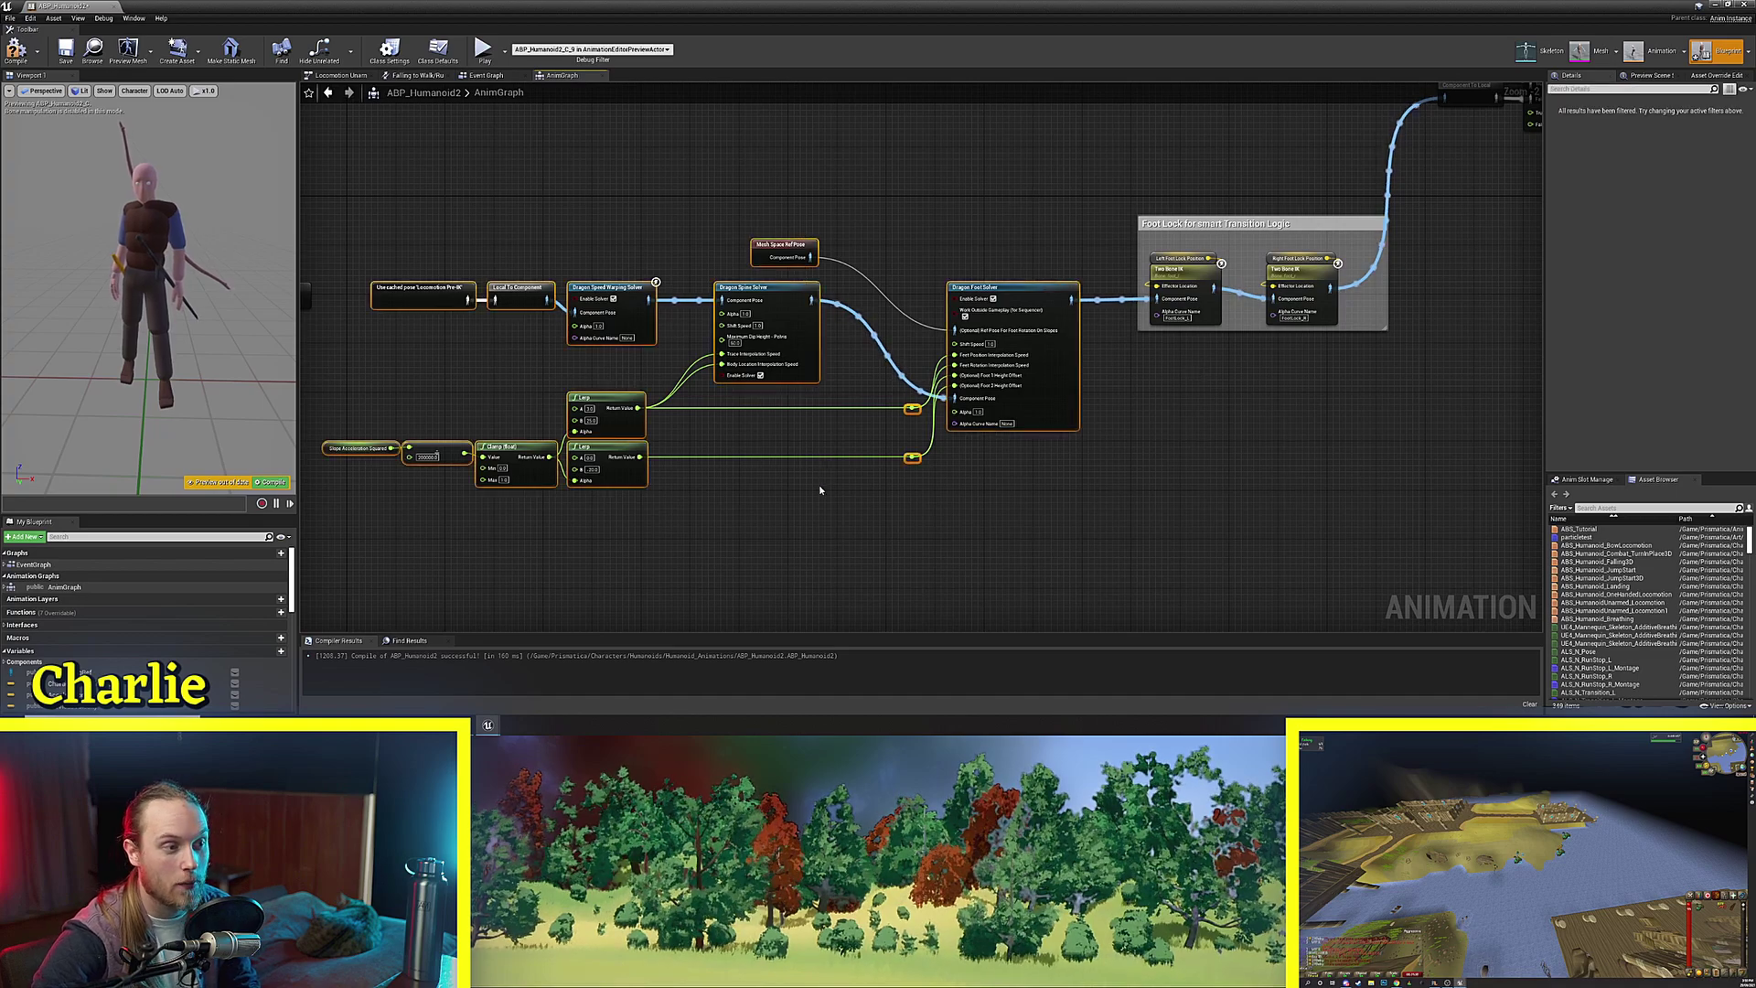
pyautogui.moveTo(961, 264); pyautogui.dragTo(441, 516)
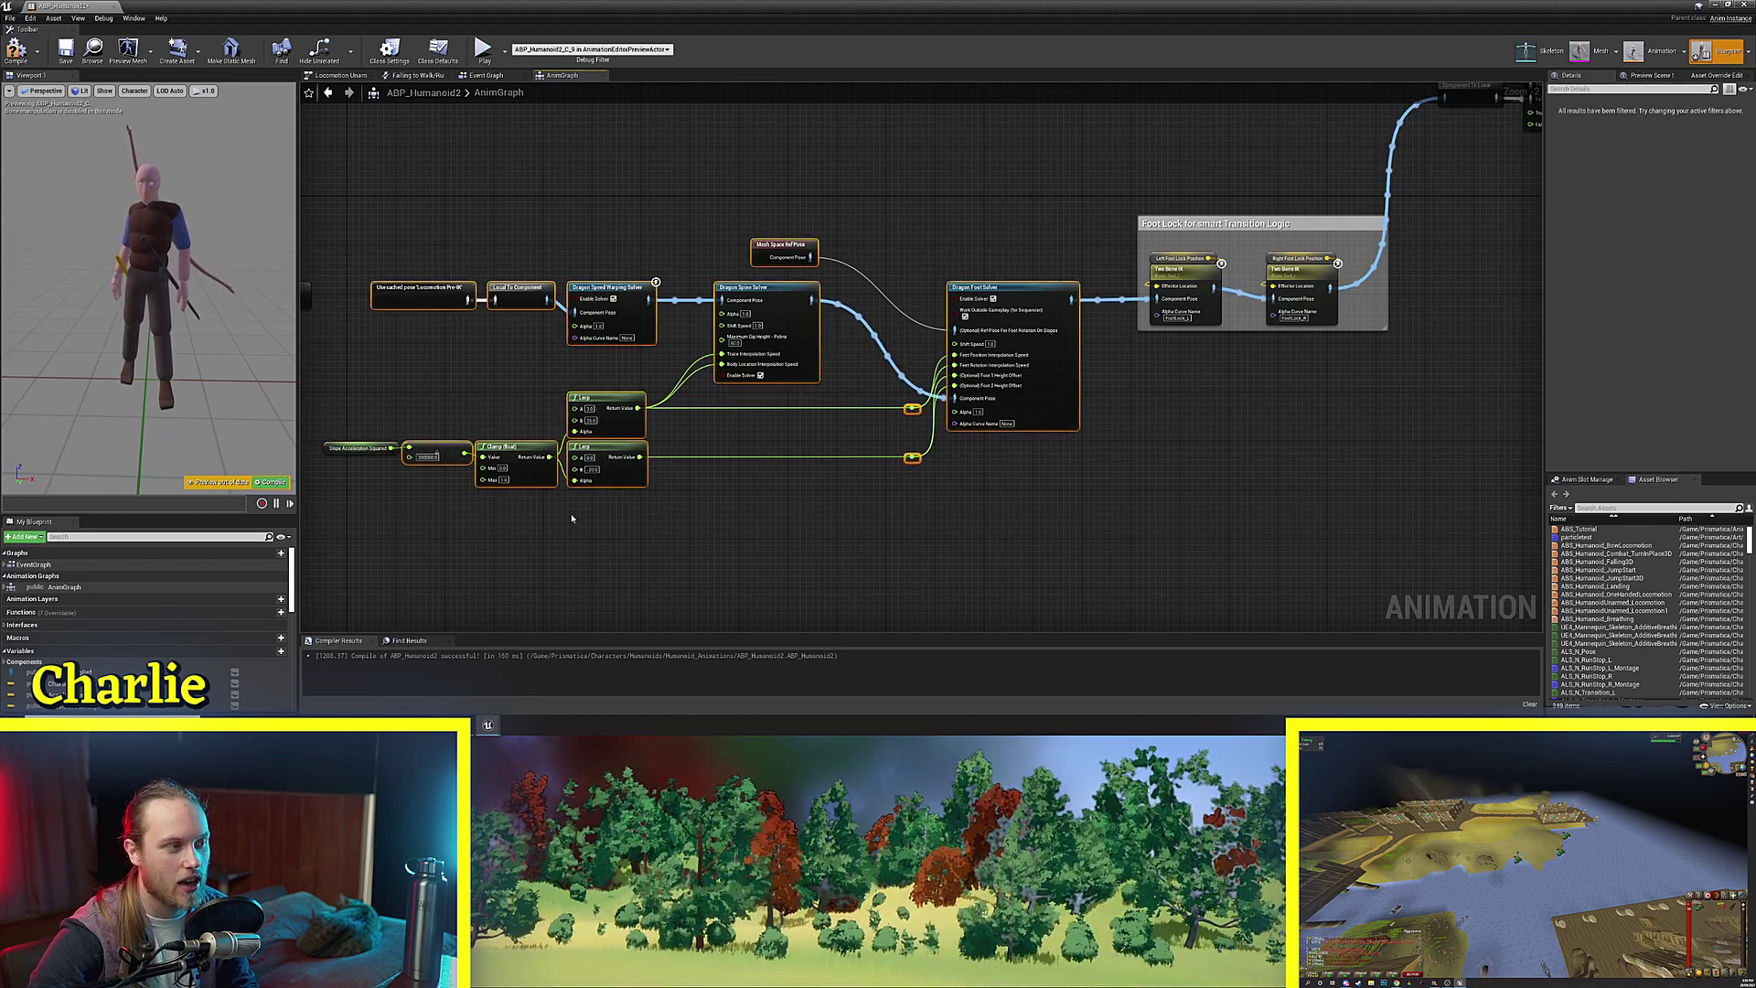
pyautogui.moveTo(655, 502); pyautogui.dragTo(871, 498, button='right')
pyautogui.scroll(6, 871, 498)
pyautogui.moveTo(1253, 372); pyautogui.dragTo(1028, 447, button='right')
pyautogui.scroll(-3, 1028, 448)
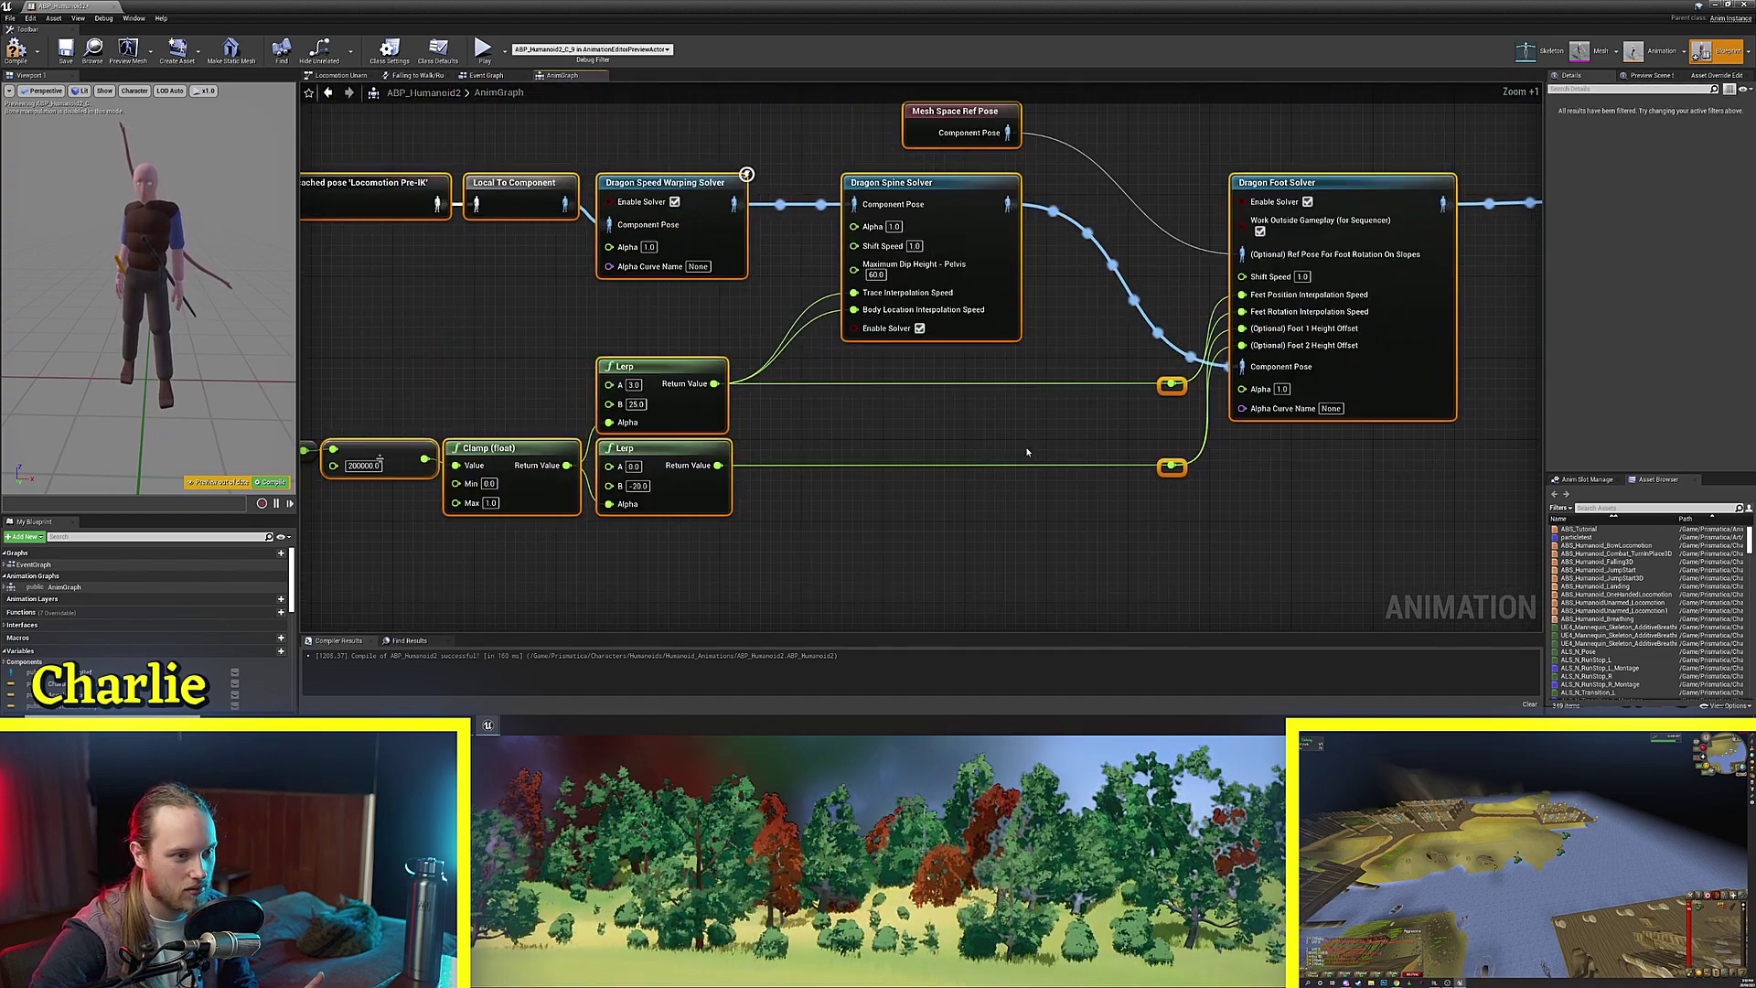
pyautogui.click(1024, 443)
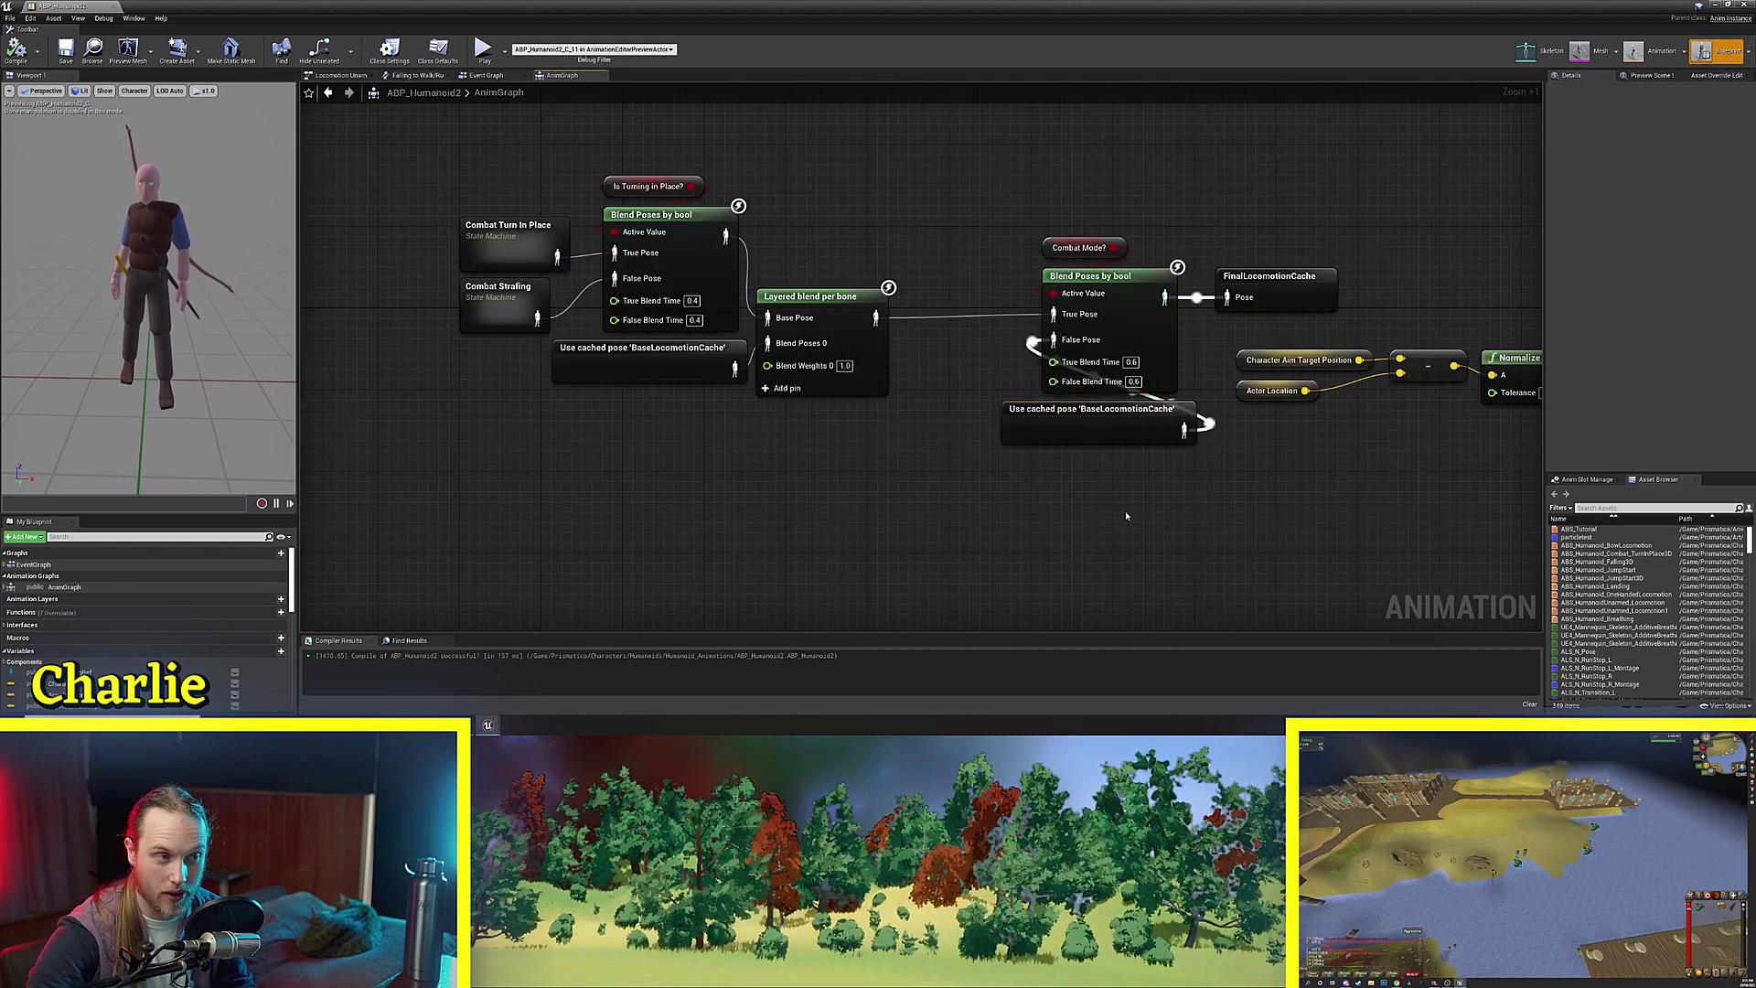
# Examine the Is Turning in Place? blend between the Combat Turn In Place and Combat Strafing state machines.
pyautogui.moveTo(829, 464); pyautogui.dragTo(870, 482, button='right')
pyautogui.scroll(2, 835, 475)
pyautogui.moveTo(831, 421); pyautogui.dragTo(912, 470, button='right')
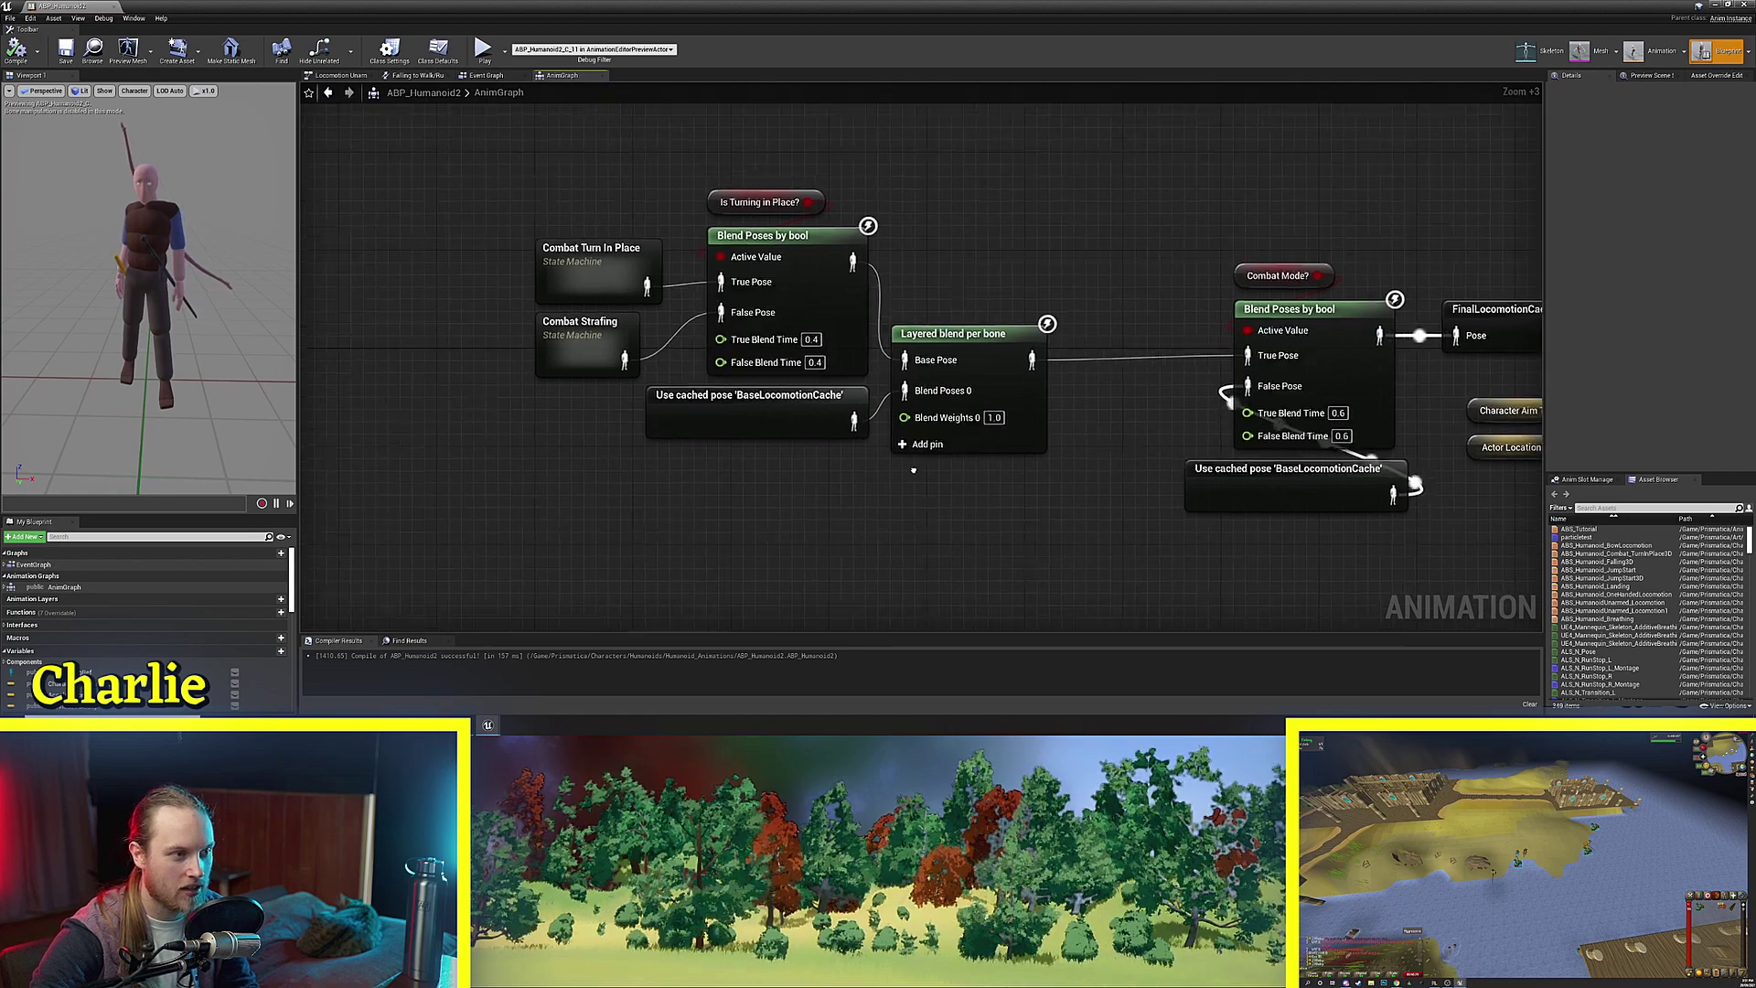
pyautogui.scroll(4, 913, 470)
pyautogui.click(1066, 261)
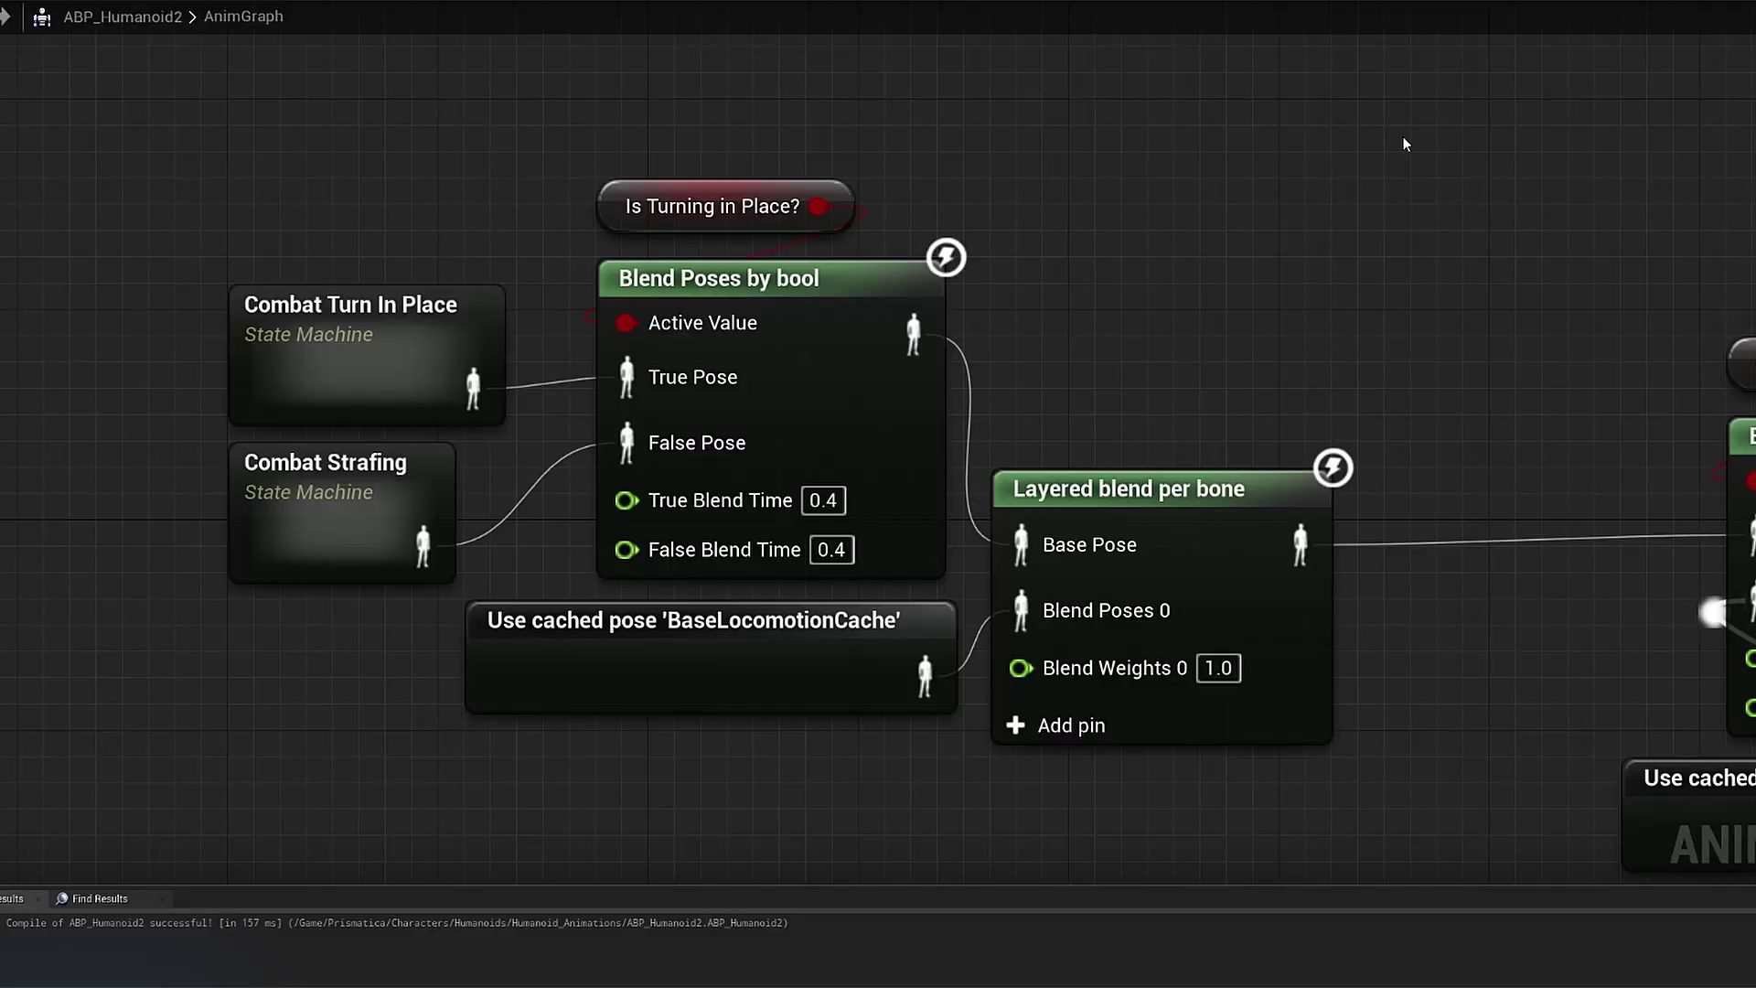
pyautogui.moveTo(1254, 179); pyautogui.dragTo(1368, 183, button='right')
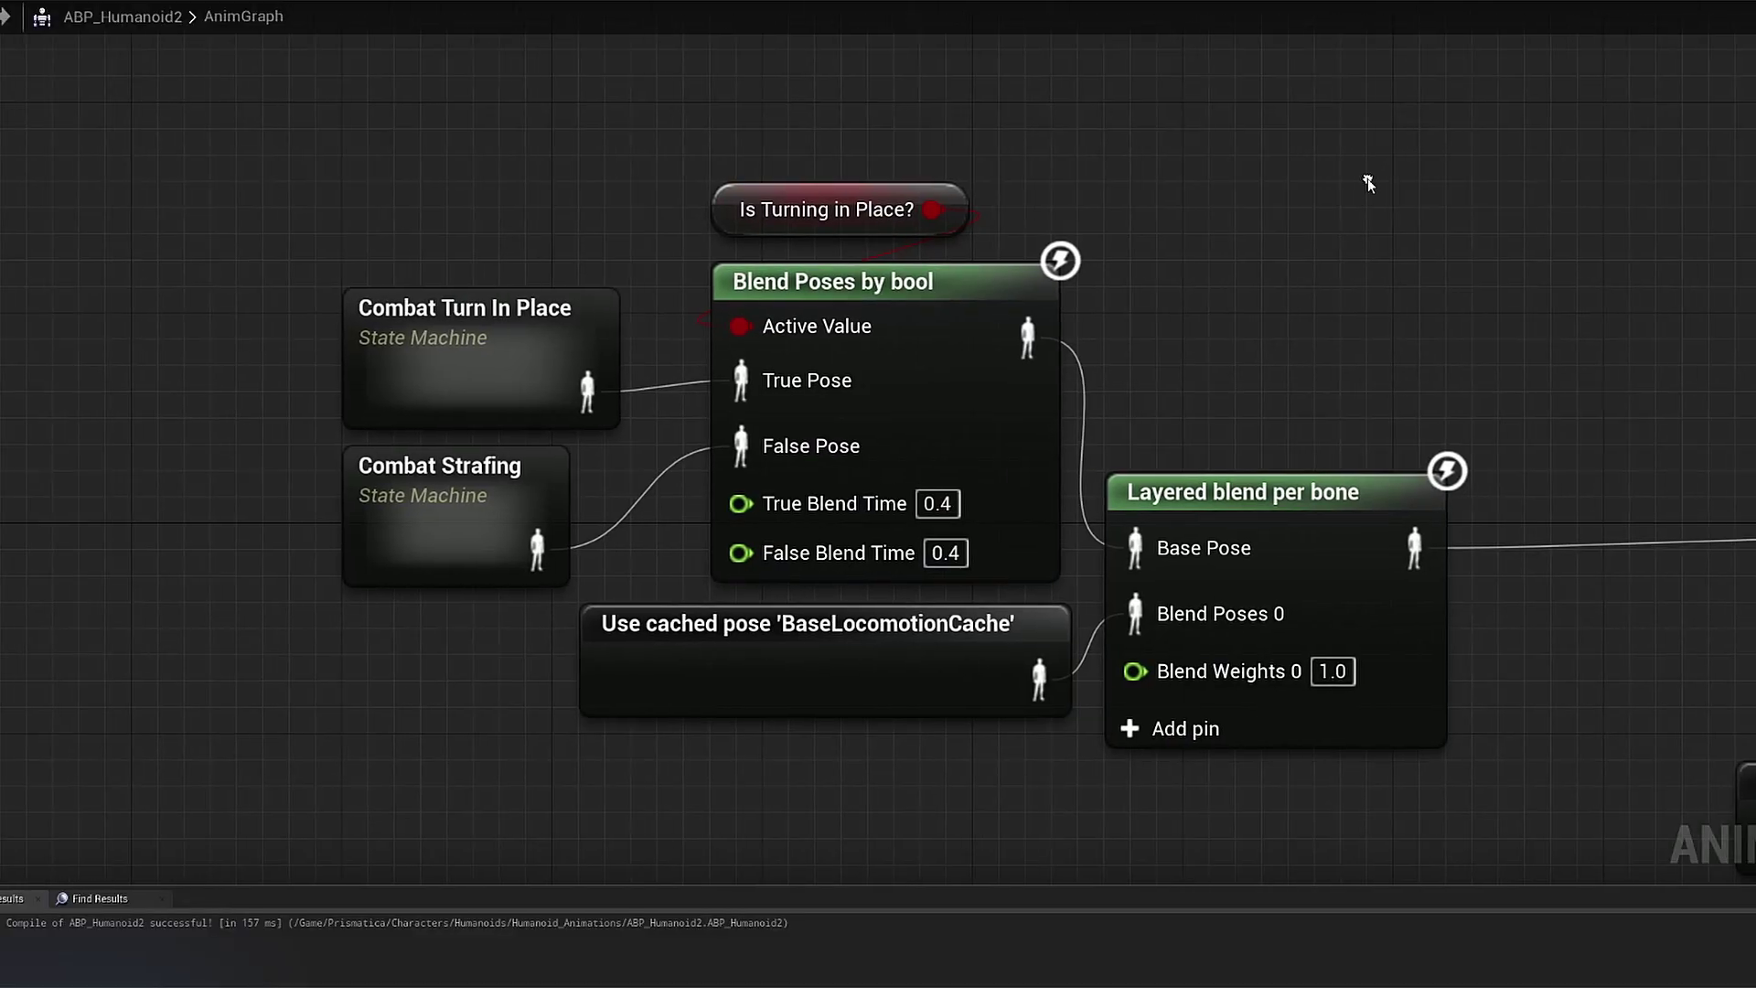
pyautogui.moveTo(486, 180); pyautogui.dragTo(404, 183, button='right')
pyautogui.click(377, 382)
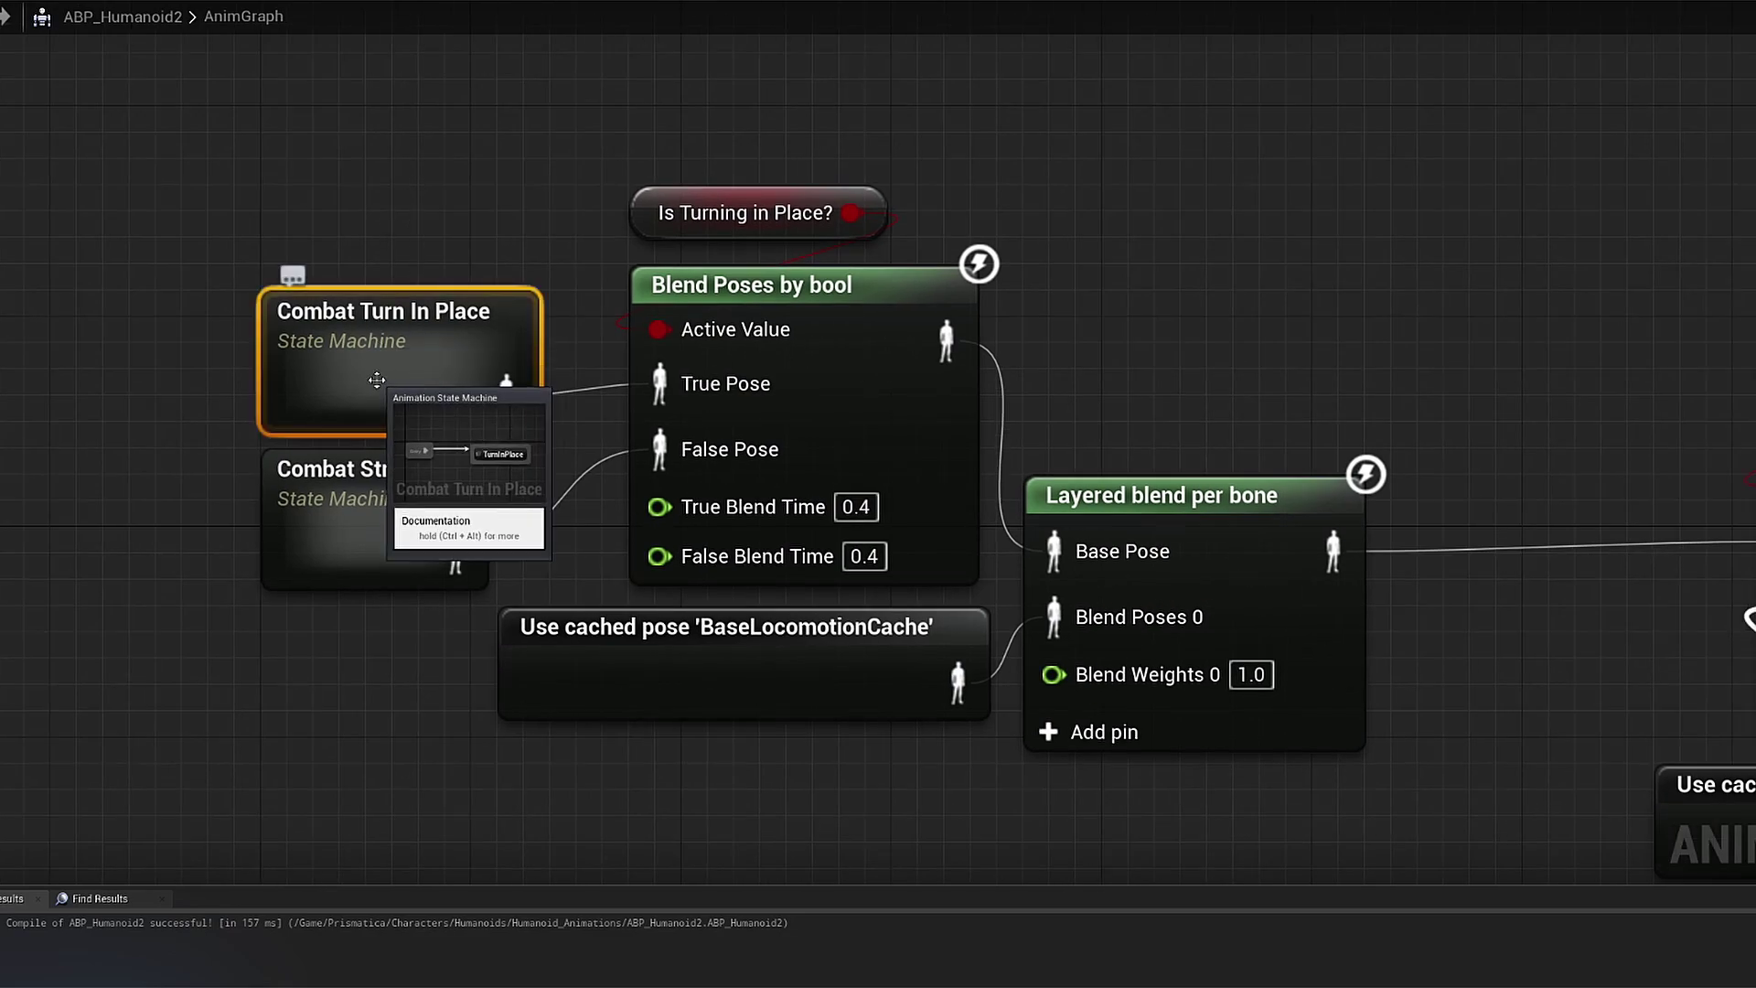
pyautogui.click(330, 546)
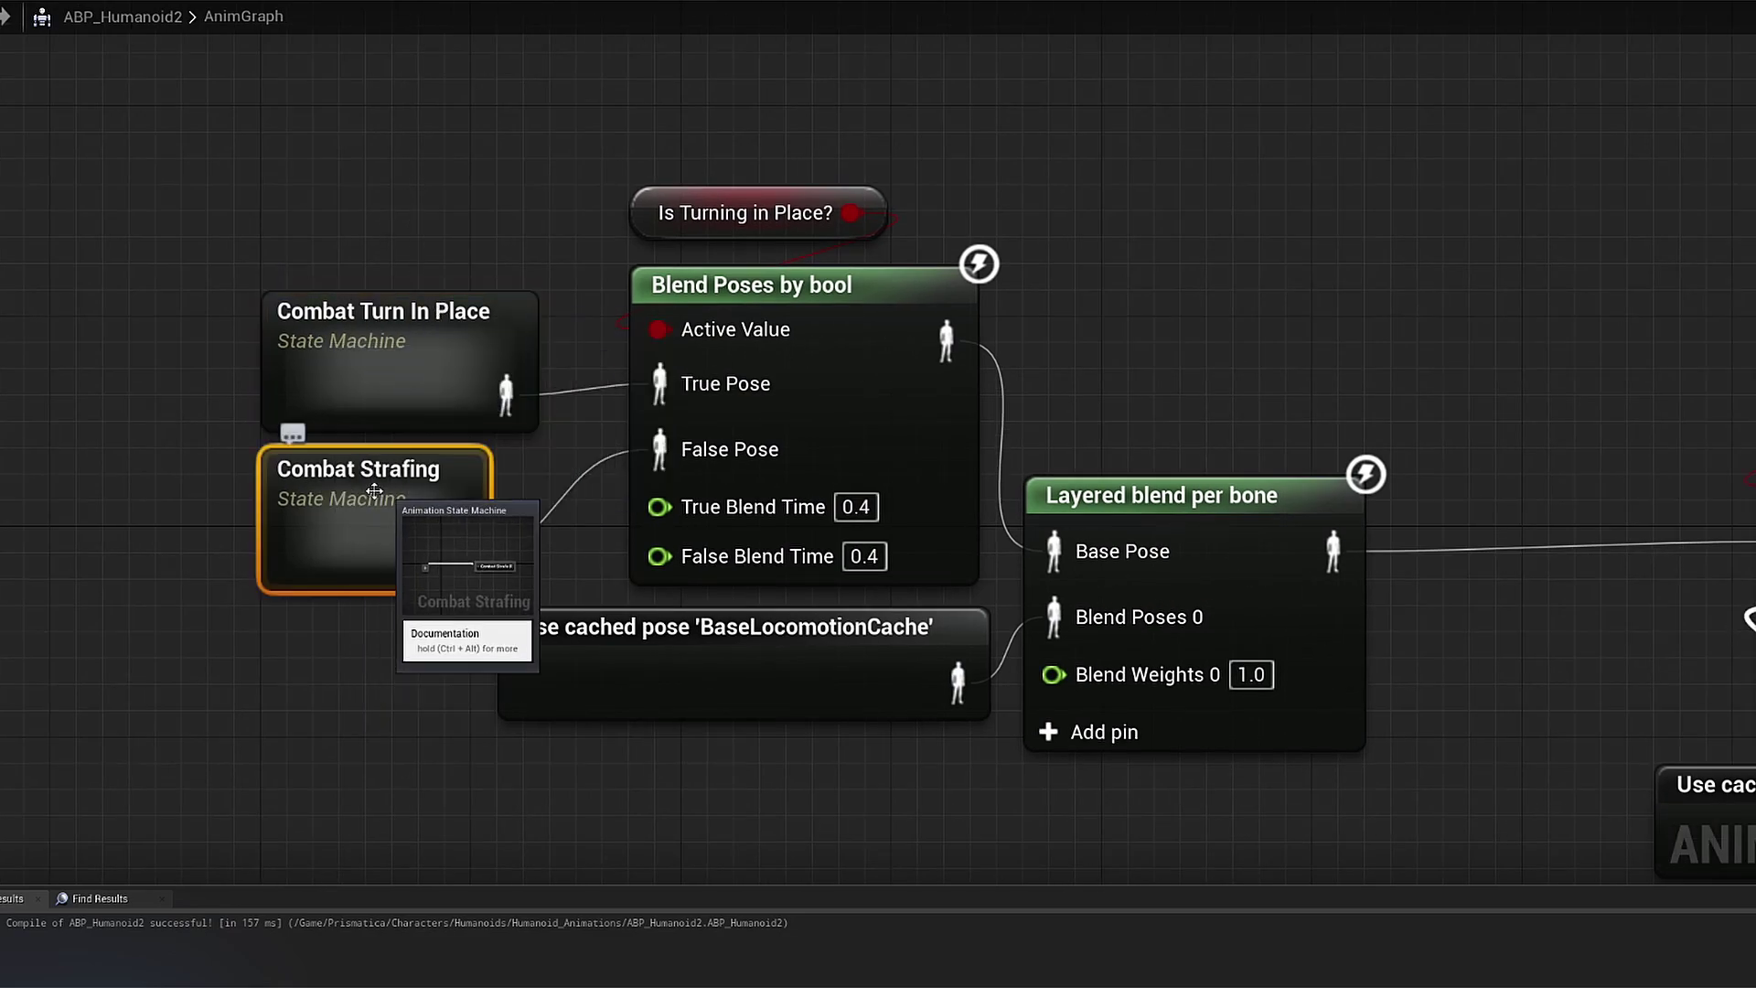
# Examine how Layered blend per bone combines the combat pose with the cached BaseLocomotionCache pose.
pyautogui.moveTo(352, 524); pyautogui.dragTo(141, 470, button='right')
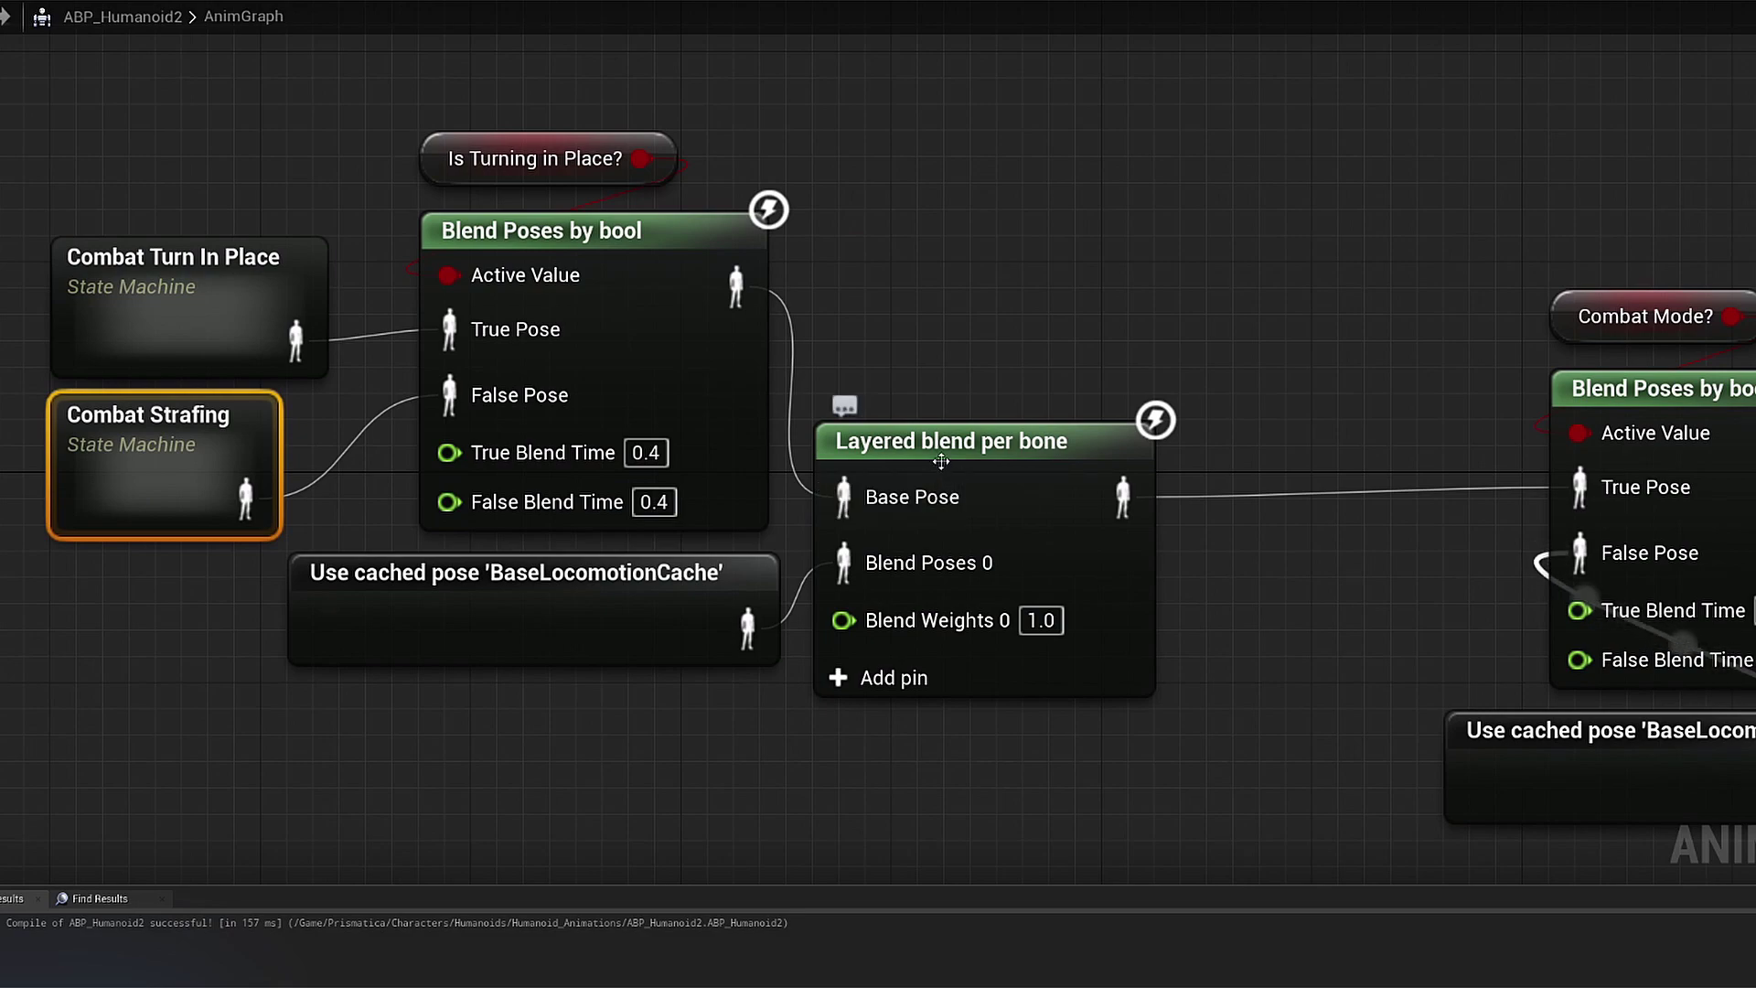
pyautogui.moveTo(928, 452); pyautogui.dragTo(955, 455)
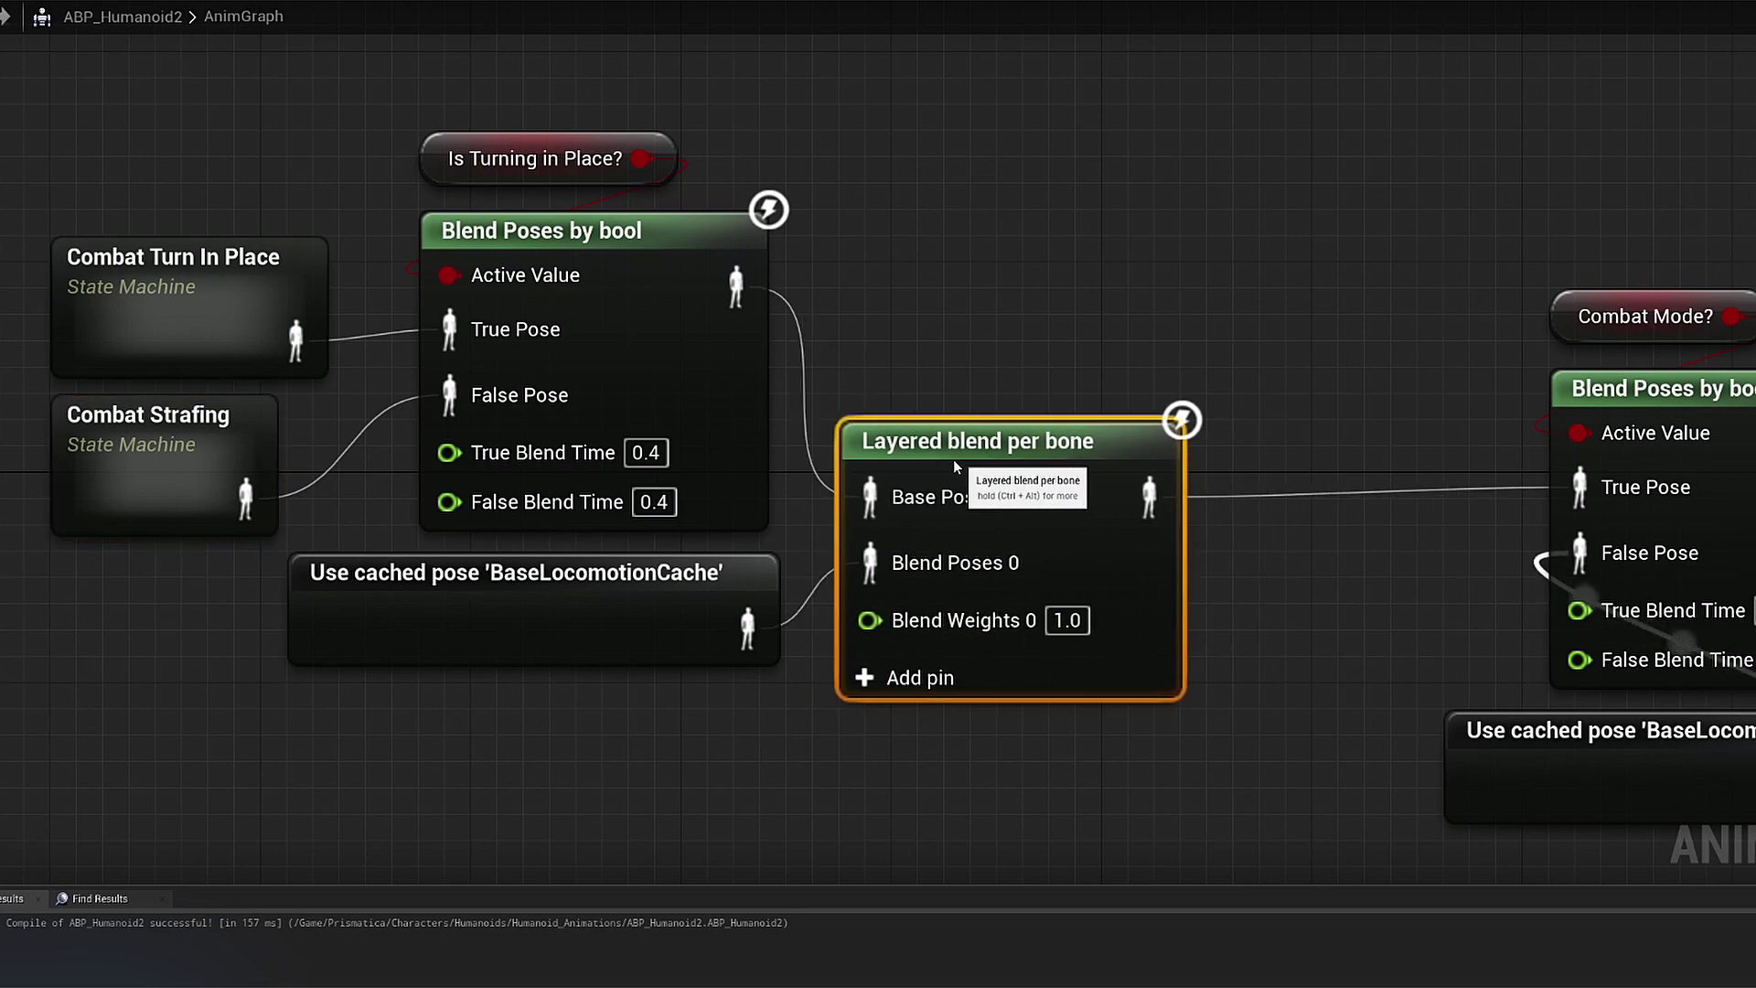
pyautogui.moveTo(965, 560); pyautogui.dragTo(886, 413, button='right')
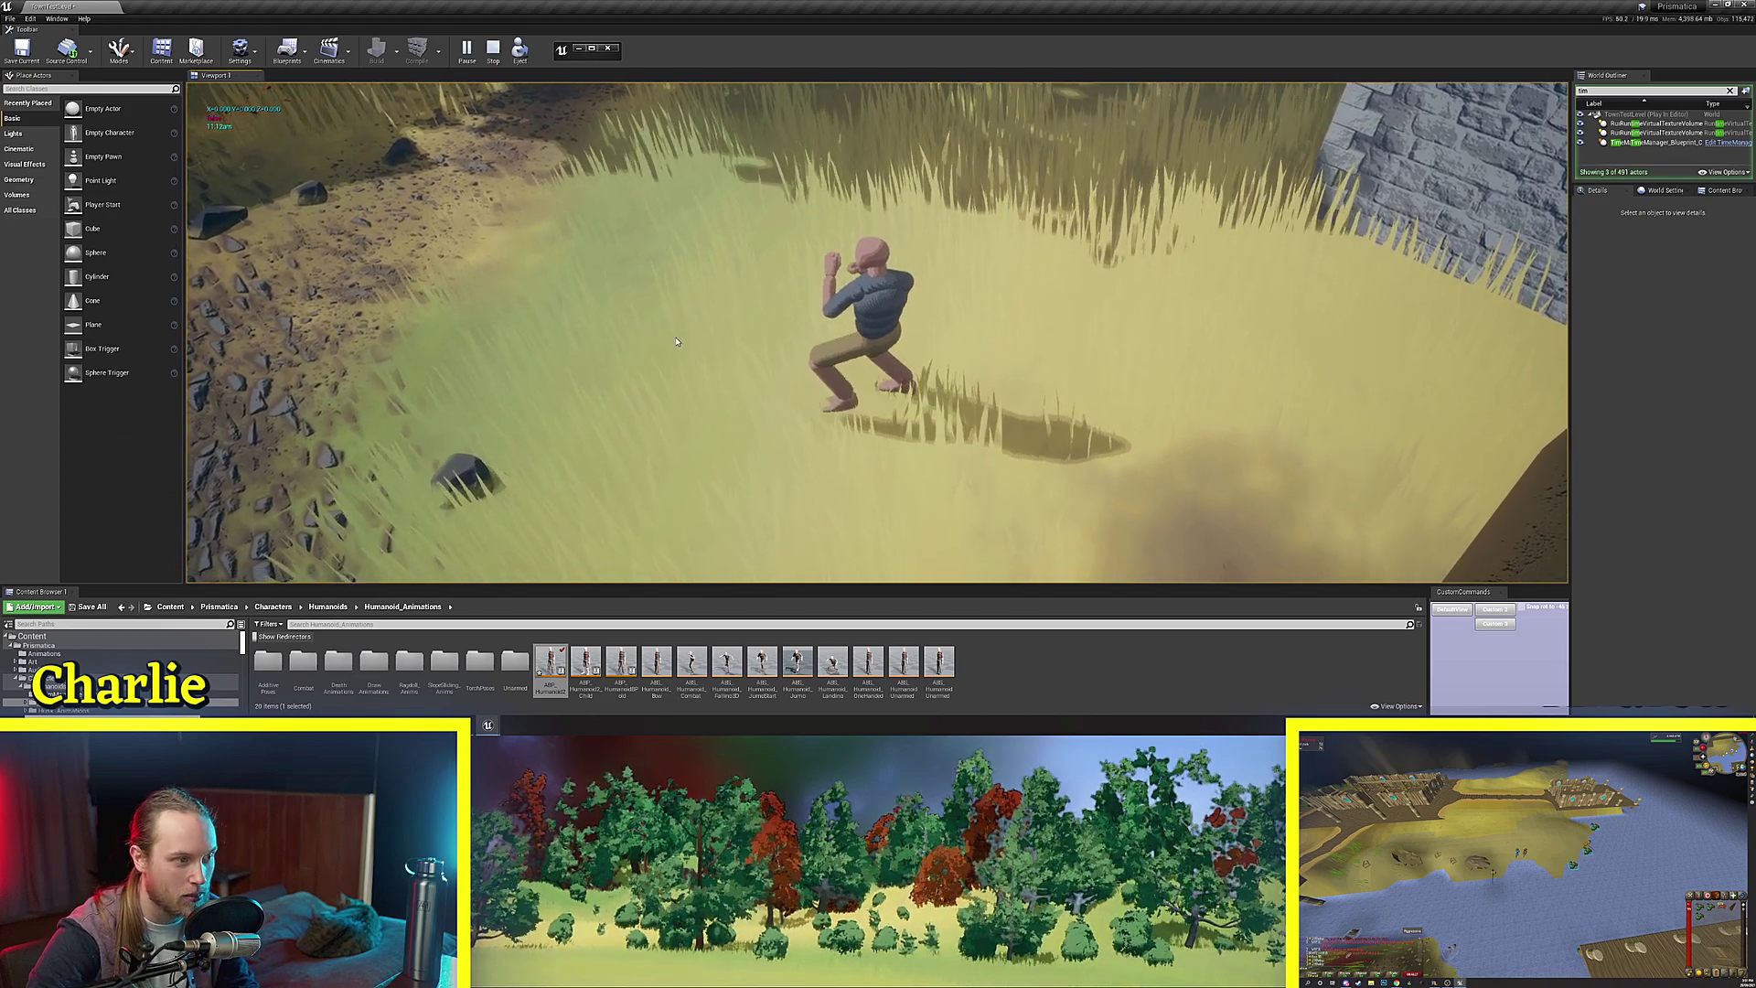
# Test the character's combat strafing and turning in place by moving it around the running level.
pyautogui.press('a')
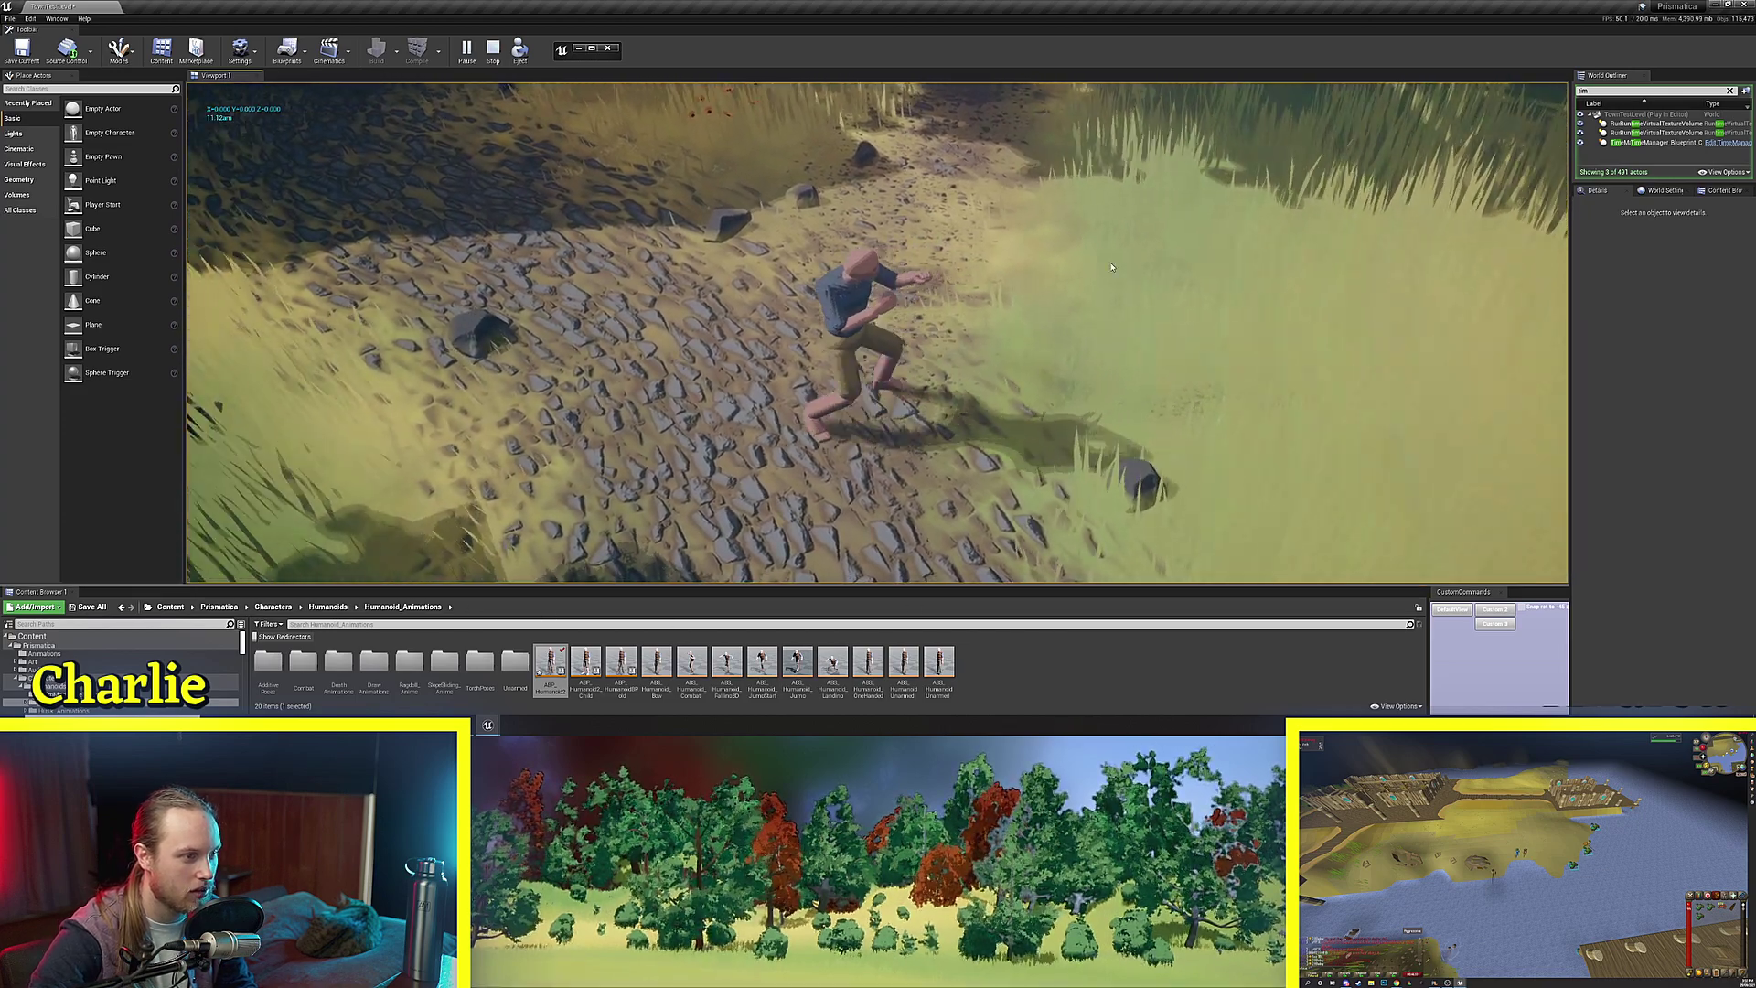
pyautogui.press('w')
pyautogui.press('s')
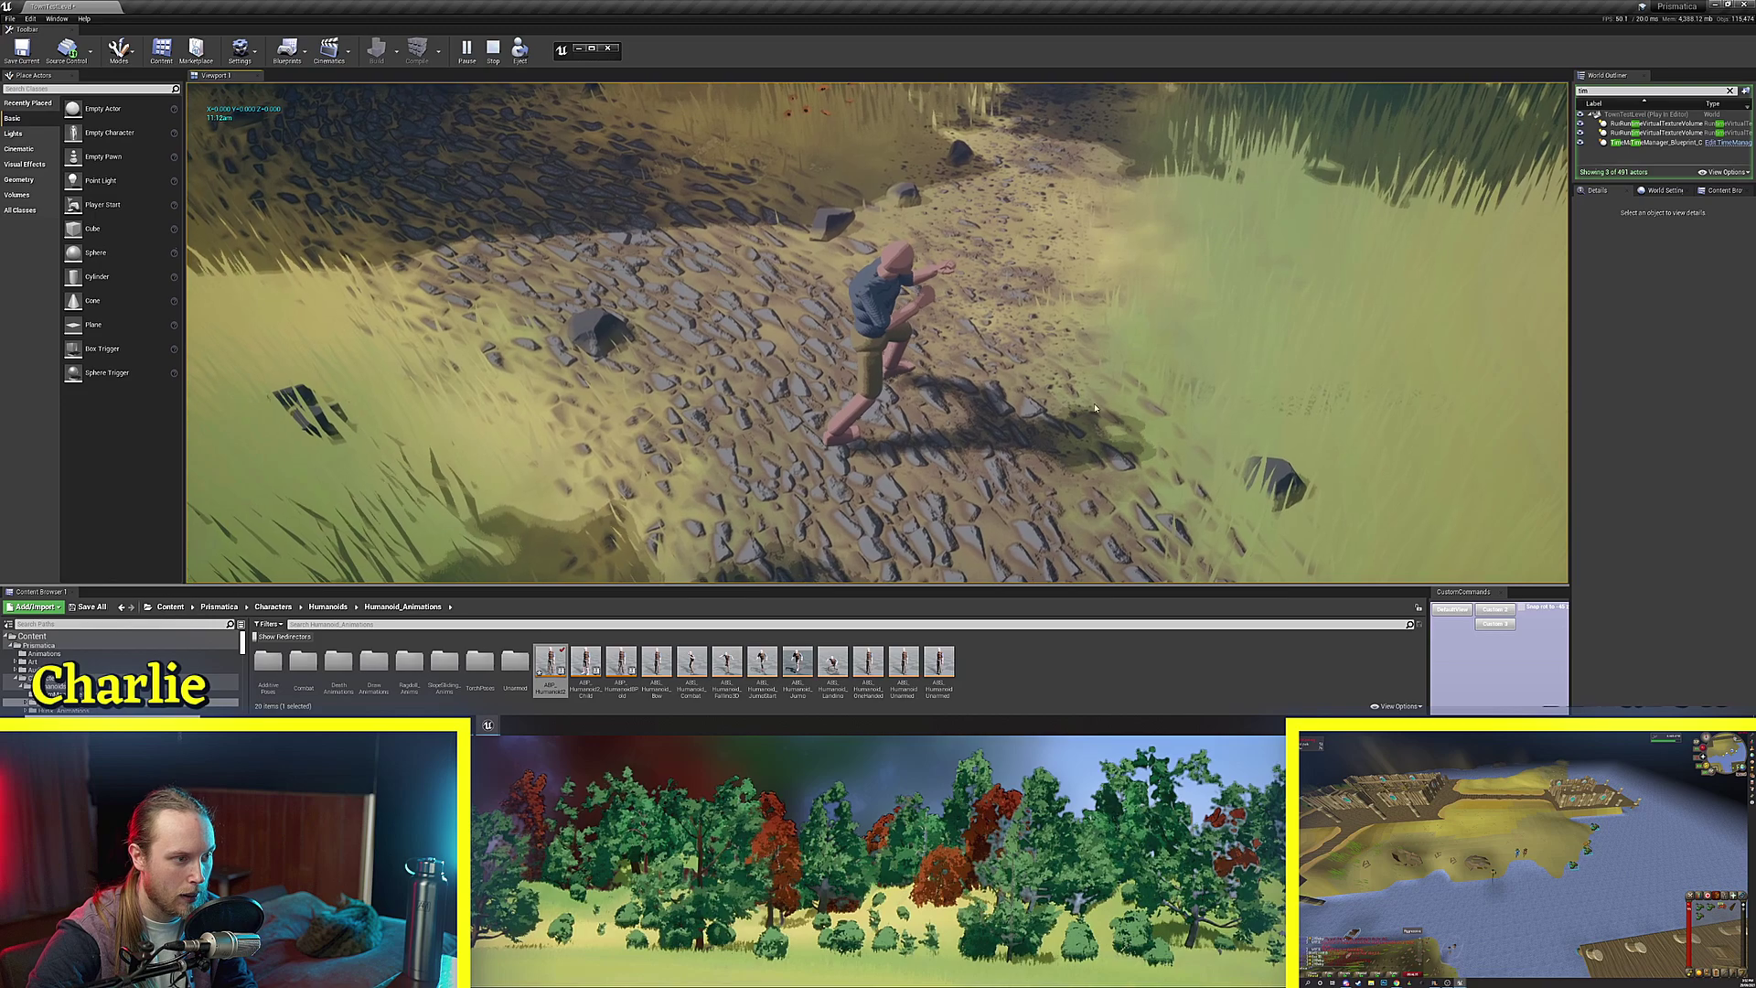
pyautogui.press('w')
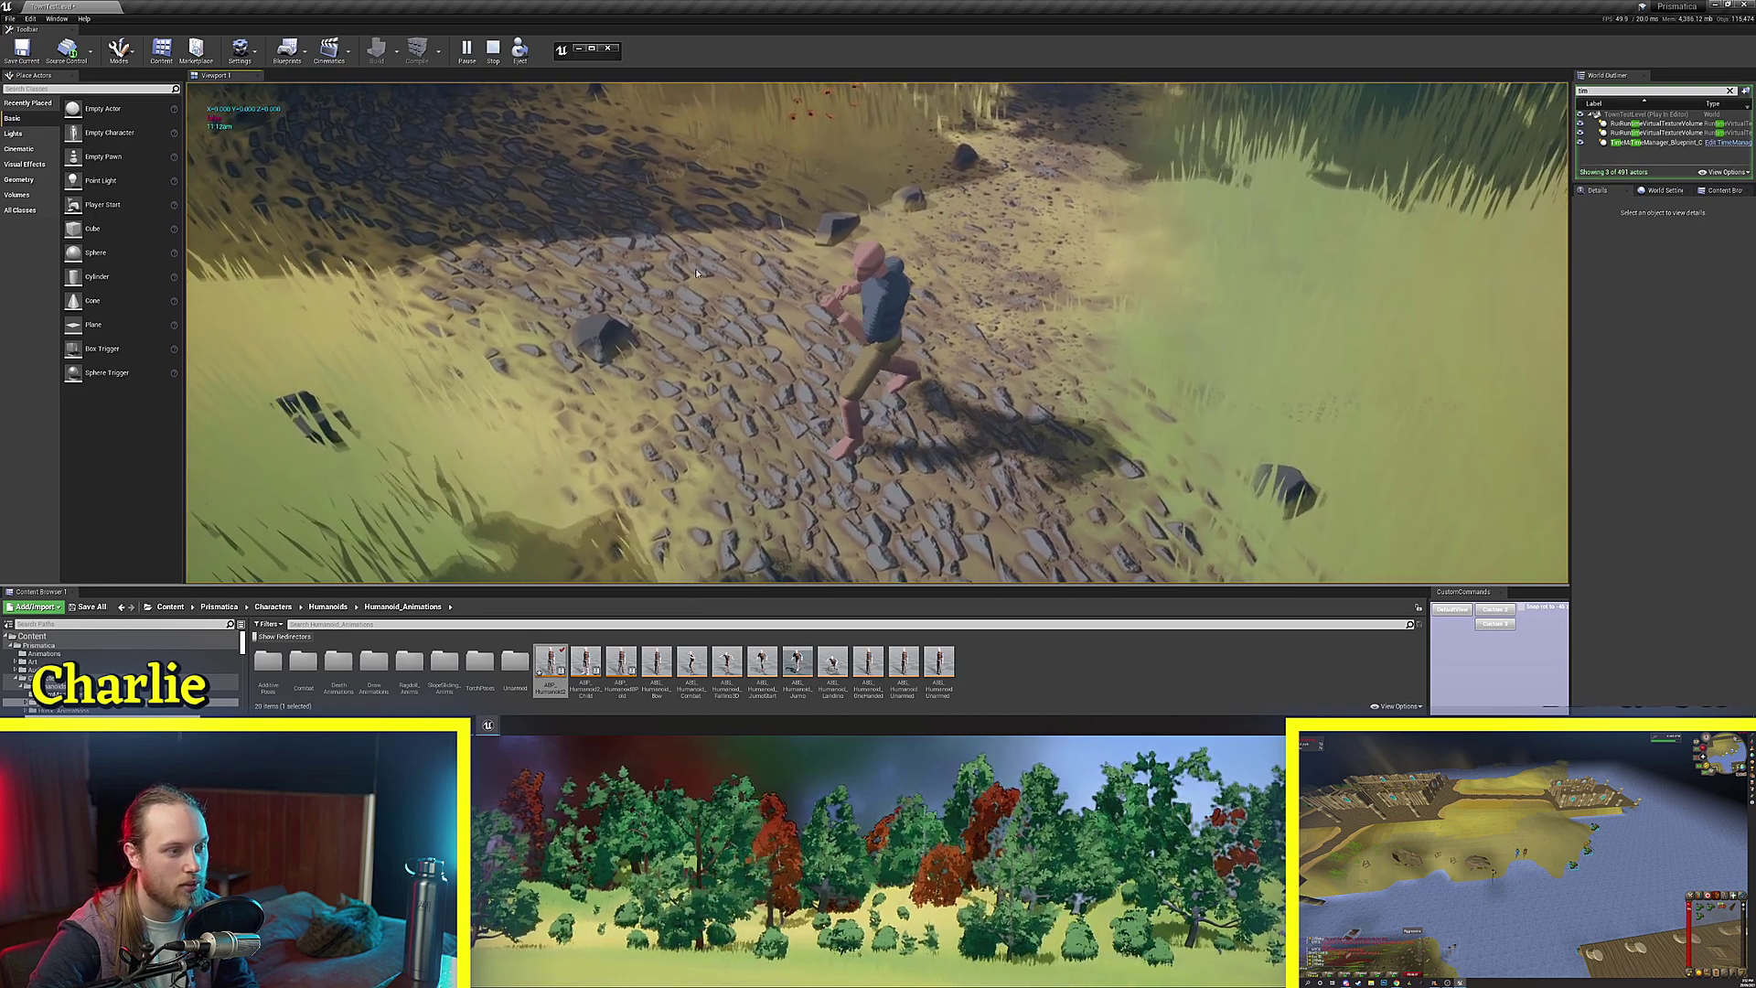
pyautogui.press('s')
pyautogui.press('w')
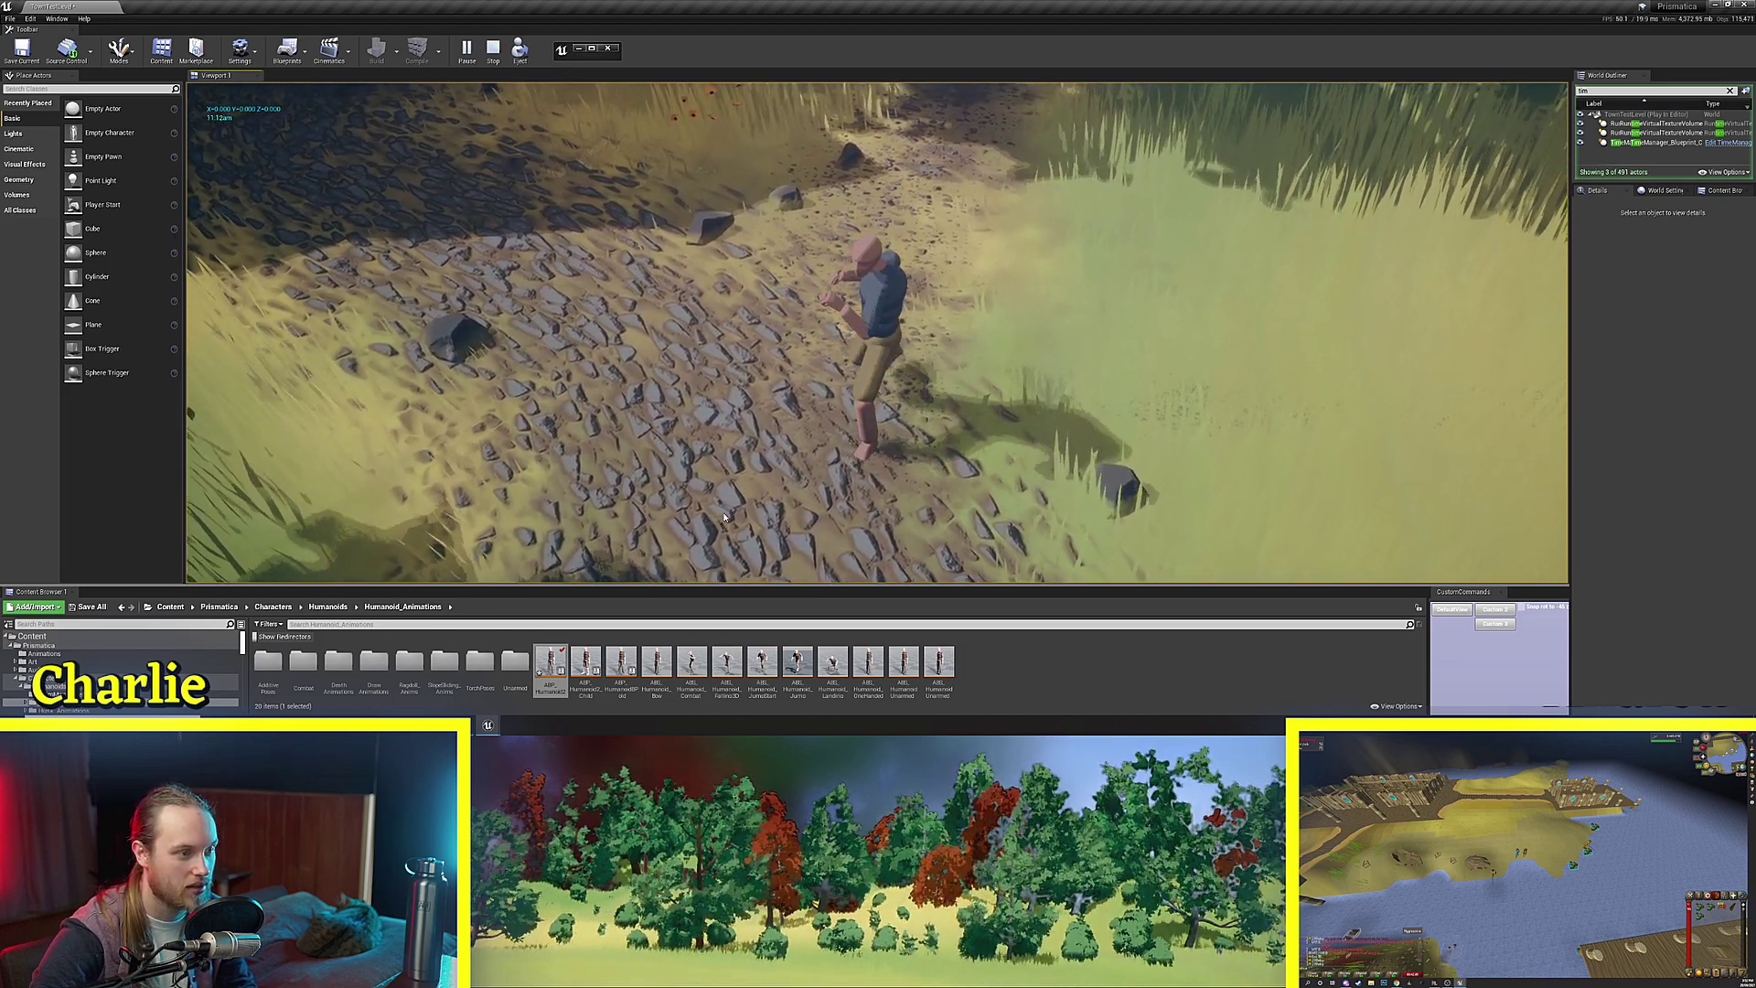
pyautogui.press('d')
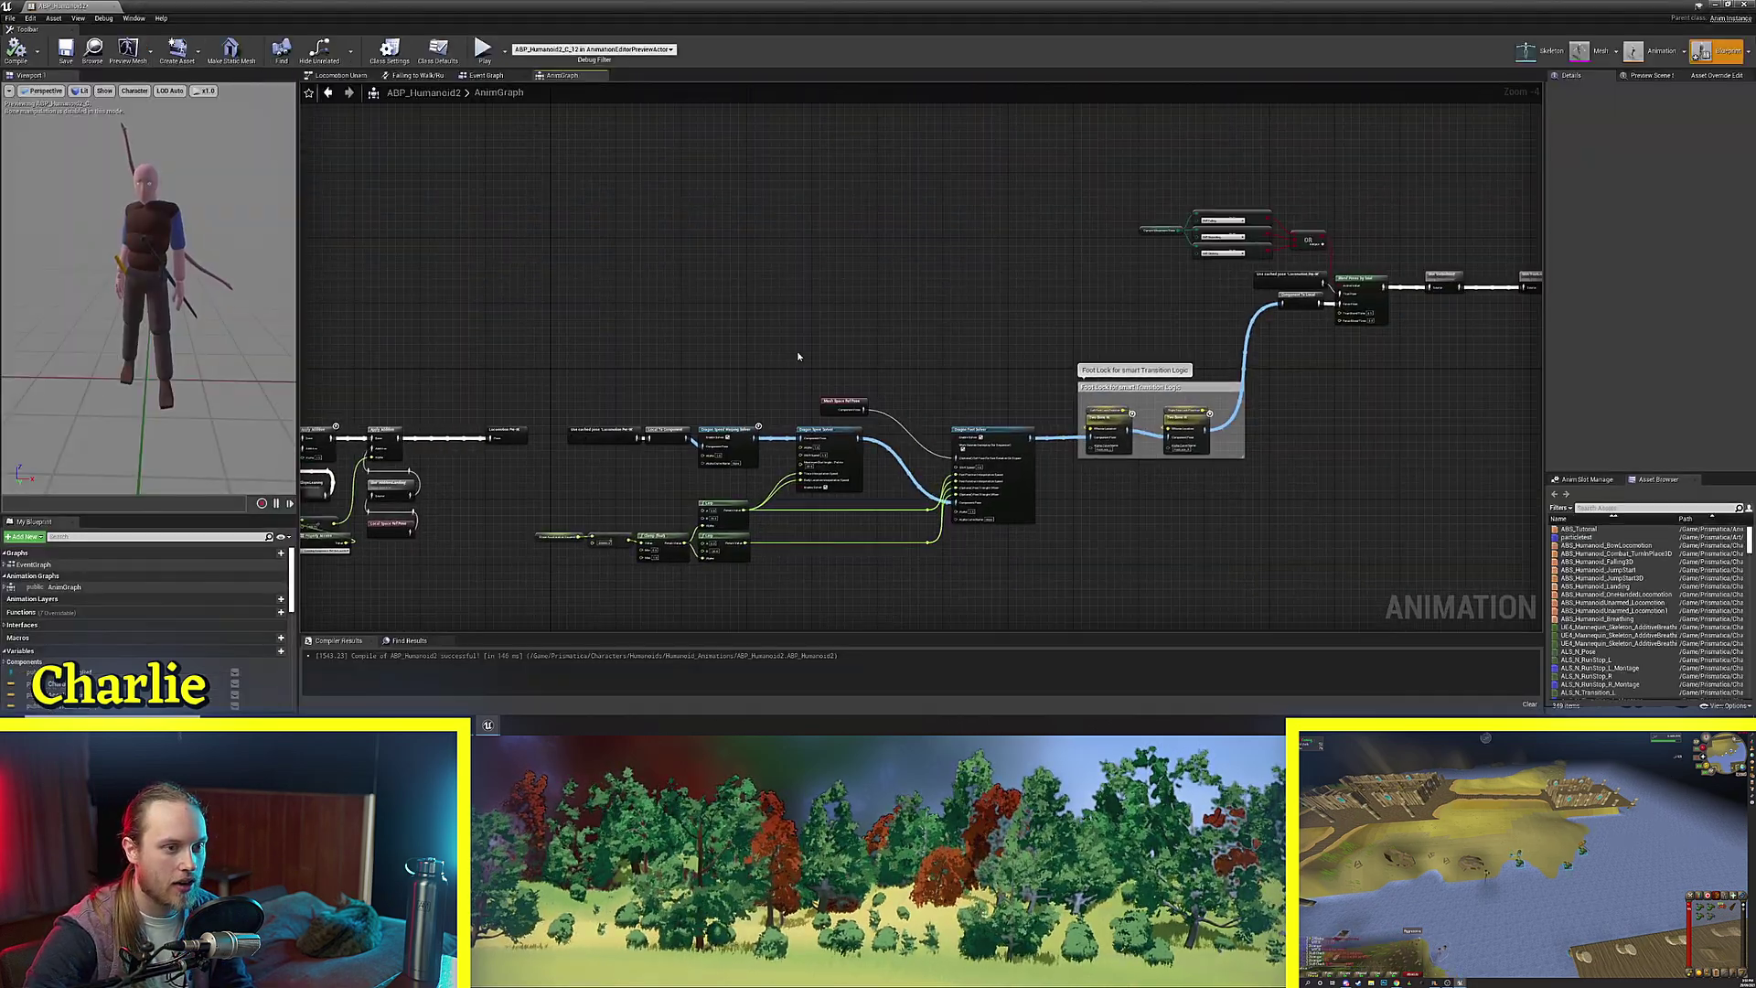
# Examine the Blend Poses (EMovementType) node in the Torso States section, with its movement poses and blend times.
pyautogui.moveTo(799, 357); pyautogui.dragTo(433, 430, button='right')
pyautogui.moveTo(915, 420); pyautogui.dragTo(1542, 389, button='right')
pyautogui.moveTo(640, 430); pyautogui.dragTo(1218, 245, button='right')
pyautogui.scroll(7, 1020, 238)
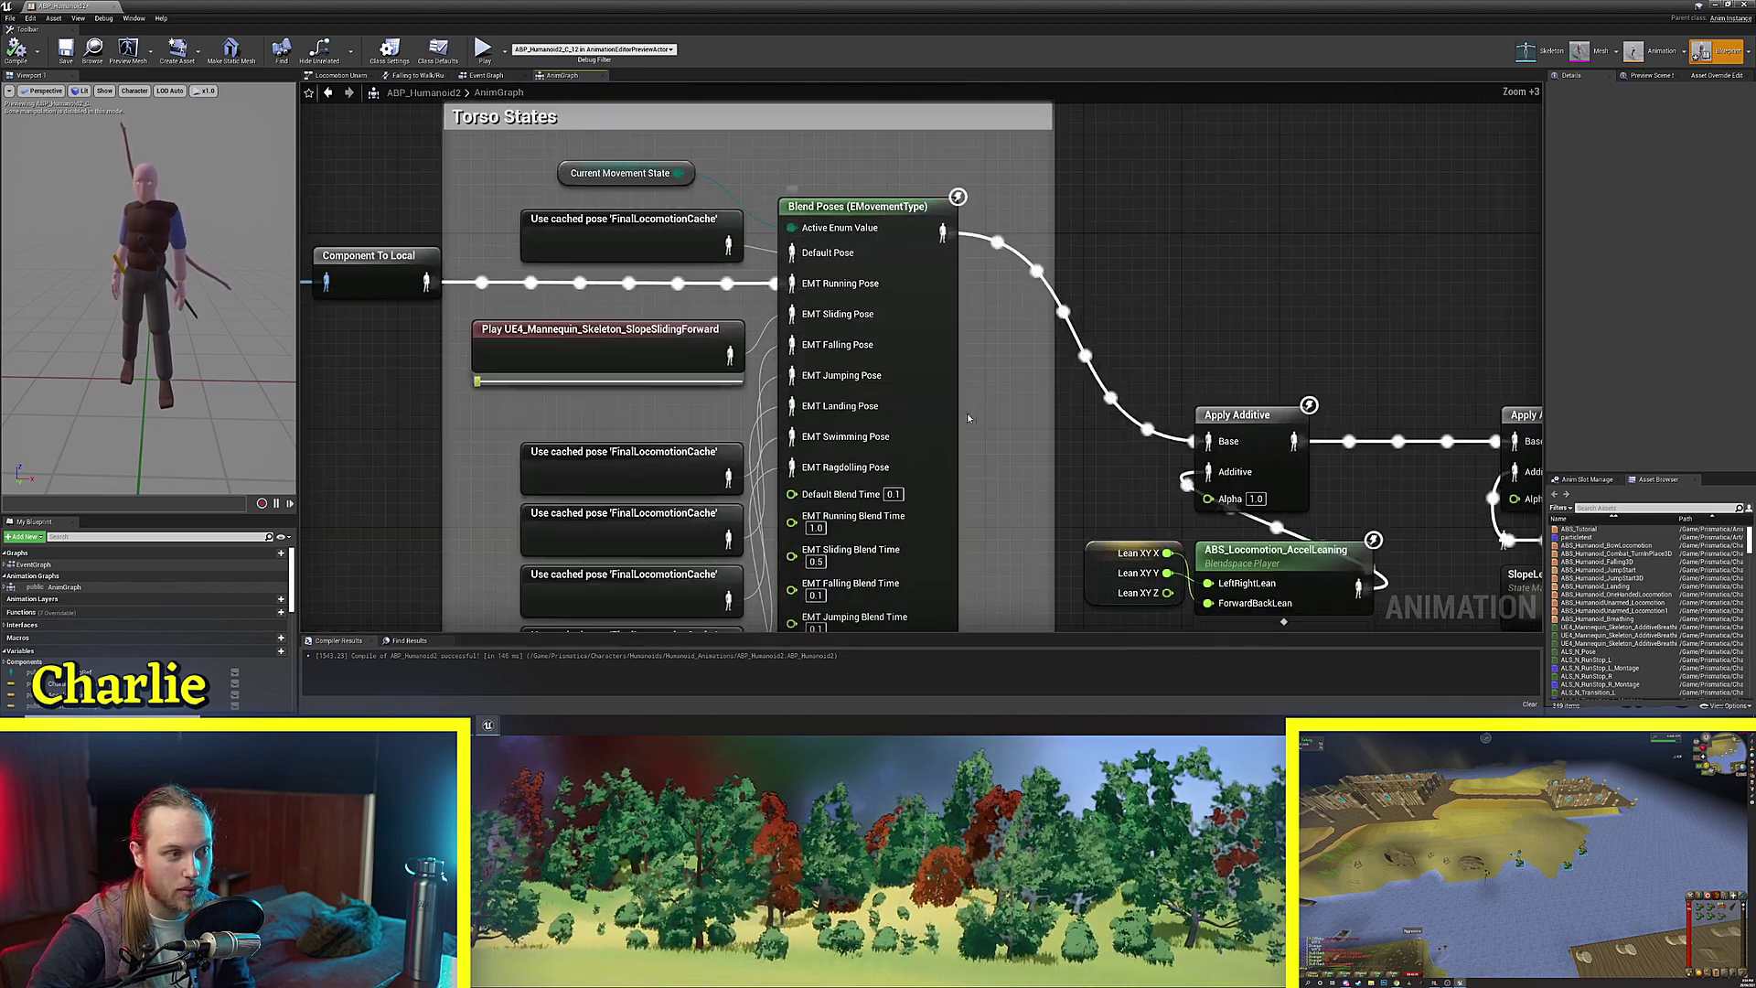
pyautogui.moveTo(949, 369); pyautogui.dragTo(1013, 227, button='right')
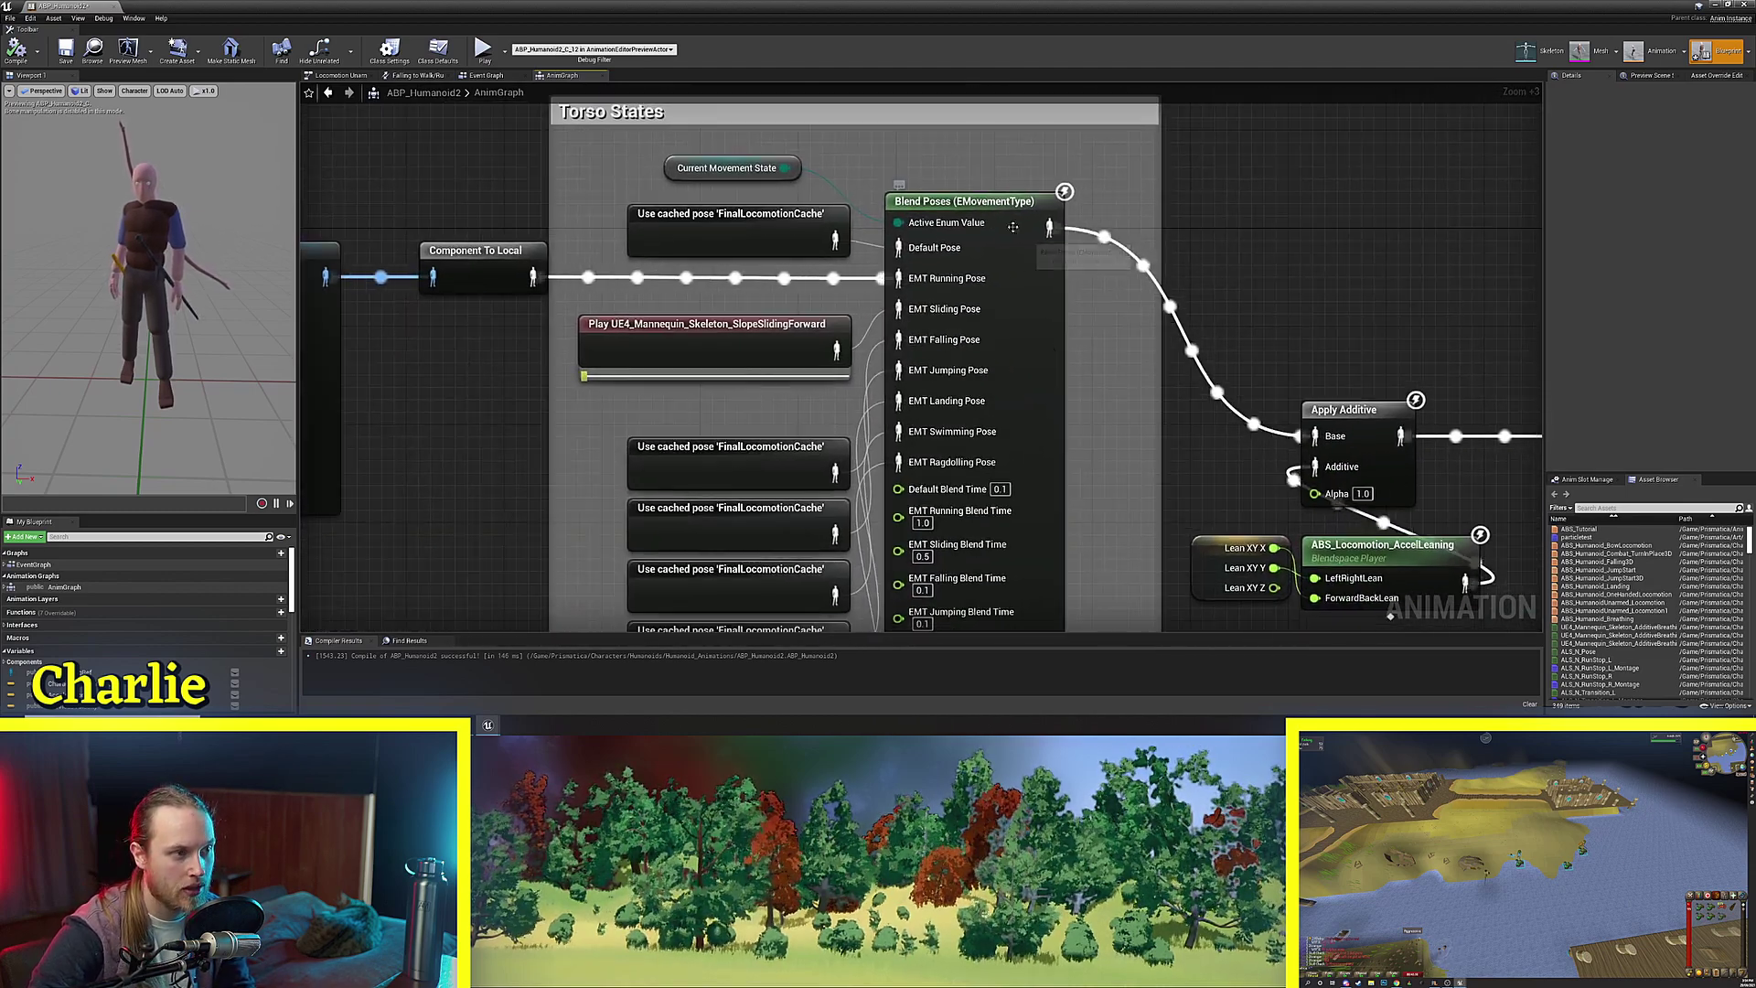
pyautogui.click(1039, 296)
# Search the AnimGraph node actions for "blend poses by enum" and browse the enum types on offer.
pyautogui.rightClick(819, 187)
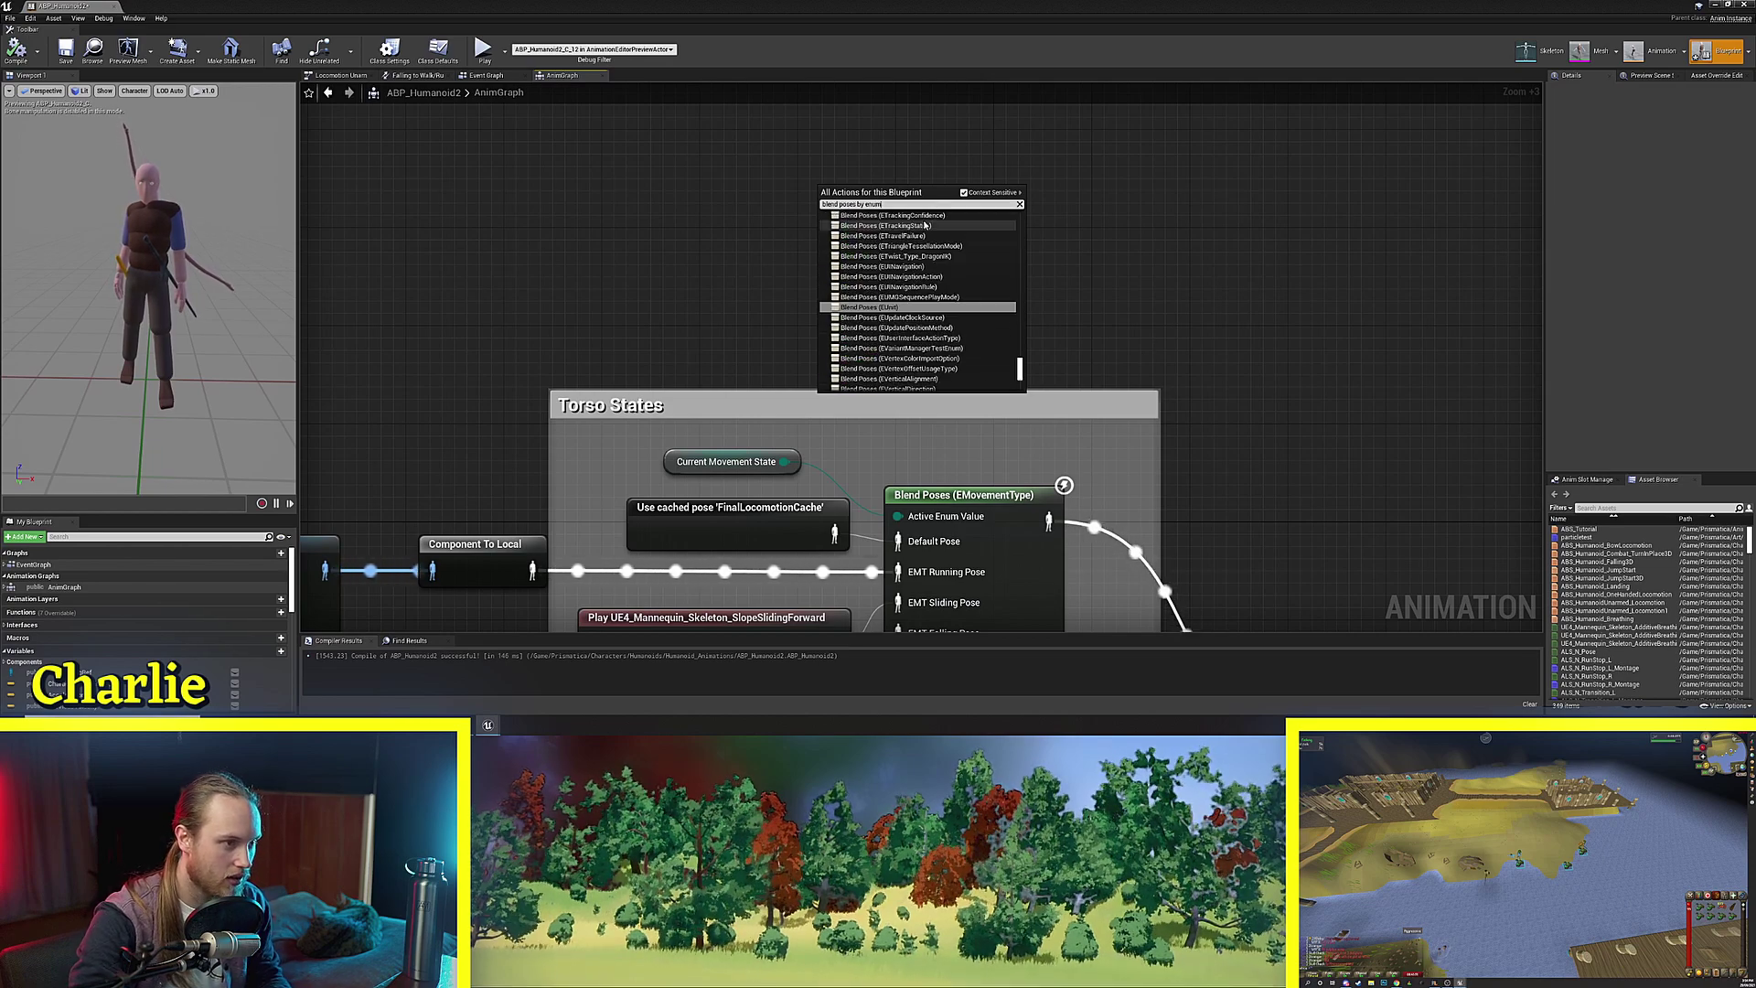
pyautogui.scroll(15, 866, 330)
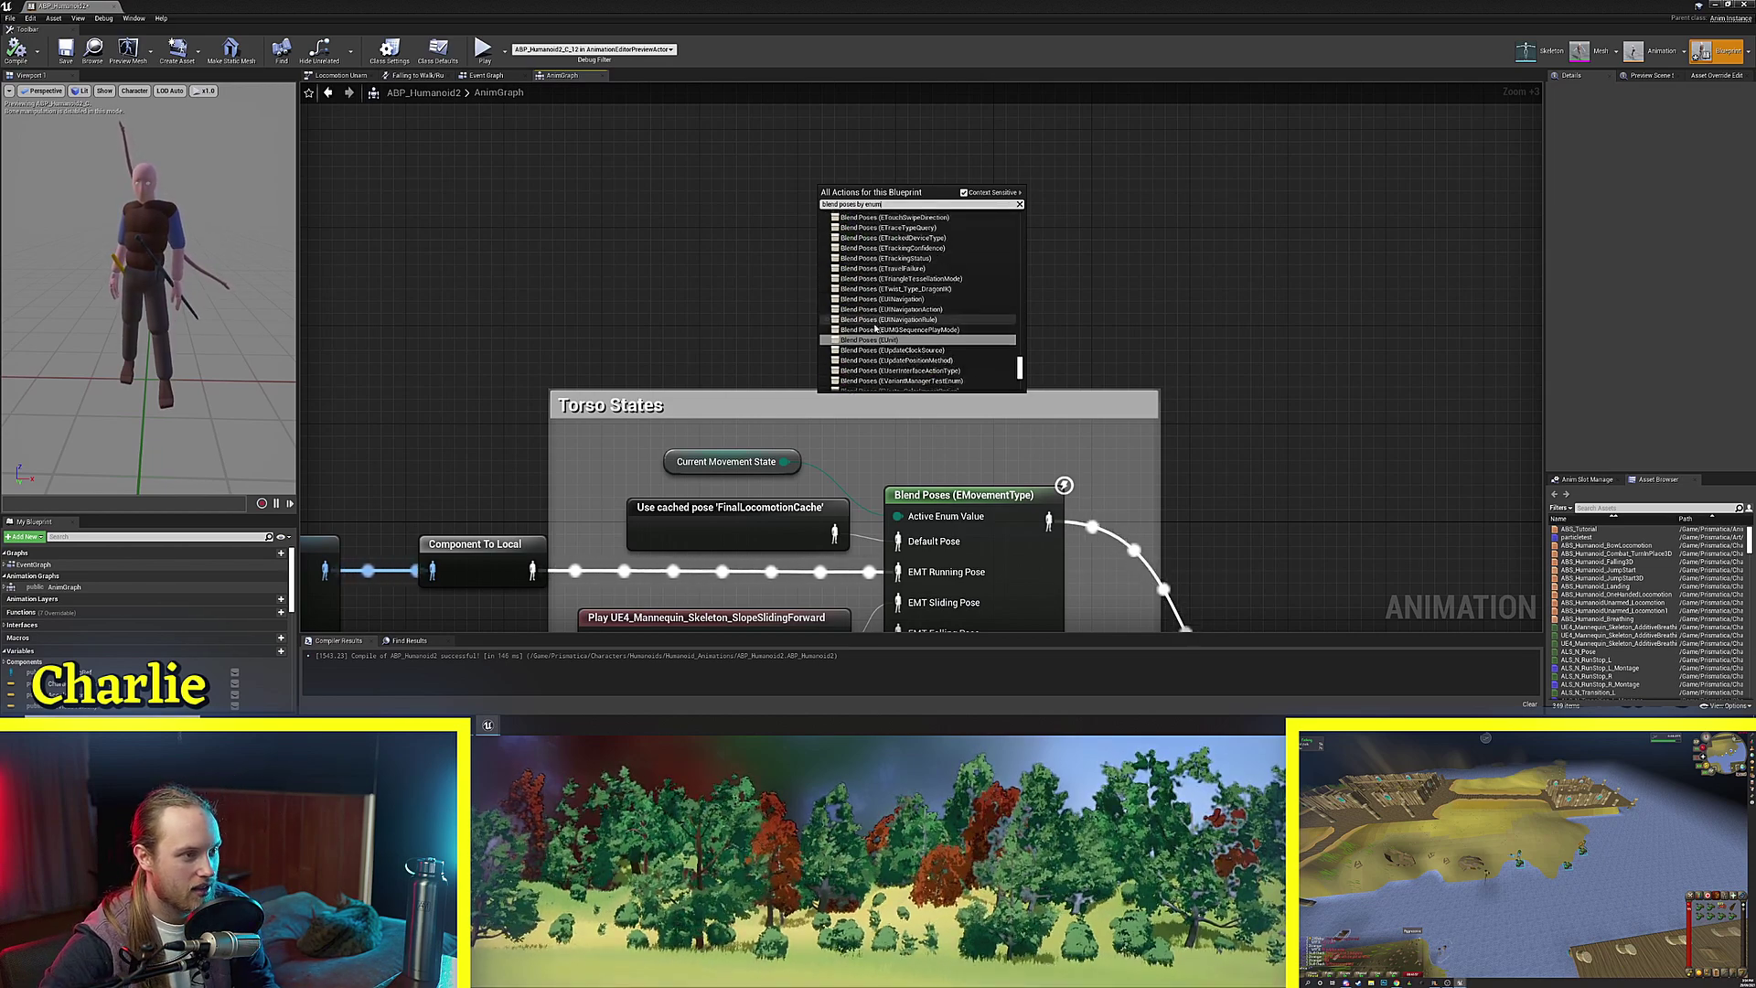
pyautogui.scroll(10, 893, 302)
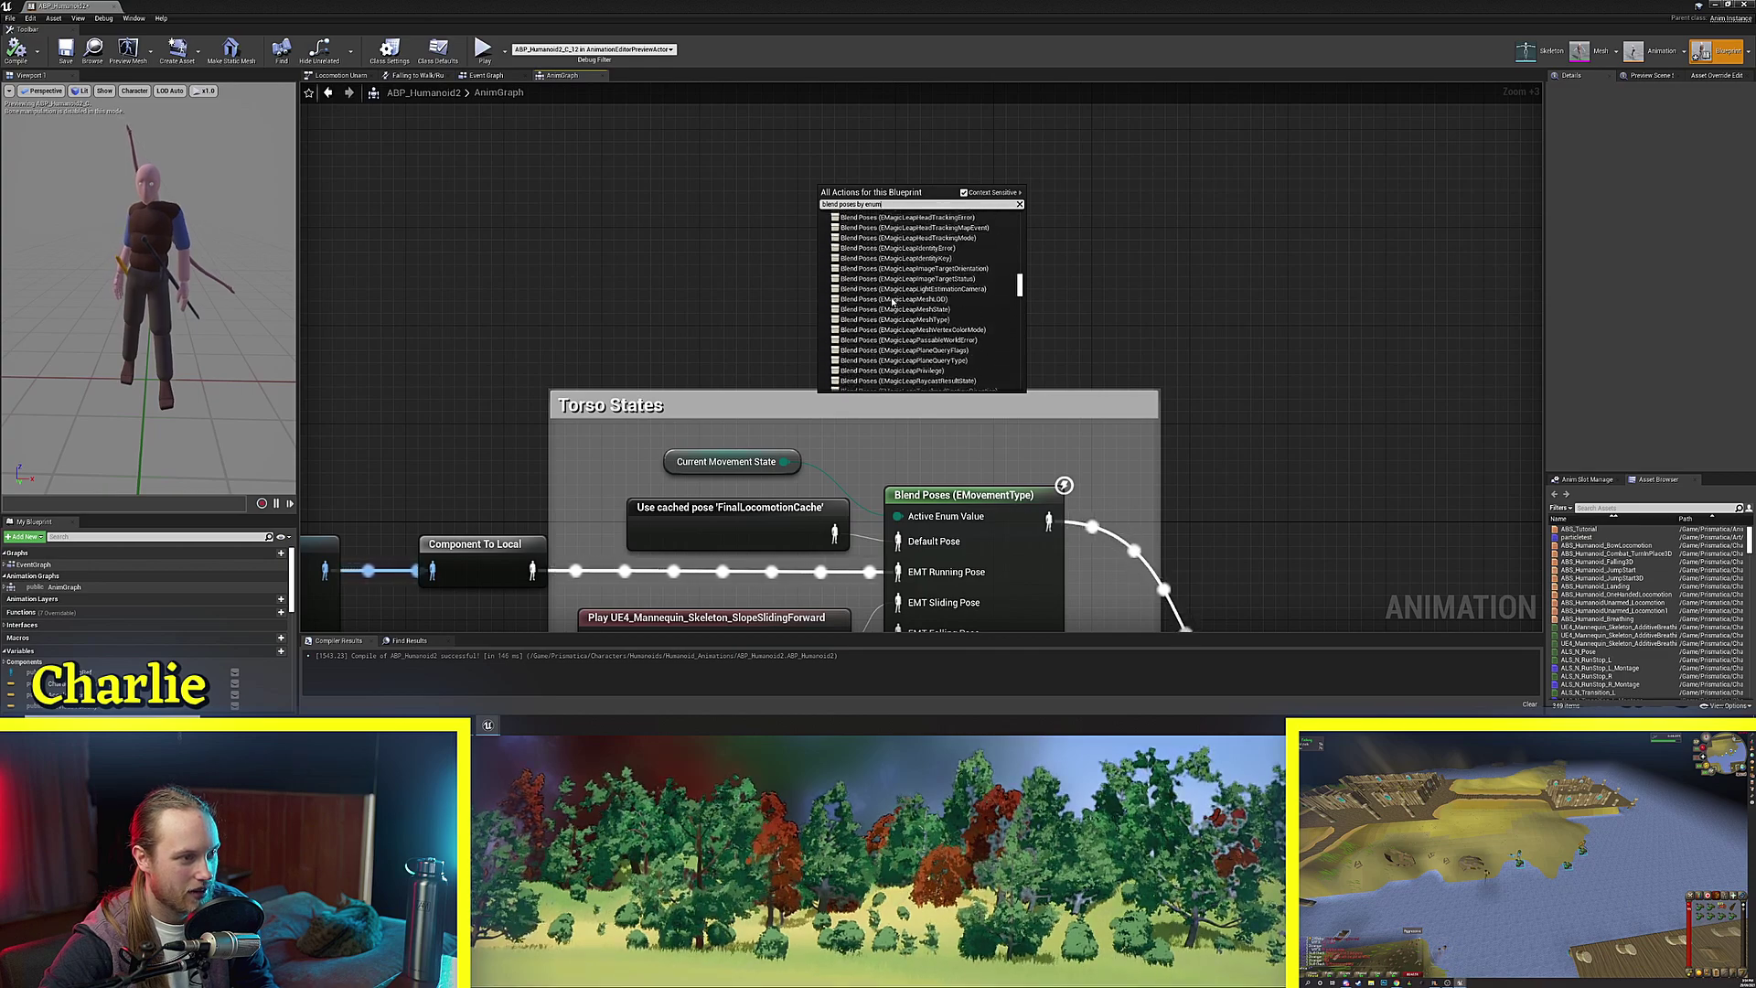
pyautogui.scroll(-20, 905, 256)
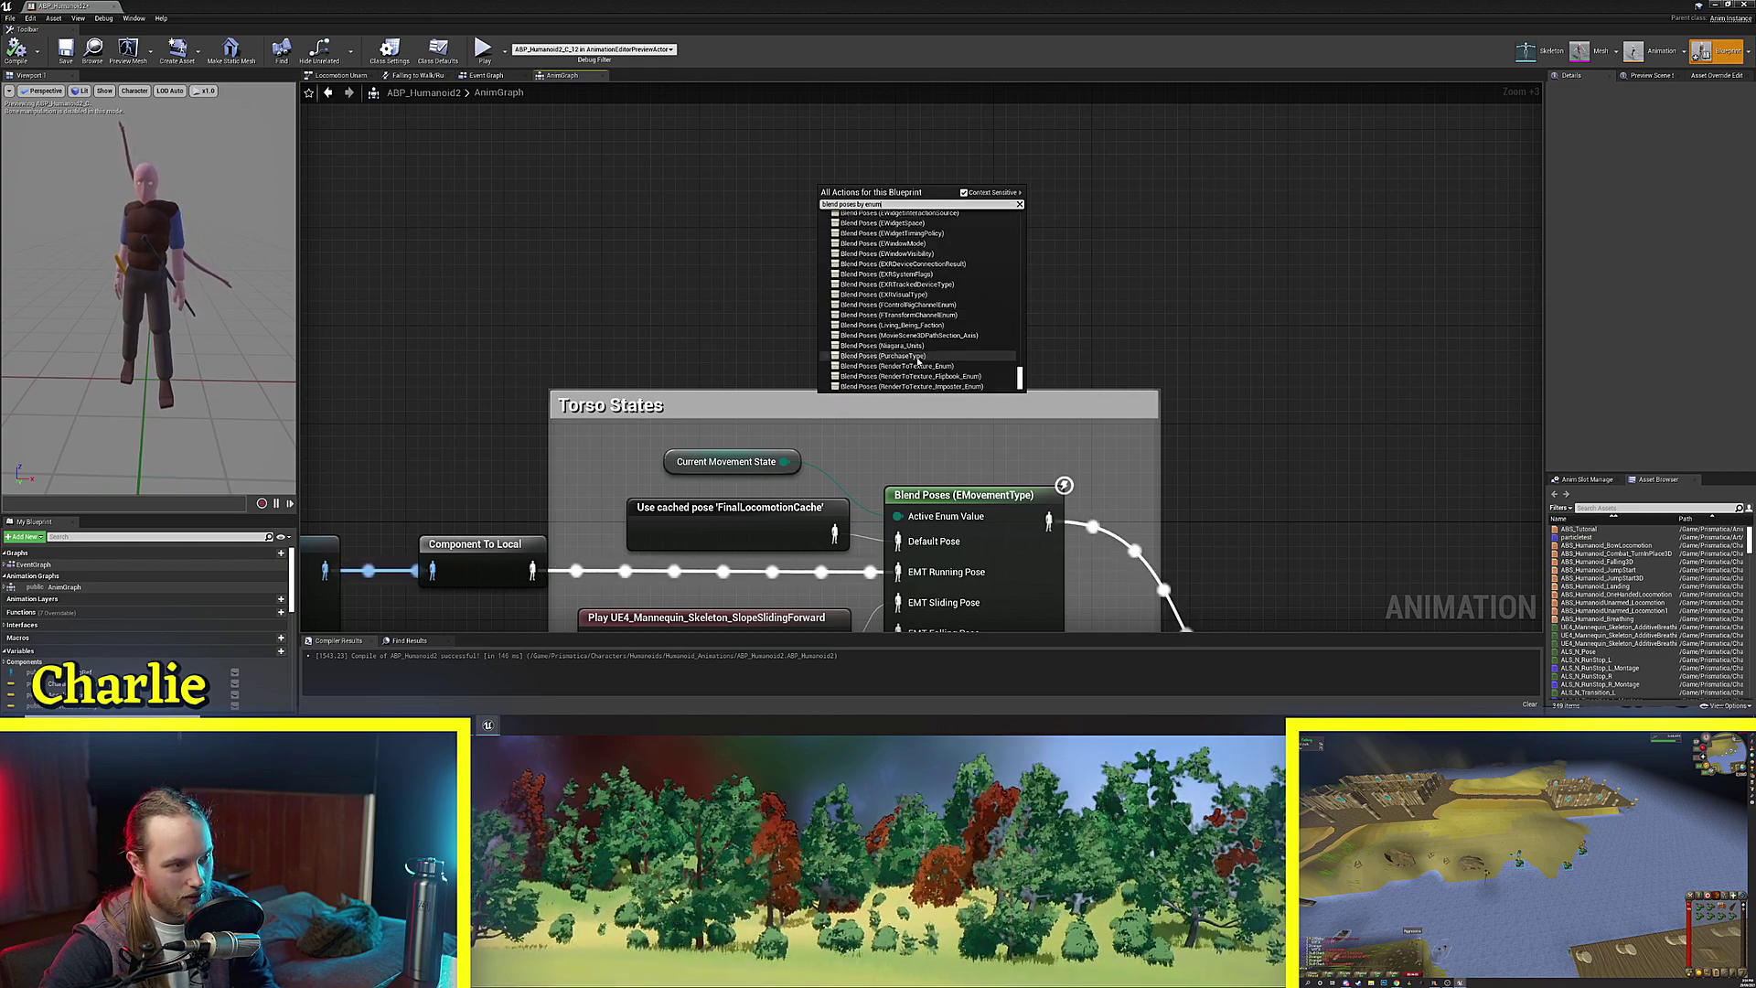
pyautogui.scroll(20, 921, 320)
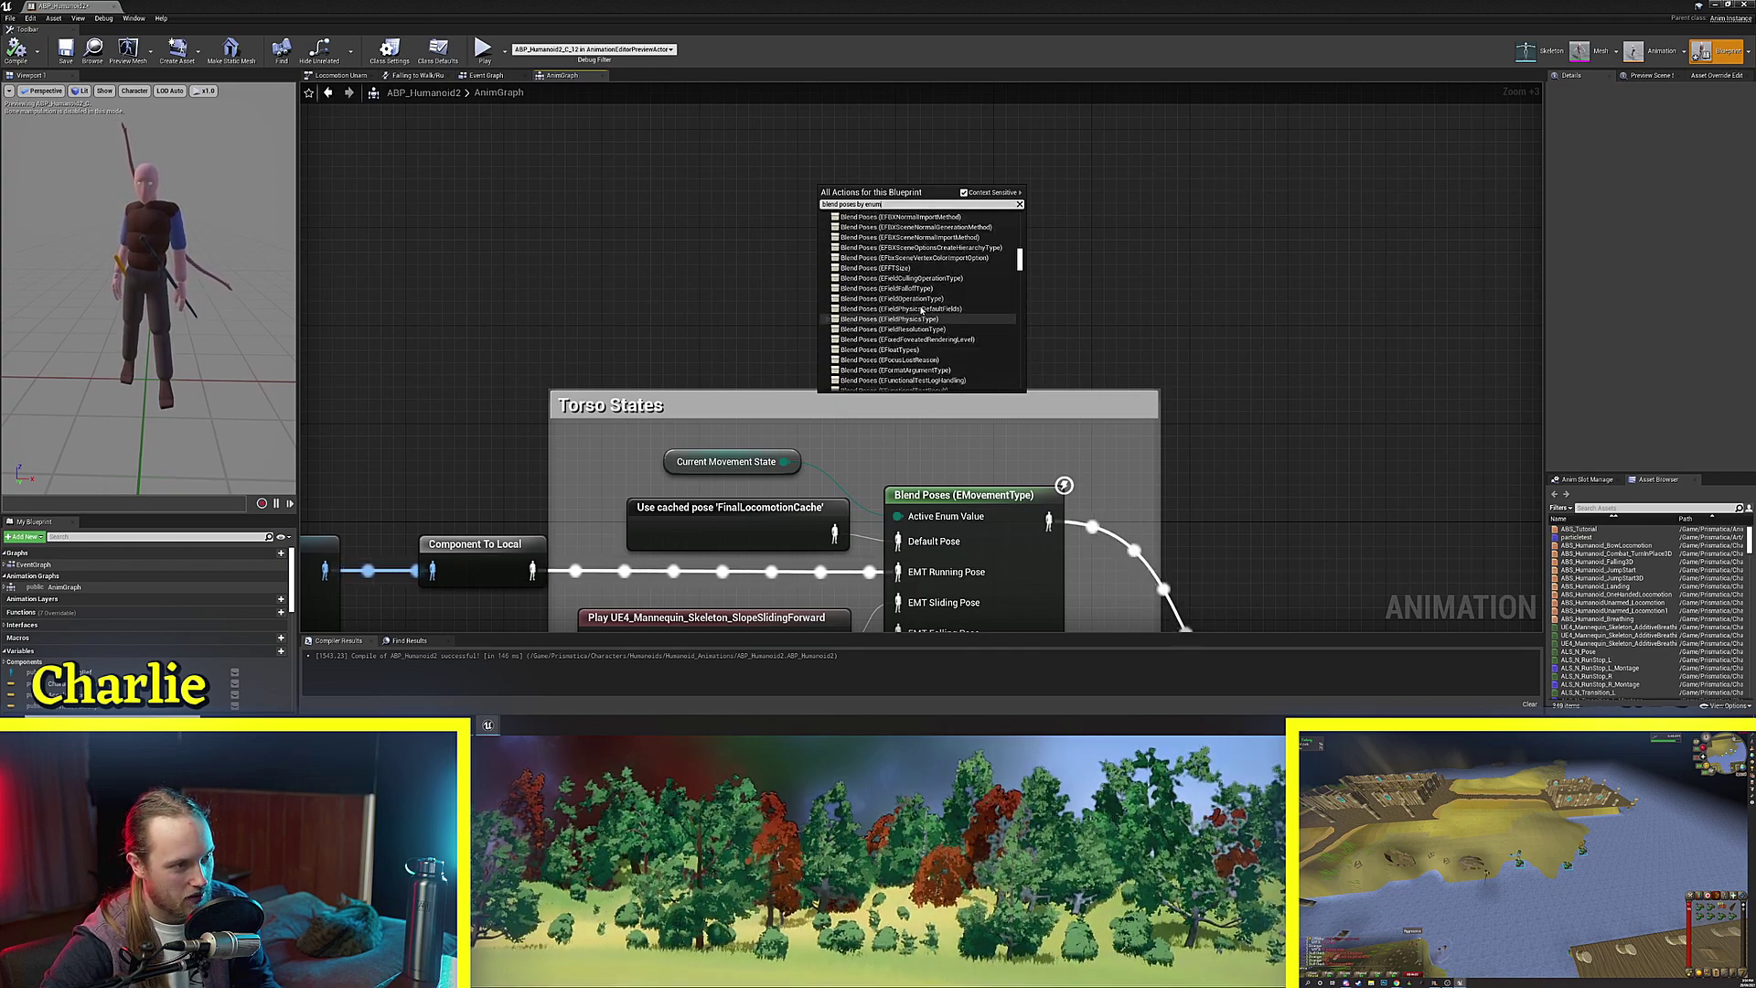
pyautogui.click(1167, 276)
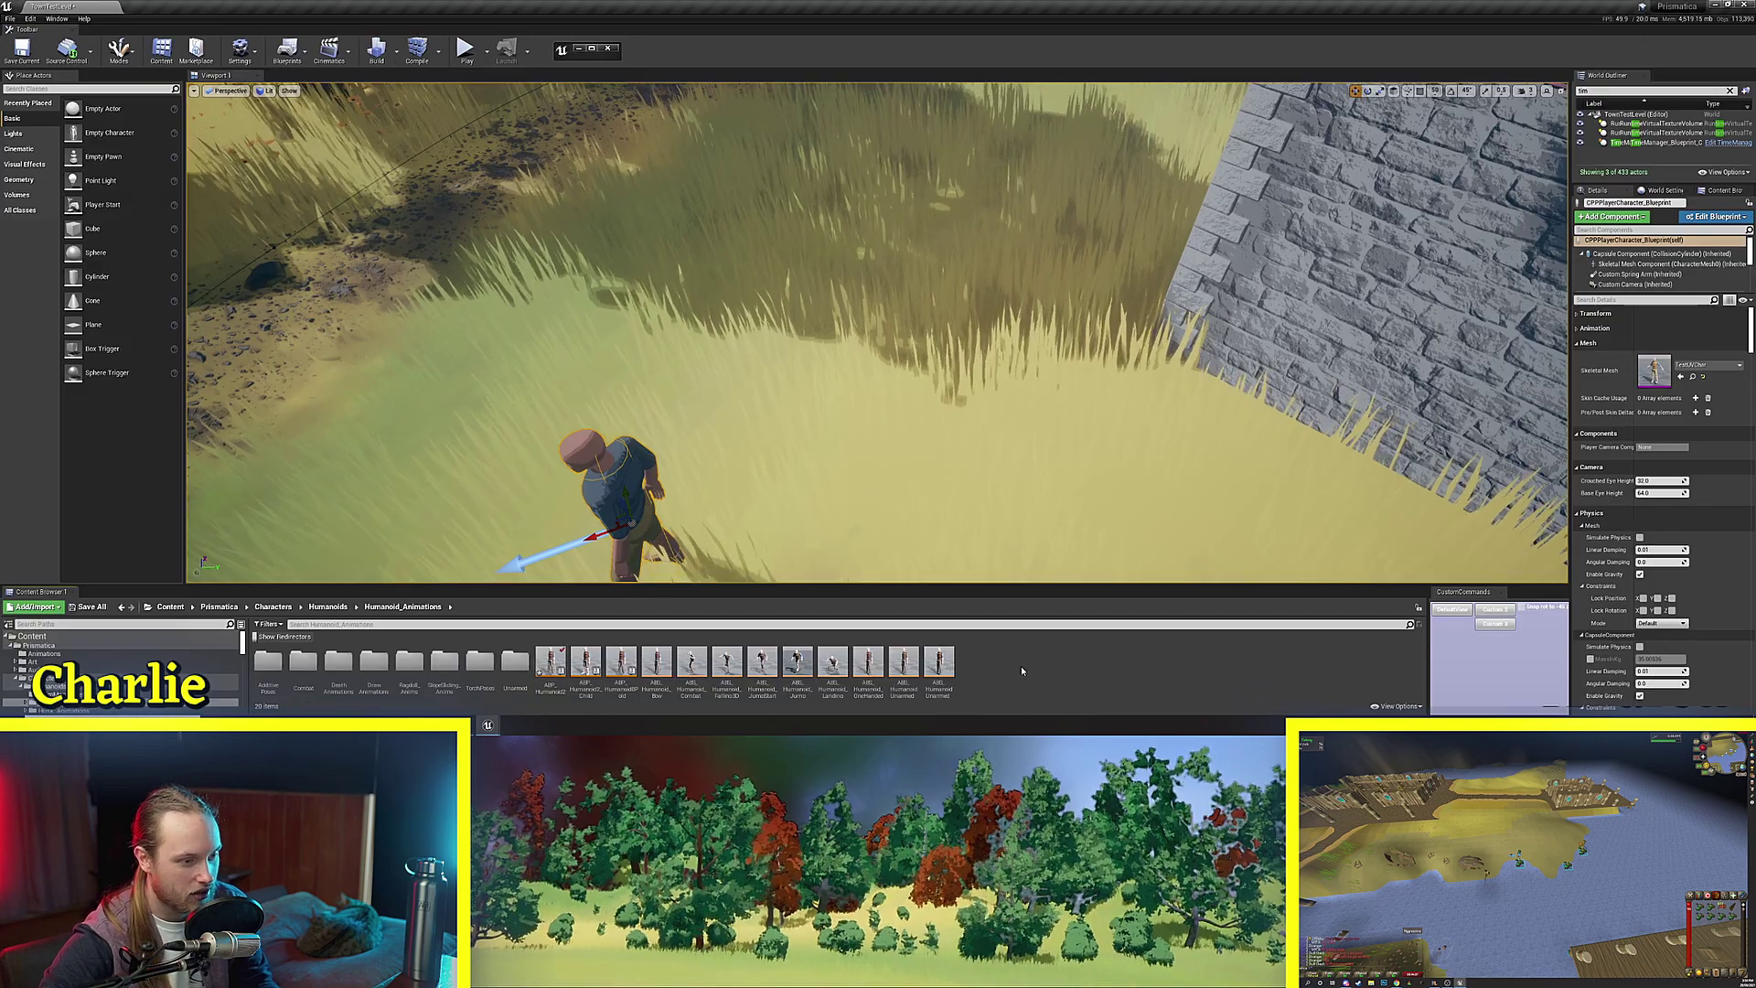
# Create an Enumeration asset named TutorialEnum in the Humanoid_Animations folder.
pyautogui.rightClick(1021, 666)
pyautogui.moveTo(1067, 587)
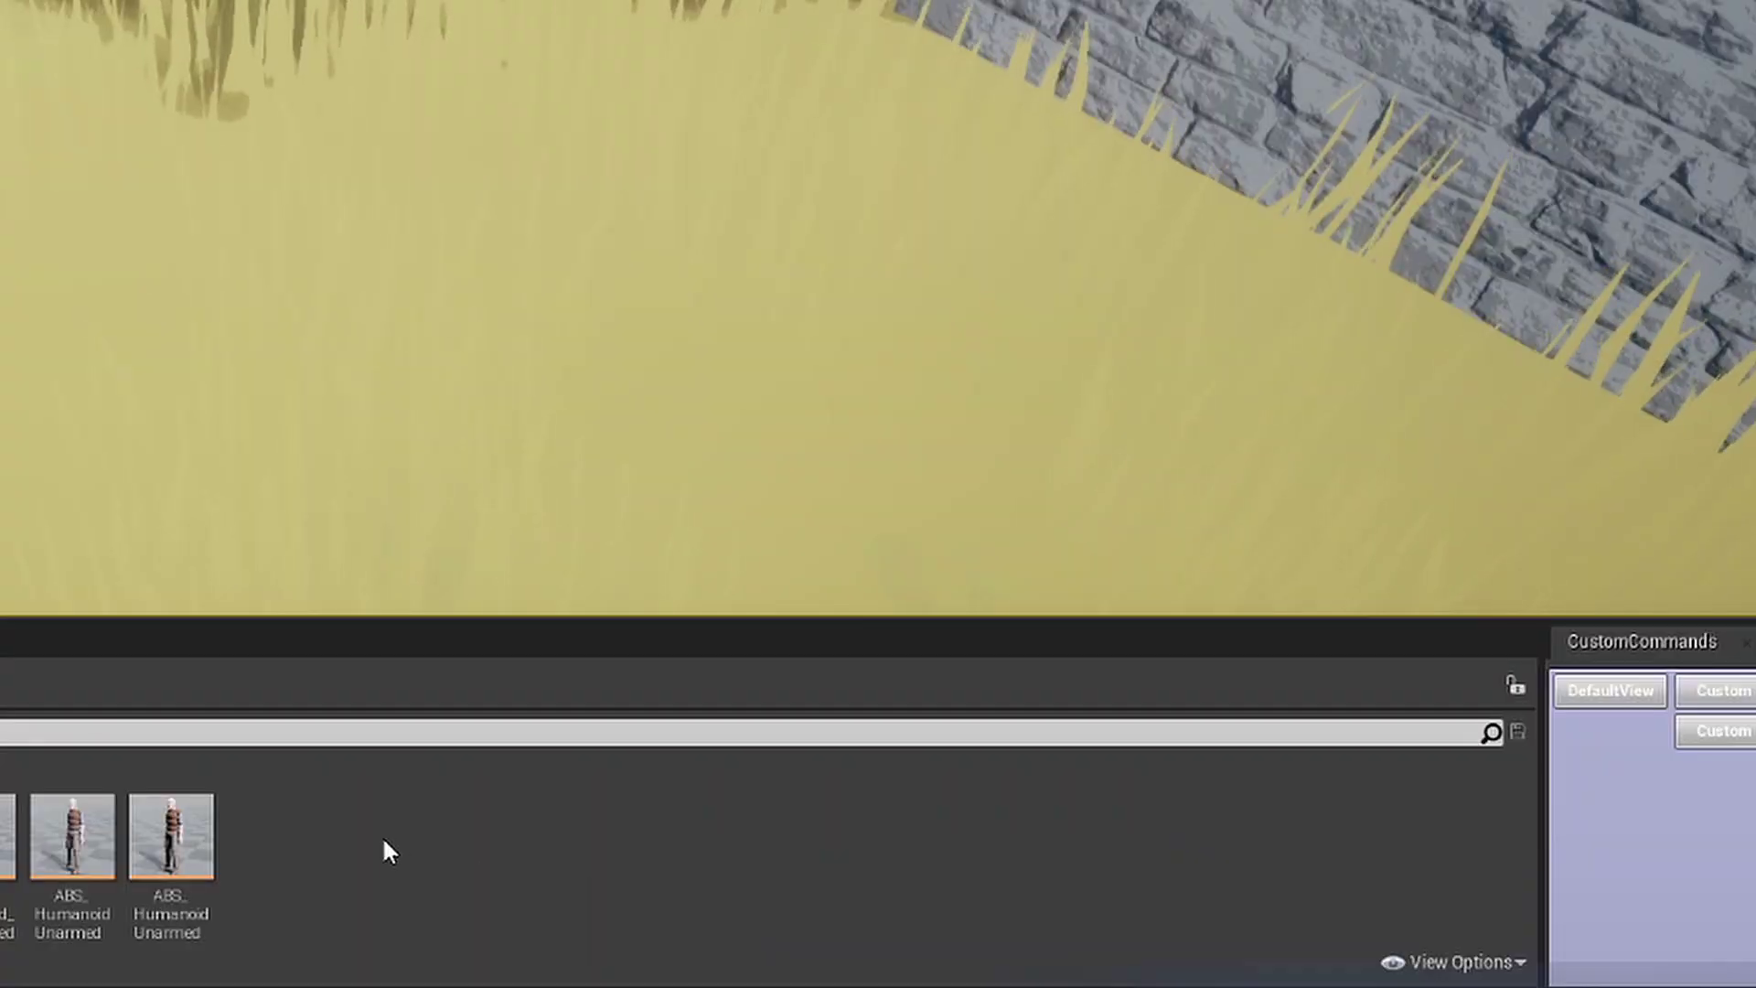
pyautogui.rightClick(1021, 666)
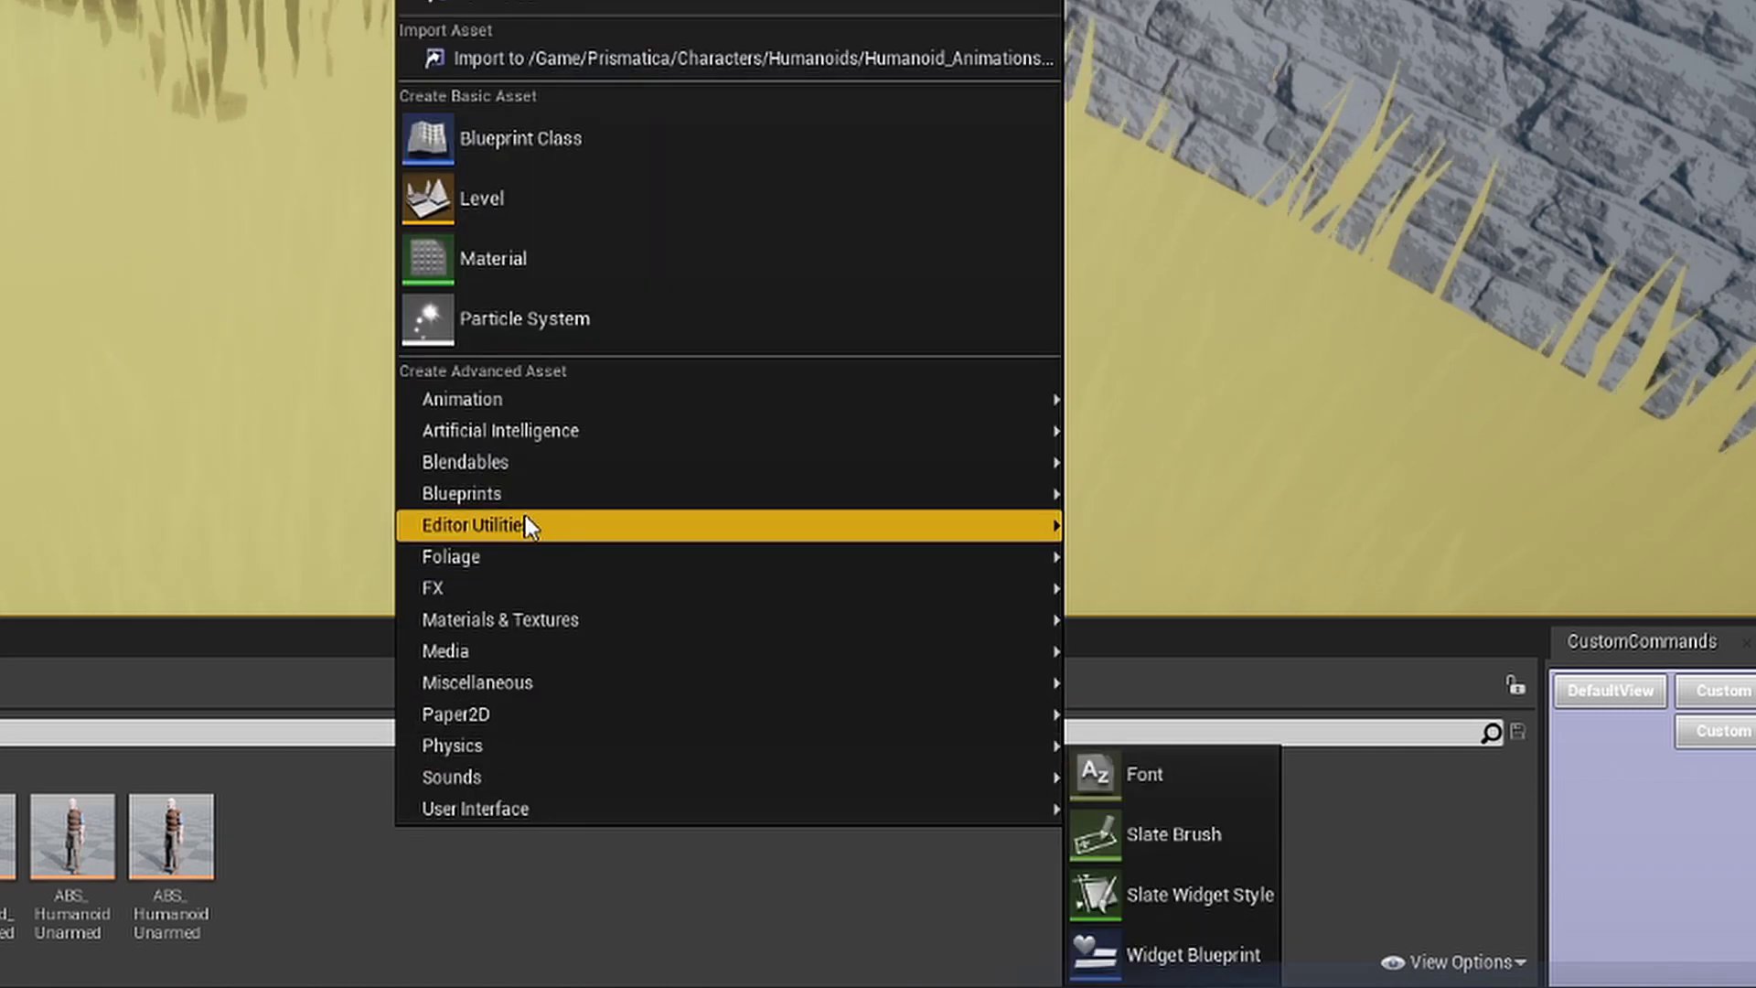
pyautogui.moveTo(520, 499)
pyautogui.click(1189, 752)
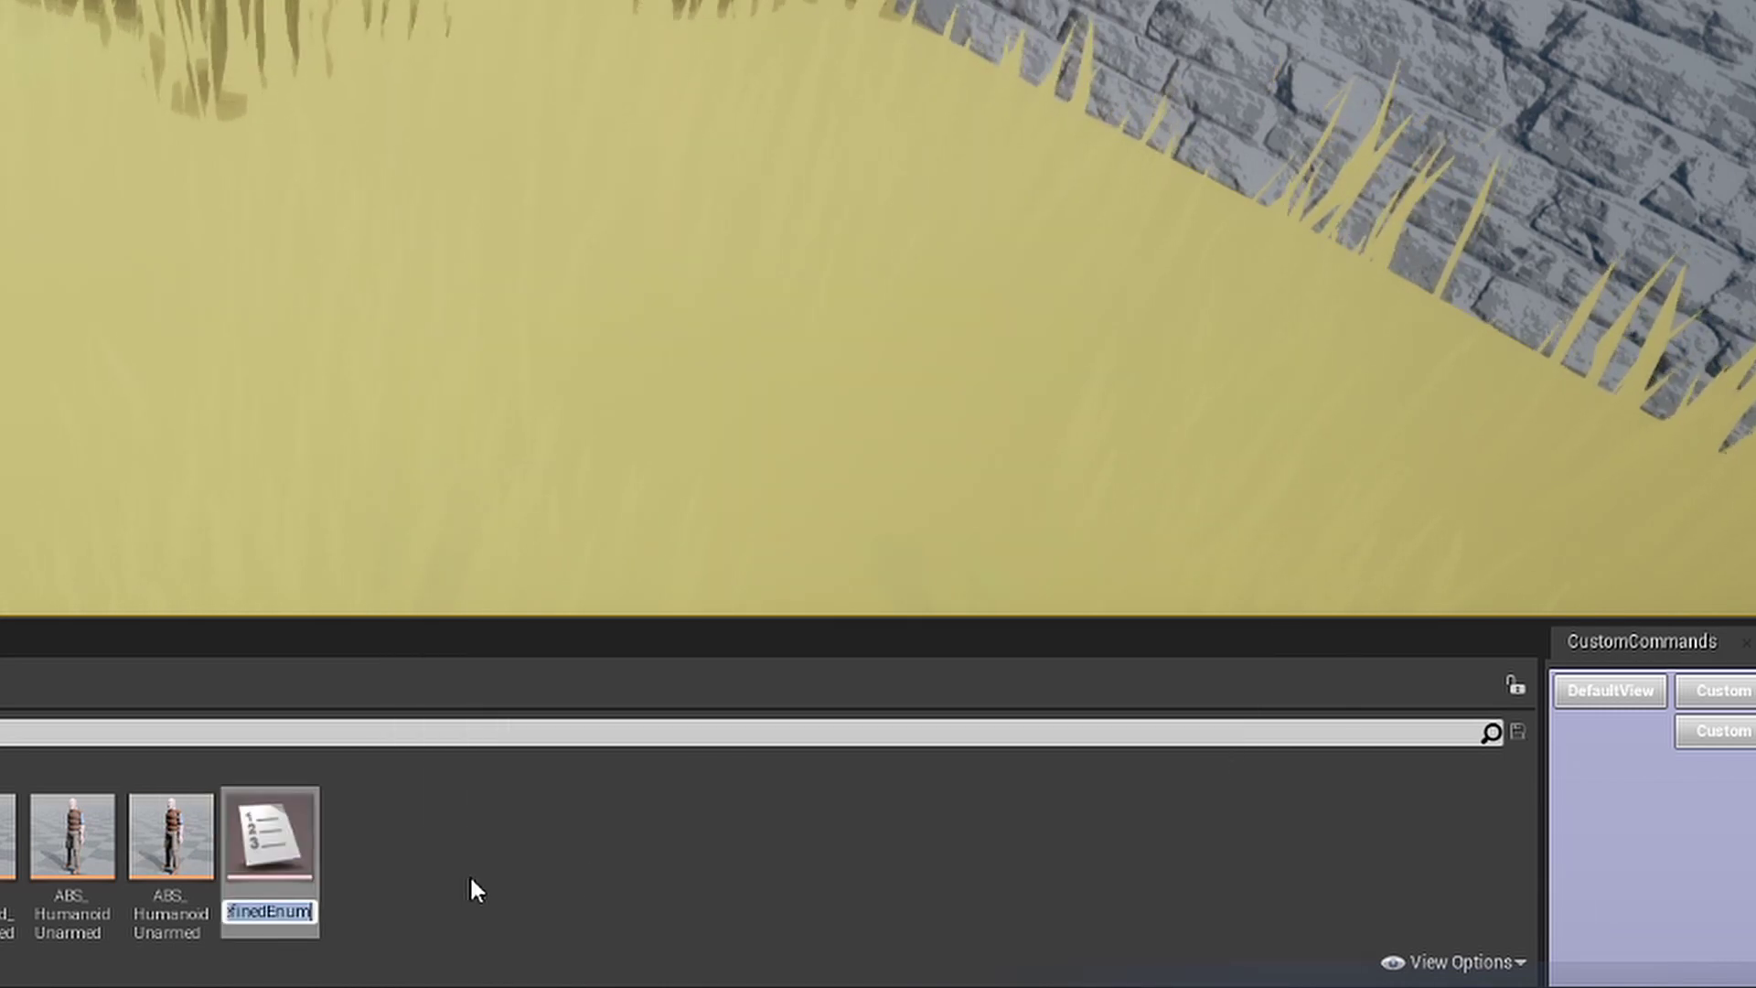
pyautogui.write('TutorialEnum')
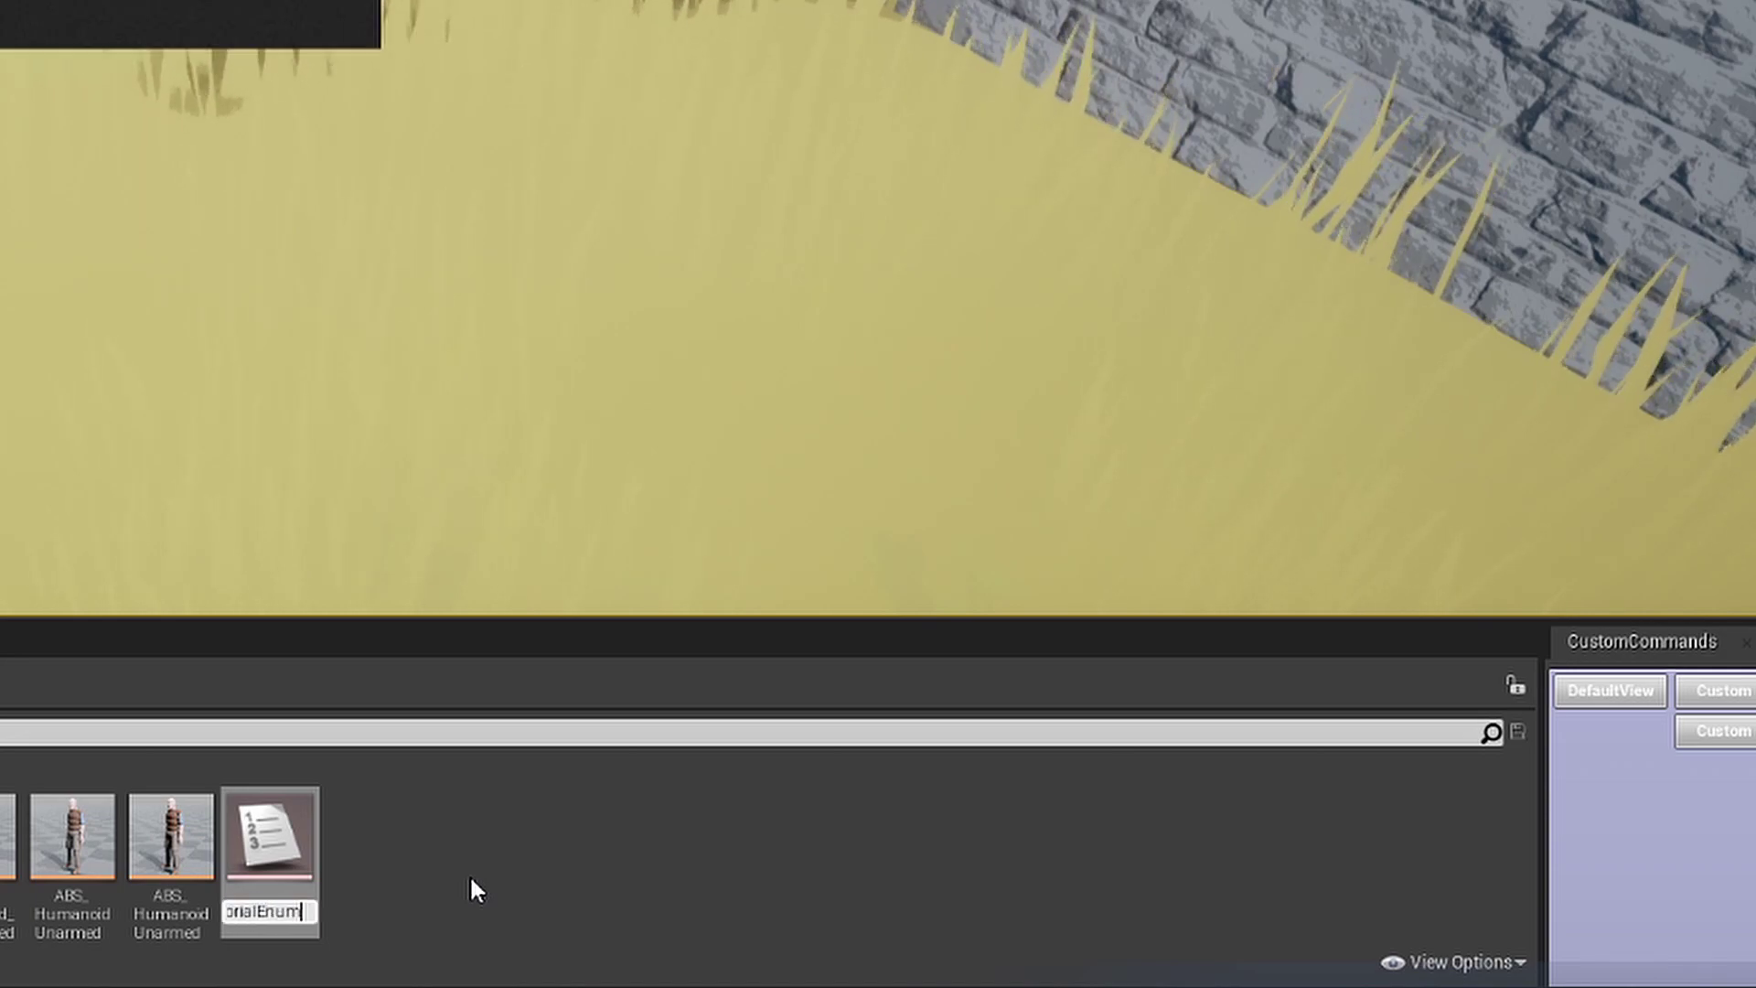
pyautogui.press('Return')
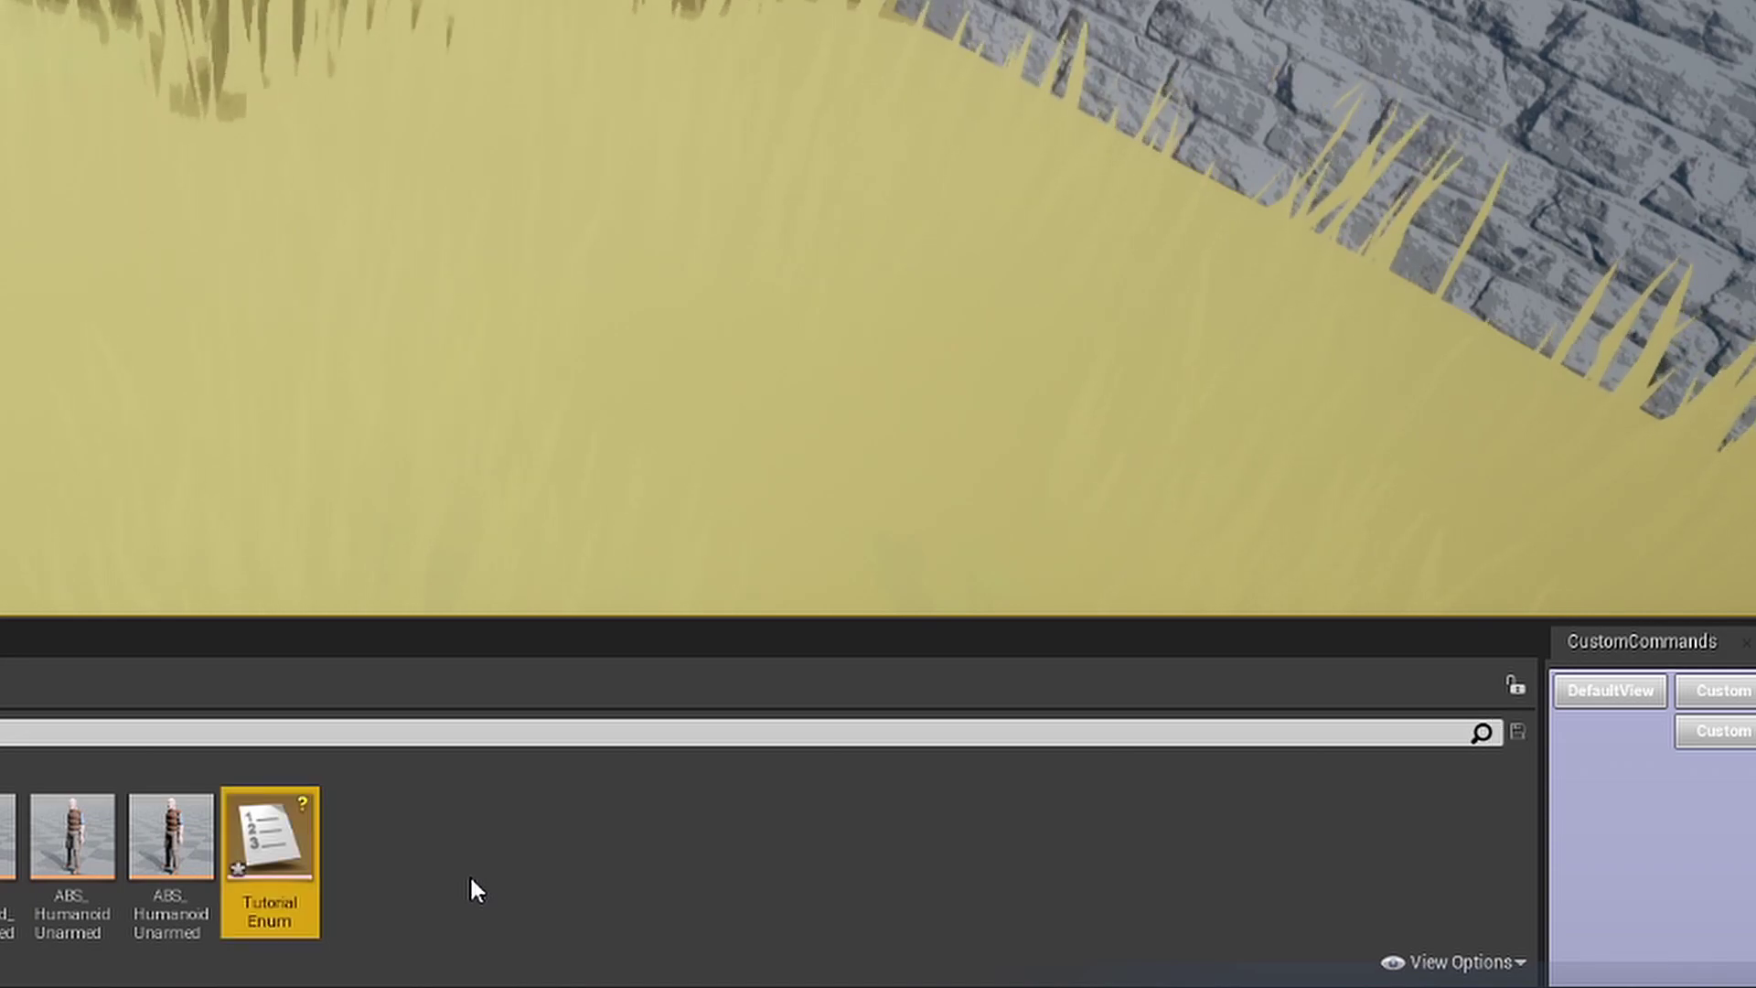
# Open TutorialEnum for editing and add three enumerators to it.
pyautogui.doubleClick(271, 841)
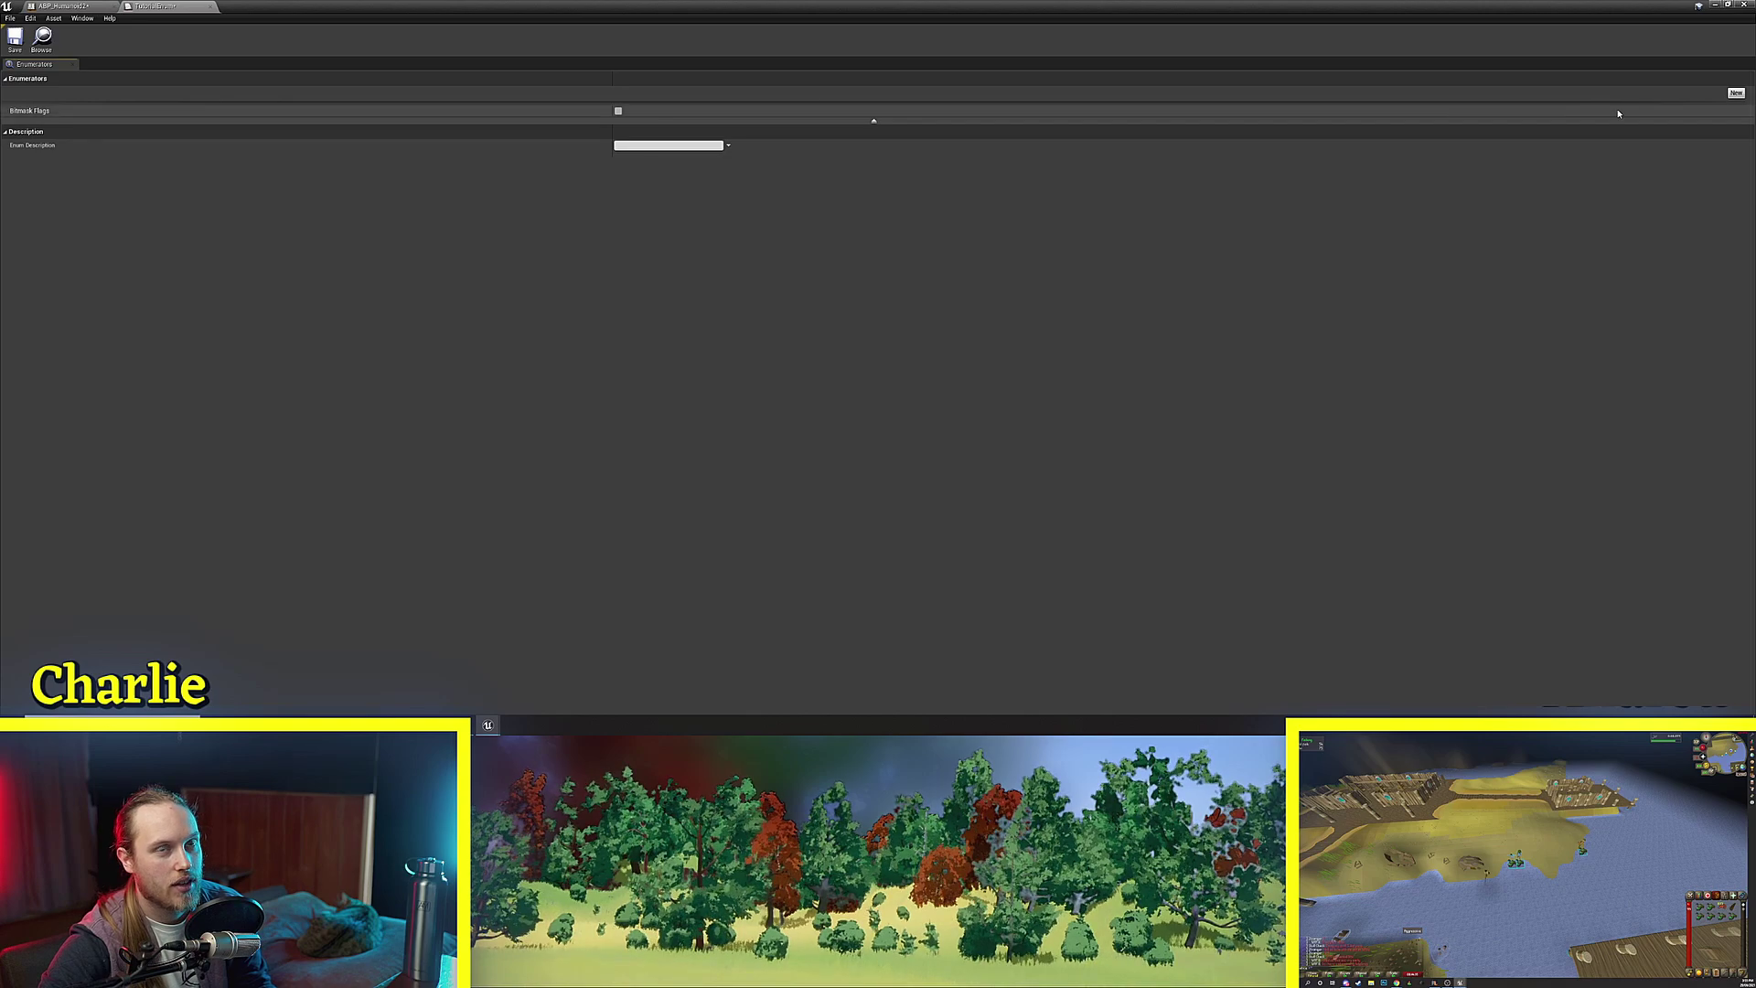
pyautogui.click(1734, 94)
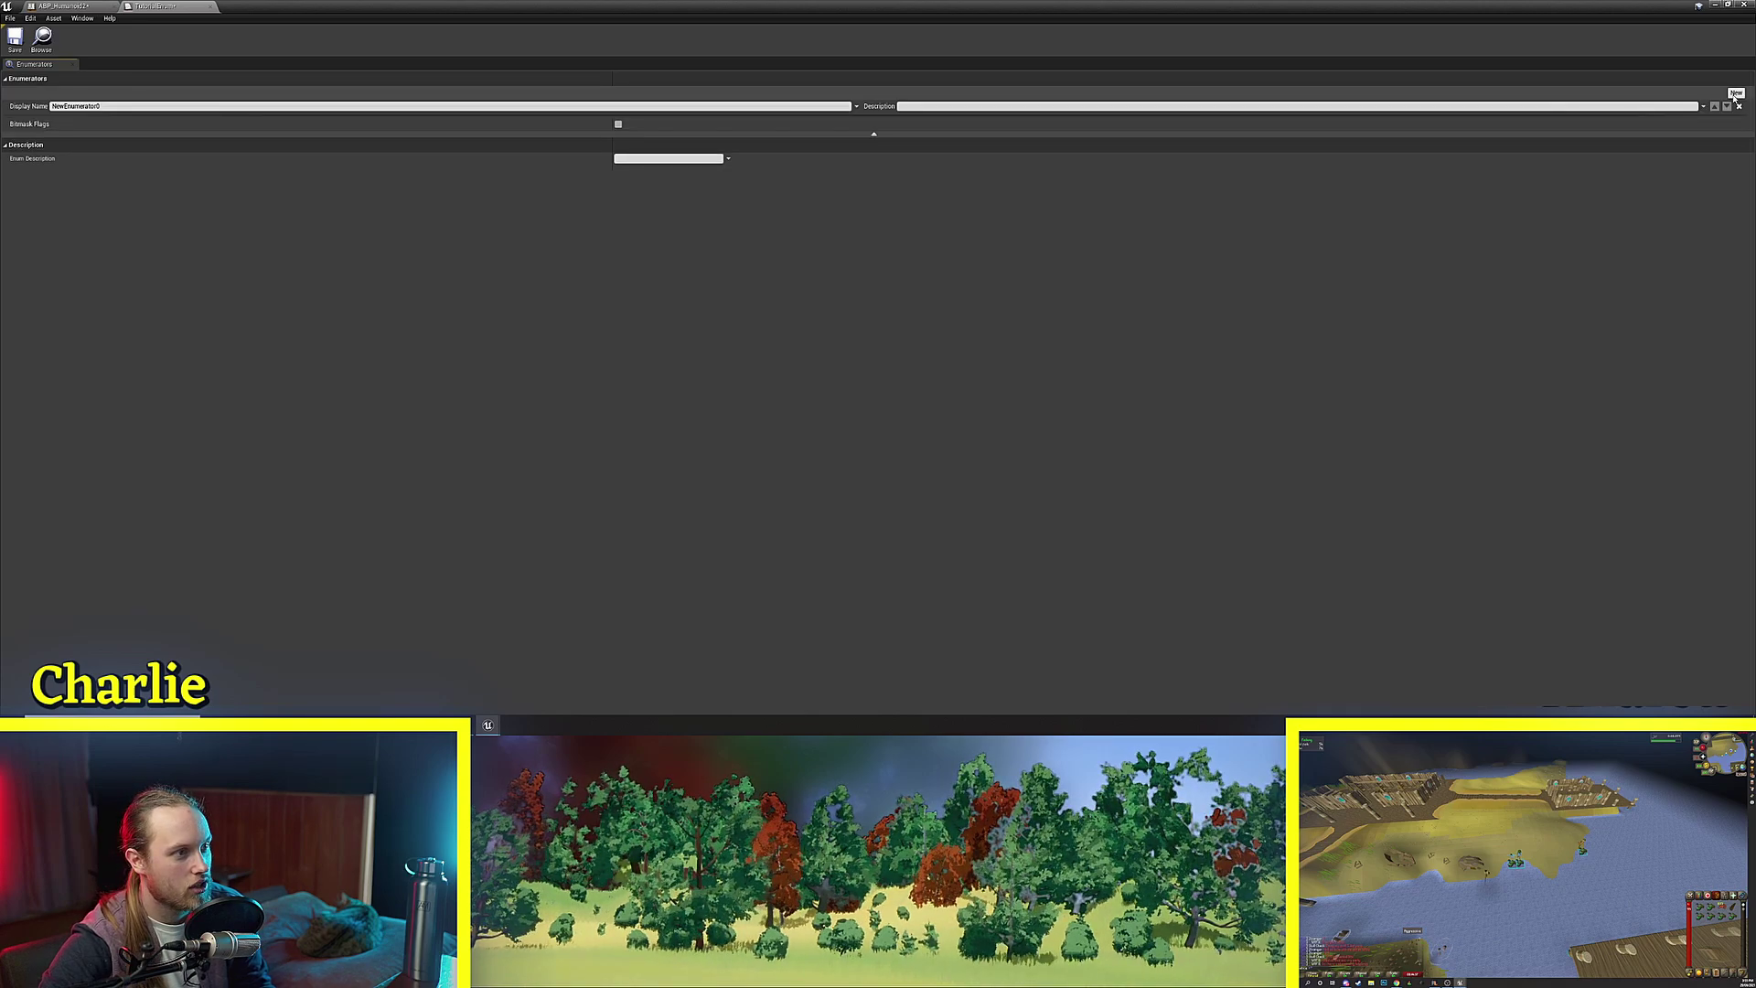
pyautogui.click(1735, 94)
pyautogui.click(1736, 94)
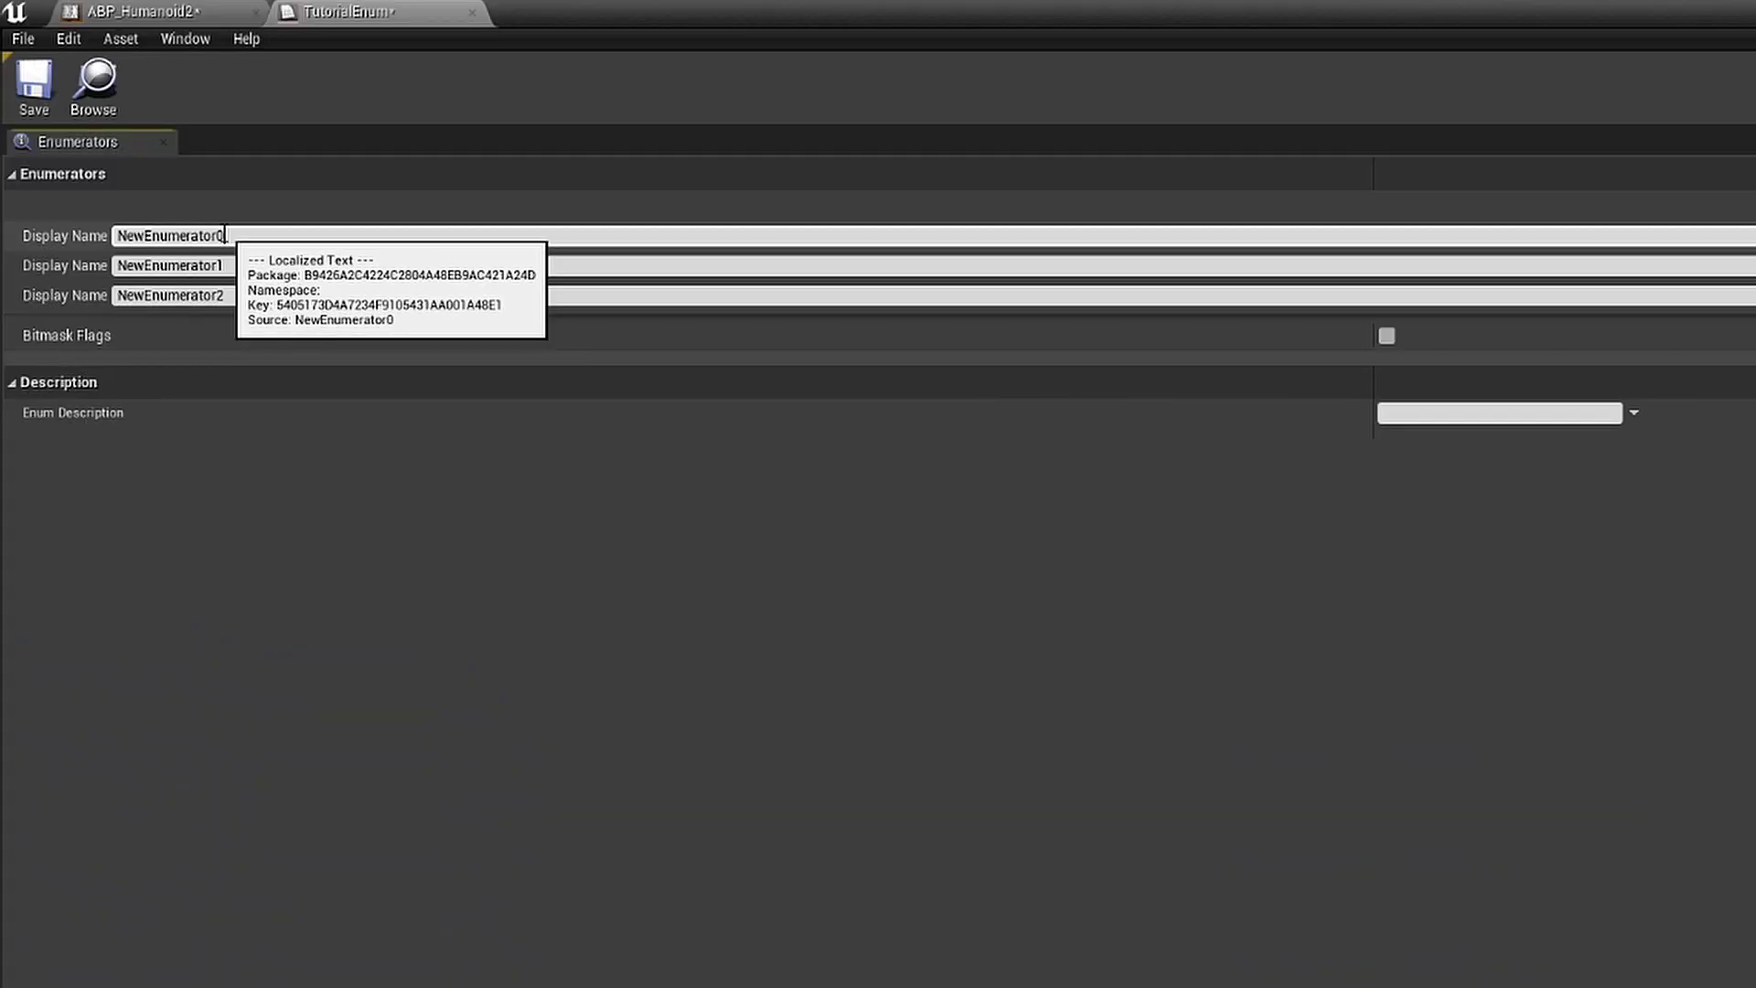
# Set the display names of TutorialEnum's three enumerators to Yah yah, Shmeeble and Doodlydoo, in that order.
pyautogui.click(102, 107)
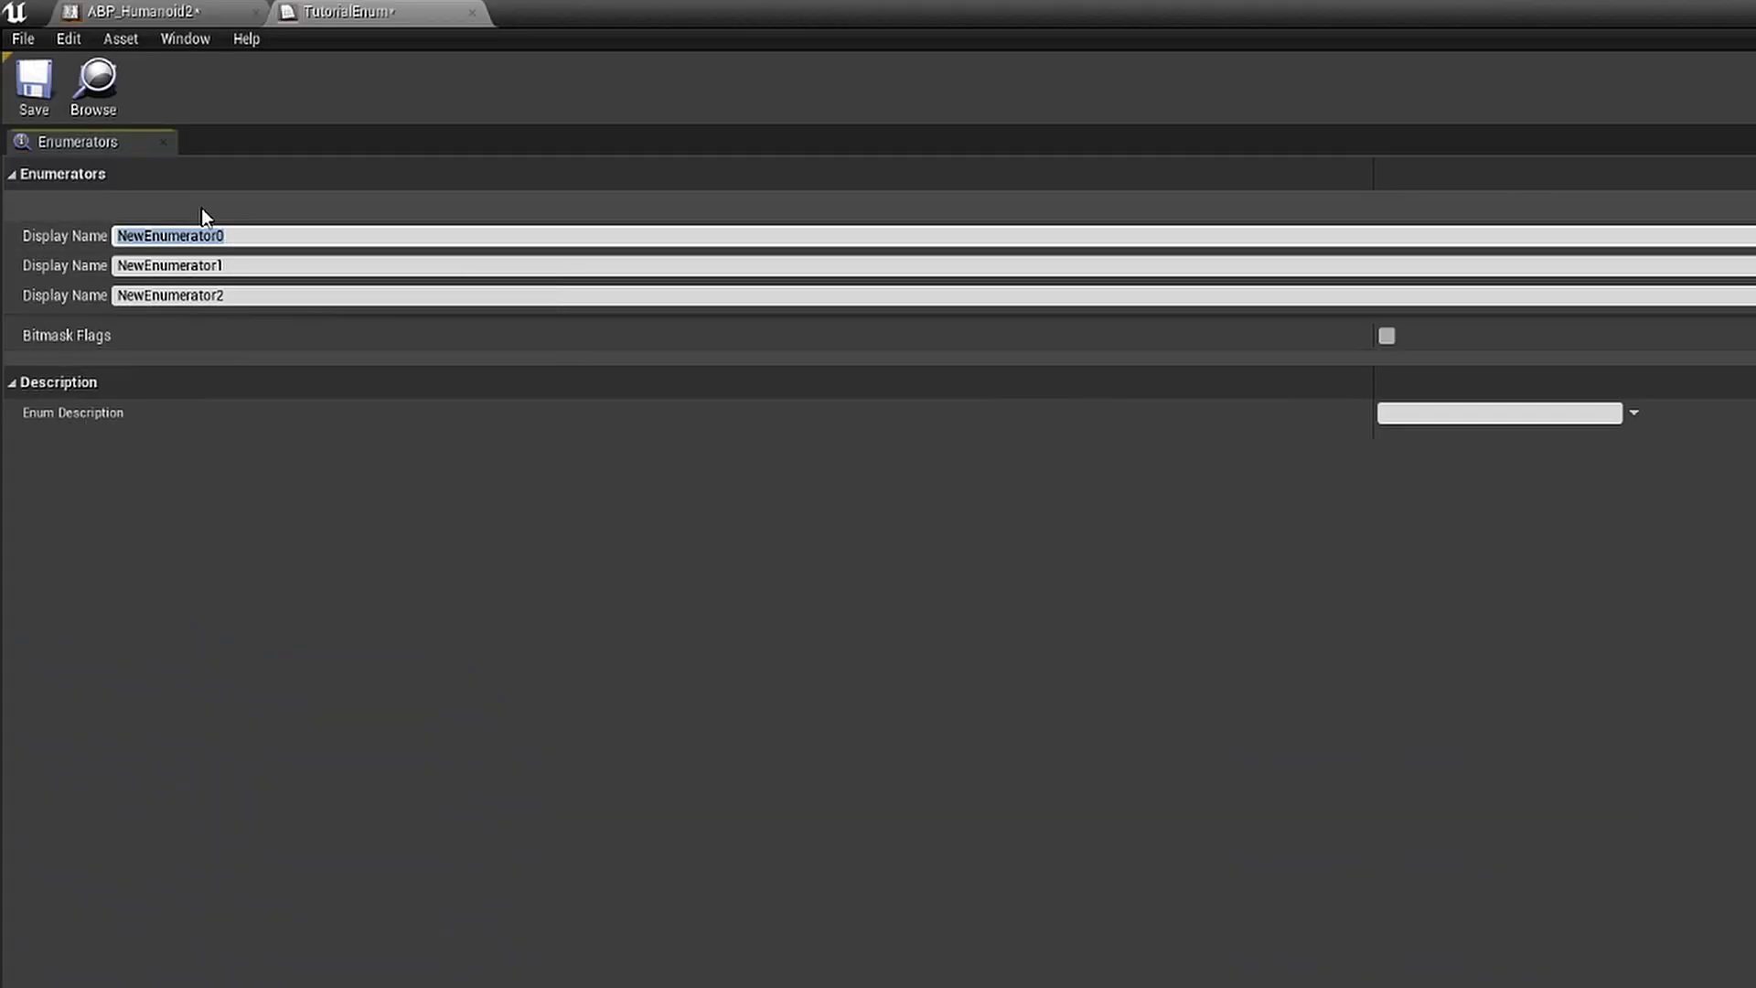
pyautogui.write('Yah yah')
pyautogui.press('Return')
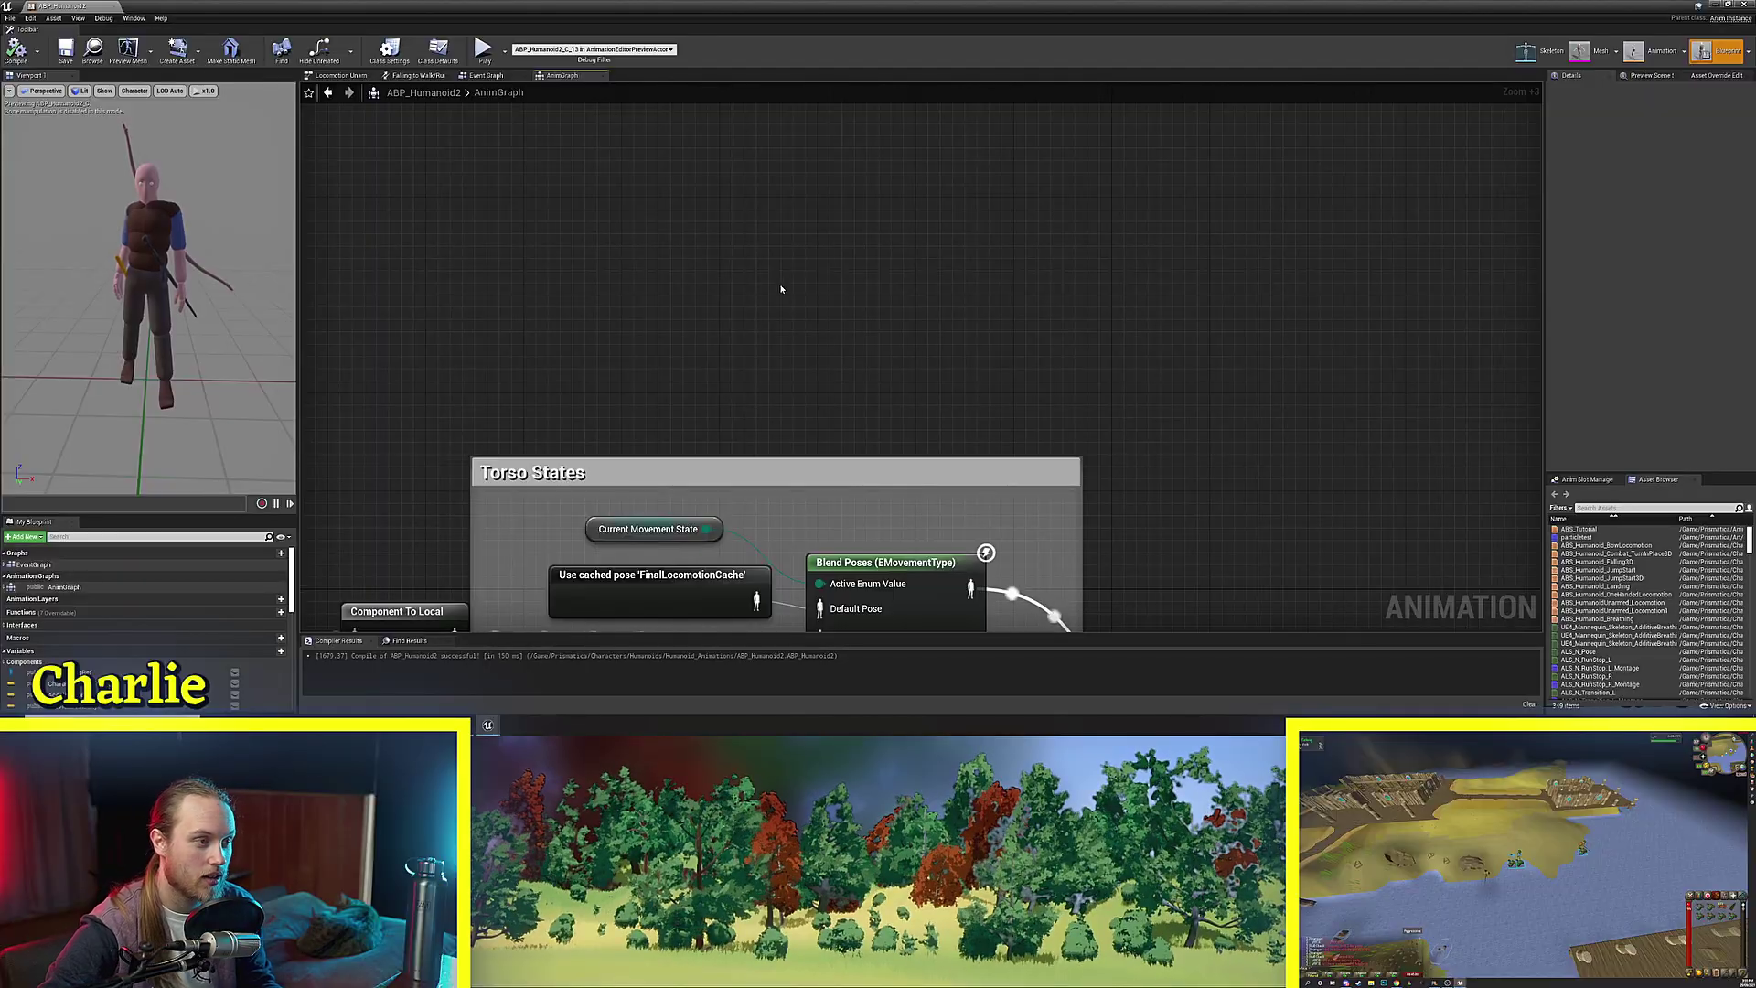
# Add a Blend Poses (TutorialEnum) node to the empty AnimGraph area above the Torso States section.
pyautogui.moveTo(781, 289); pyautogui.dragTo(774, 290, button='right')
pyautogui.rightClick(774, 290)
pyautogui.write('bl')
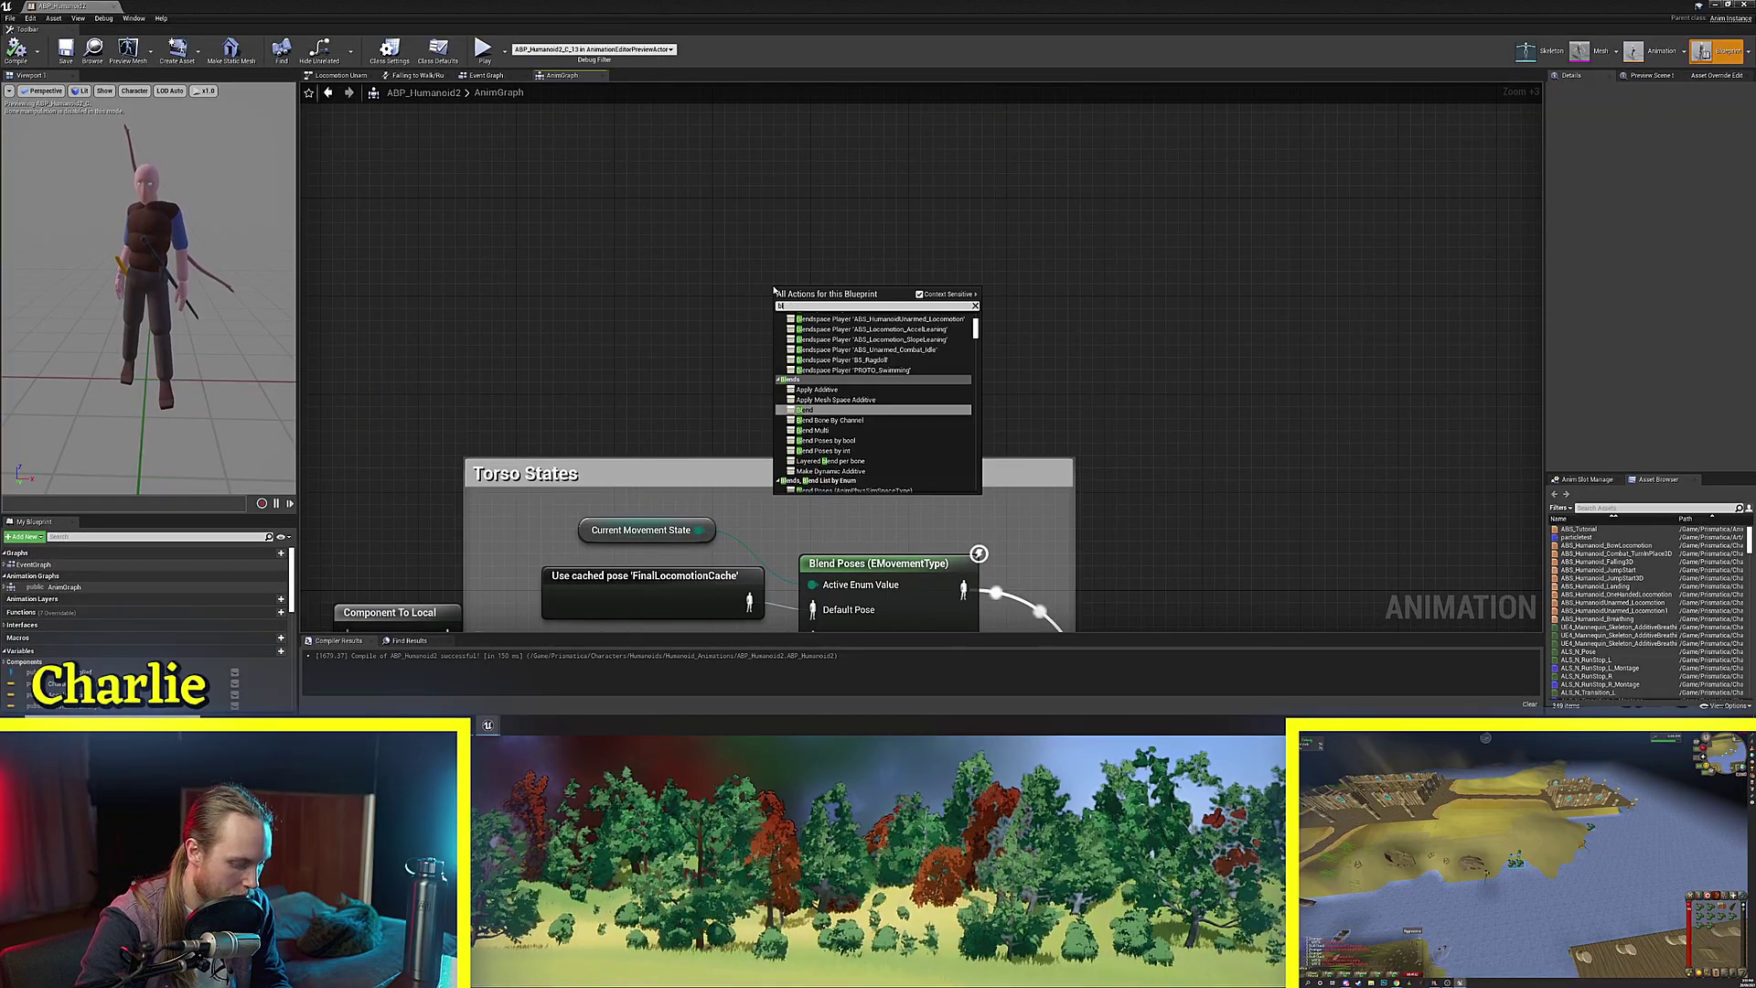
pyautogui.write('end by tutori')
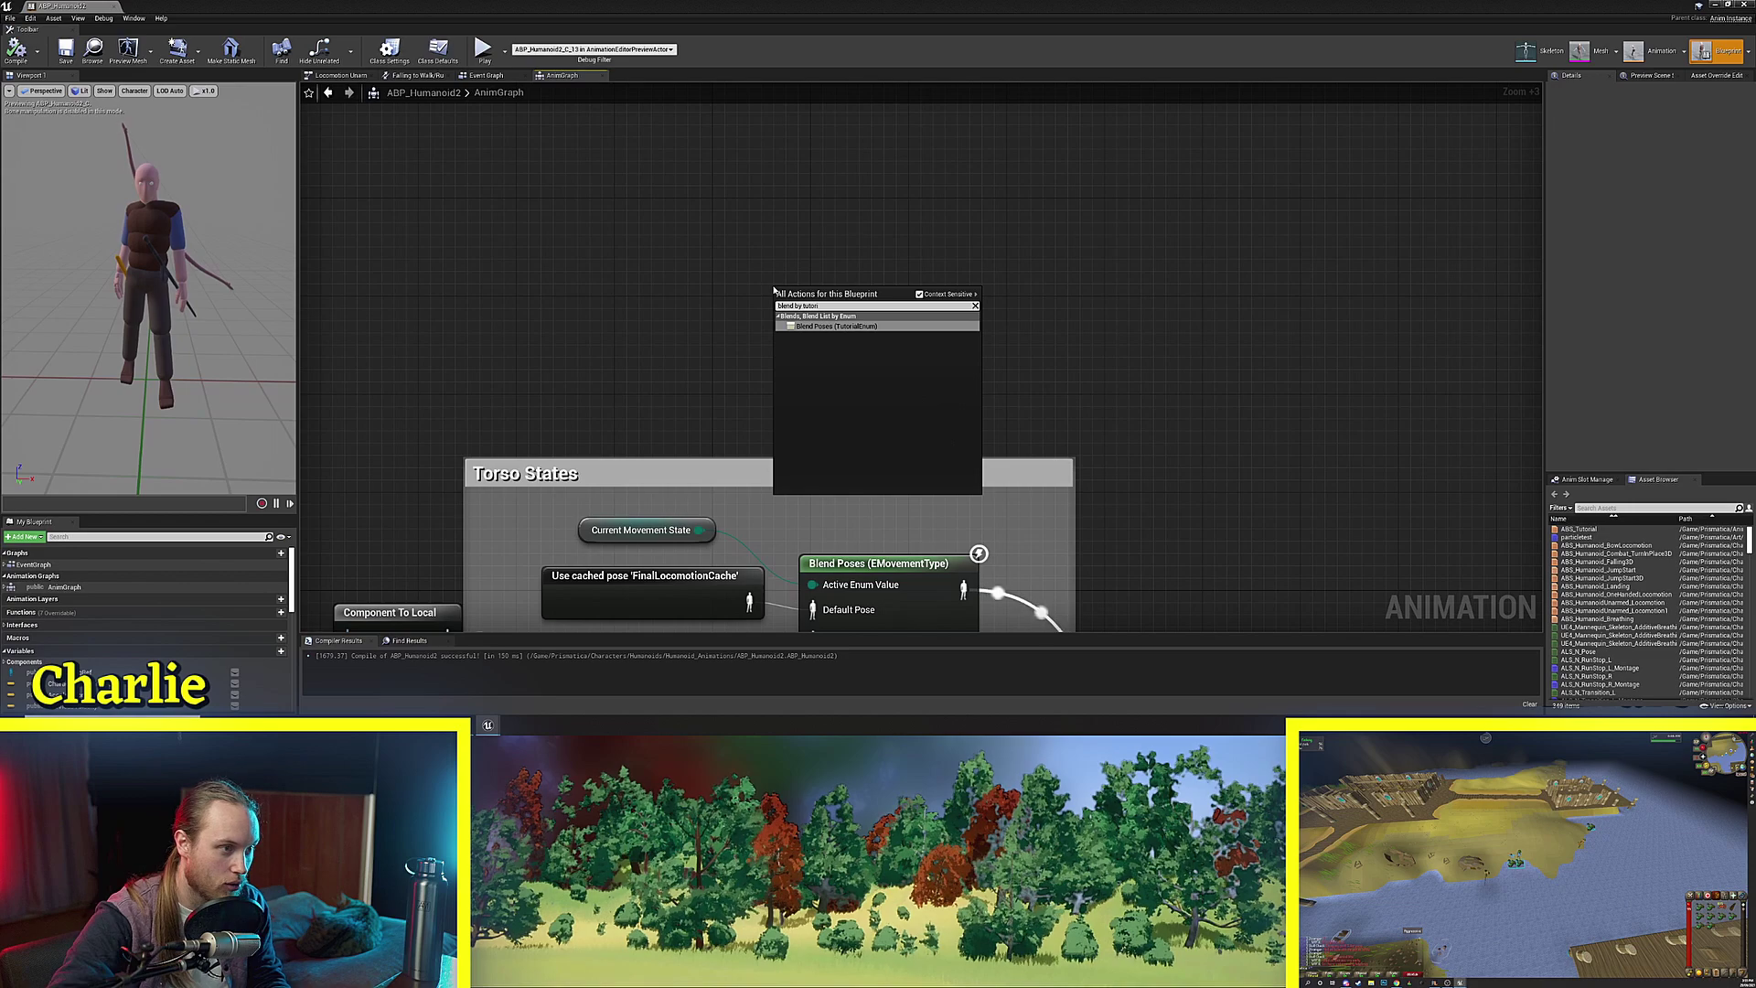
pyautogui.click(808, 327)
pyautogui.scroll(4, 808, 335)
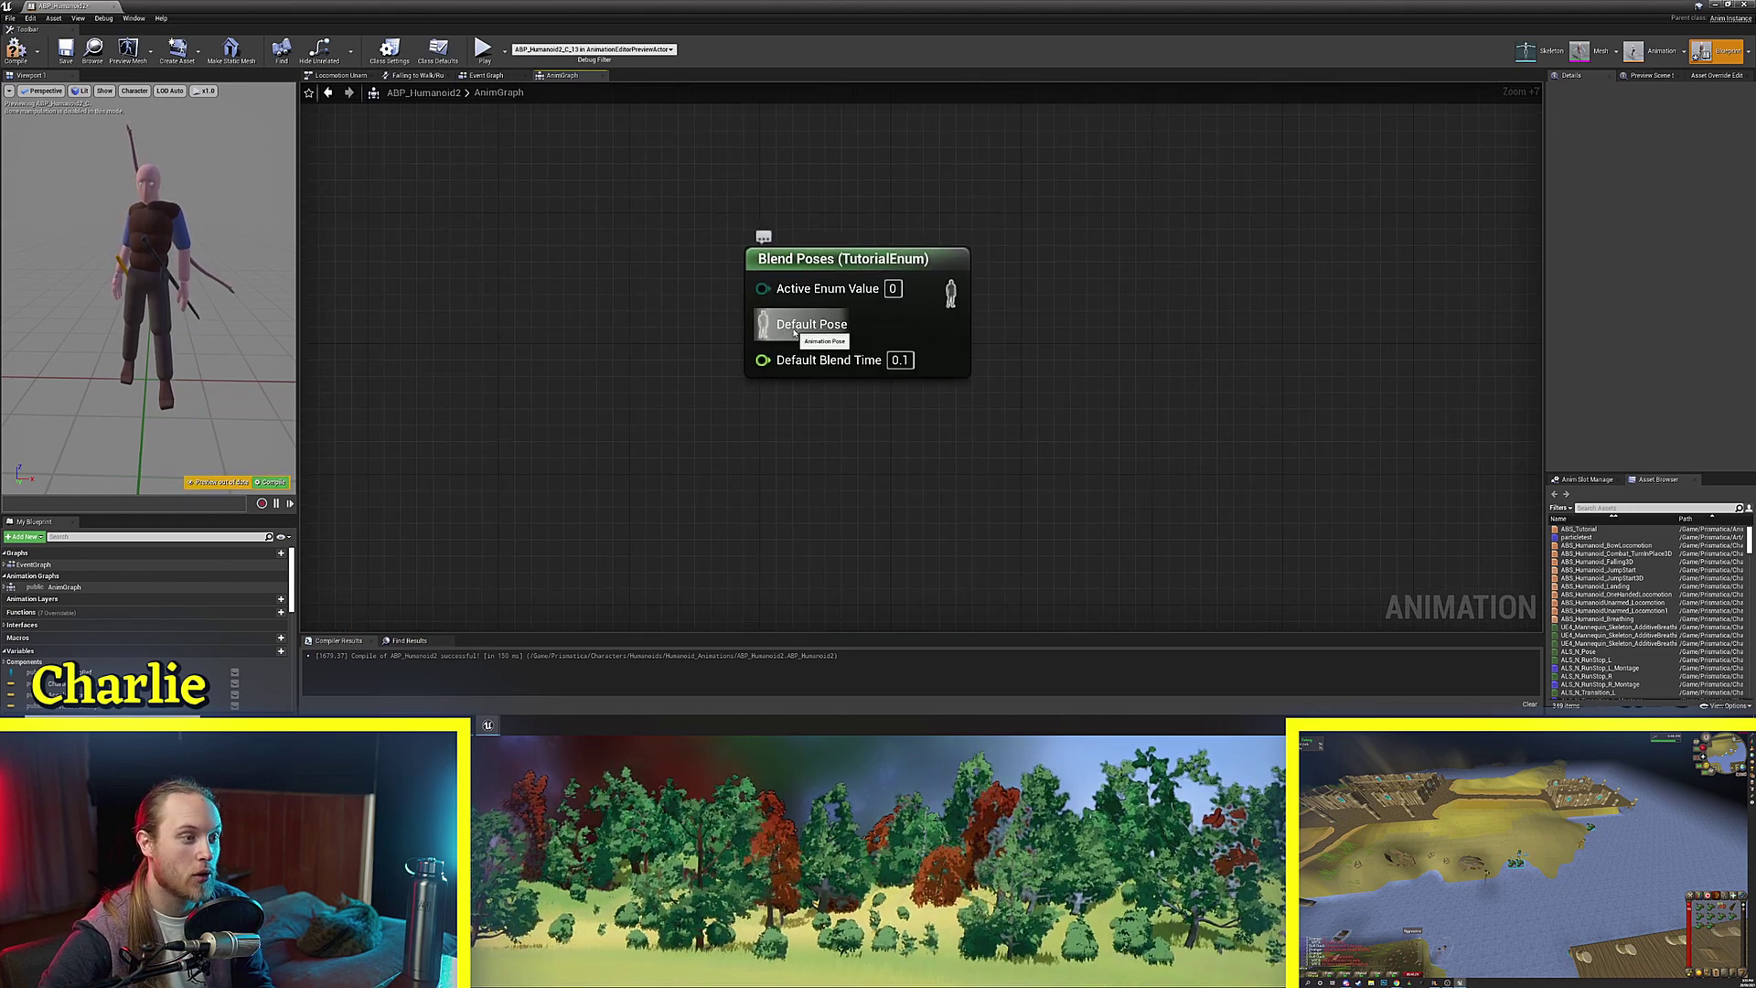
# Add element pins for Shmeeble, Doodlydoo and Yah yah to the Blend Poses (TutorialEnum) node.
pyautogui.click(882, 331)
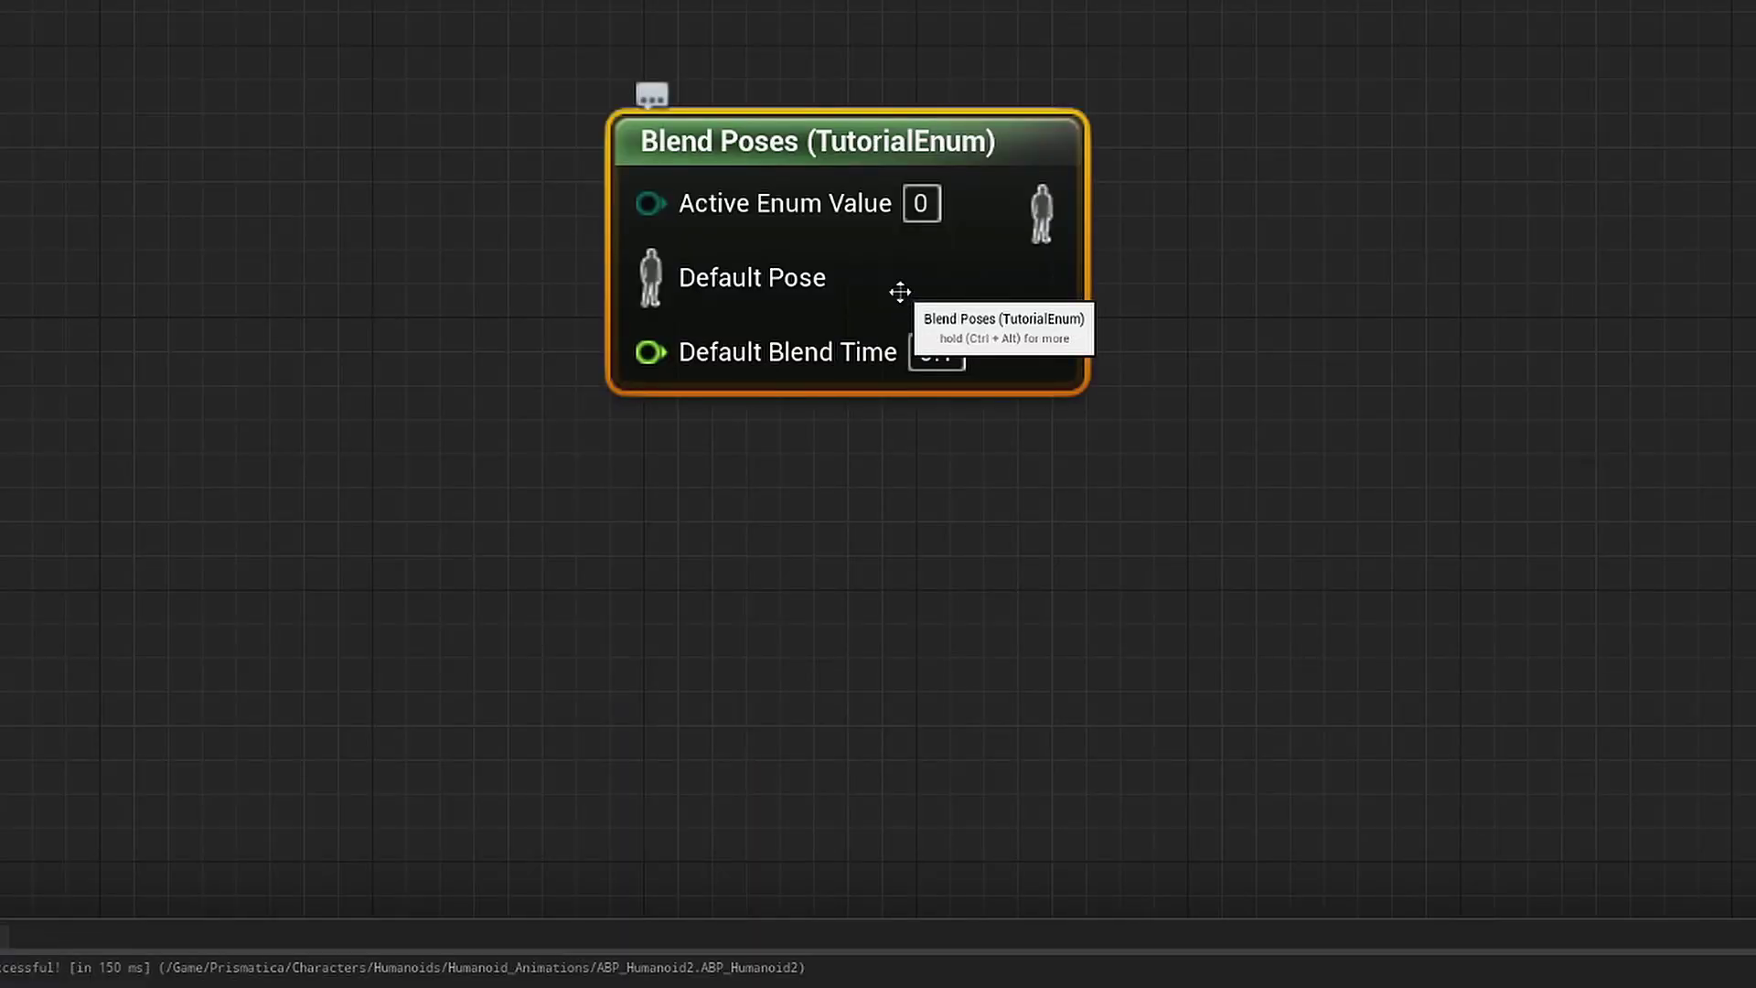
pyautogui.rightClick(961, 271)
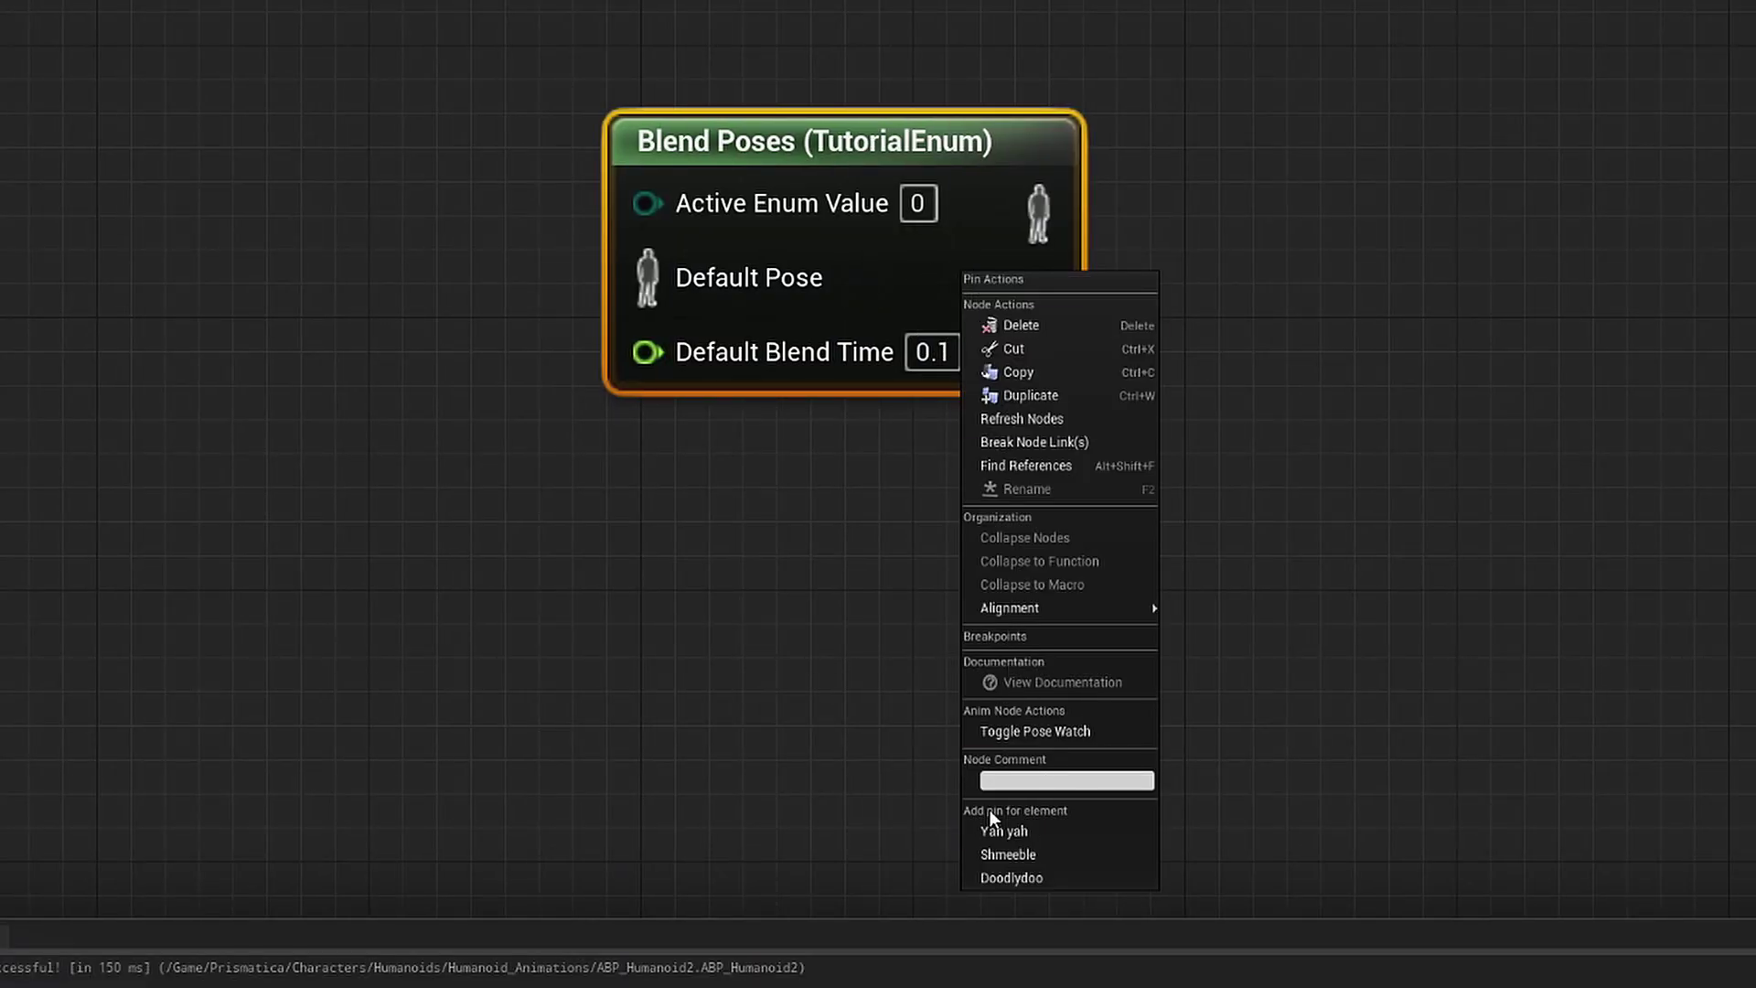
pyautogui.click(1016, 855)
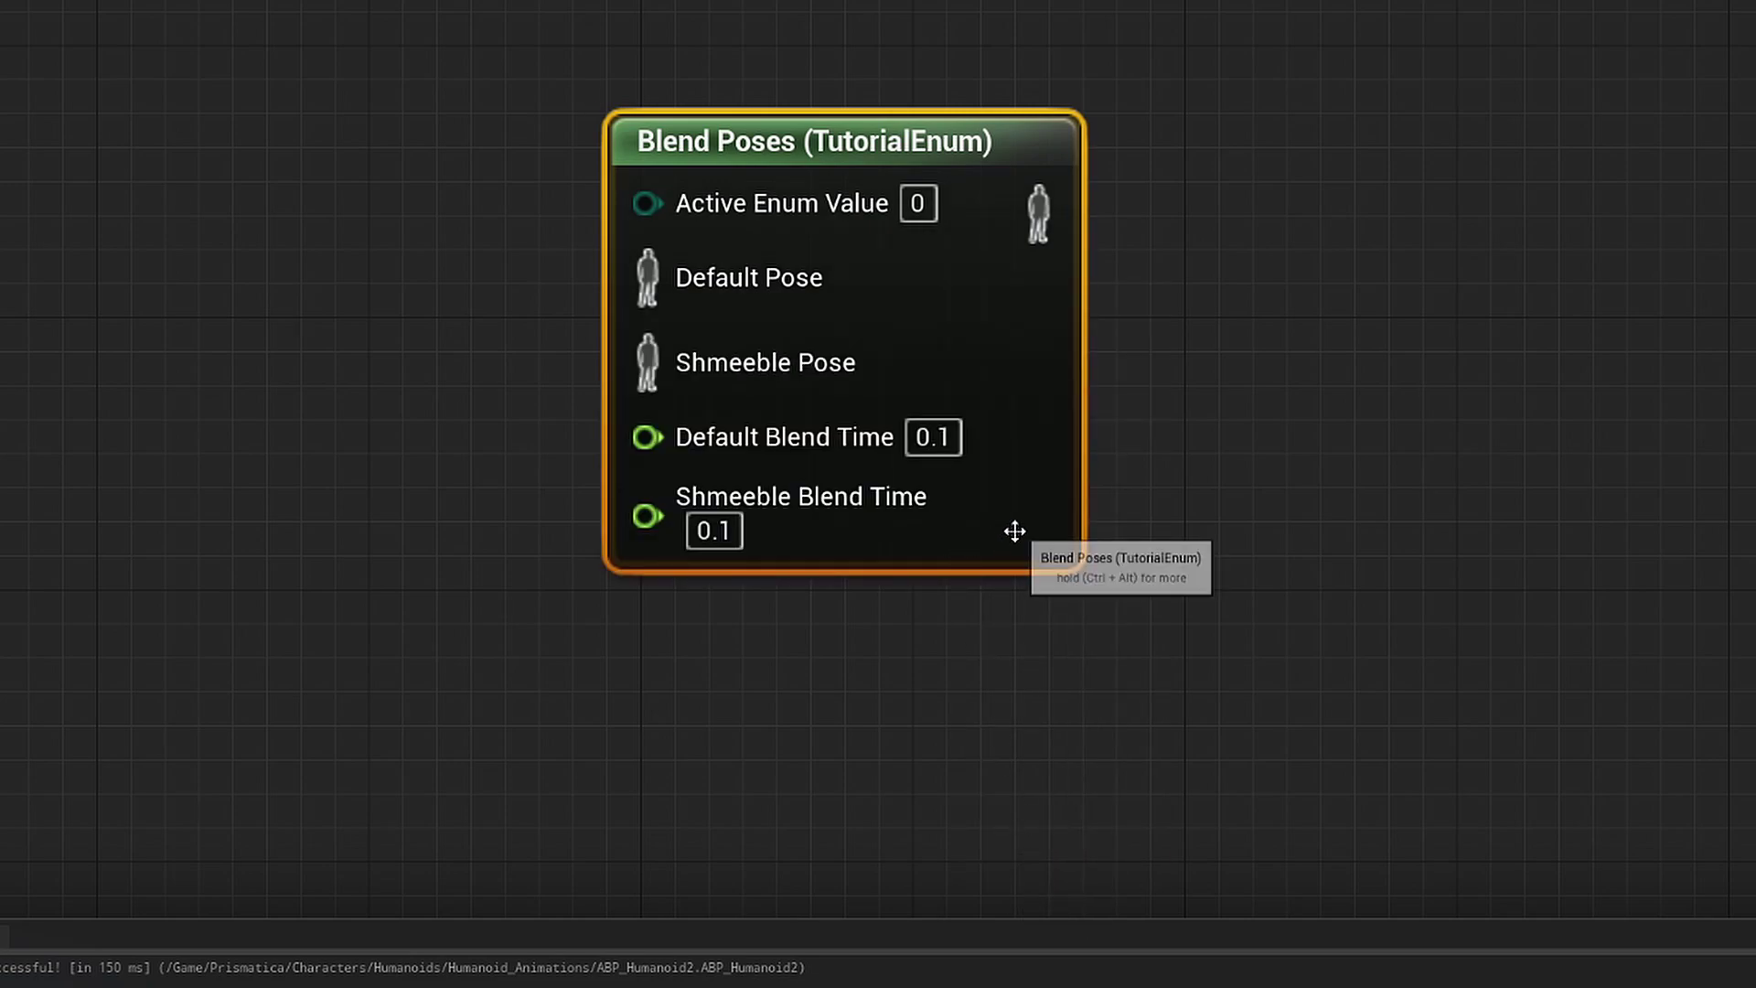
pyautogui.rightClick(1014, 531)
pyautogui.click(1092, 517)
pyautogui.rightClick(1021, 527)
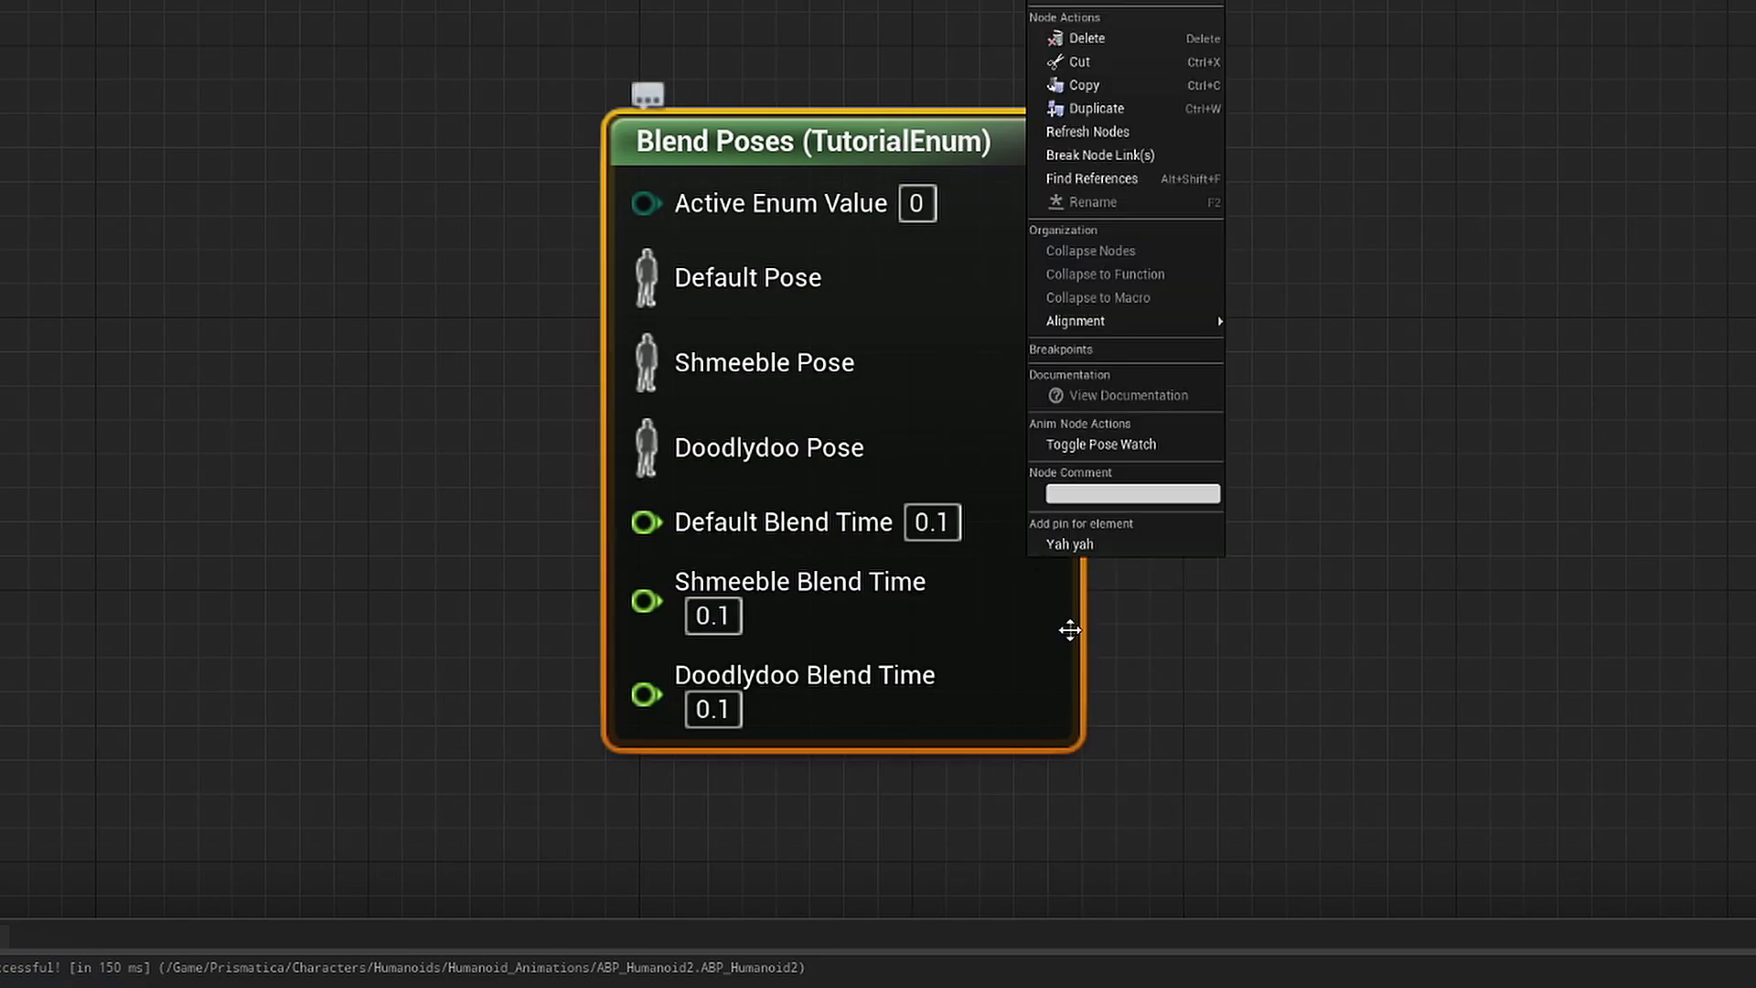
pyautogui.click(1079, 544)
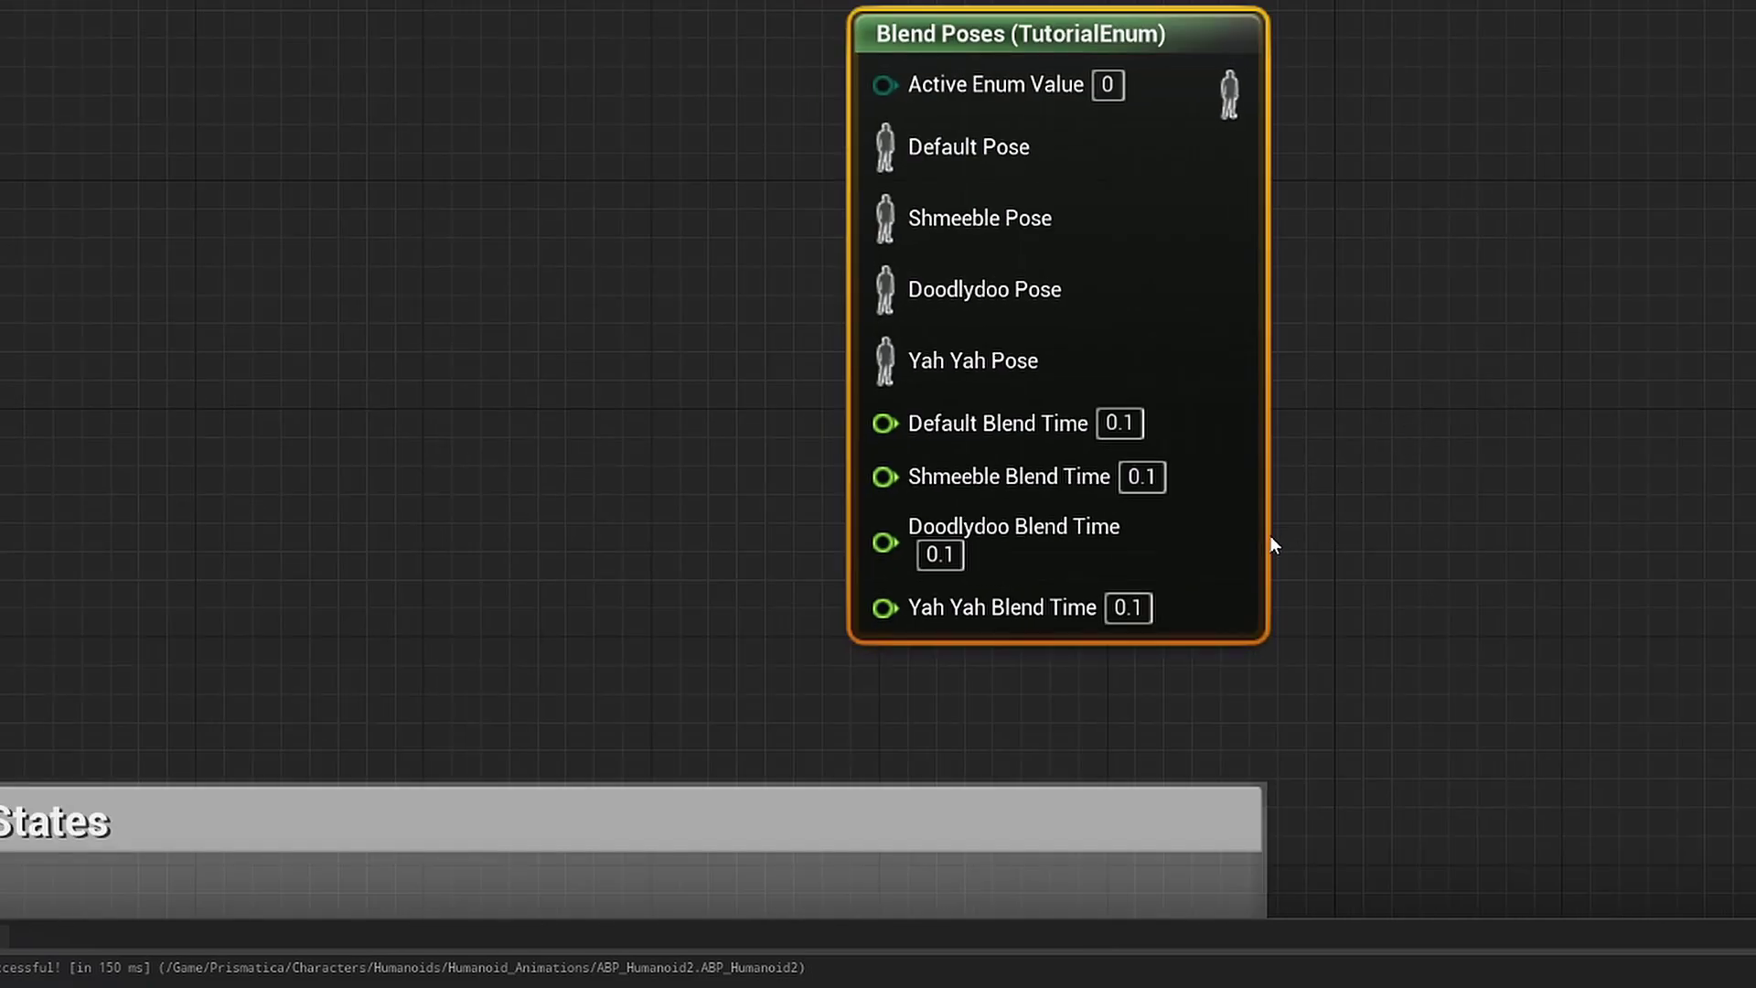
# Search the AnimGraph node actions for Blend Poses by int in the empty area beside the Blend Poses (TutorialEnum) node.
pyautogui.moveTo(877, 172); pyautogui.dragTo(839, 392, button='right')
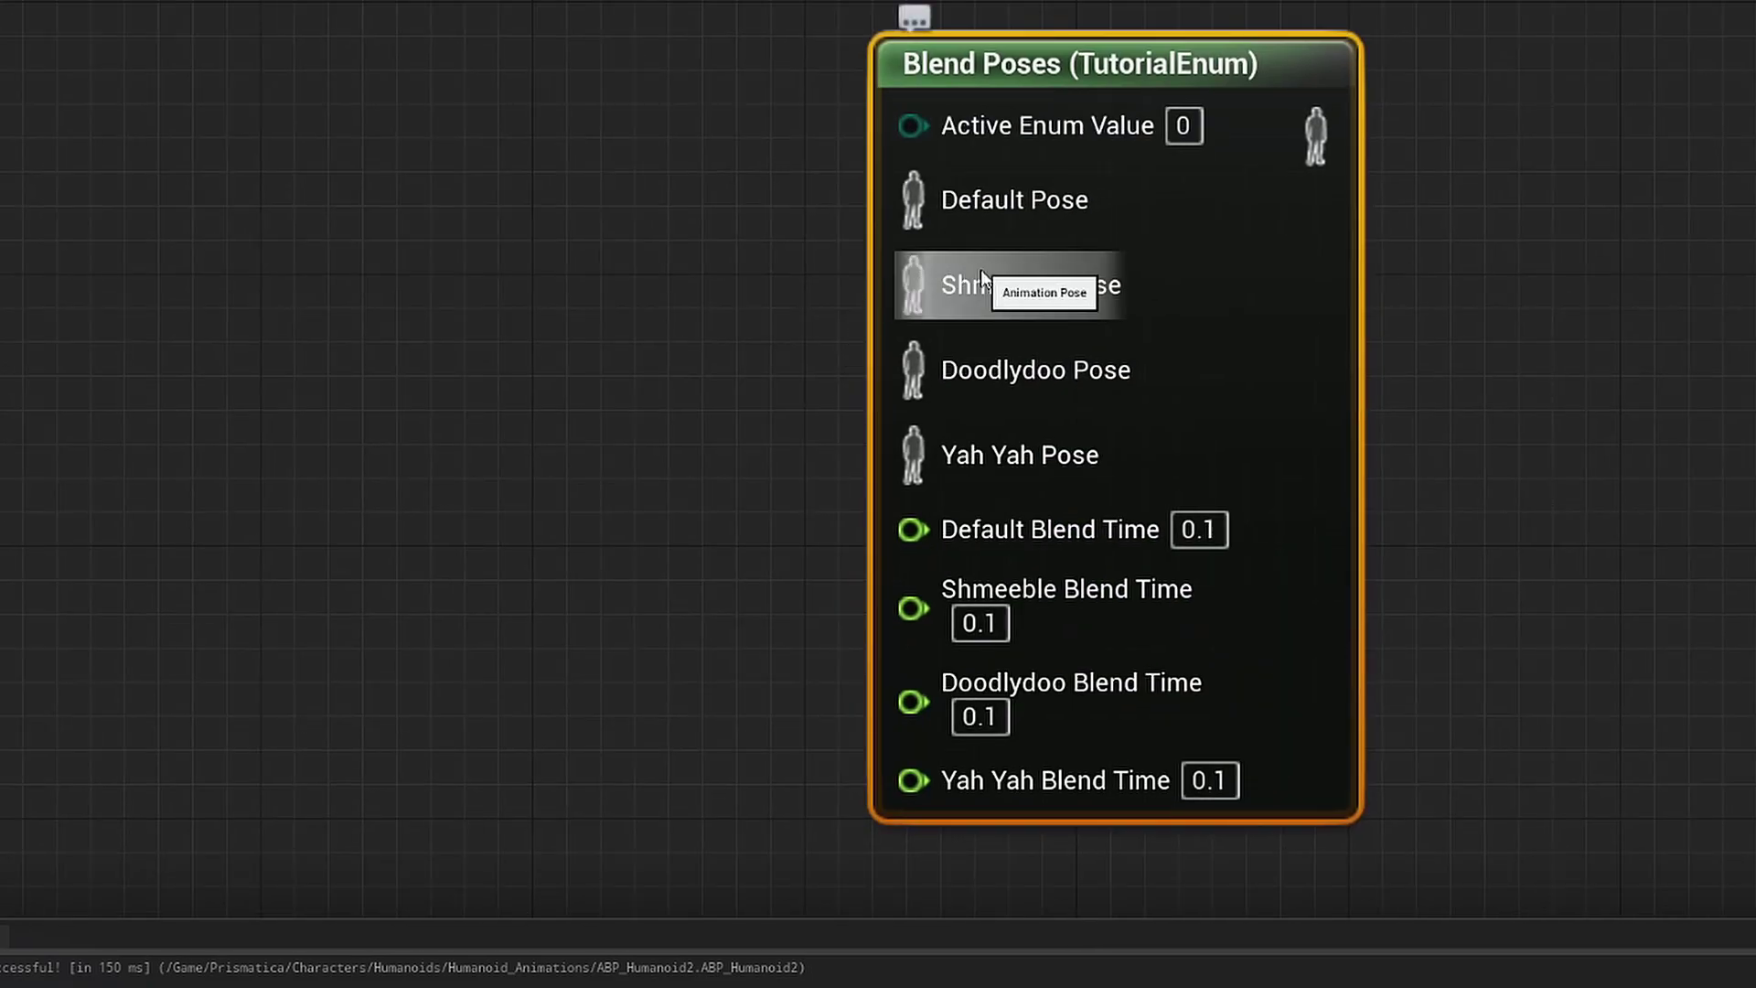
pyautogui.moveTo(435, 272); pyautogui.dragTo(347, 413, button='right')
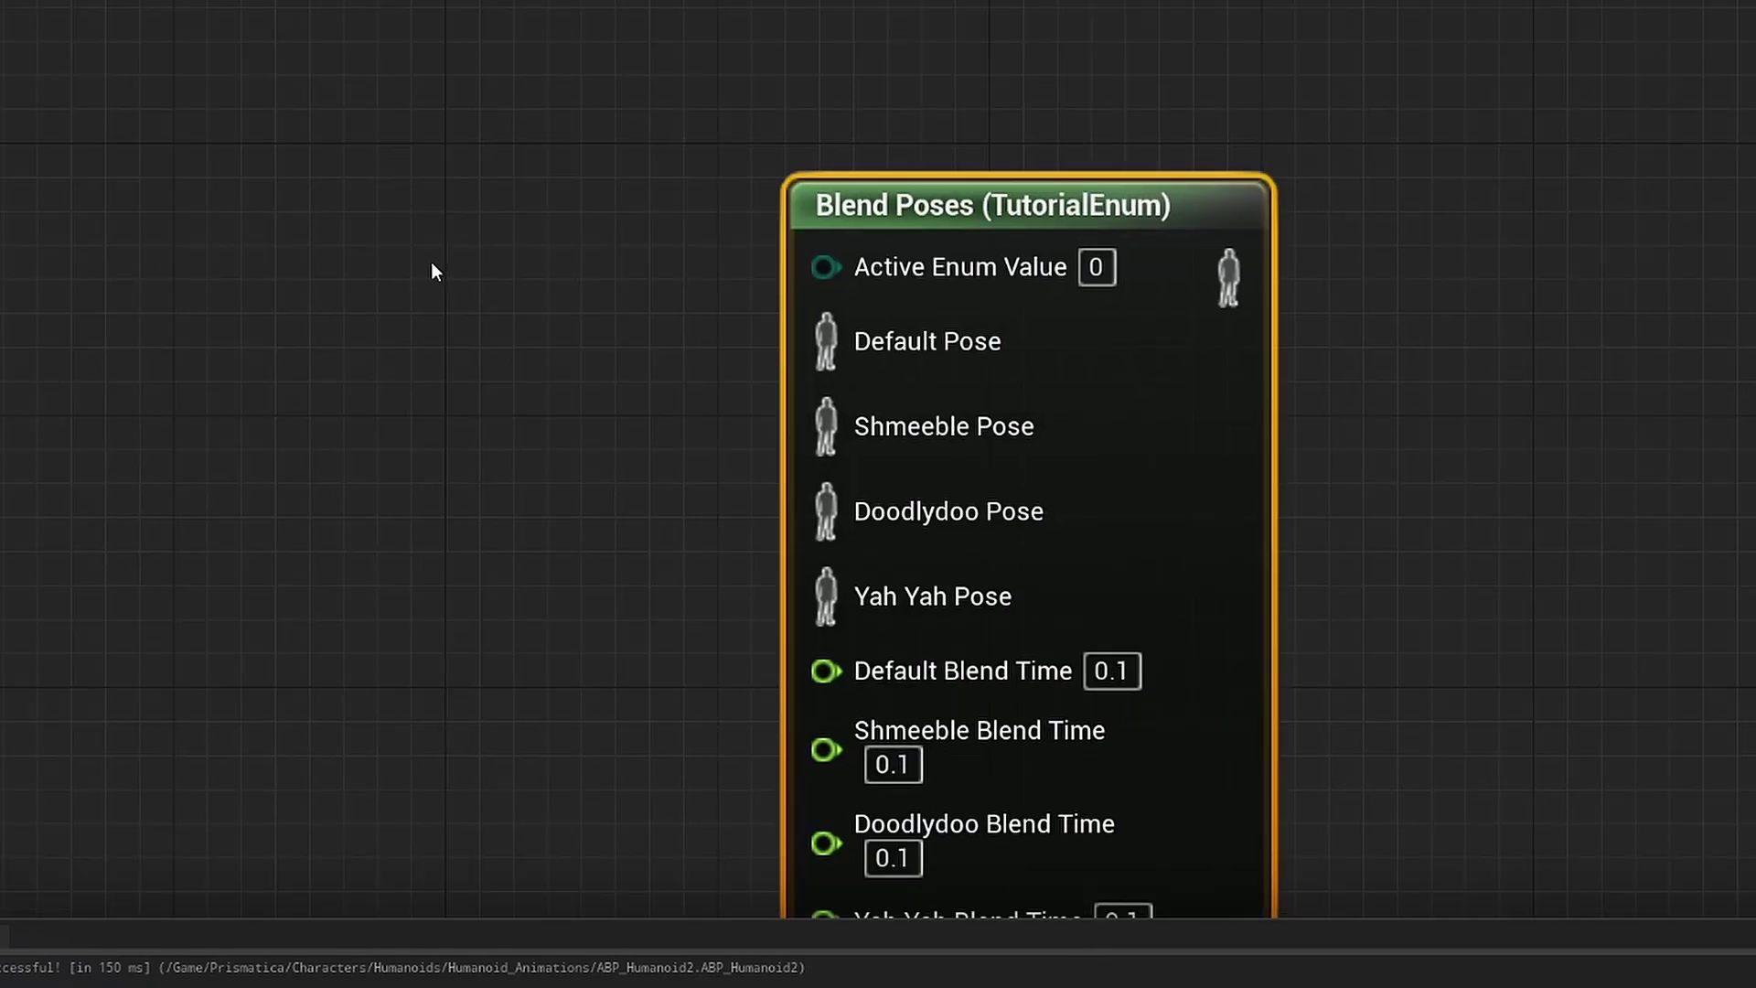
pyautogui.moveTo(642, 284); pyautogui.dragTo(951, 286, button='right')
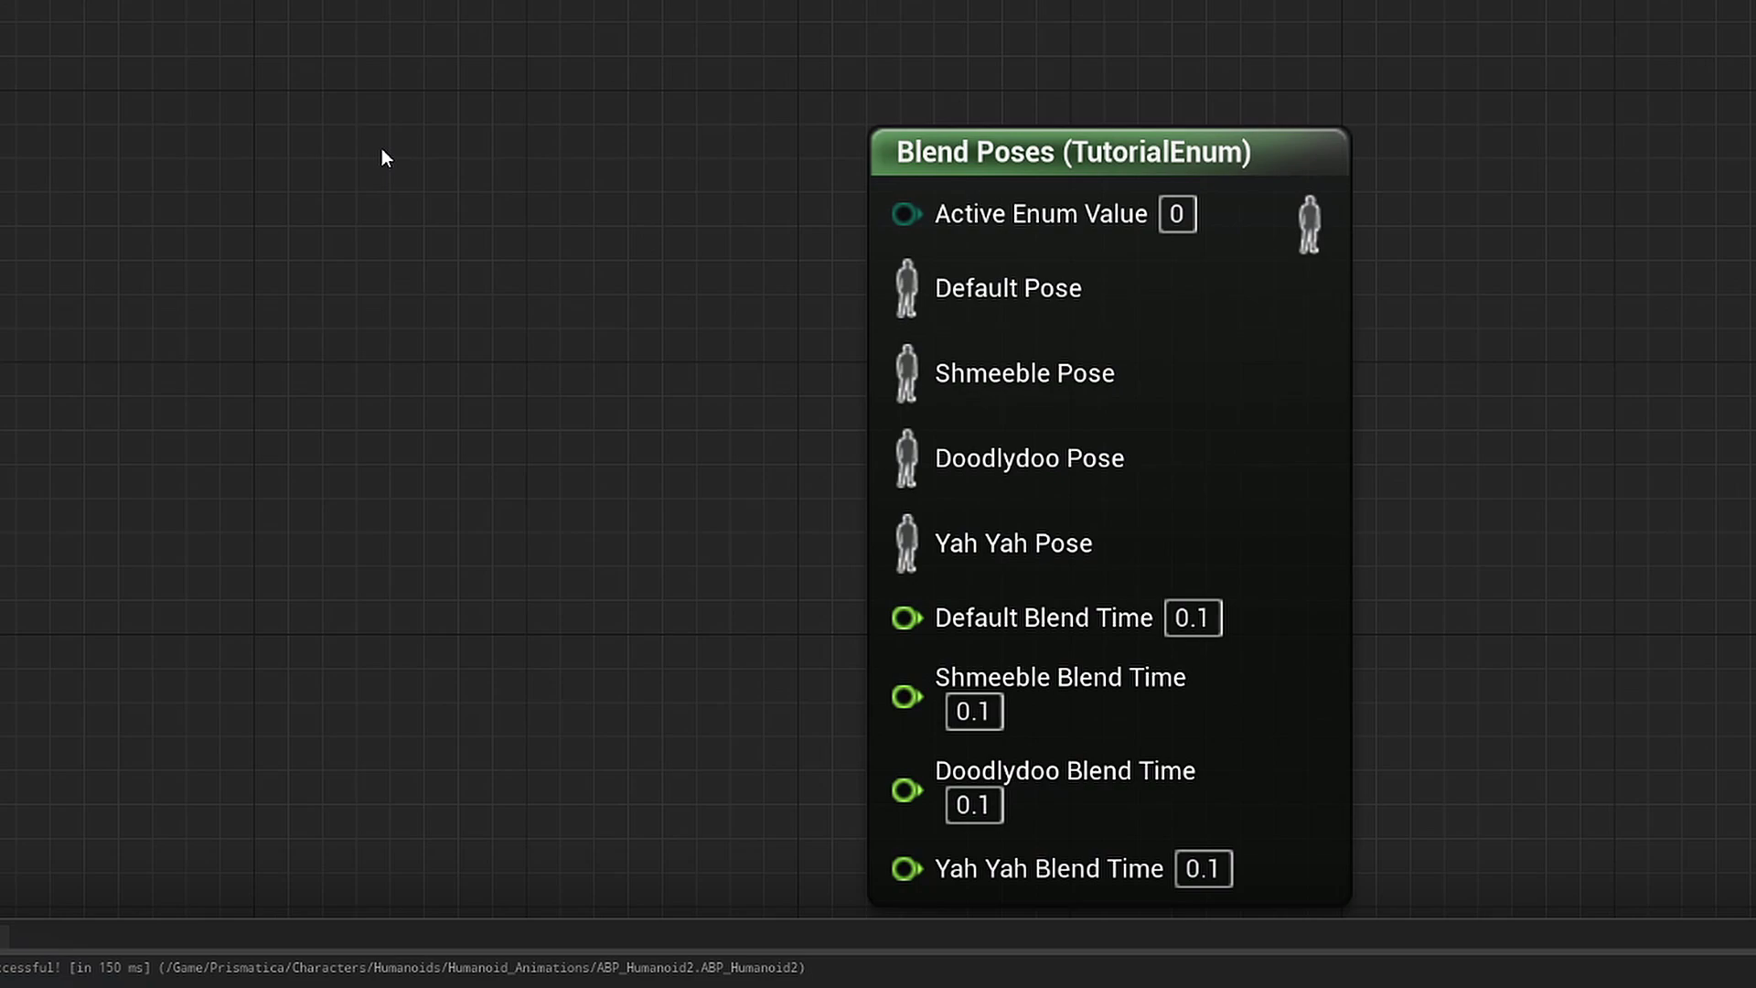
pyautogui.rightClick(381, 148)
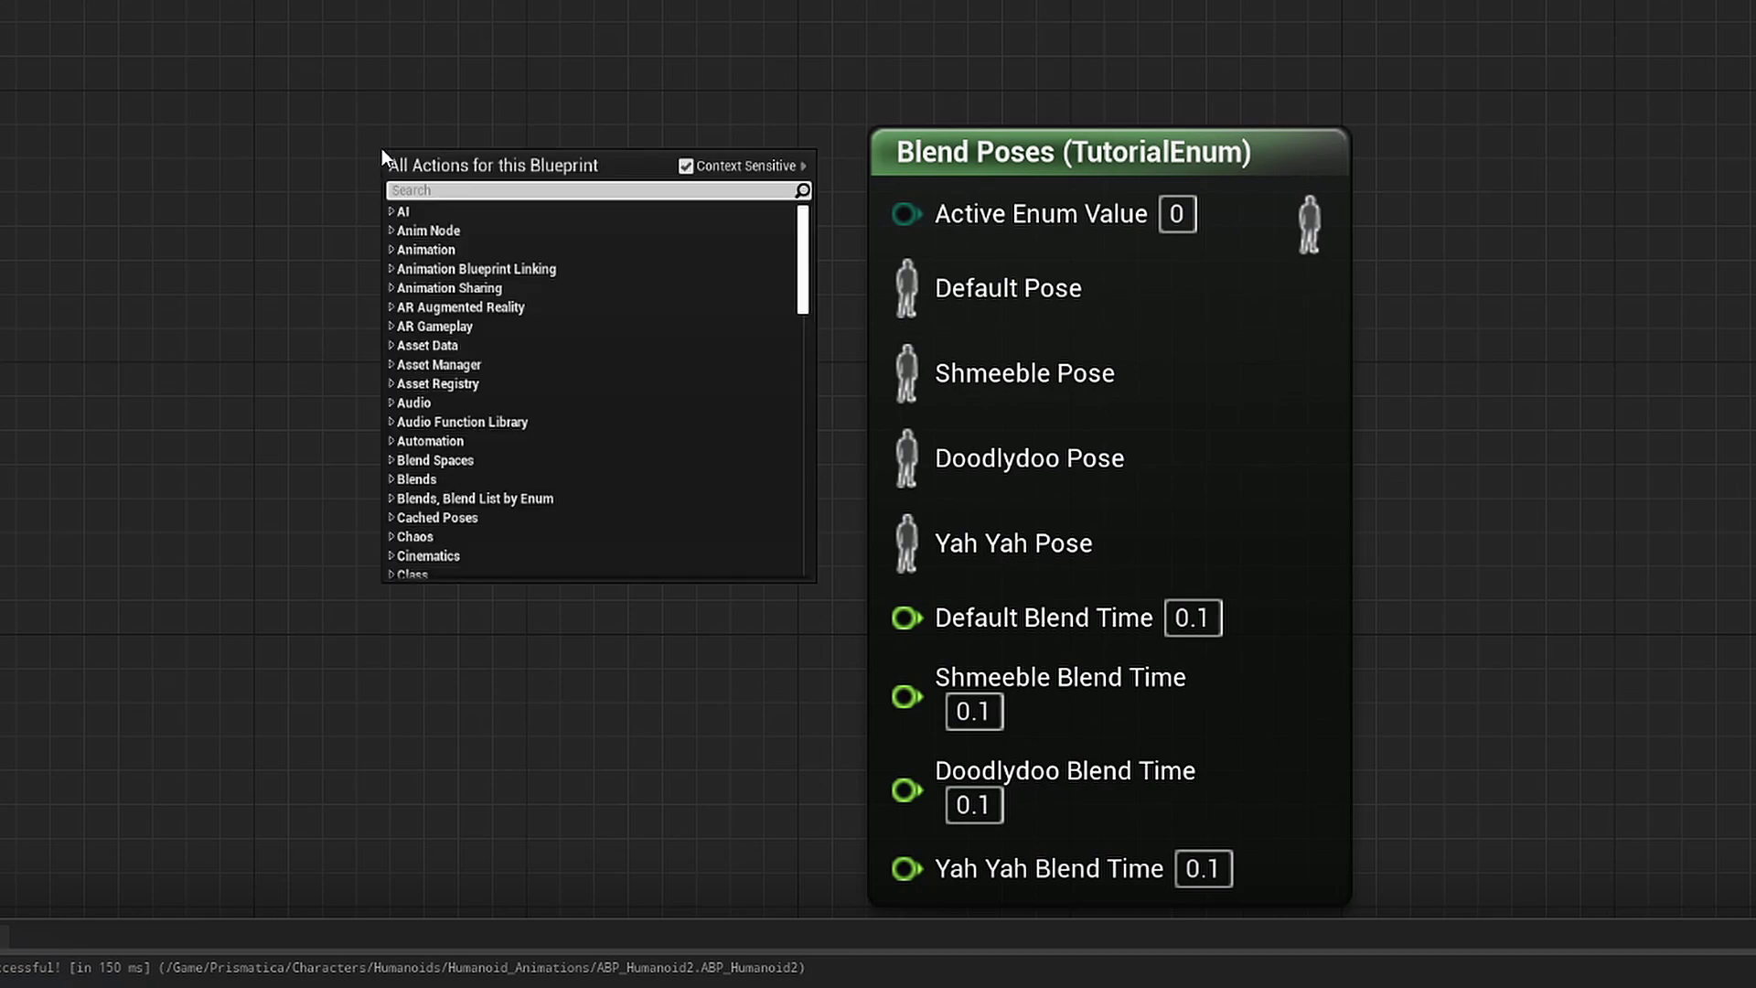
pyautogui.write('blend poses by i')
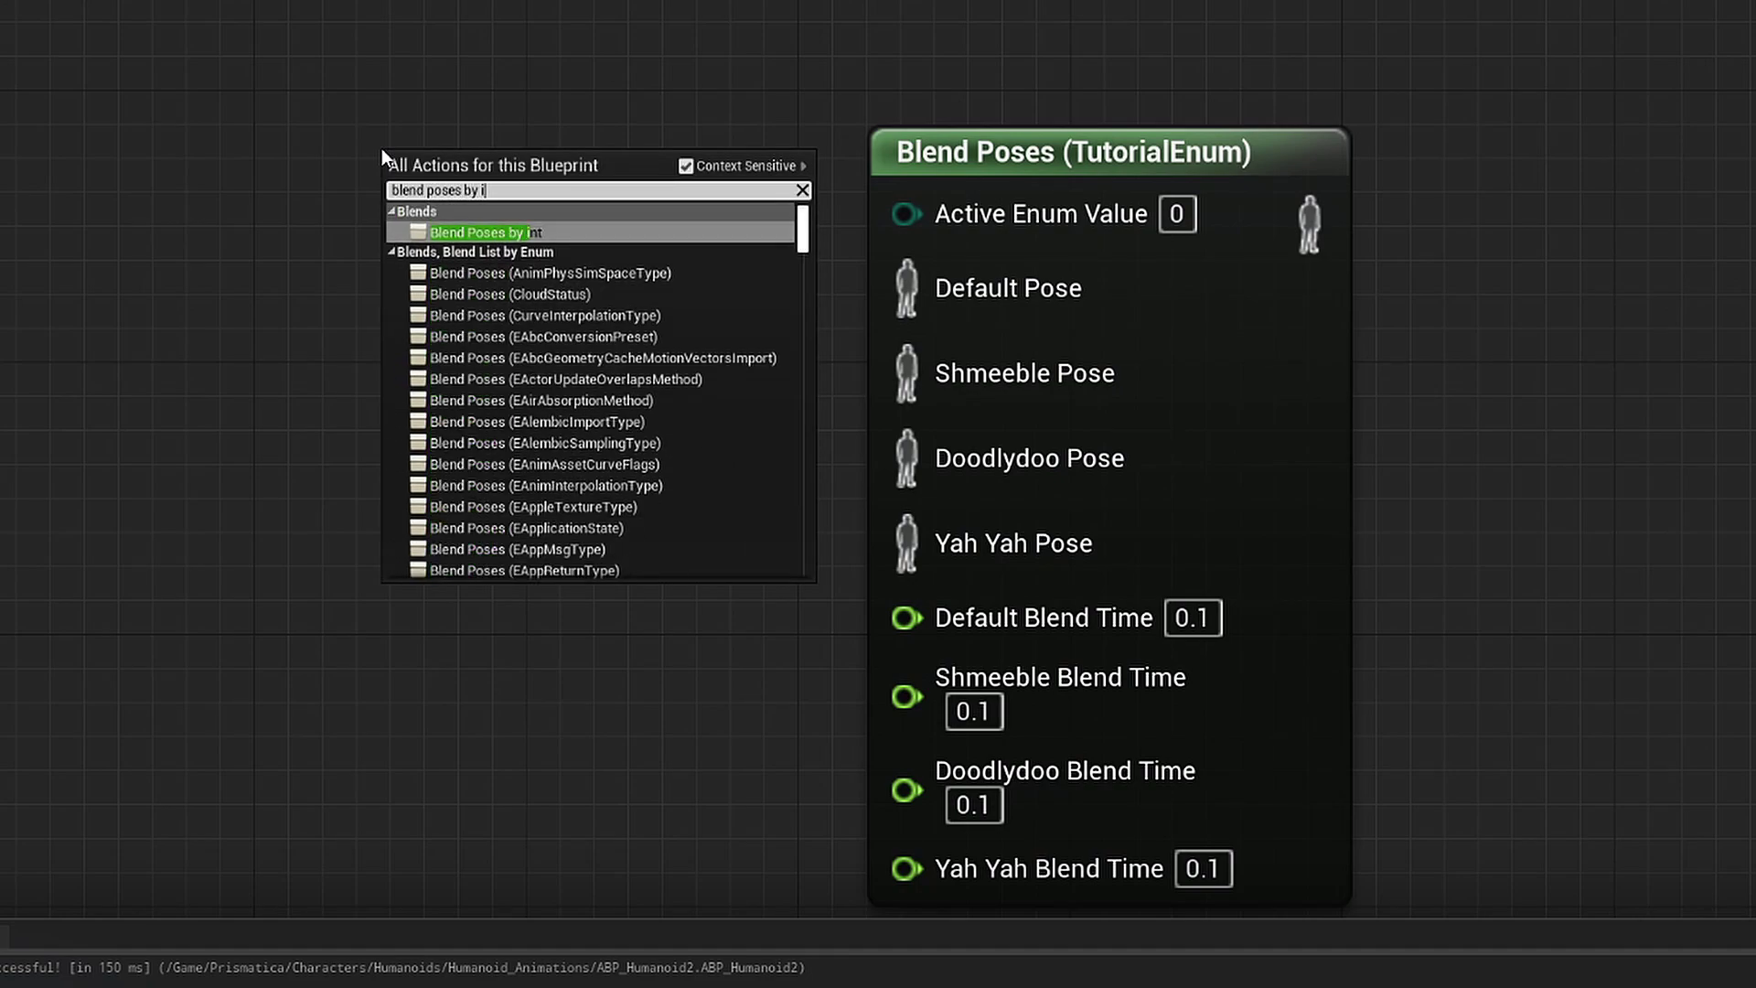